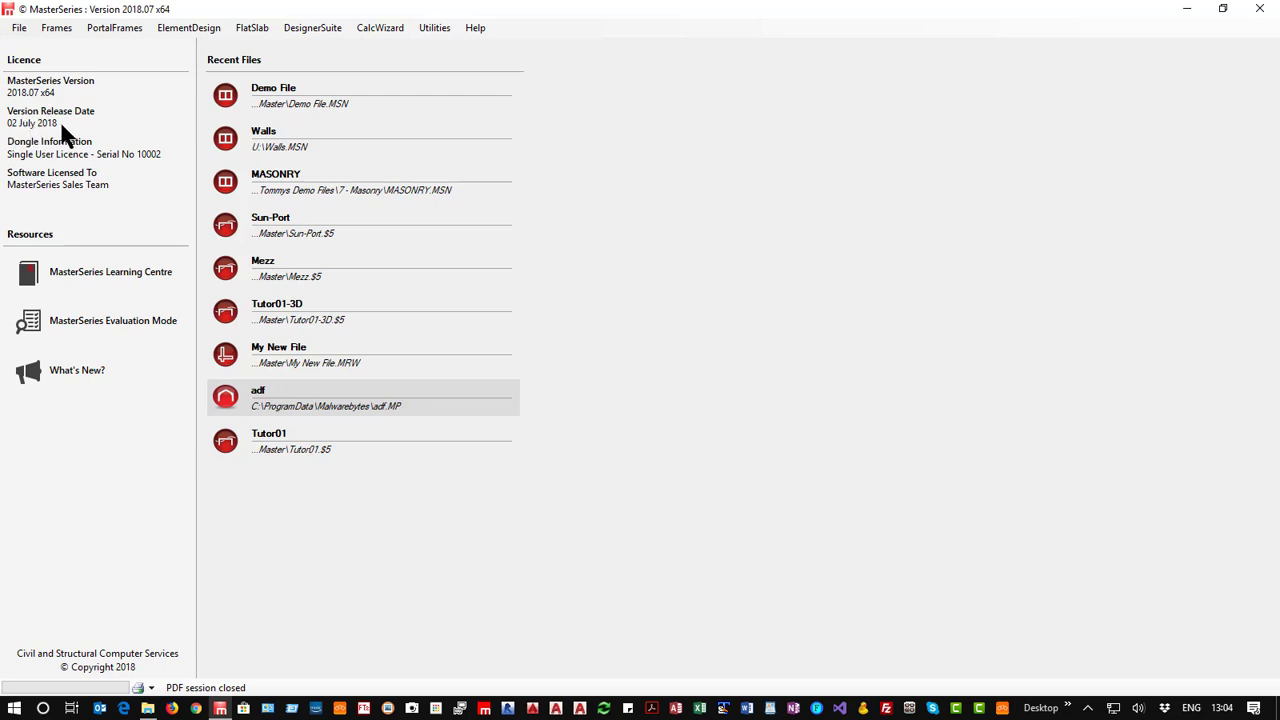
Open the Demo File in the MasterKey Masonry Design module.
left_click(311, 30)
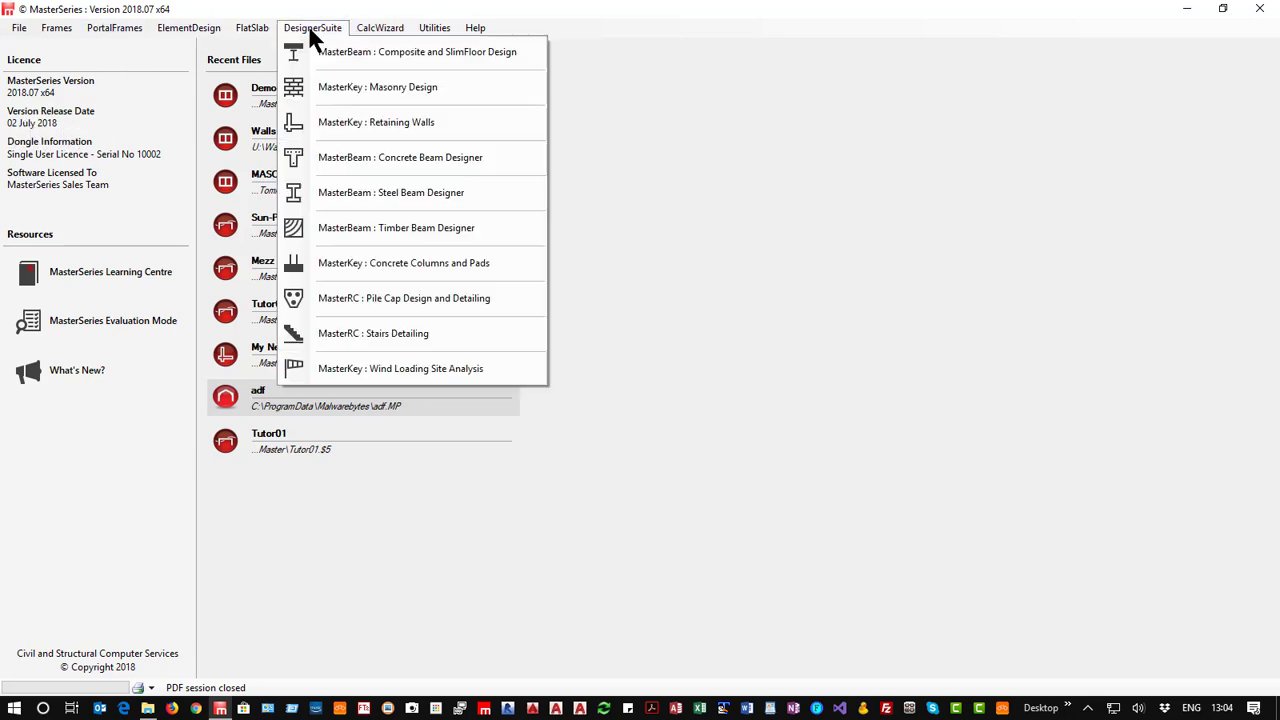
left_click(405, 87)
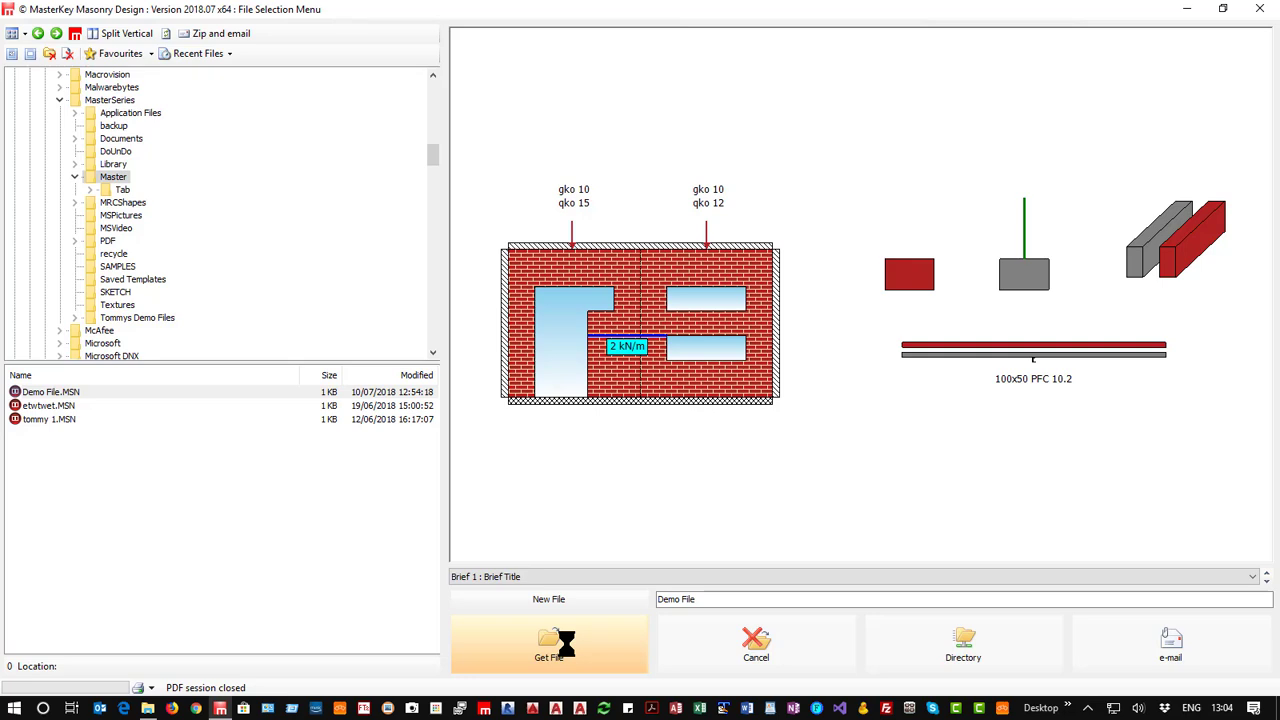
left_click(576, 657)
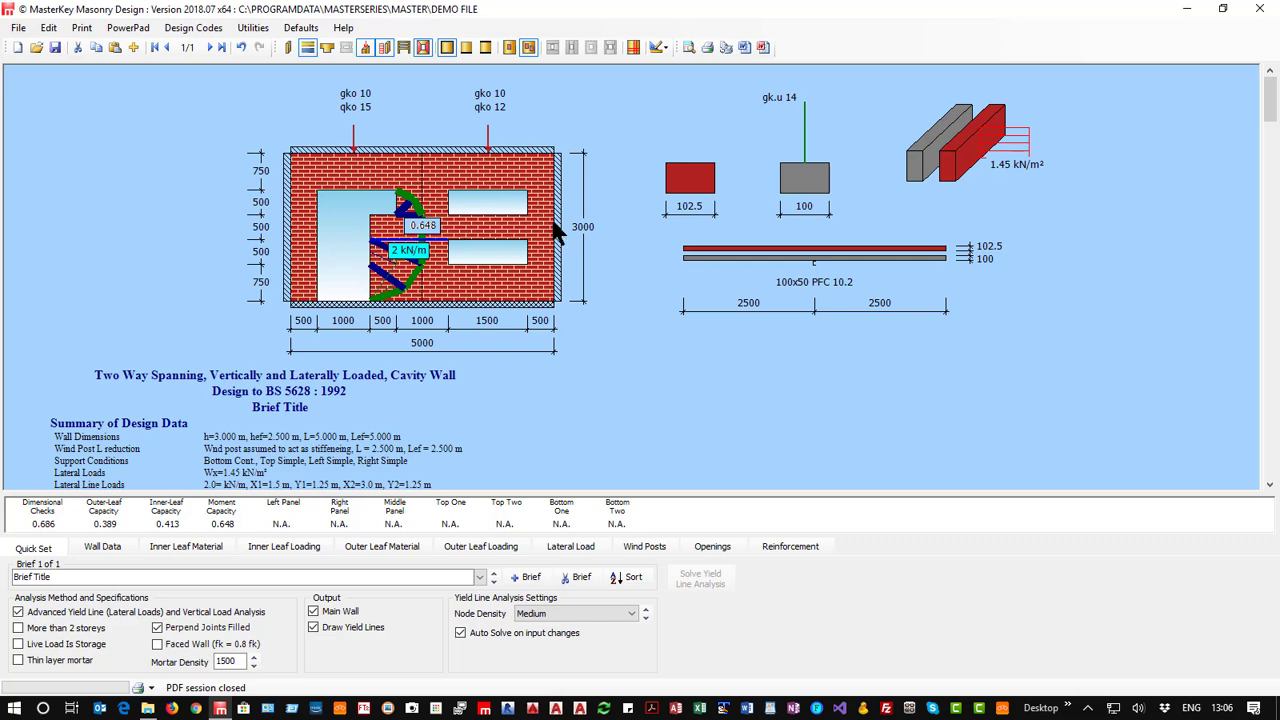
Add a new brief to the masonry file and title it 1.
left_click(104, 549)
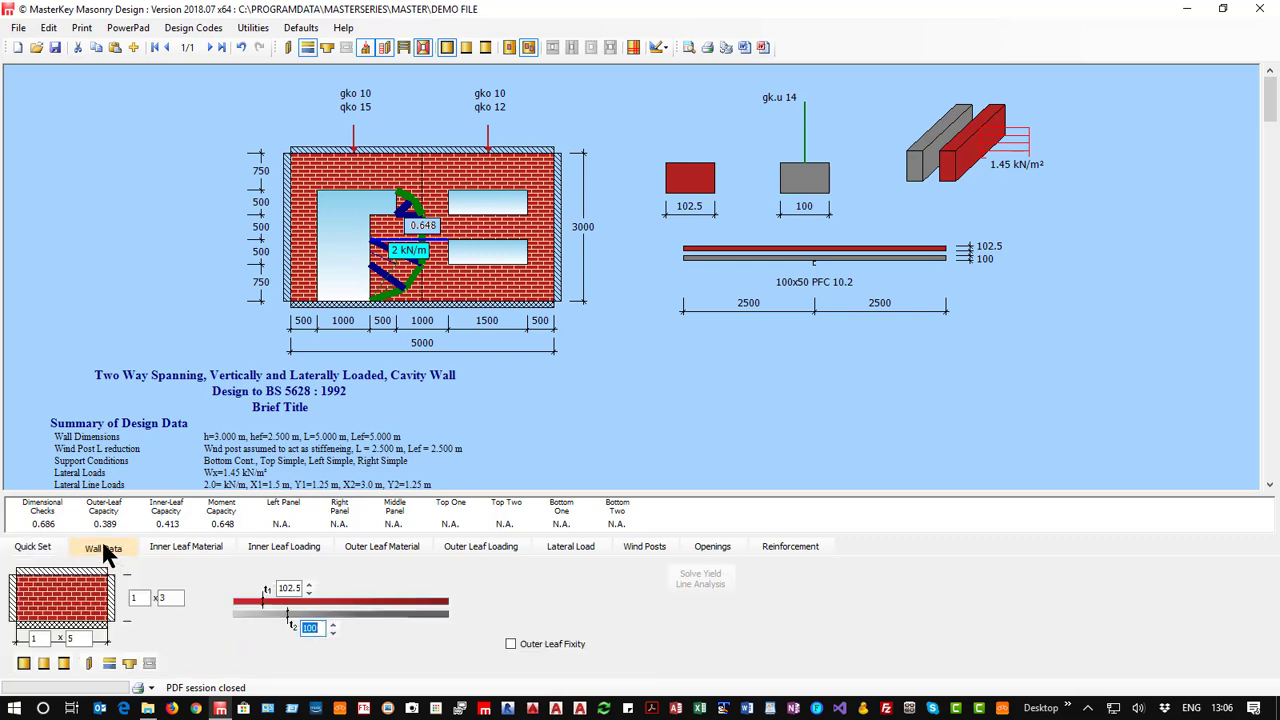
left_click(33, 548)
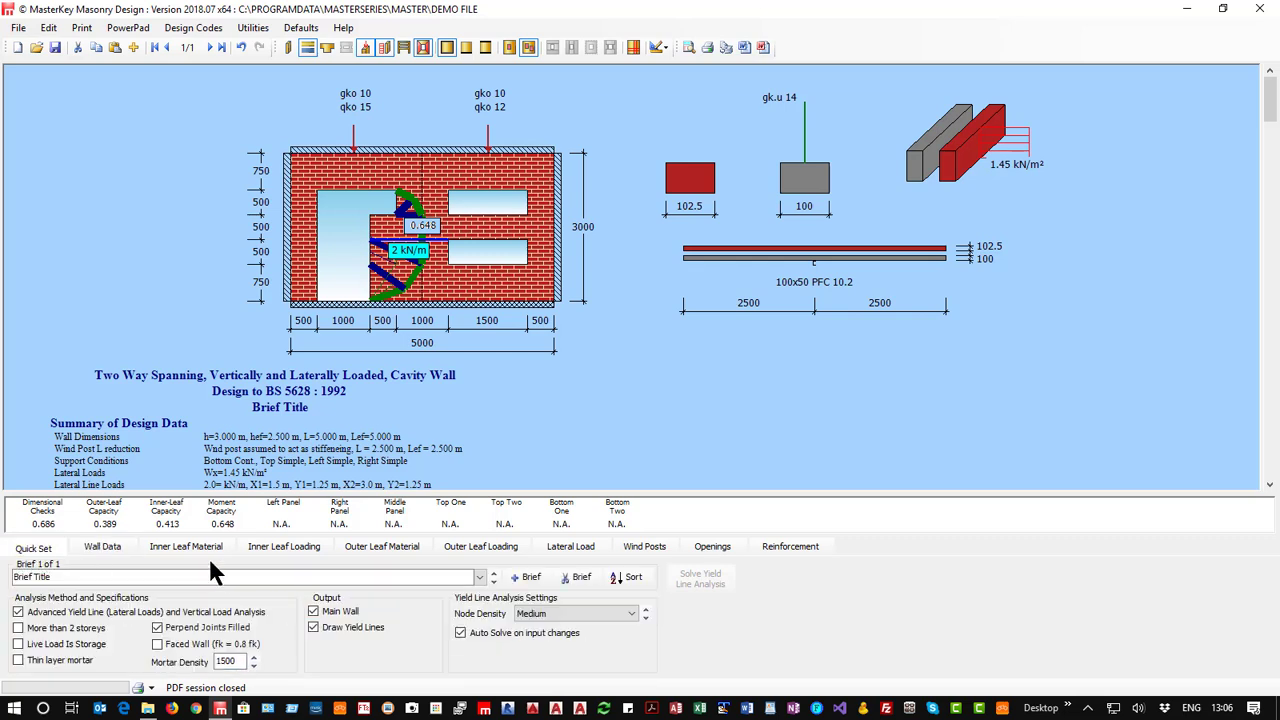
left_click(527, 580)
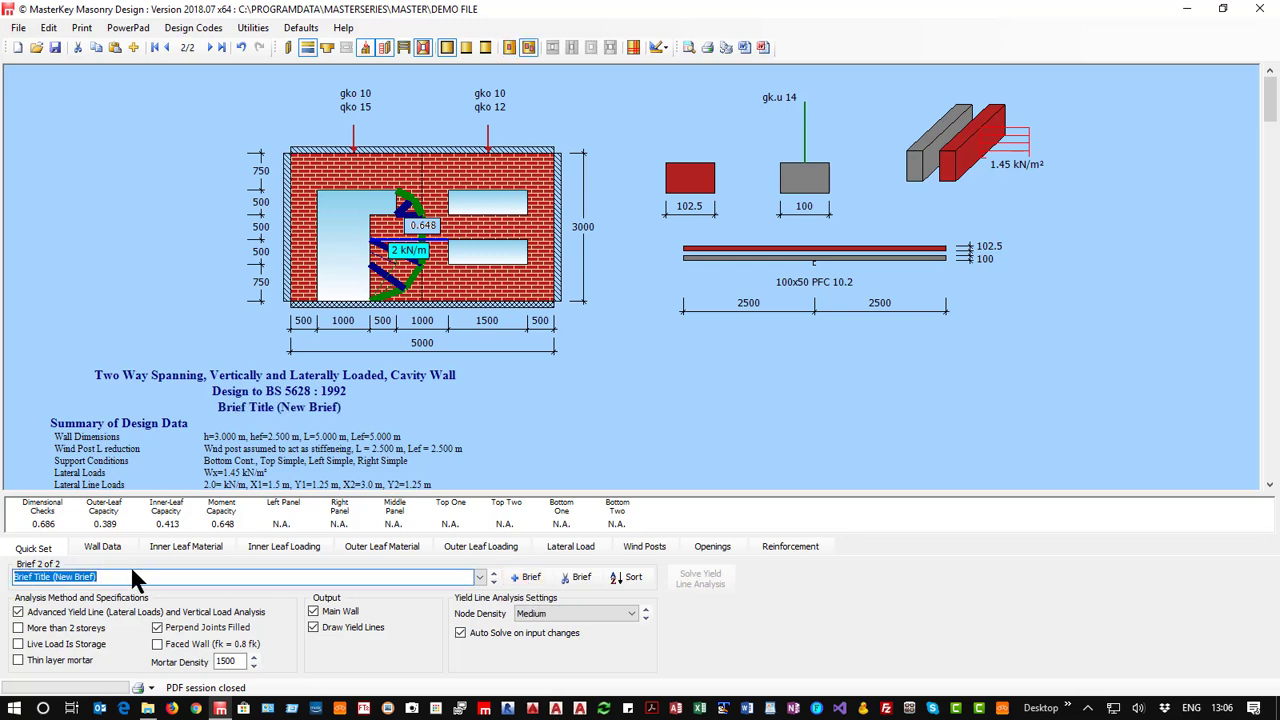
left_click_drag(110, 577, 1, 563)
type("1")
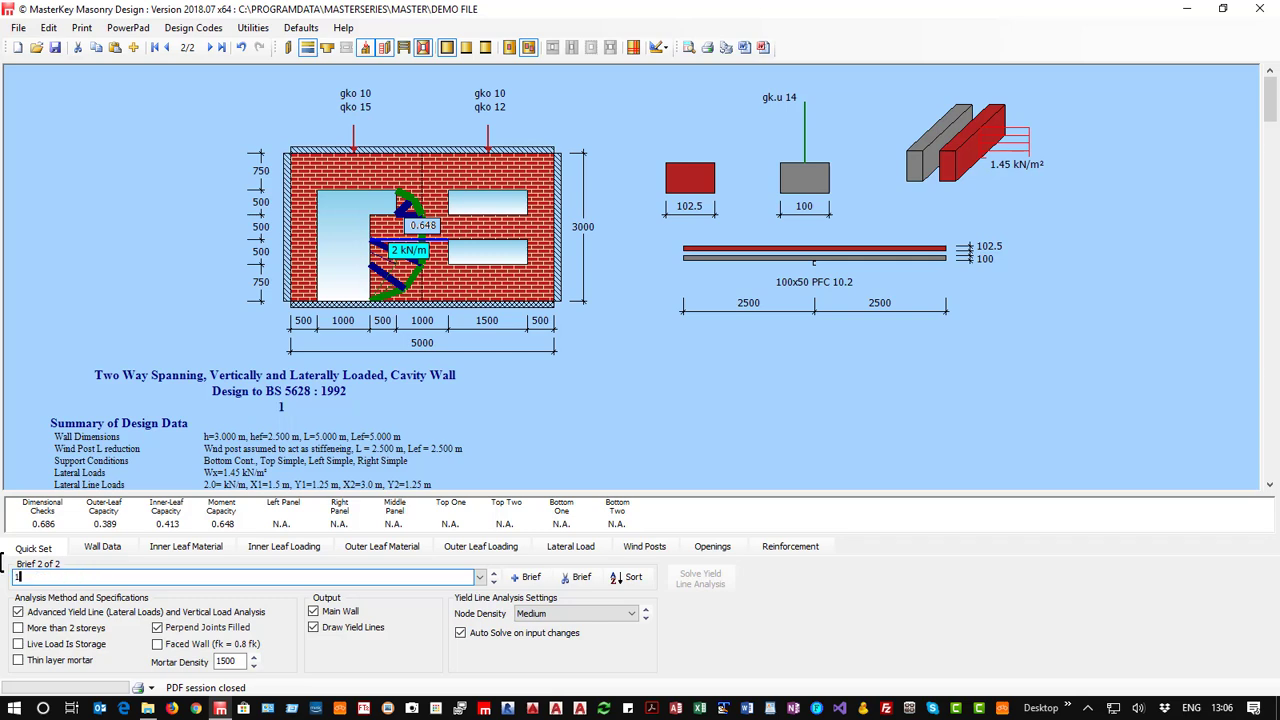
Remove the wind posts and the wall openings from the new brief's wall.
left_click(104, 549)
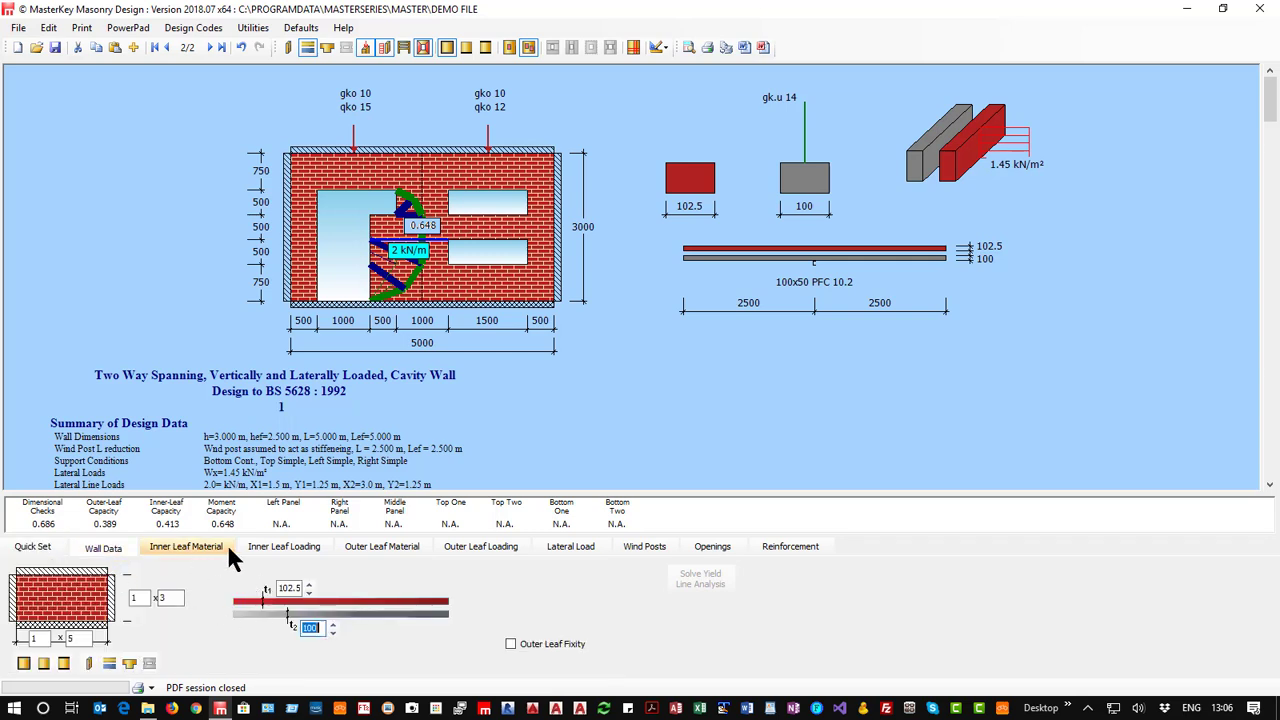
left_click(644, 547)
left_click(40, 565)
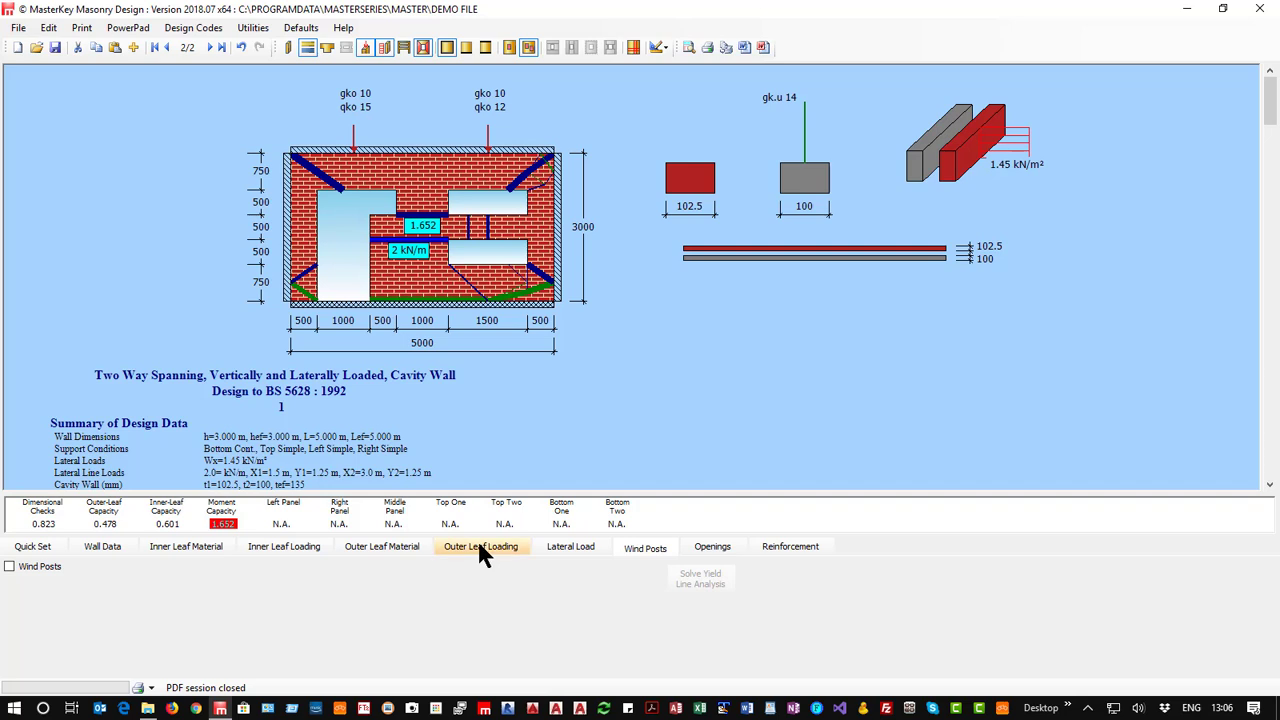
left_click(700, 547)
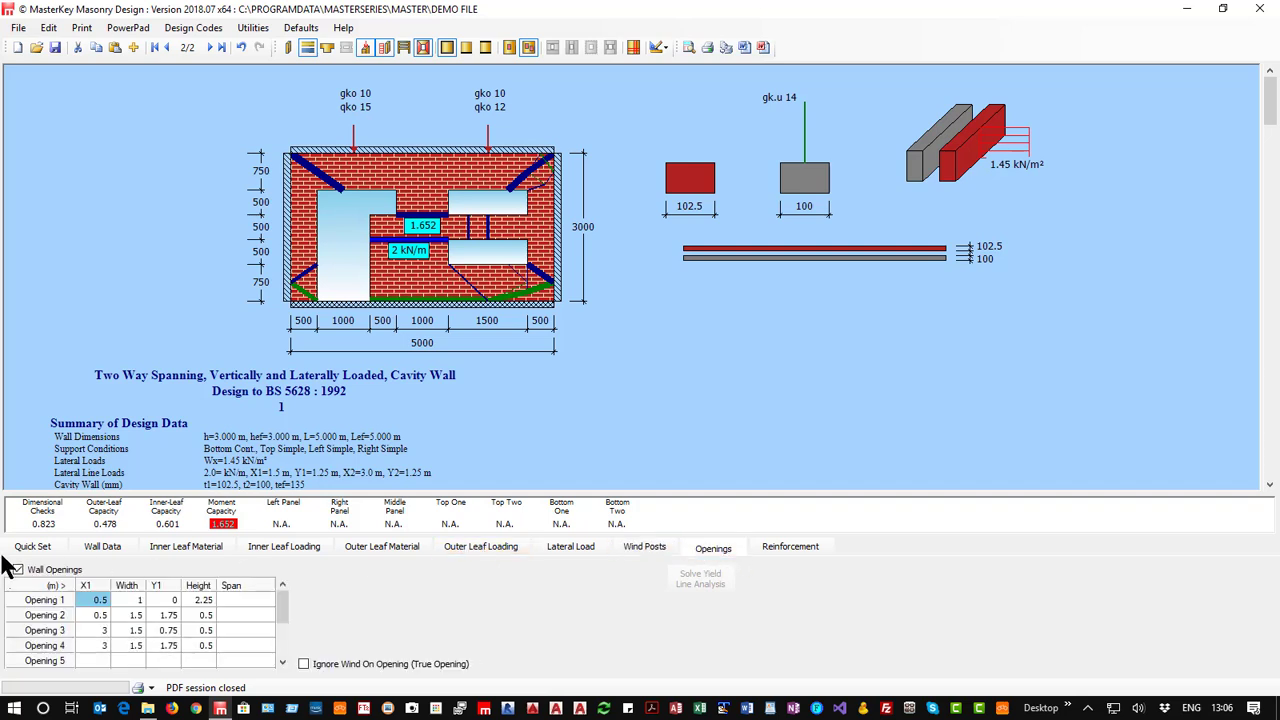
left_click(18, 570)
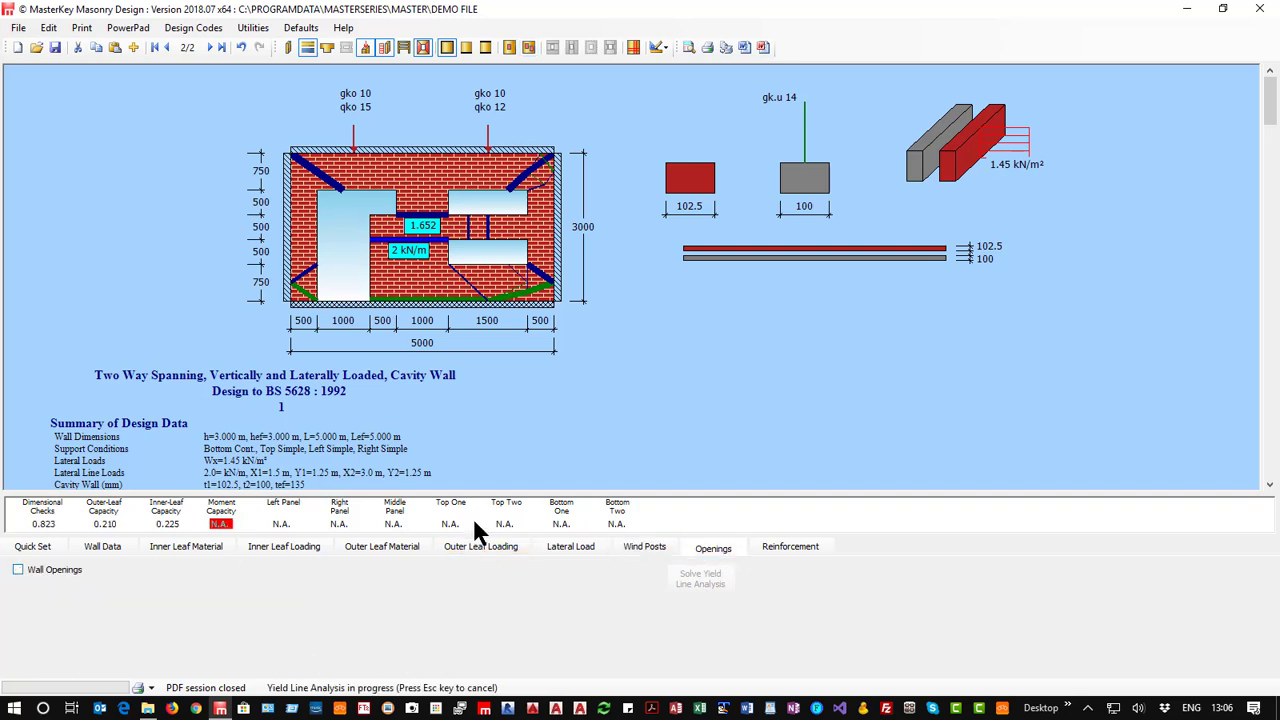
Clear the inner leaf's gk.u load and remove the outer leaf's concentrated point loads and the lateral line loads.
left_click(100, 548)
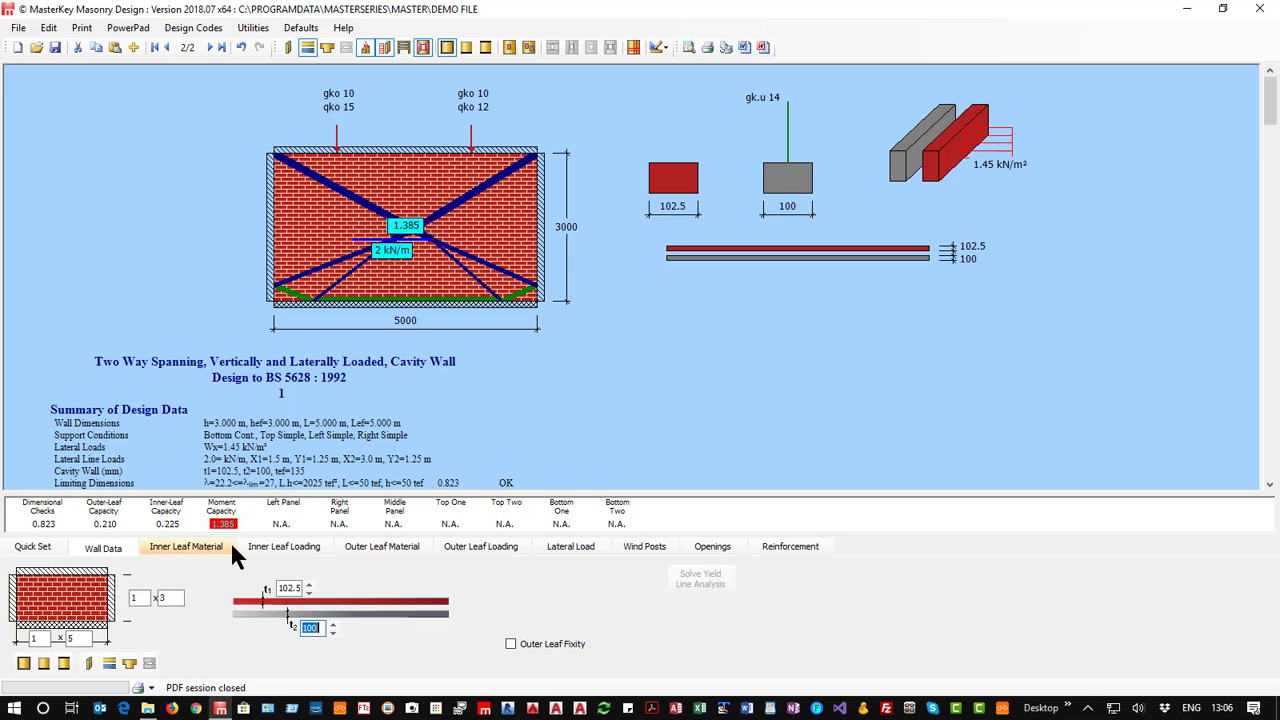
left_click(268, 545)
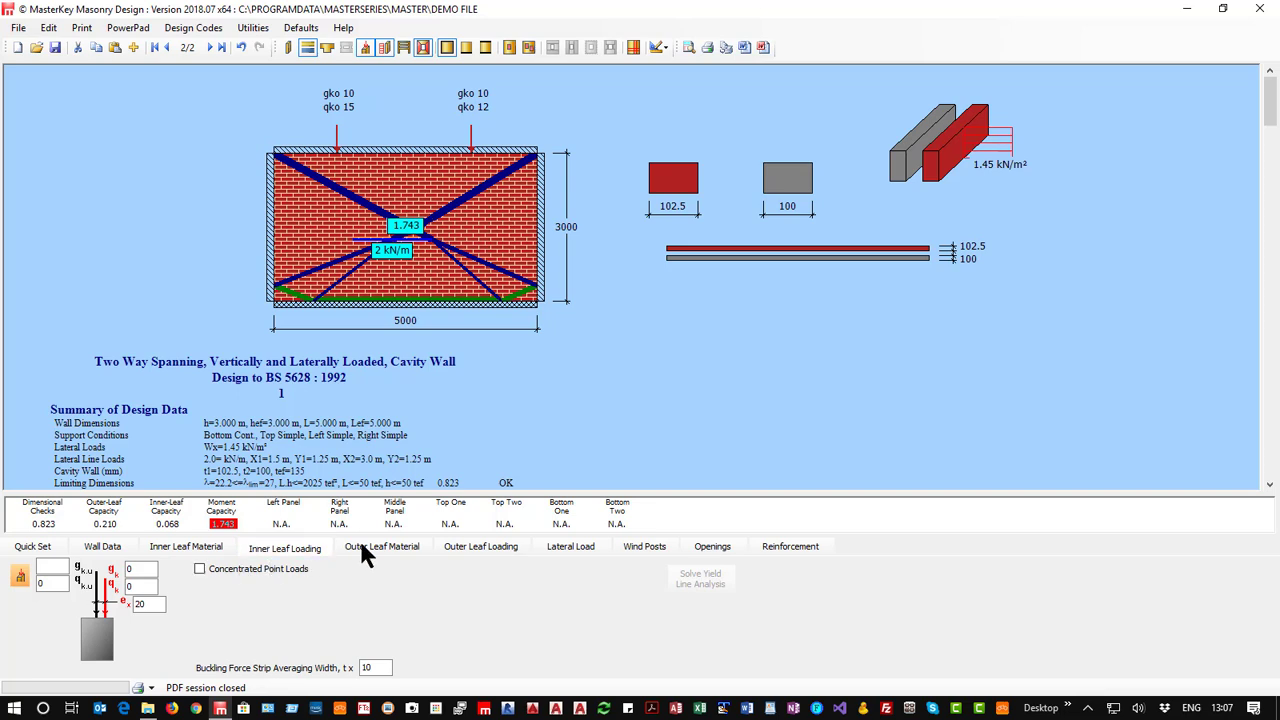
left_click(474, 549)
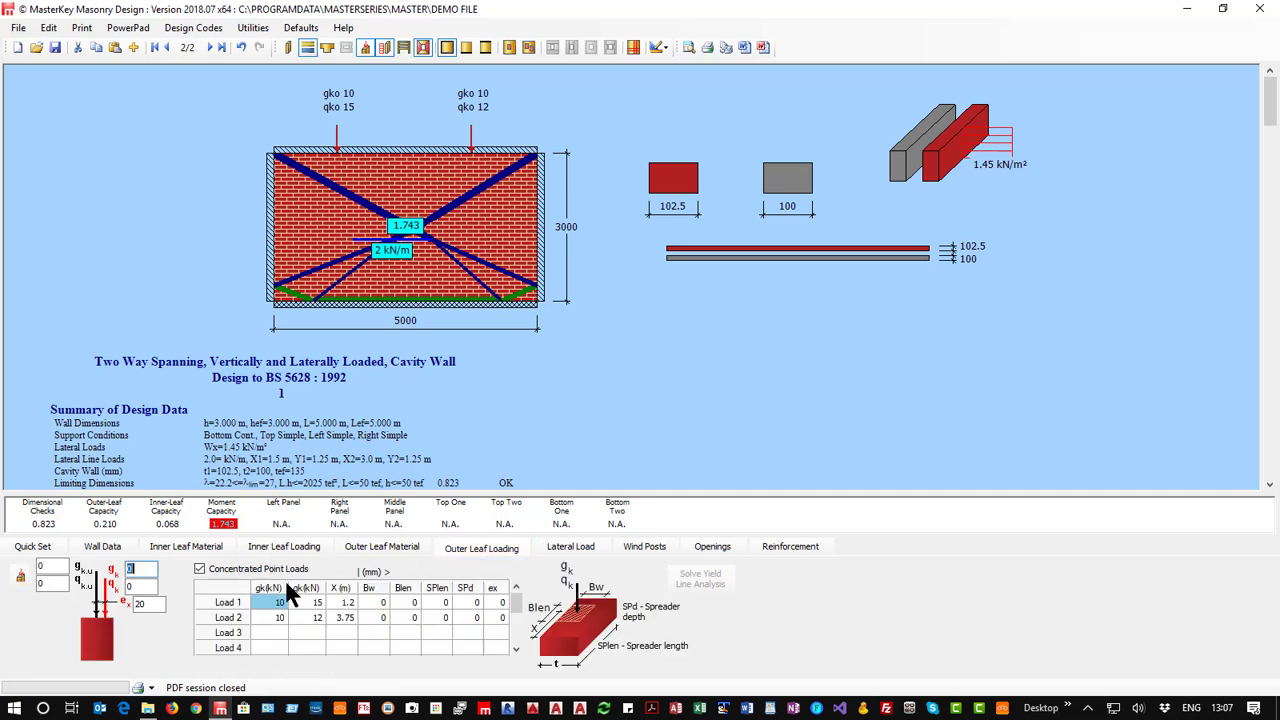
left_click(220, 571)
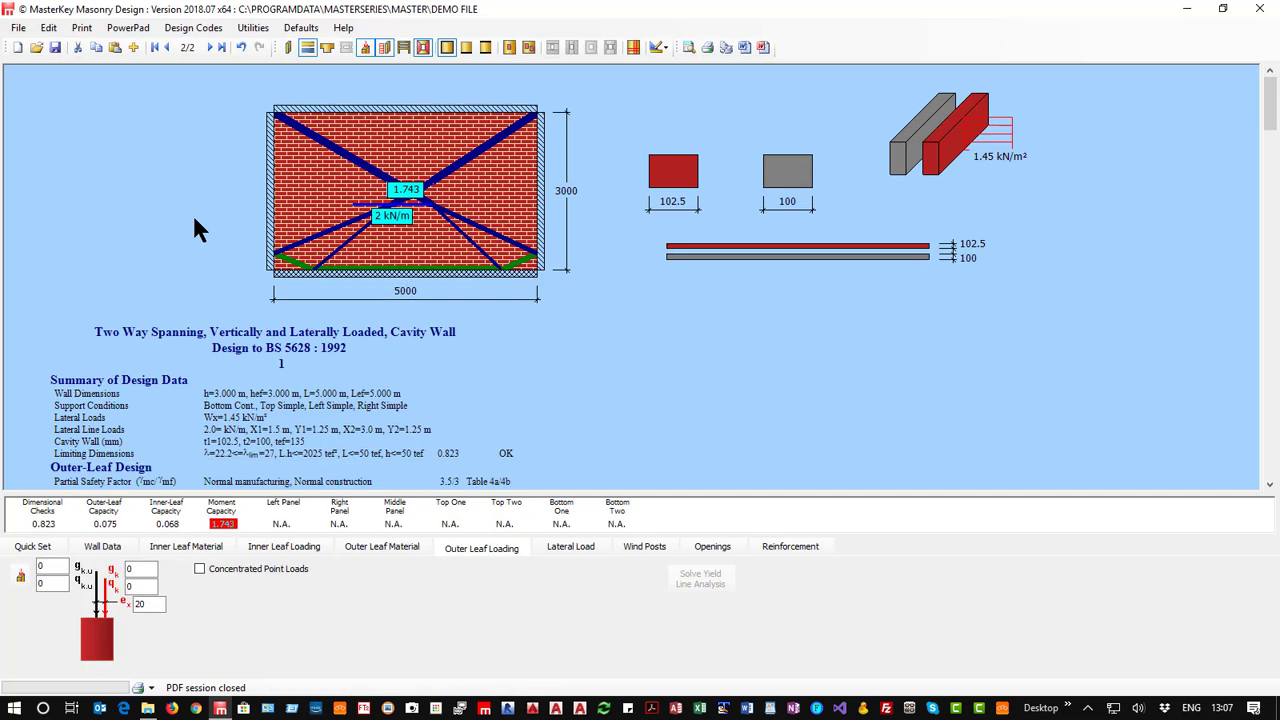
left_click(563, 546)
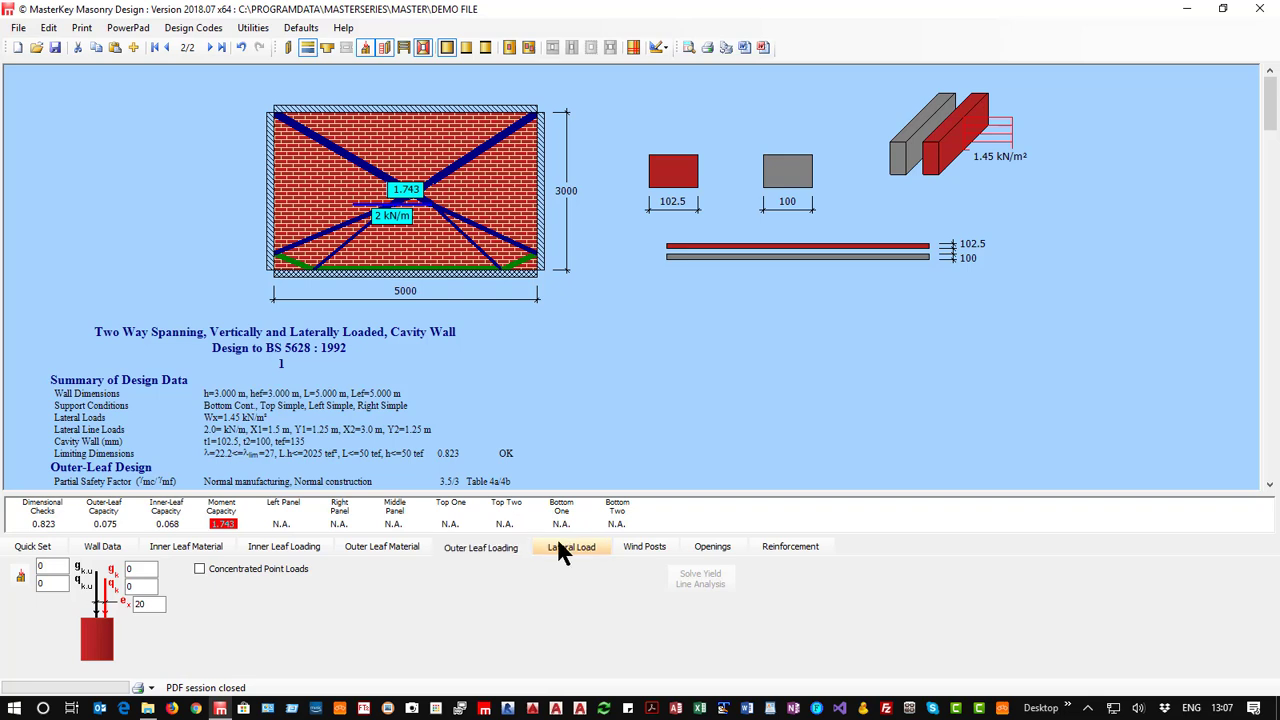
left_click(465, 571)
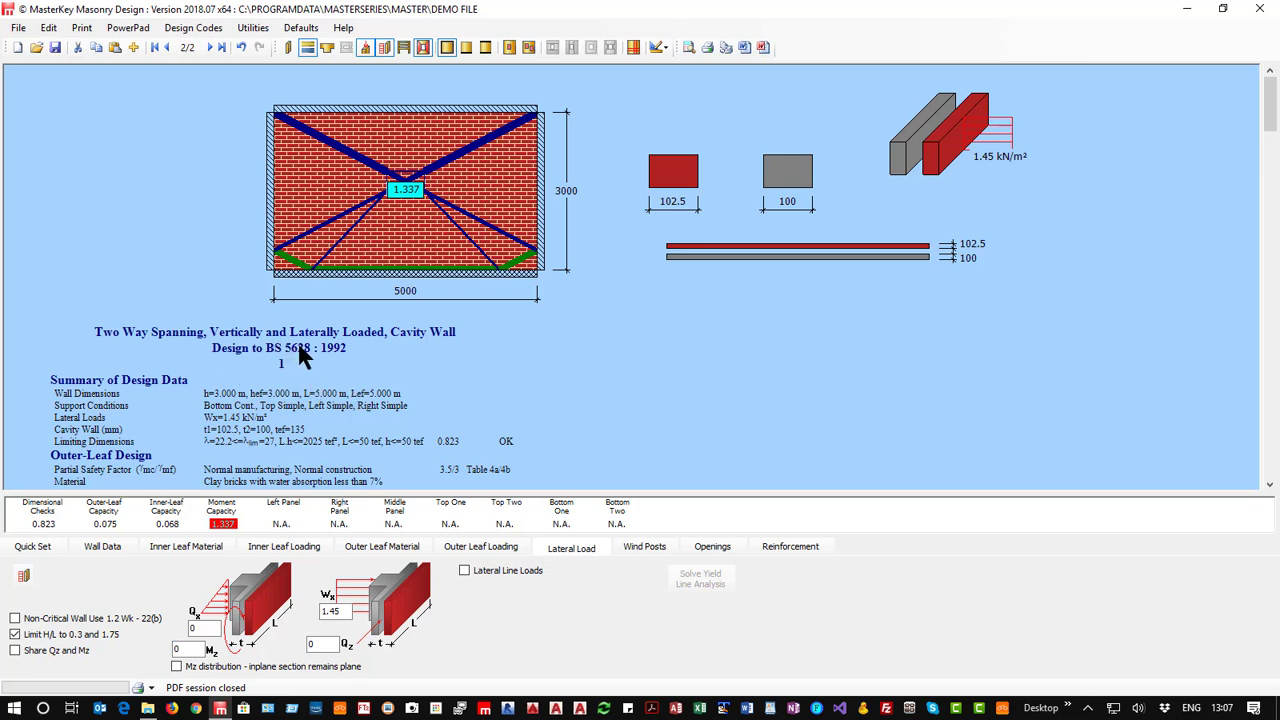
Switch the design code to BS EN 1996-1-1: 2005 with the UK national annex.
left_click(193, 28)
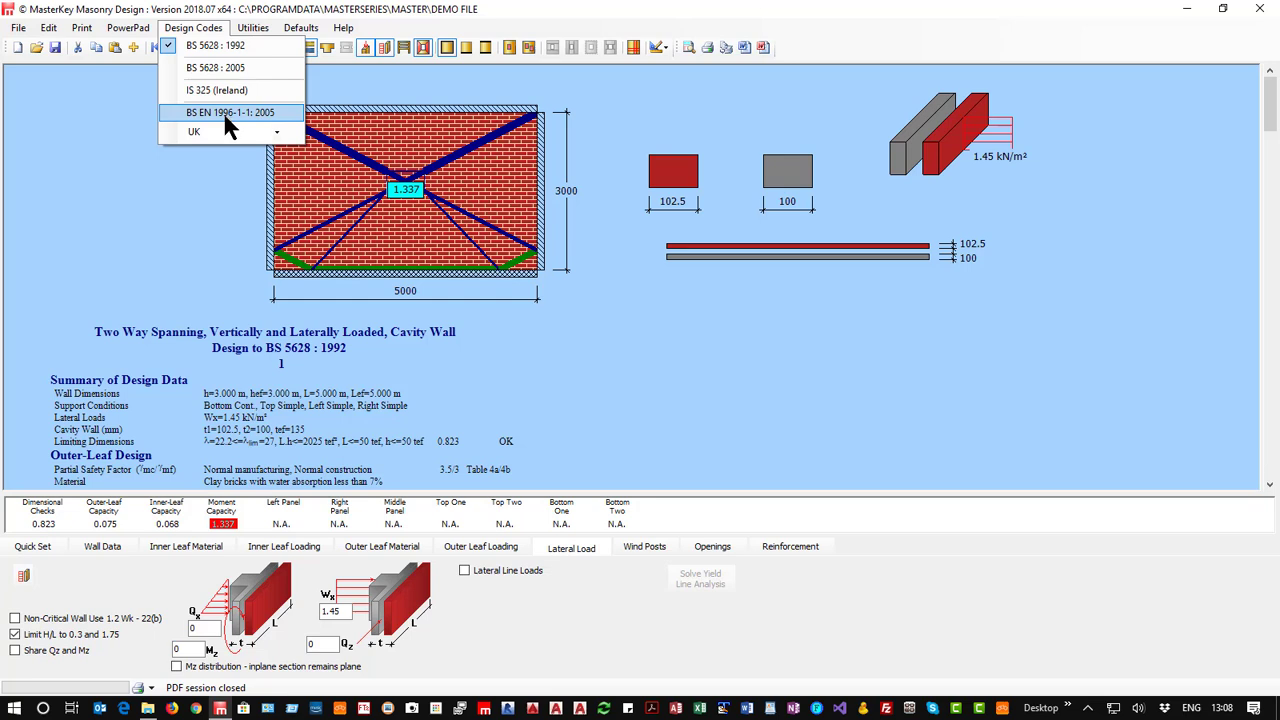
left_click(277, 132)
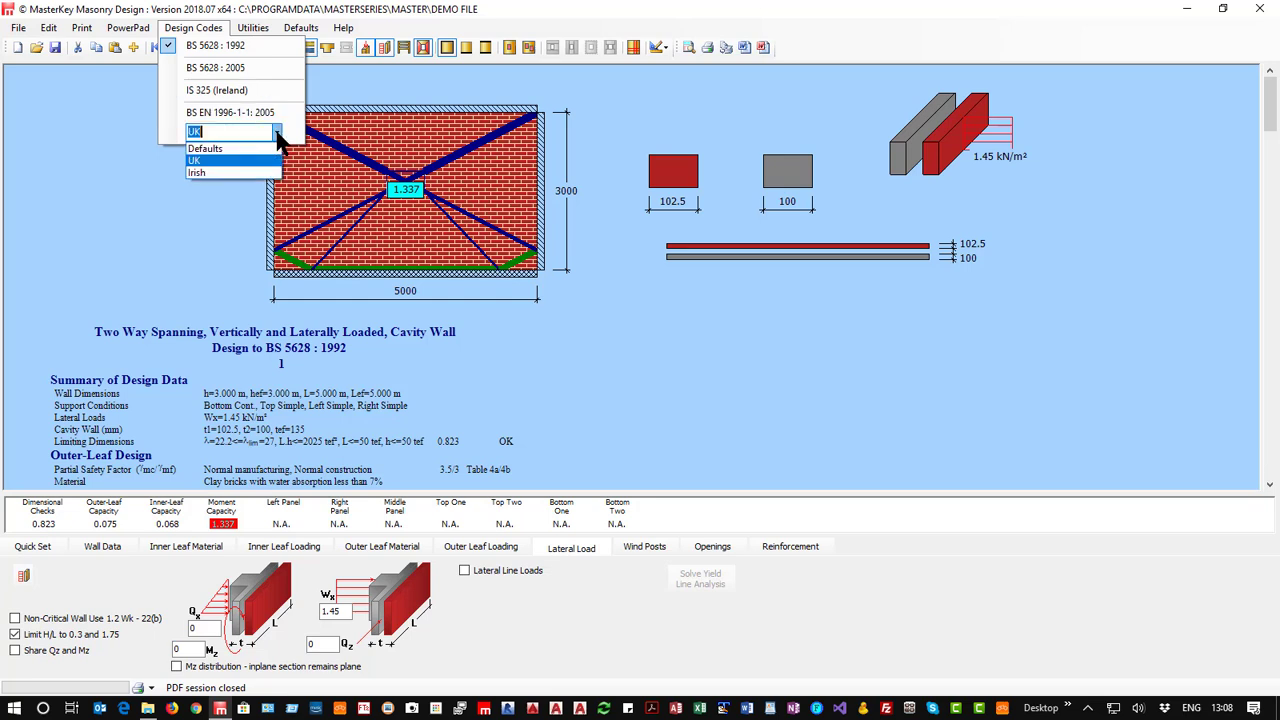
left_click(278, 139)
left_click(234, 111)
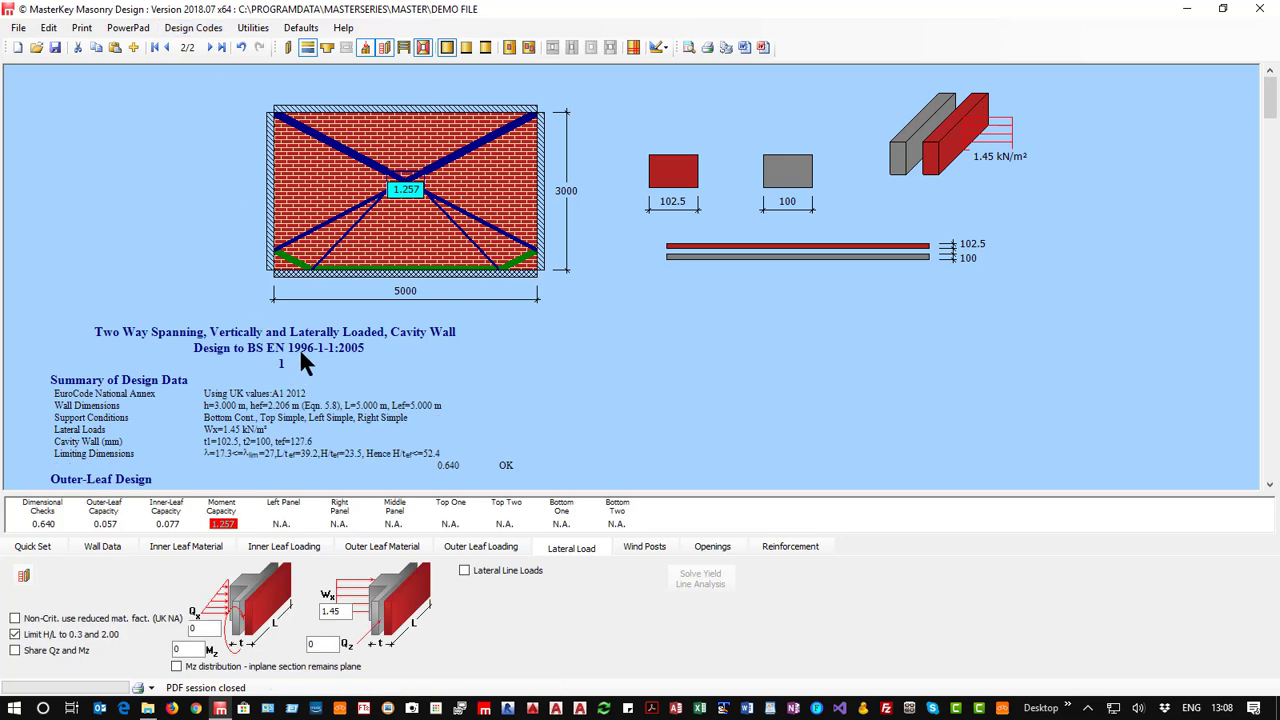
left_click(193, 28)
left_click(60, 198)
Review the analysis settings and make the support on the wall's right edge continuous.
left_click(40, 546)
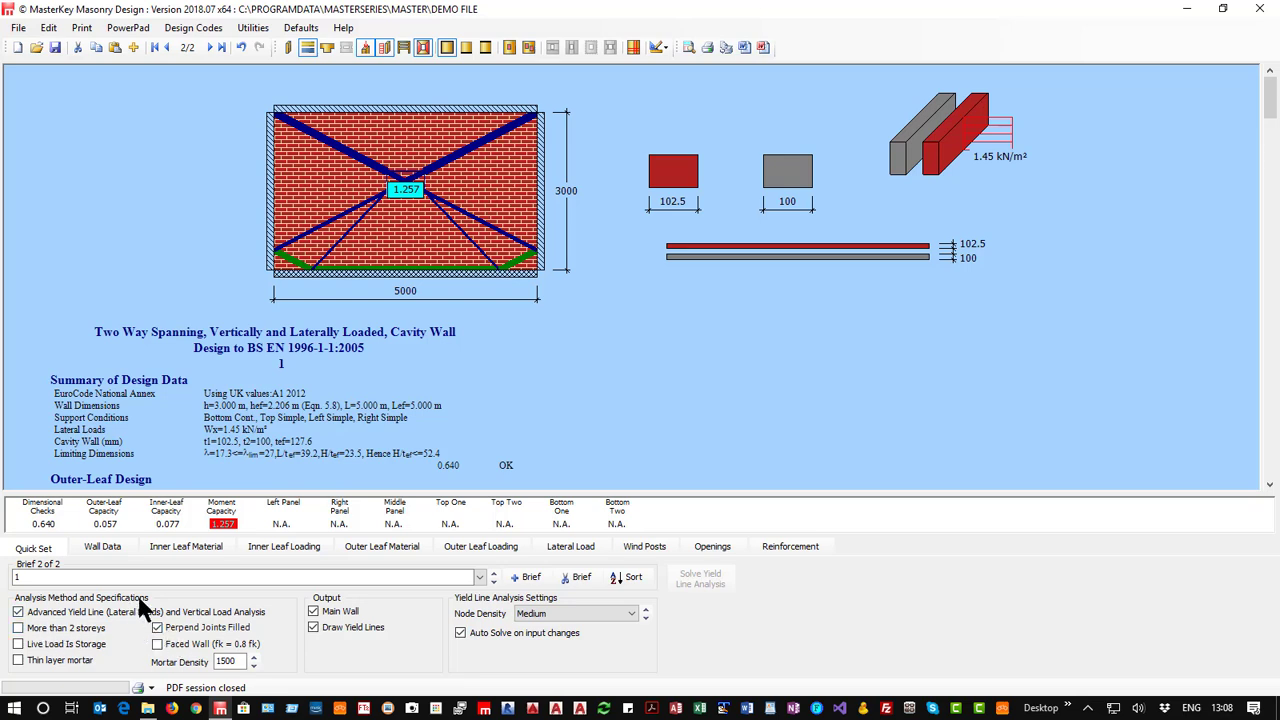
left_click(101, 551)
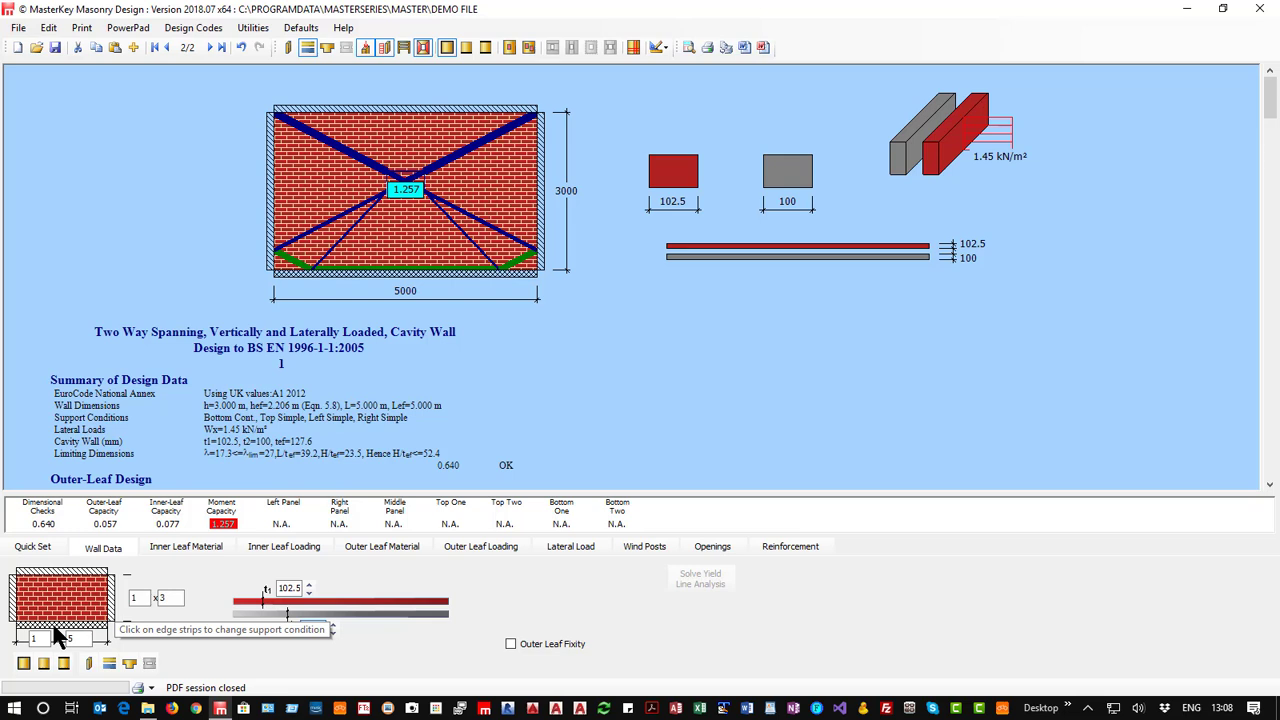
left_click(113, 598)
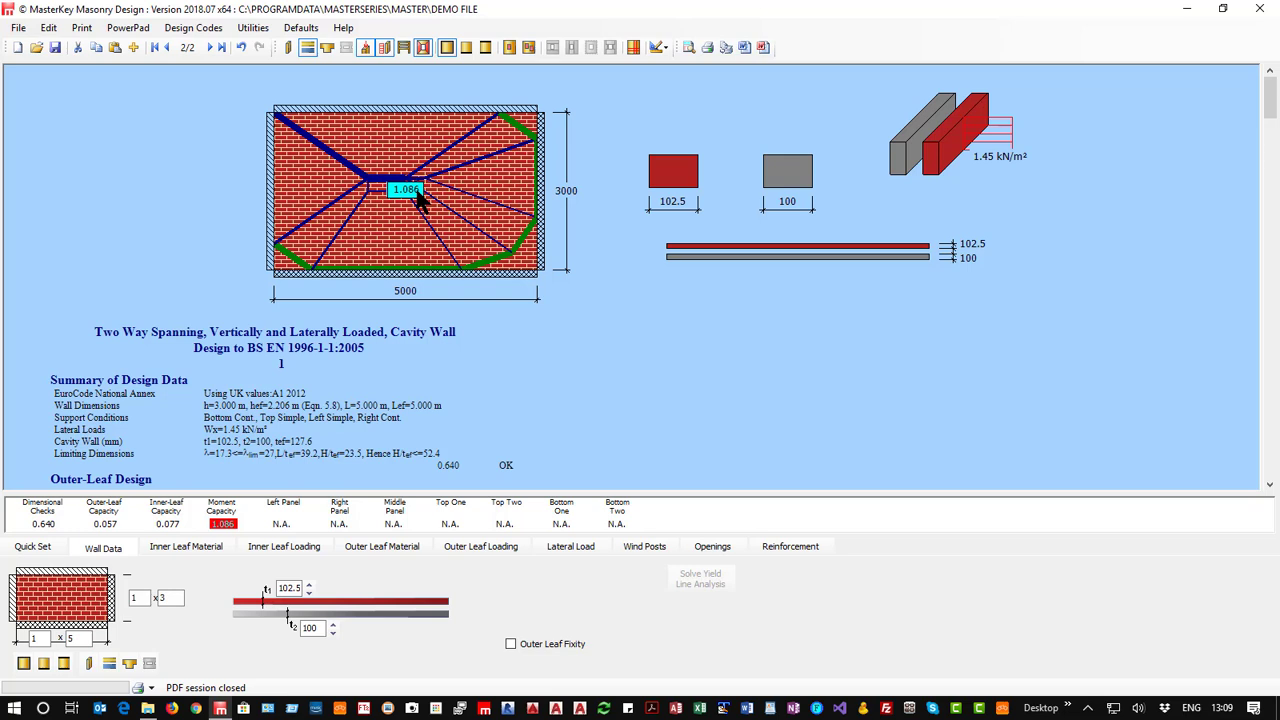
Try a continuous support on the wall's left edge, and set it back to simple.
left_click(14, 610)
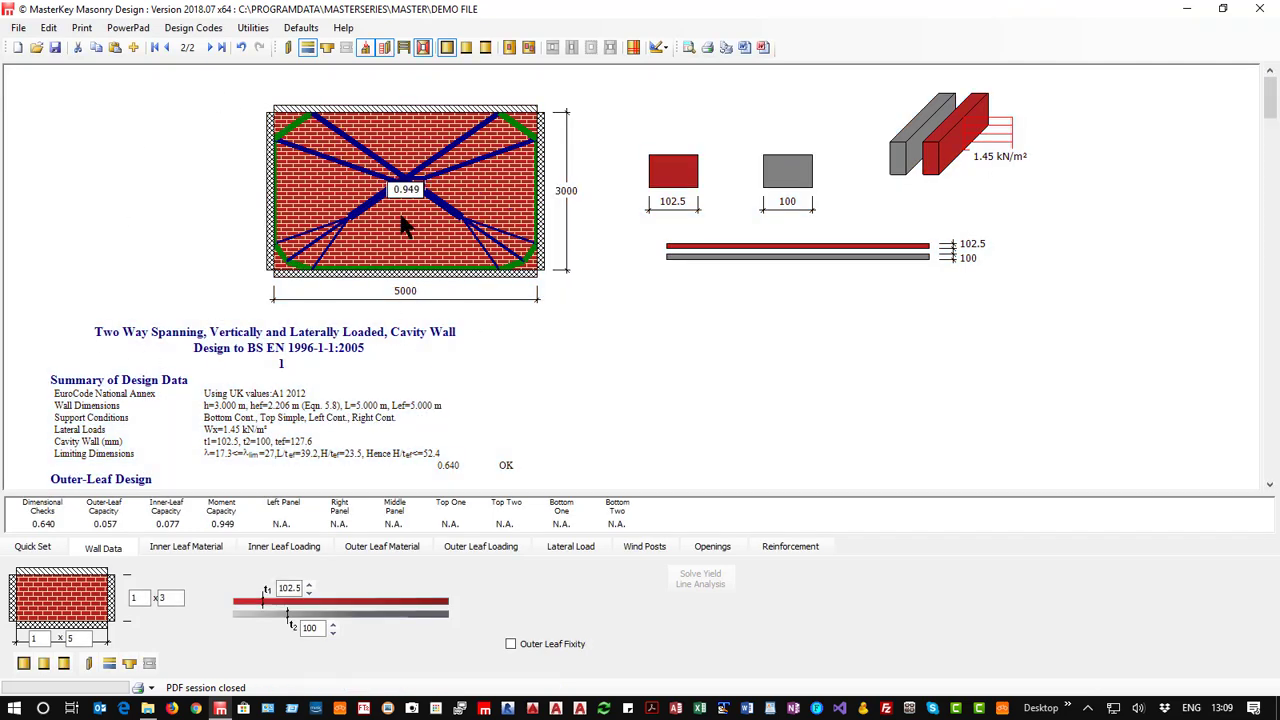
left_click(22, 662)
left_click(13, 607)
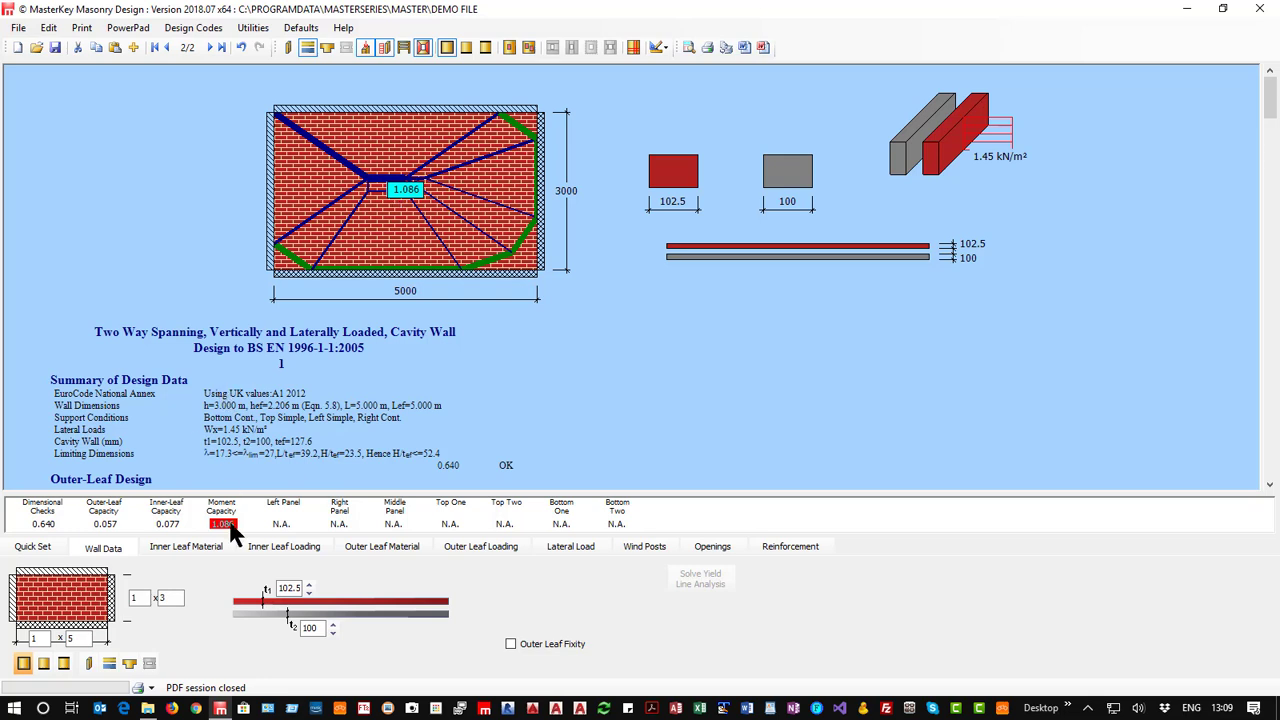
Try different unit strengths for the inner leaf's concrete blocks and set the strength to 10.4.
left_click(192, 547)
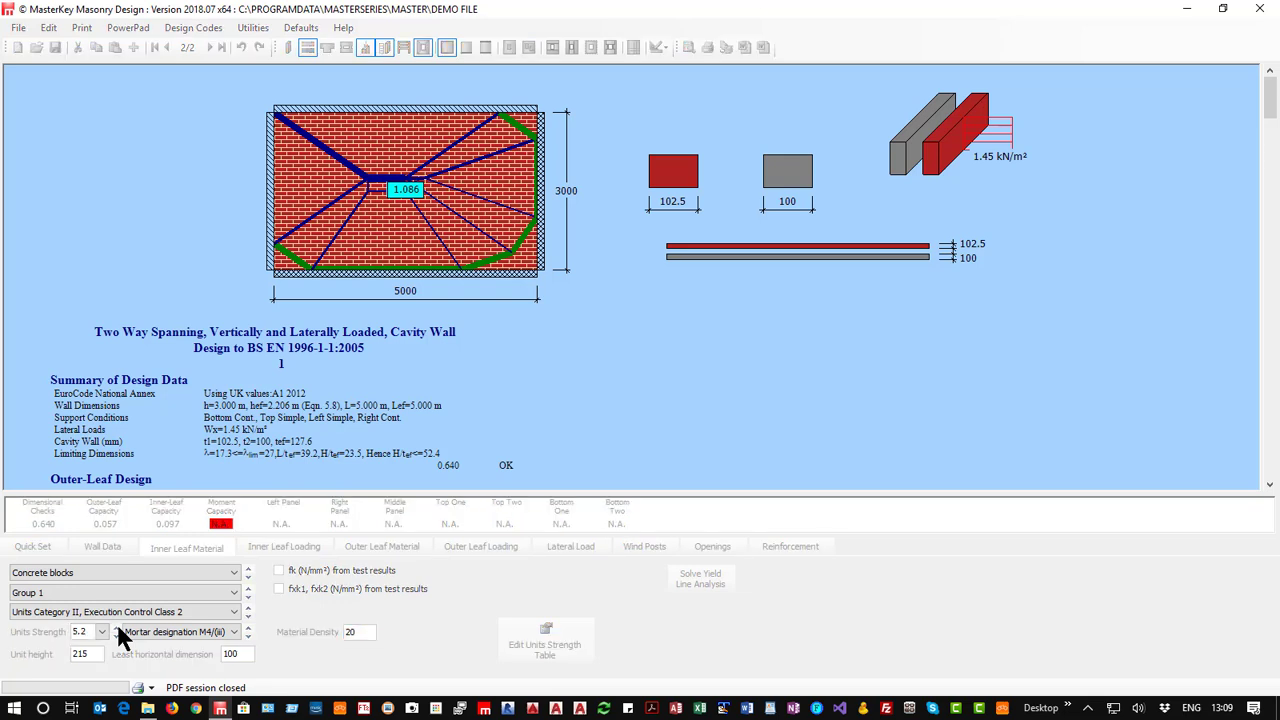
left_click(115, 636)
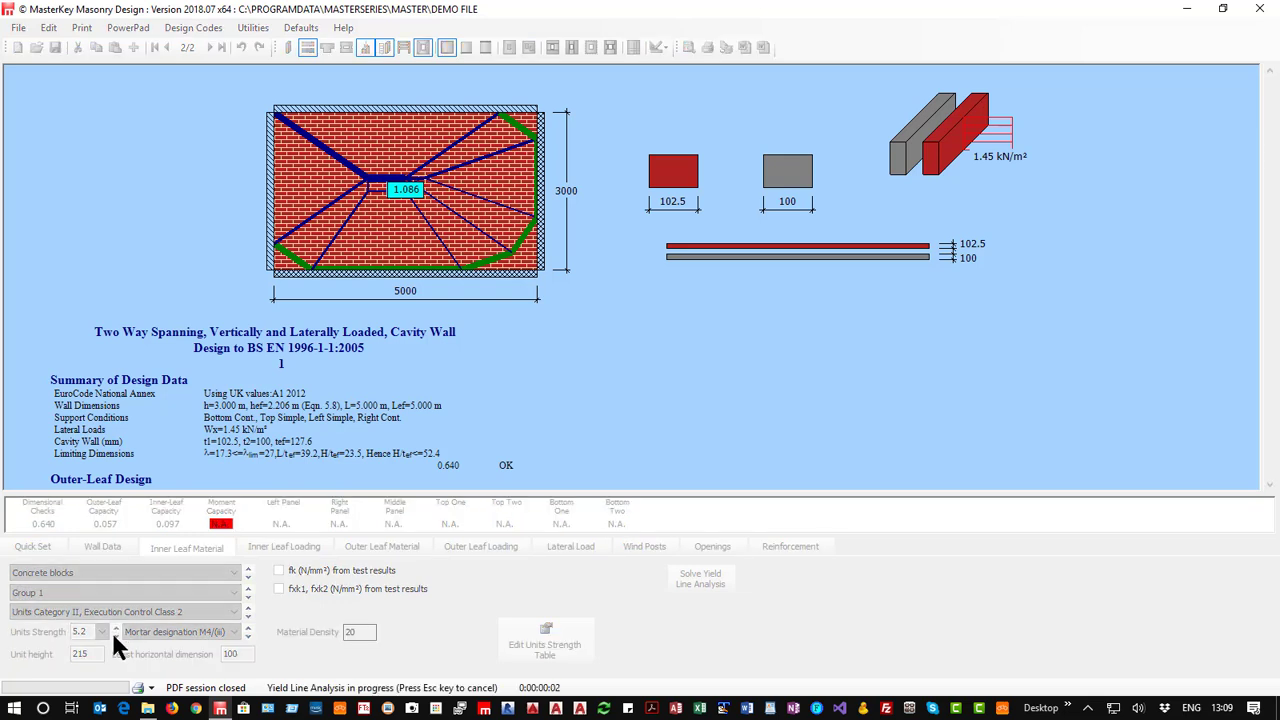
key("Escape")
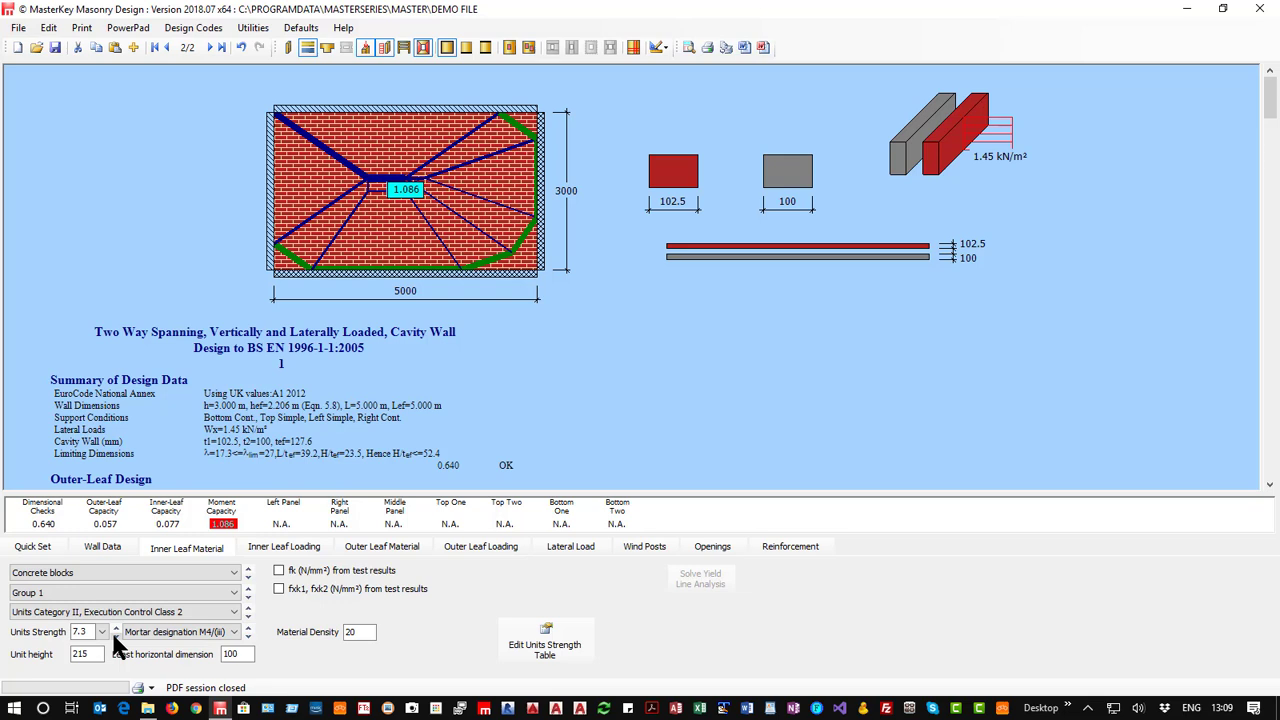
left_click(115, 629)
left_click(113, 630)
left_click(100, 632)
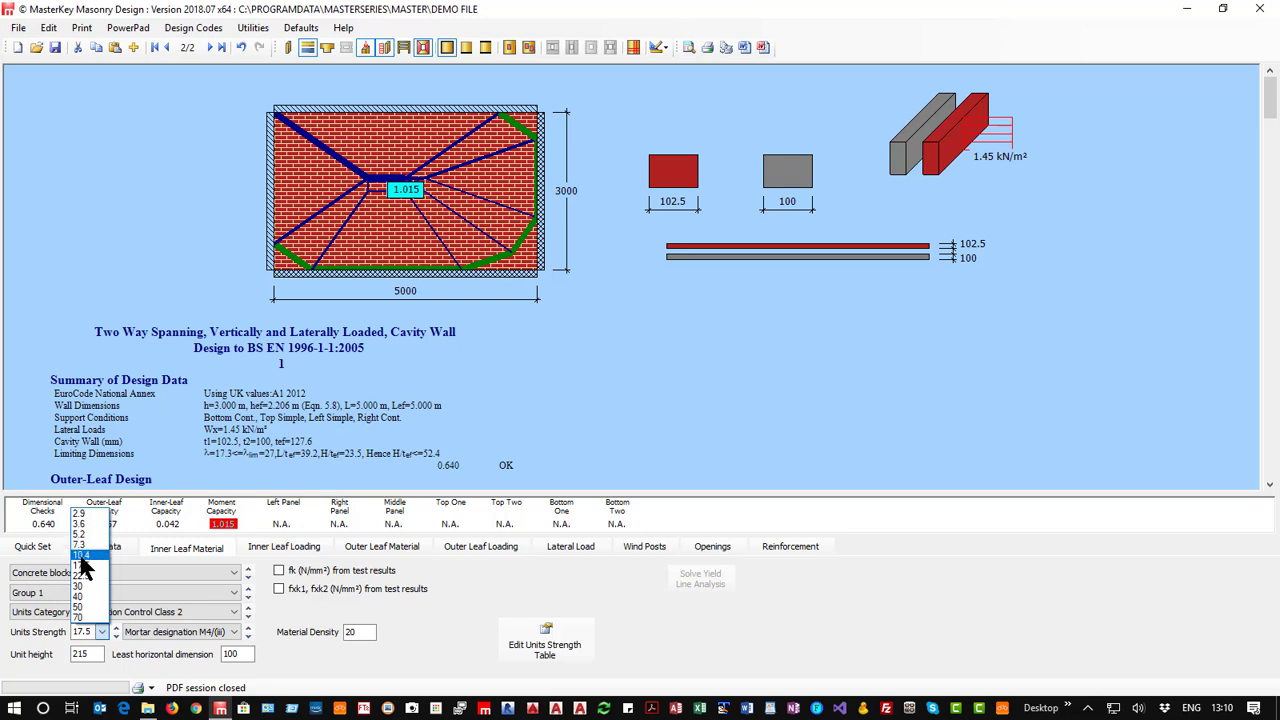
left_click(84, 558)
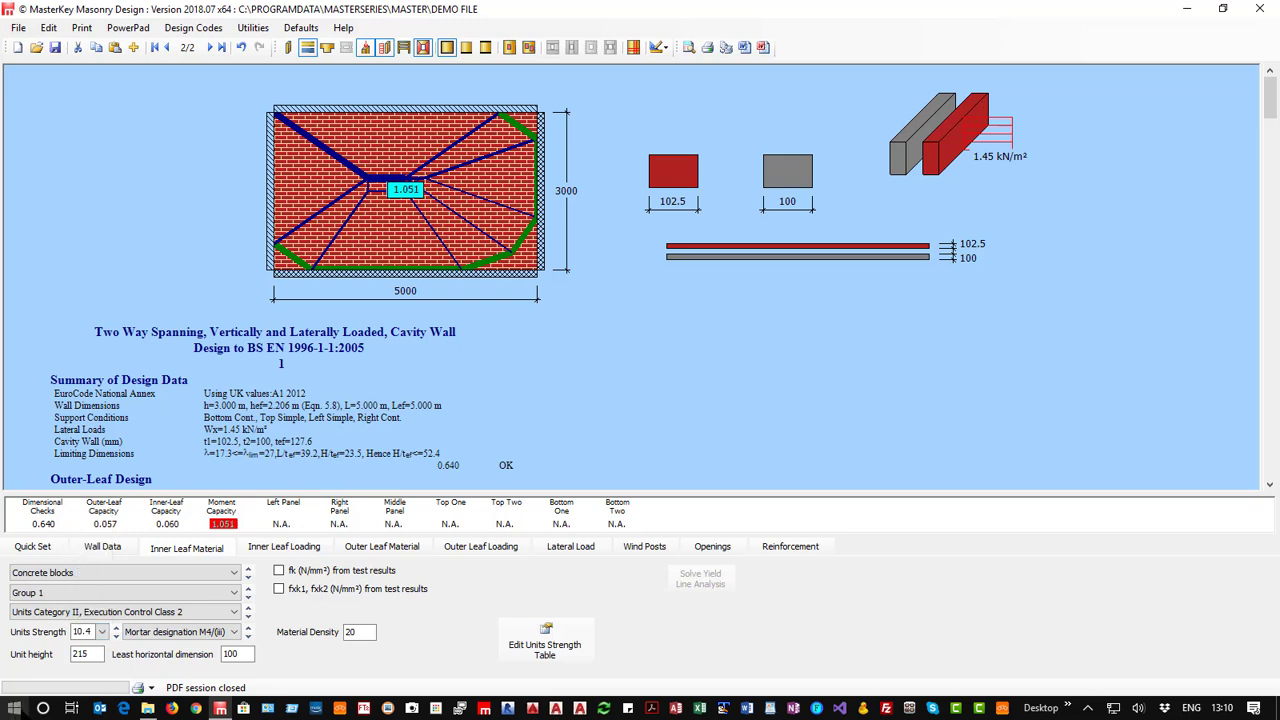
Try clay bricks with water absorption over 12% for the outer leaf, and set the material back to water absorption less than 7%.
left_click(395, 548)
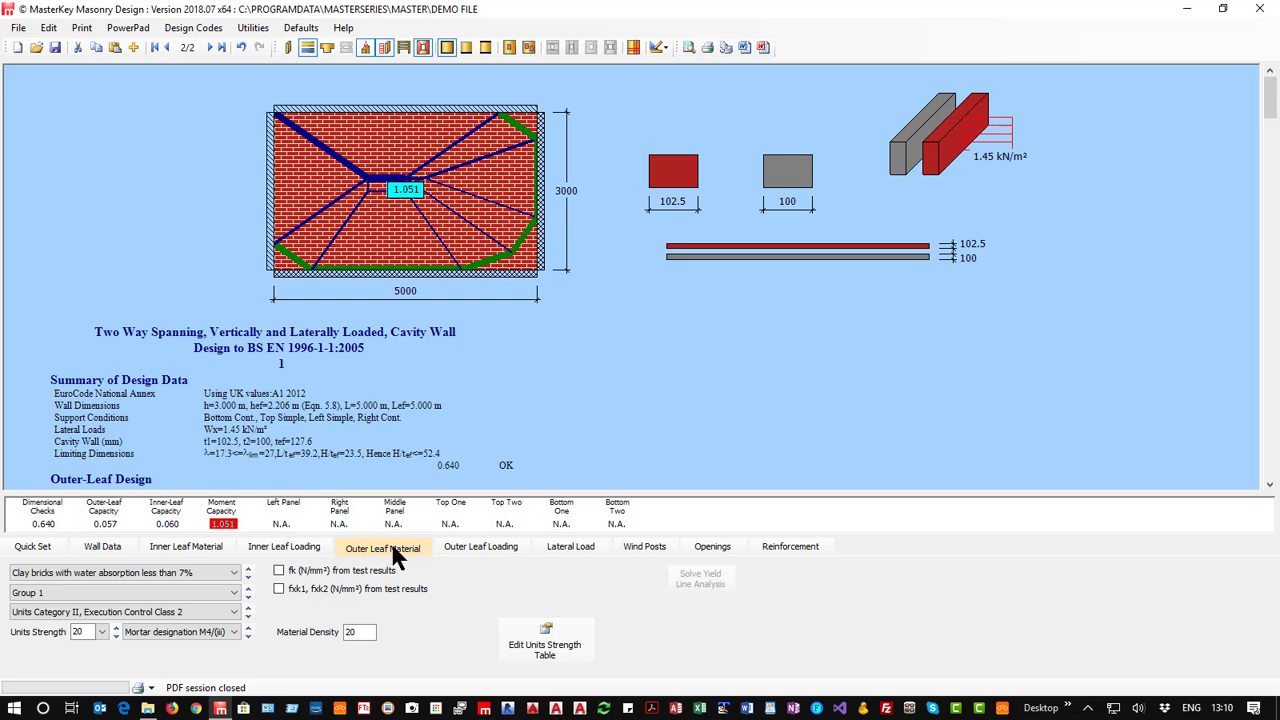
left_click(72, 568)
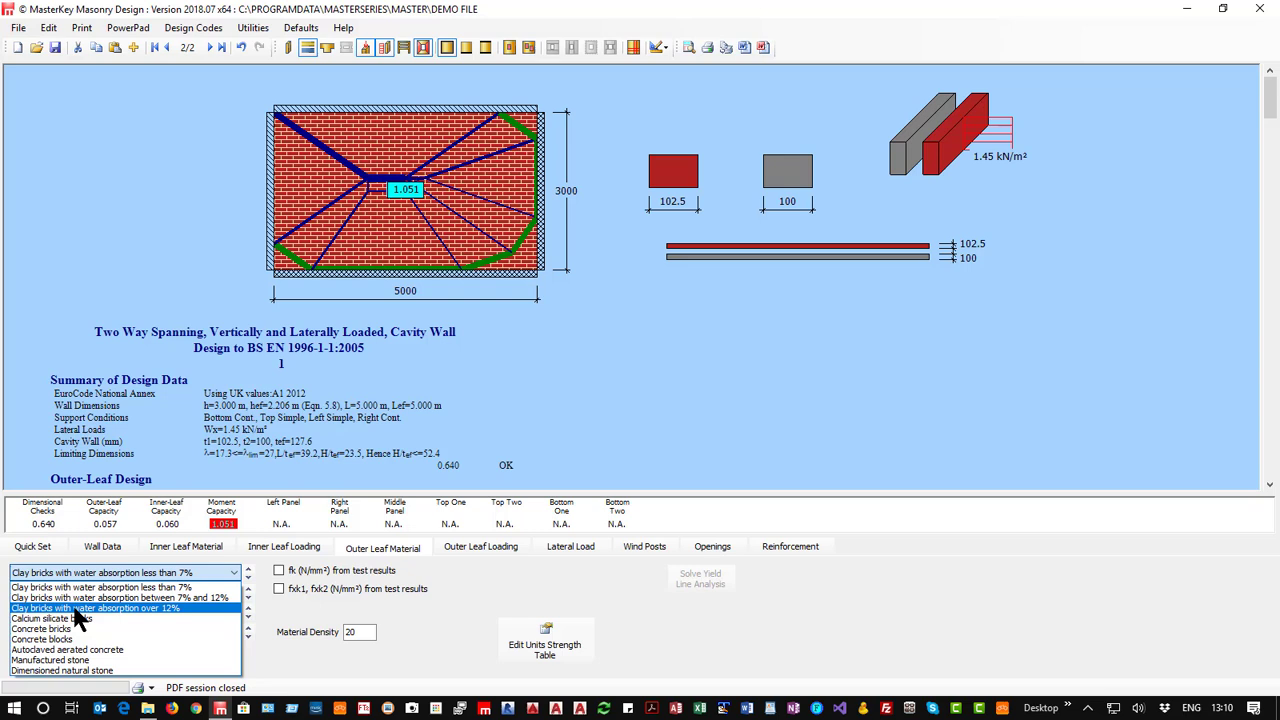
left_click(73, 609)
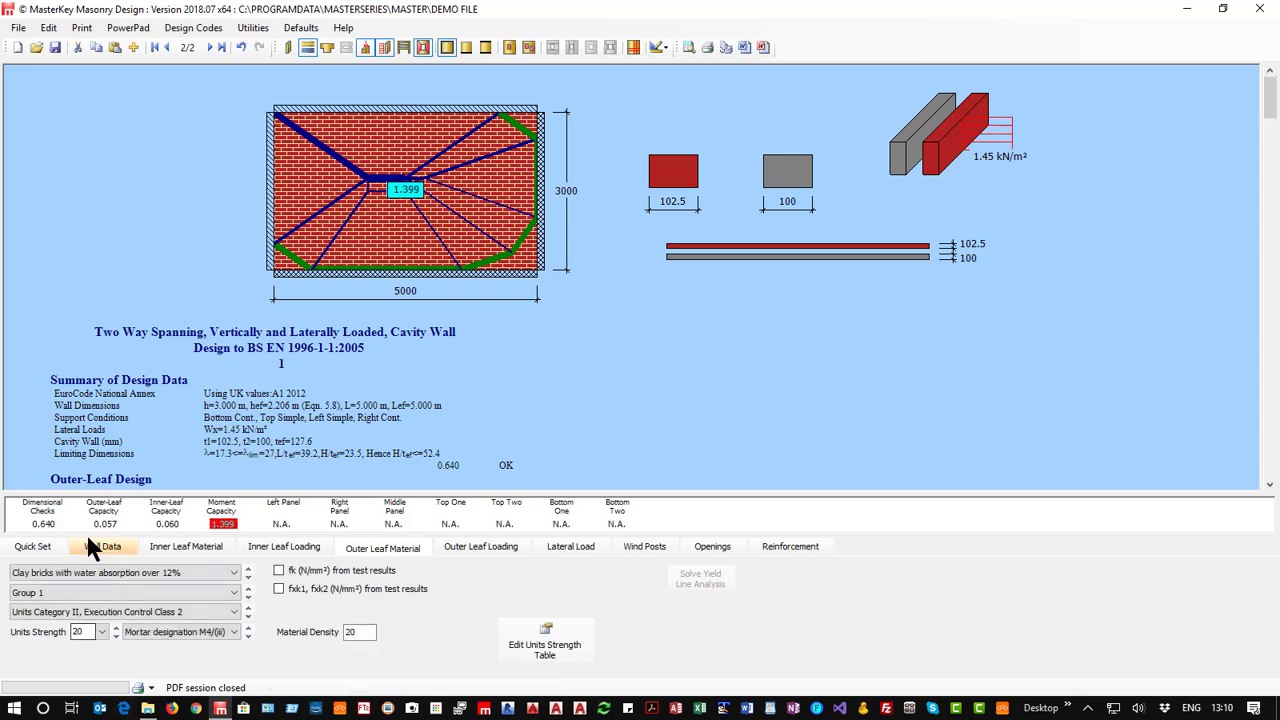
left_click(116, 573)
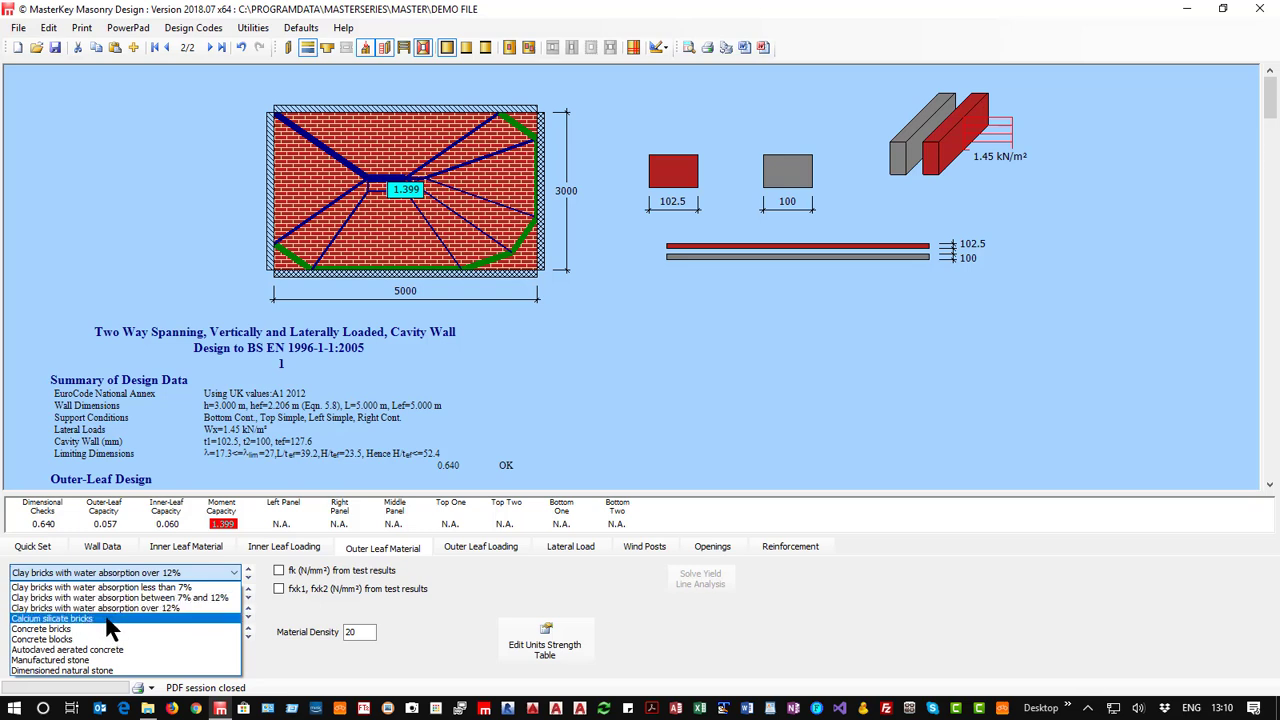
left_click(110, 587)
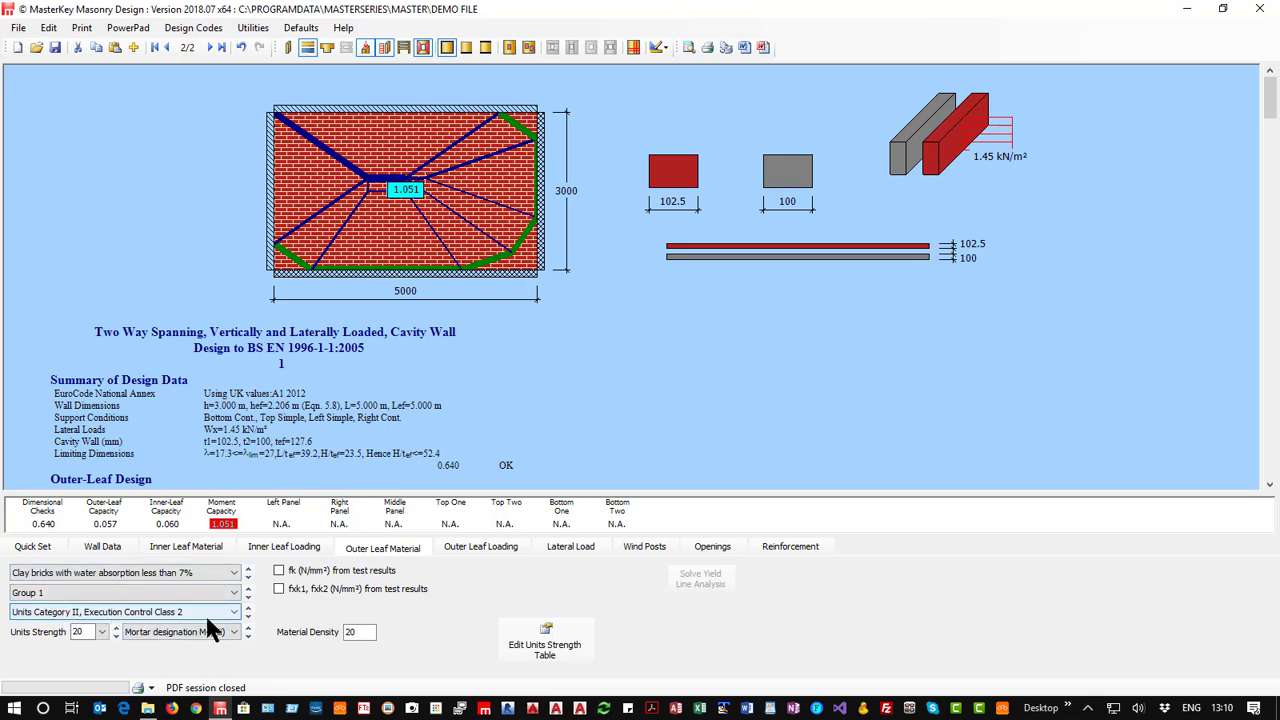
Try a unit strength of 30 for the outer leaf's clay bricks, and set the strength to 15.
left_click(100, 630)
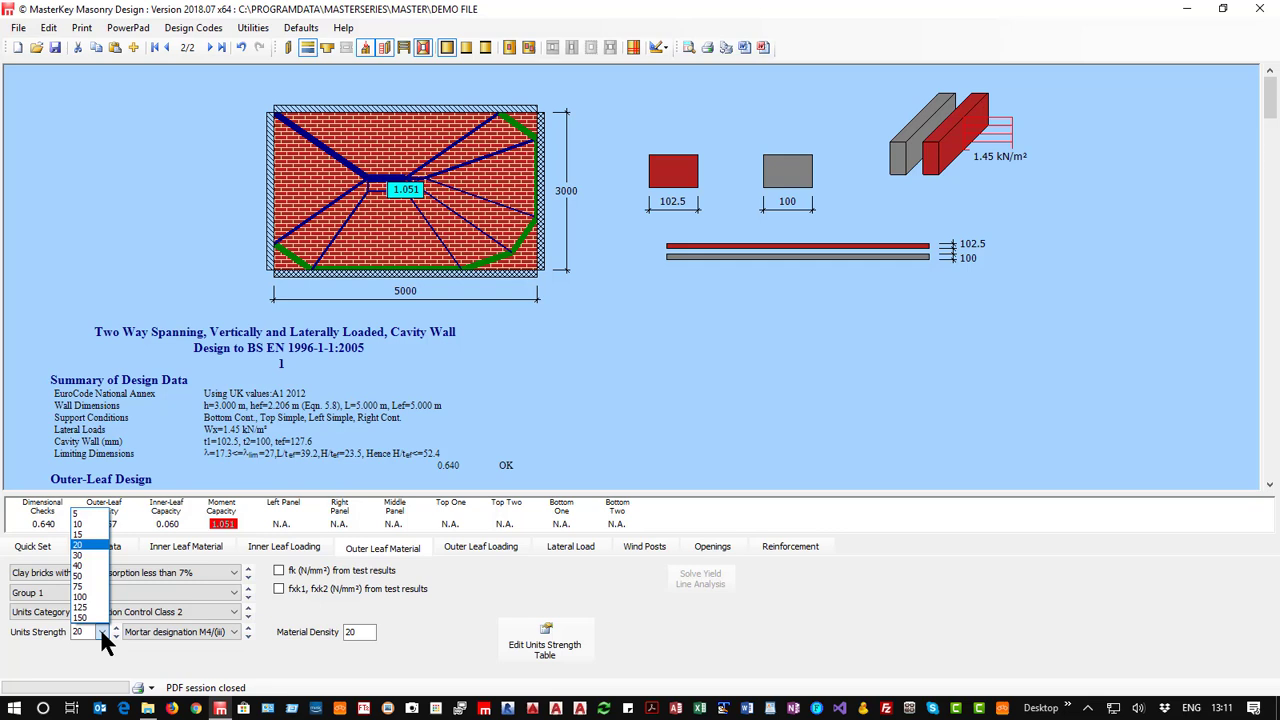
left_click(90, 556)
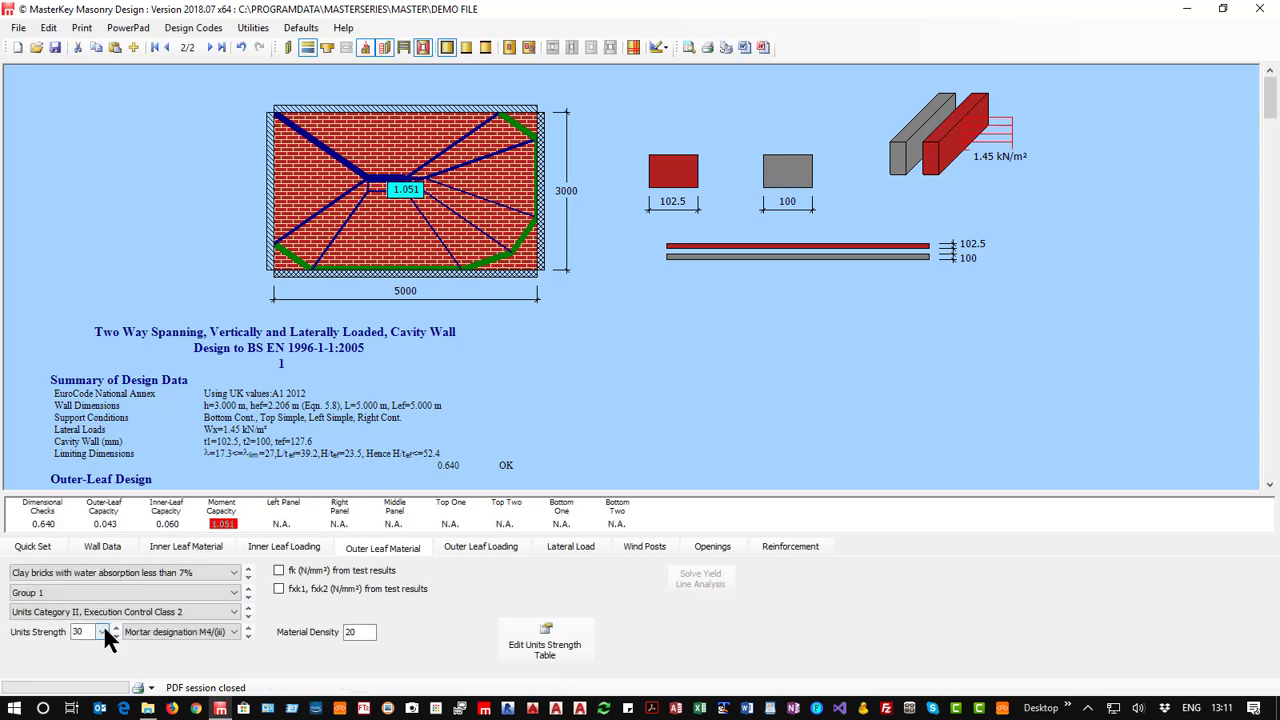
left_click(103, 630)
Compare the wall without the advanced yield line analysis, re-enable it and set the yield line node density to Coarse.
left_click(38, 546)
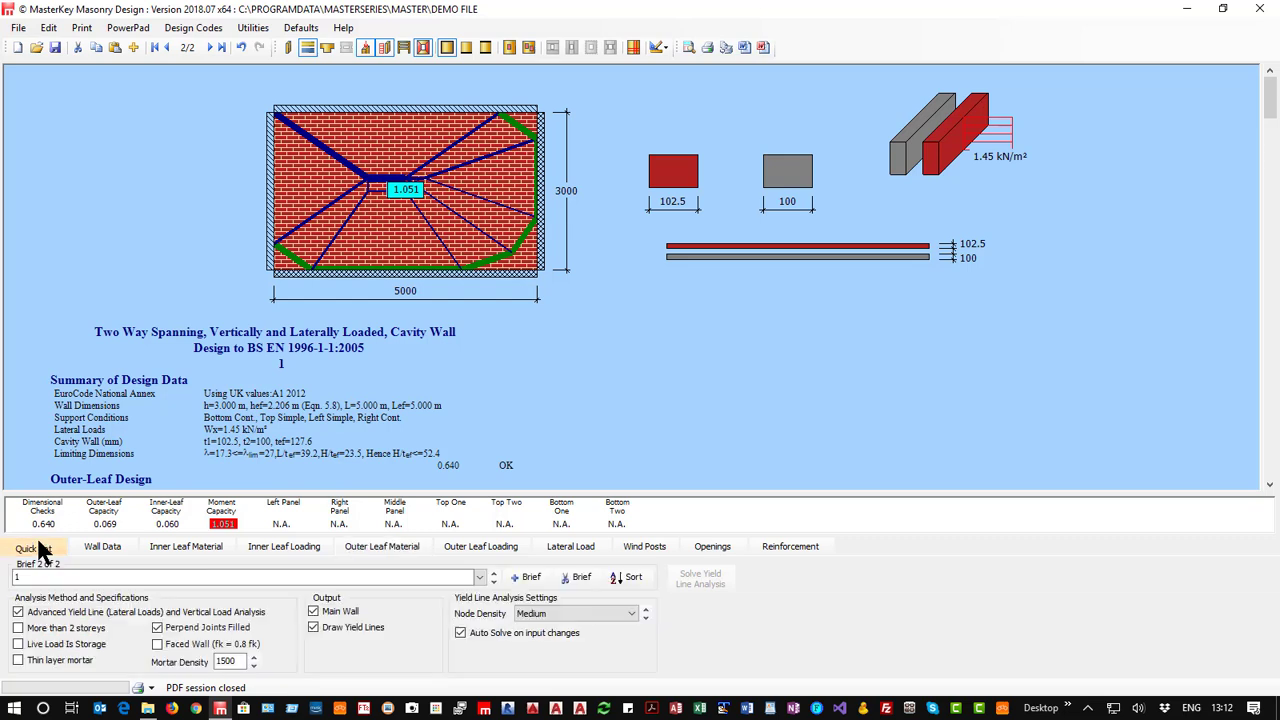
left_click(56, 614)
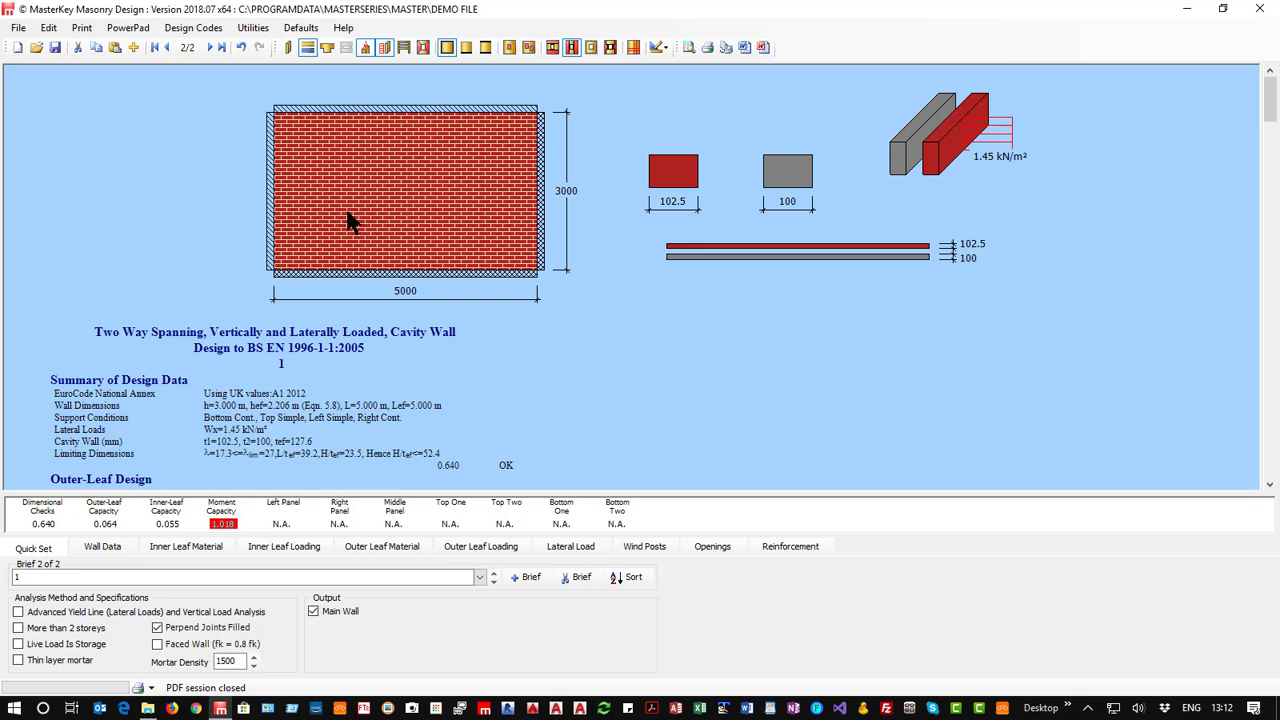
left_click(111, 611)
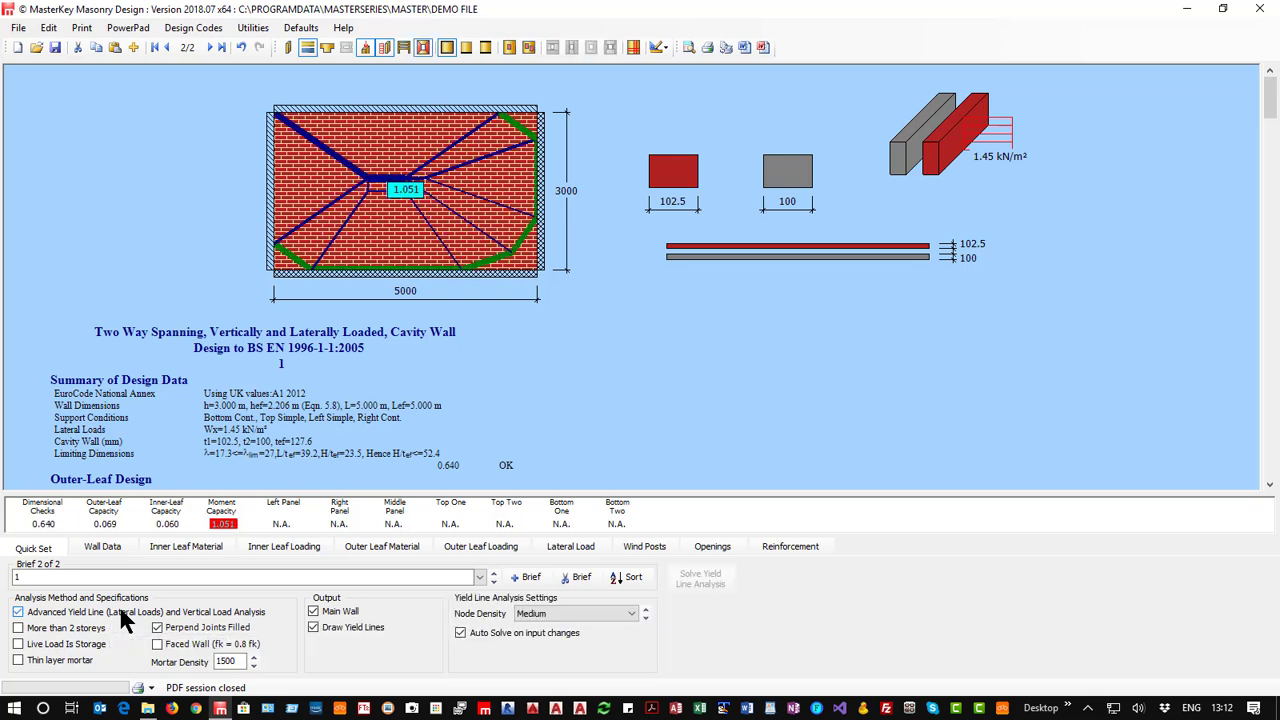
left_click(563, 614)
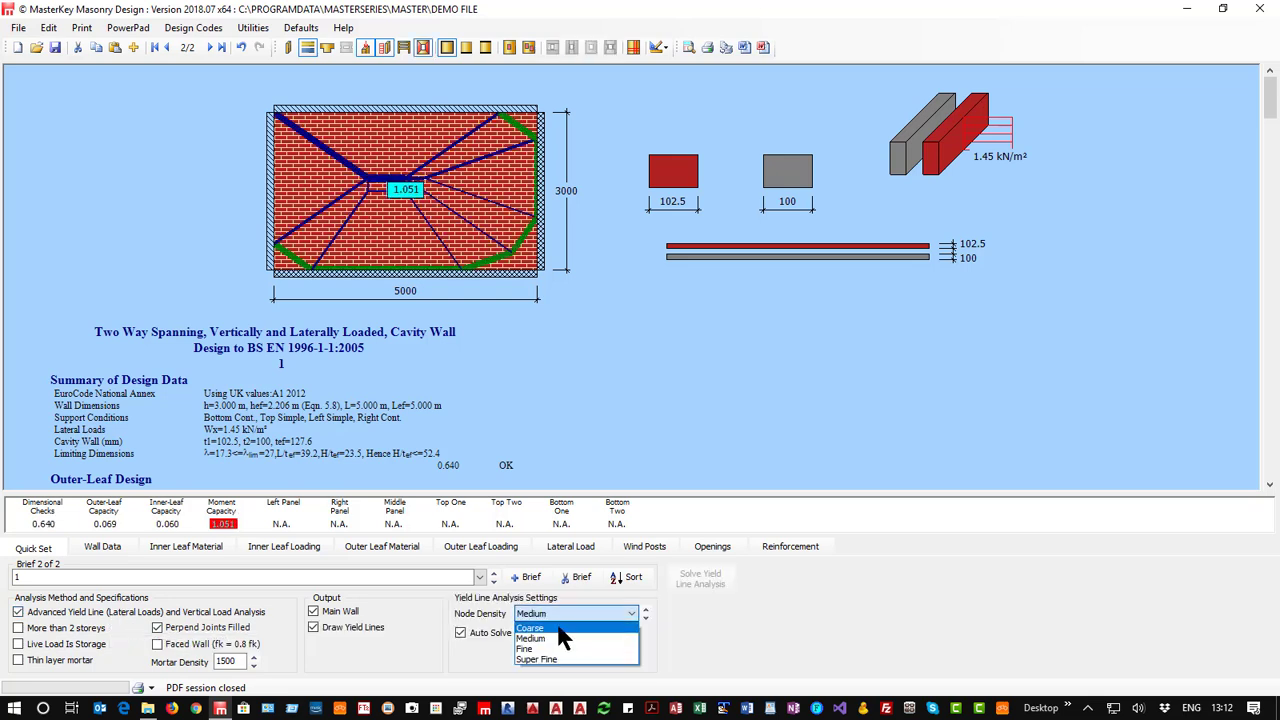
left_click(565, 628)
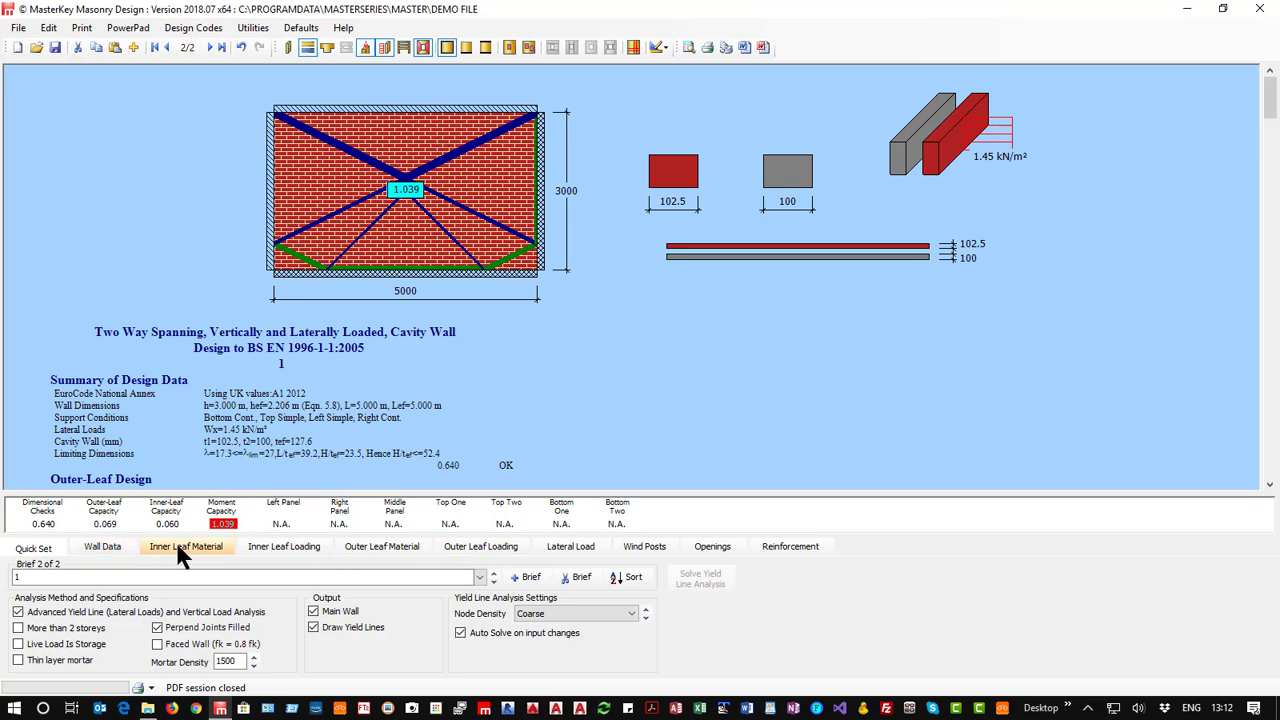
Try inner leaf thicknesses of 102.5, 140 and 125 mm, and set the thickness back to 100 mm.
left_click(104, 546)
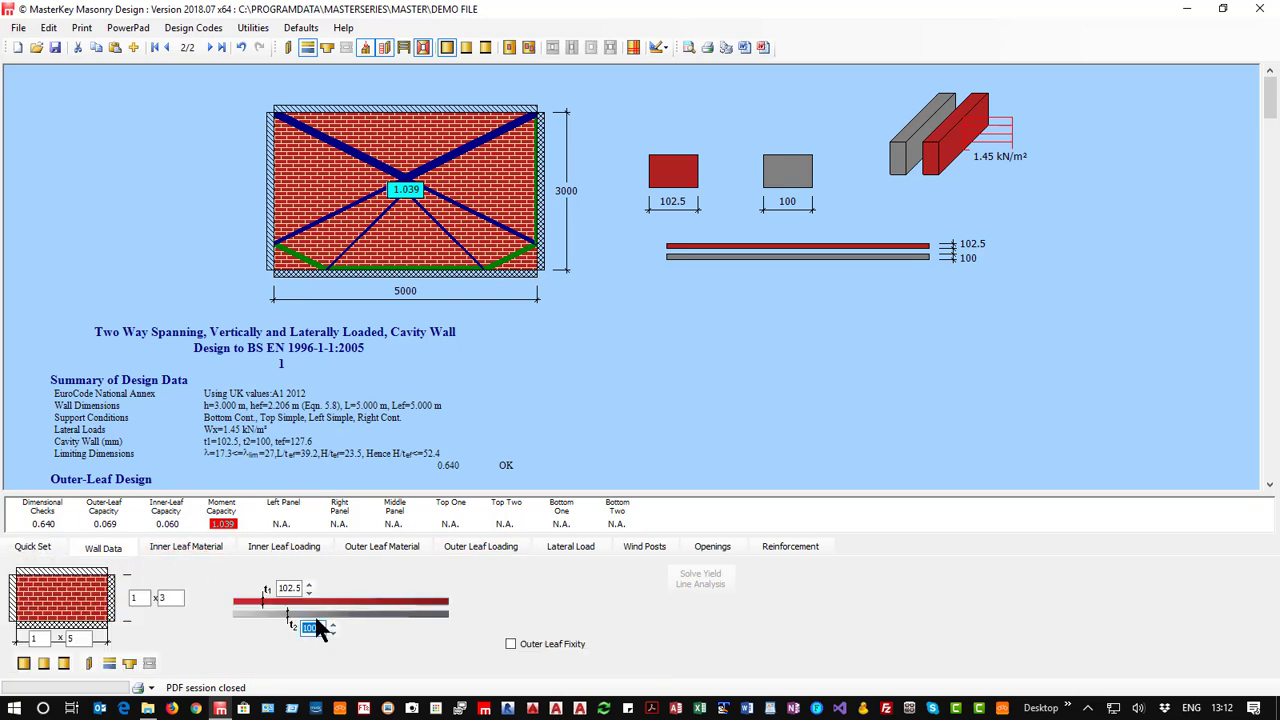
left_click(330, 623)
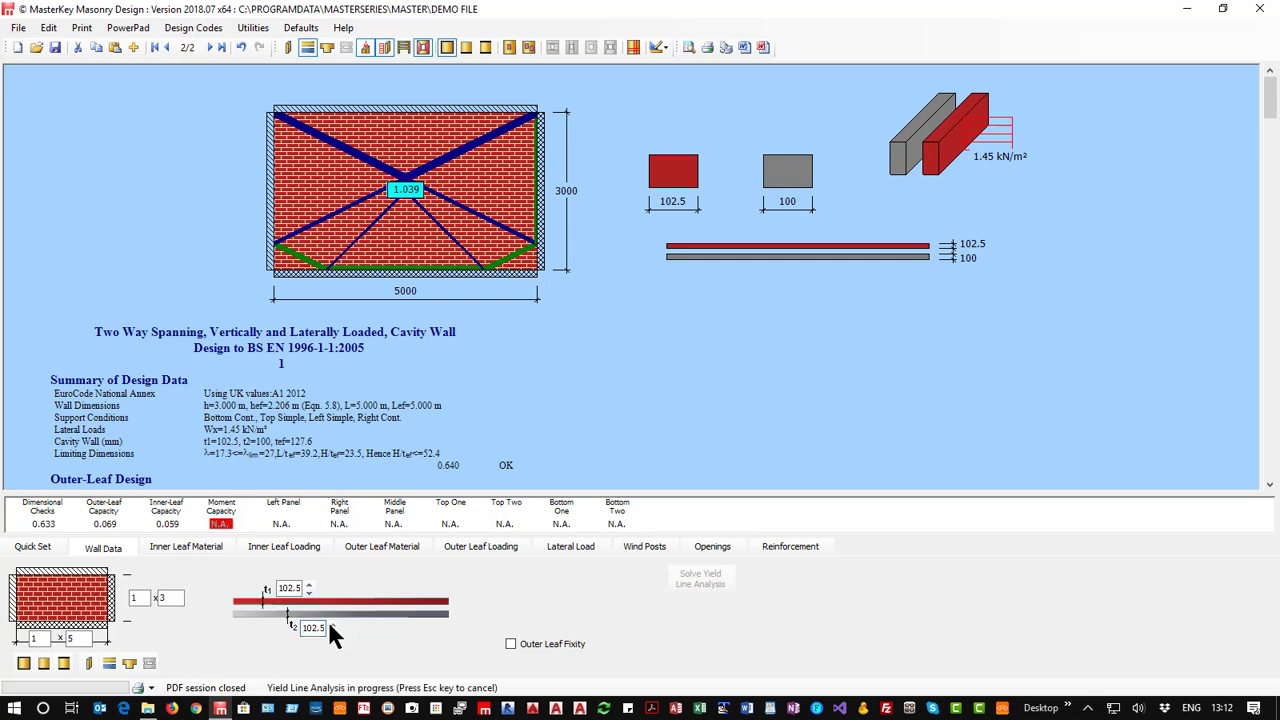
left_click(331, 623)
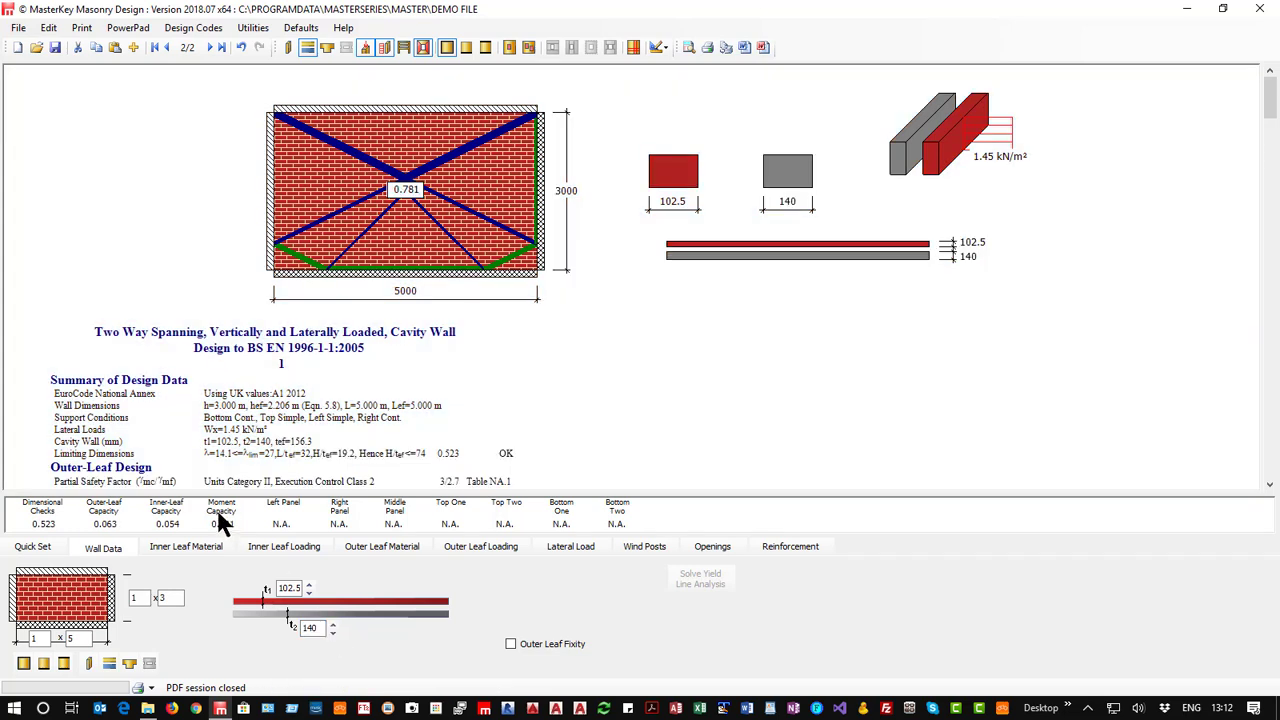
double_click(309, 628)
type("125")
key("Return")
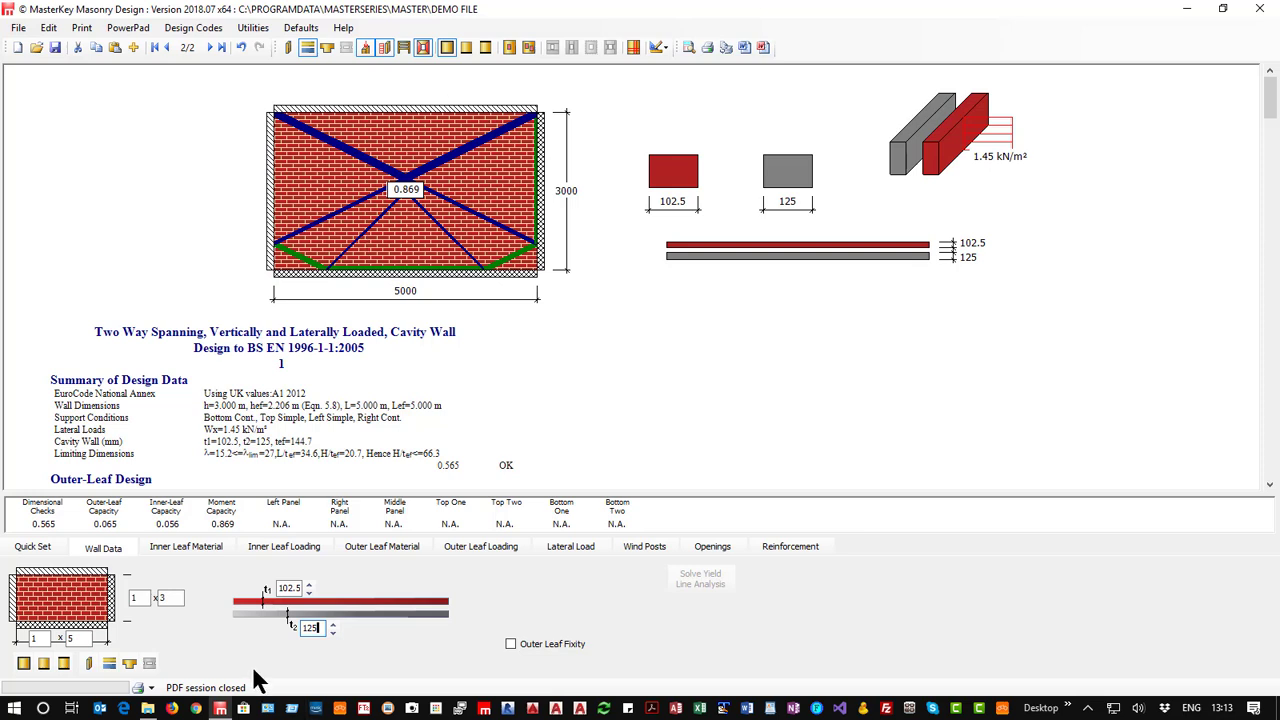
key("BackSpace")
key("BackSpace")
type("40")
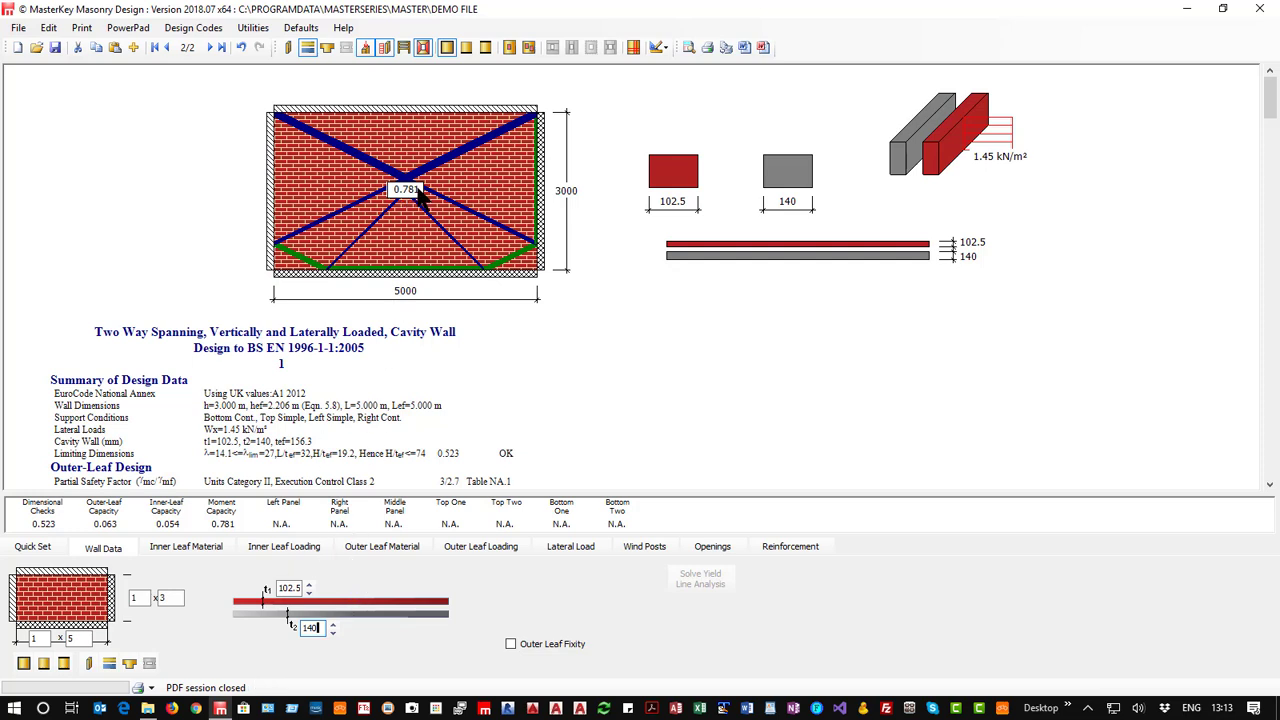
left_click(332, 631)
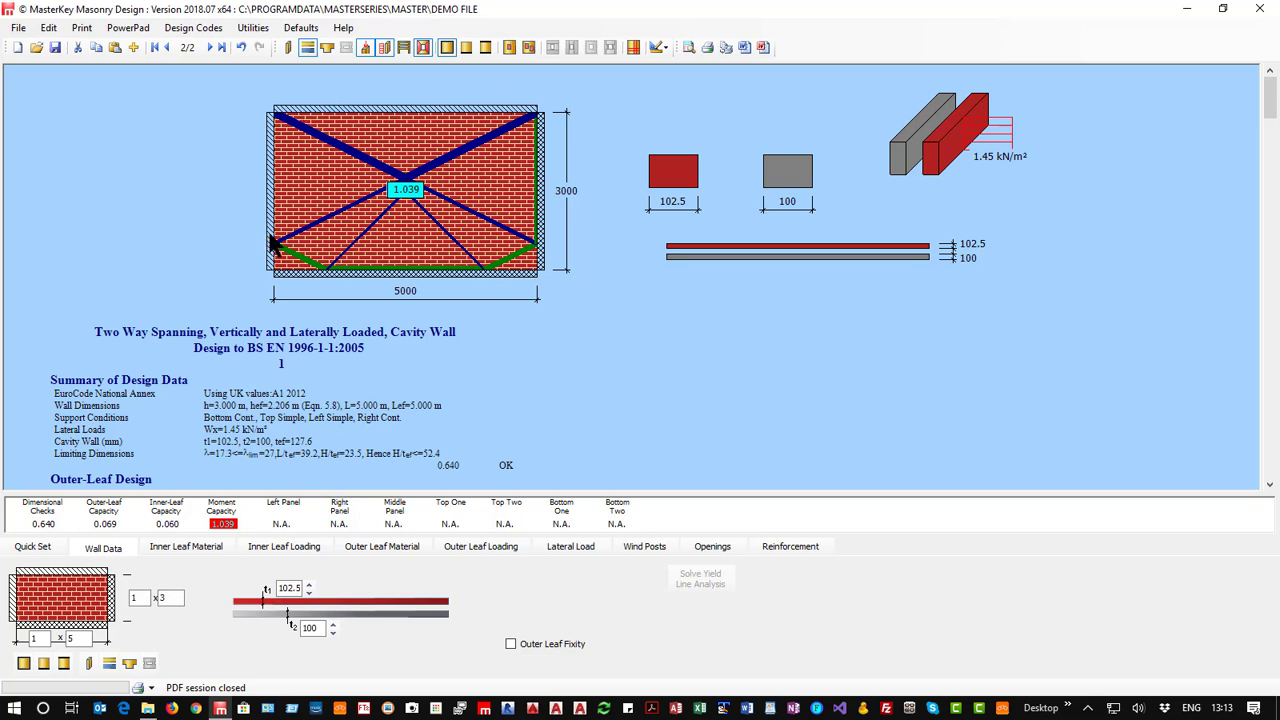
Try inner leaf bed reinforcement of 3 mm bars spaced at 60 mm horizontally and 225 mm vertically, and remove it from the leaf.
left_click(768, 546)
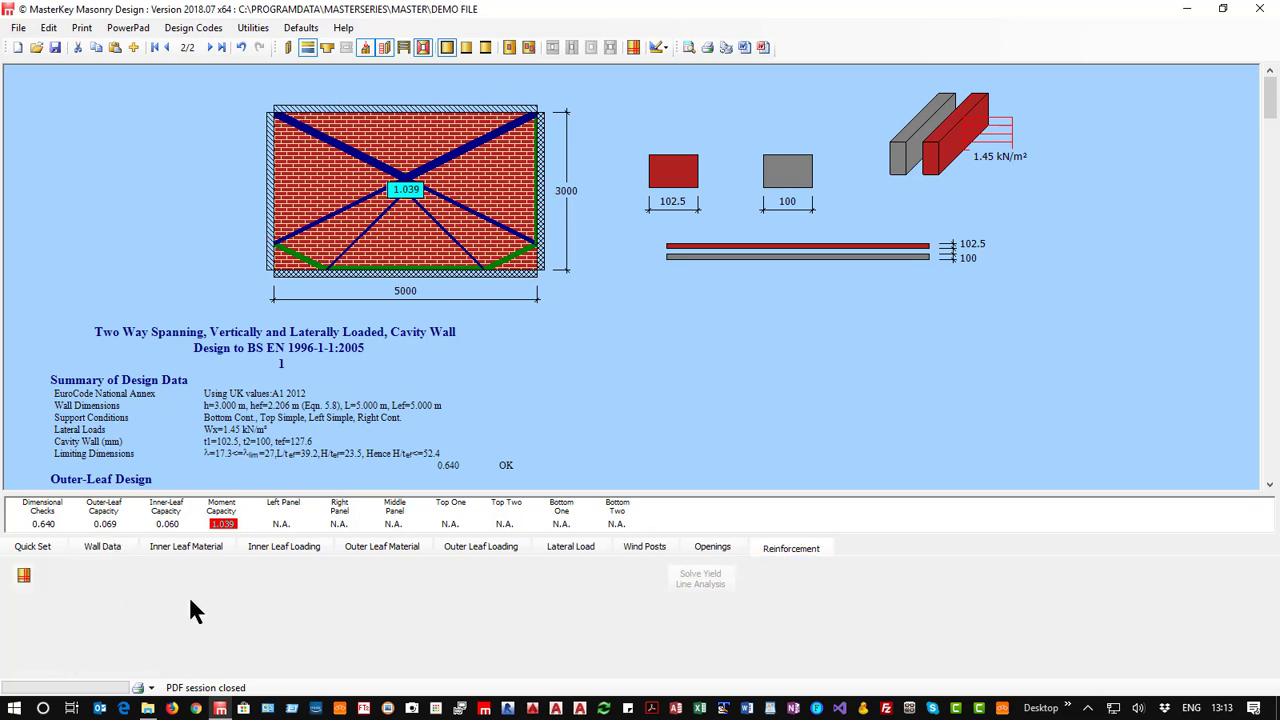
left_click(23, 578)
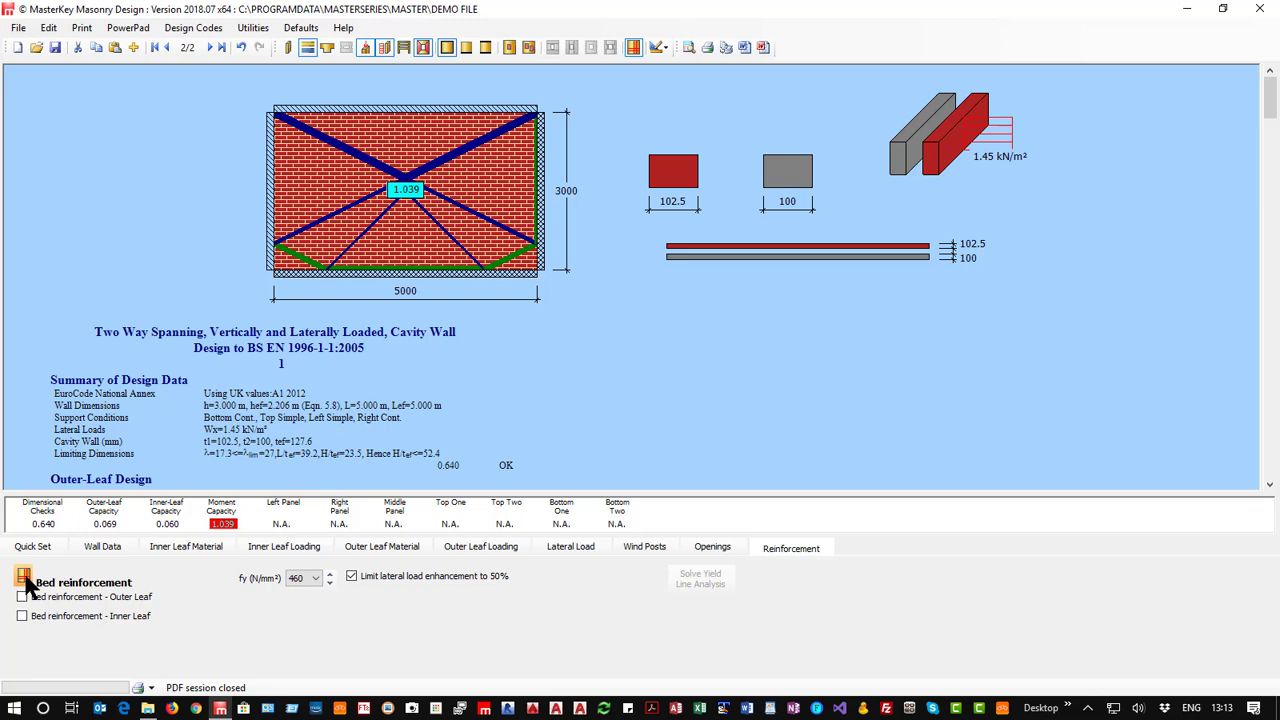
left_click(60, 615)
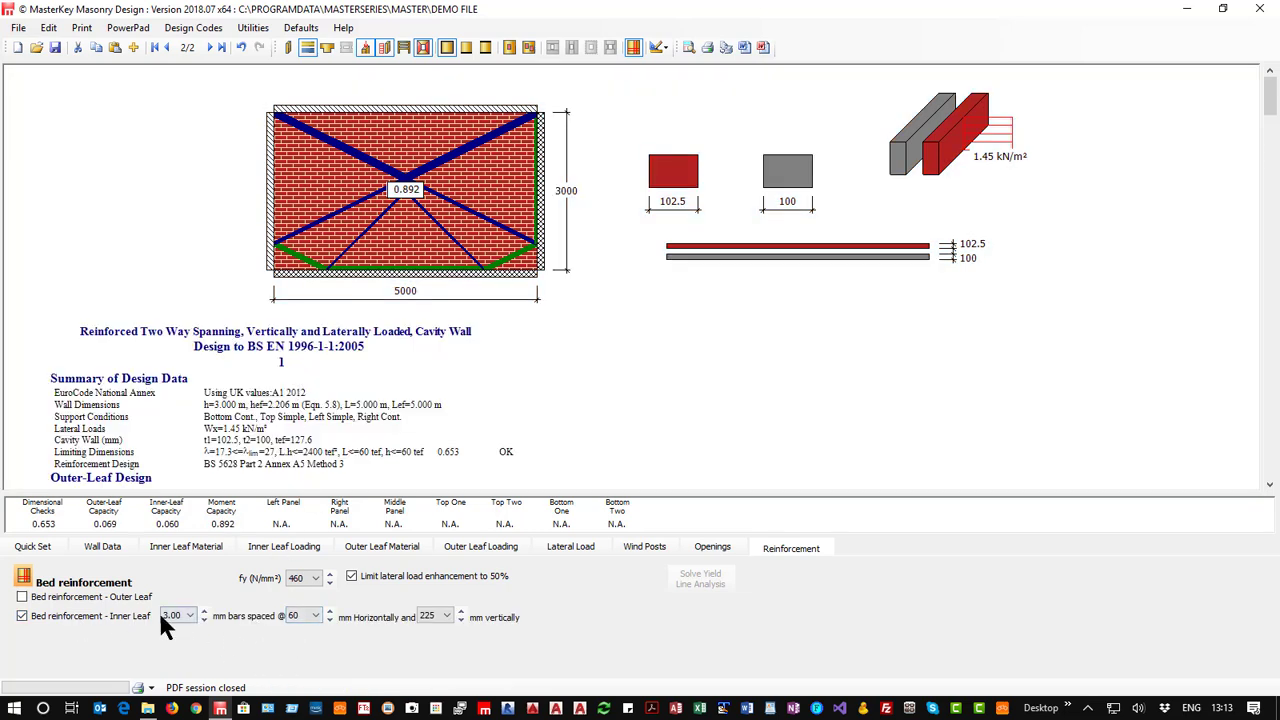
left_click(303, 615)
left_click(432, 617)
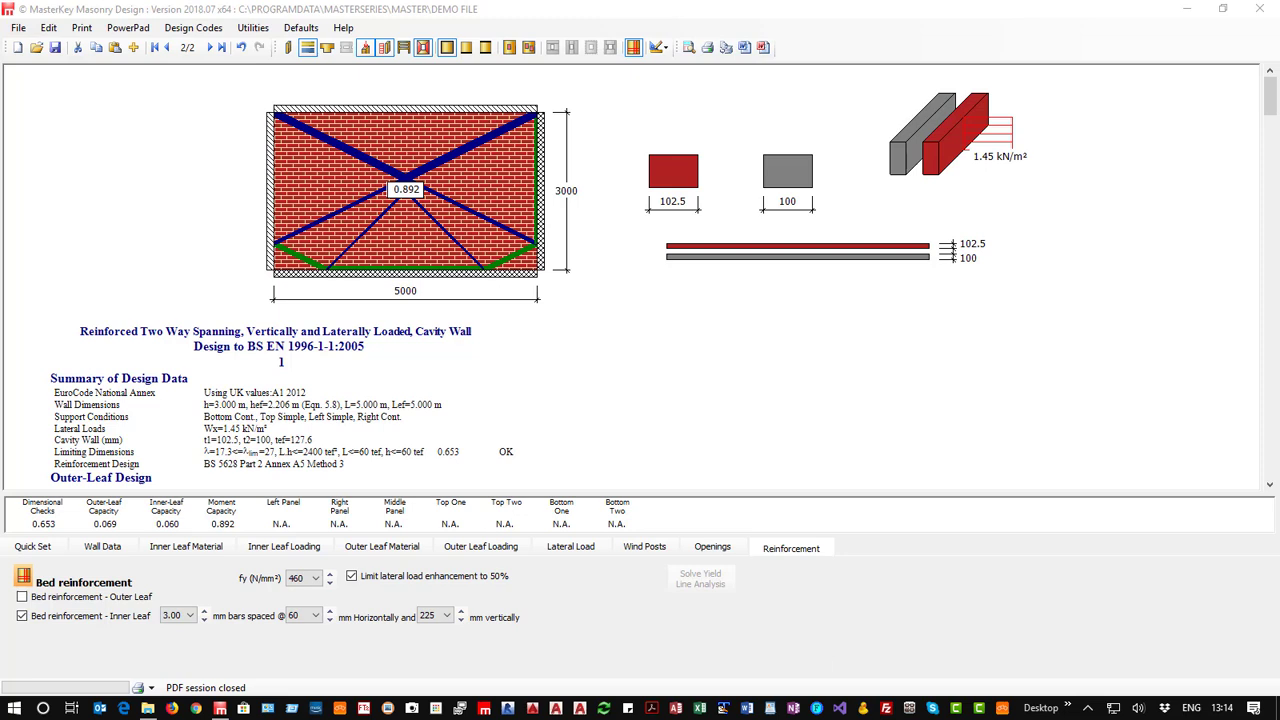
left_click(174, 615)
left_click(293, 615)
left_click(443, 617)
left_click(22, 616)
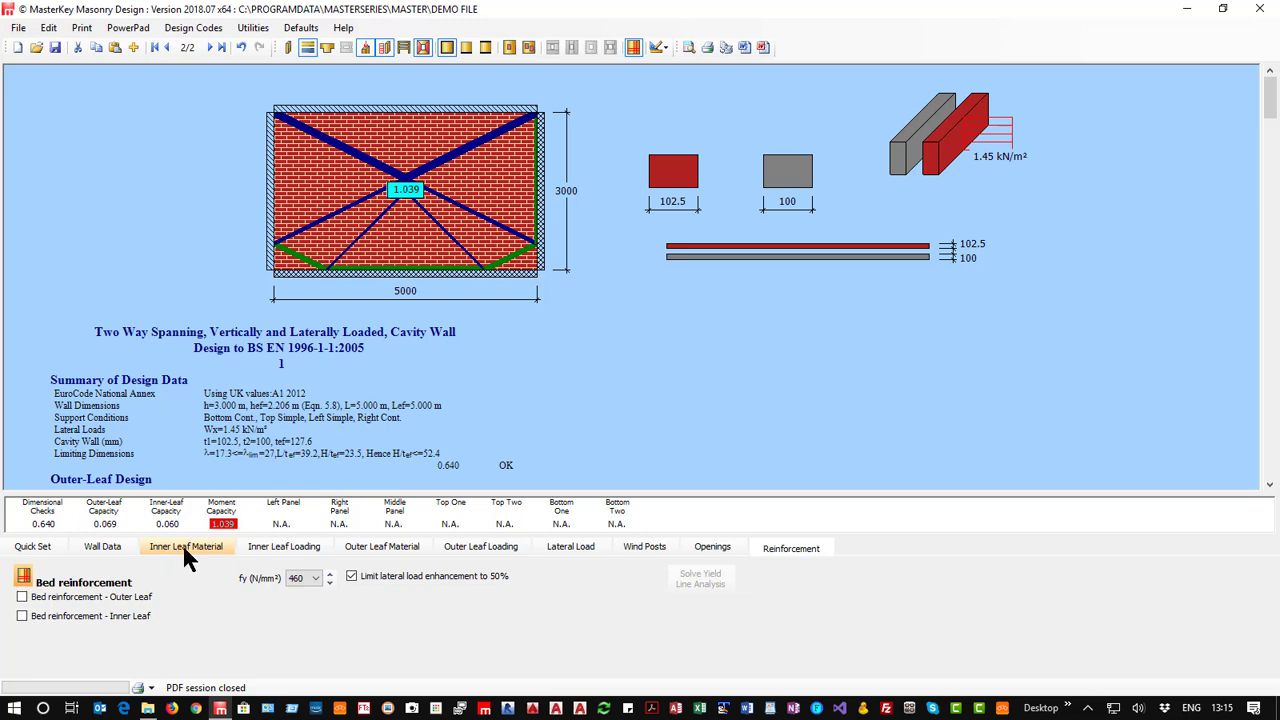
Try a live load from above (qk.u) of 7 kN/m on the inner leaf, and reset it to 0.
left_click(277, 546)
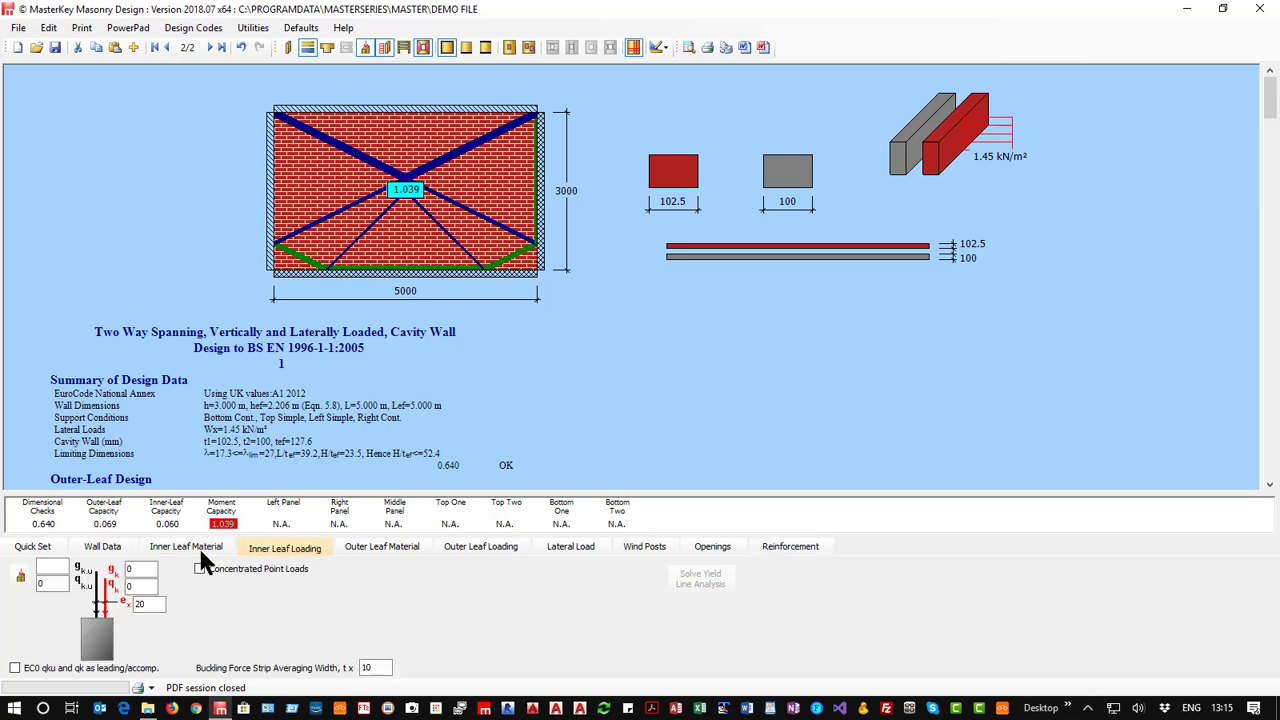
left_click(48, 571)
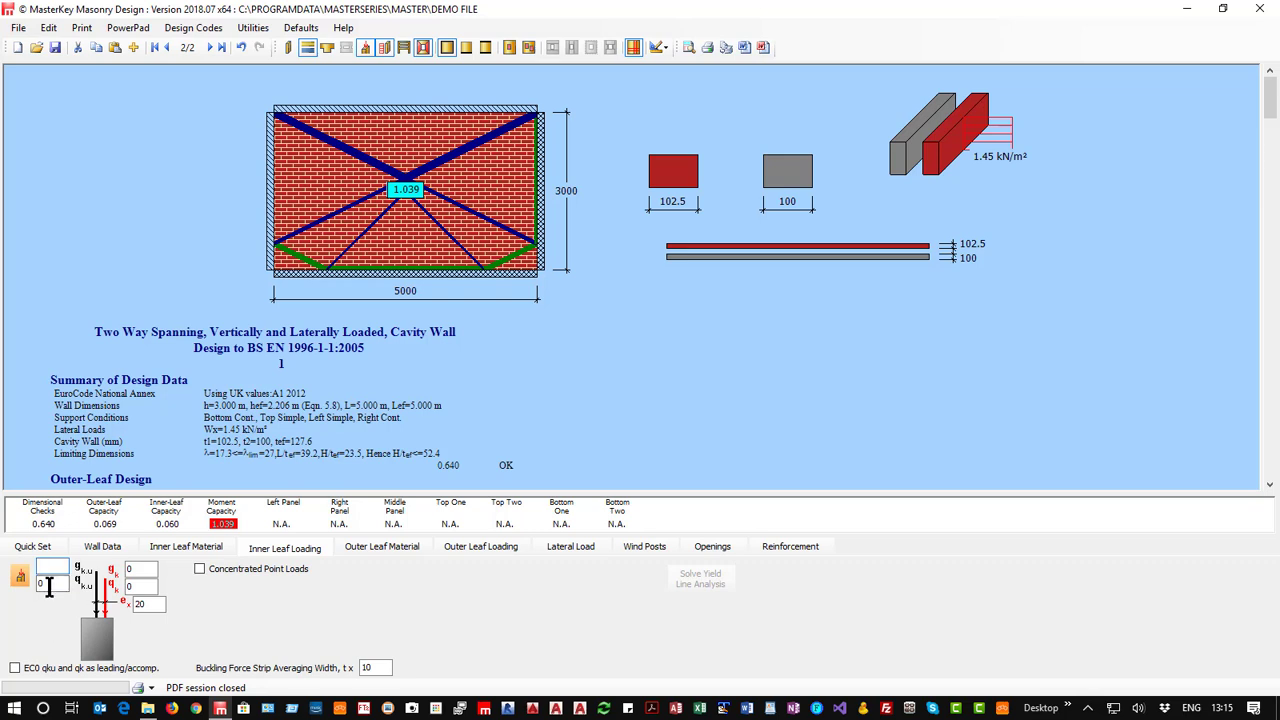
left_click_drag(50, 586, 20, 586)
type("7")
left_click(57, 570)
left_click(49, 585)
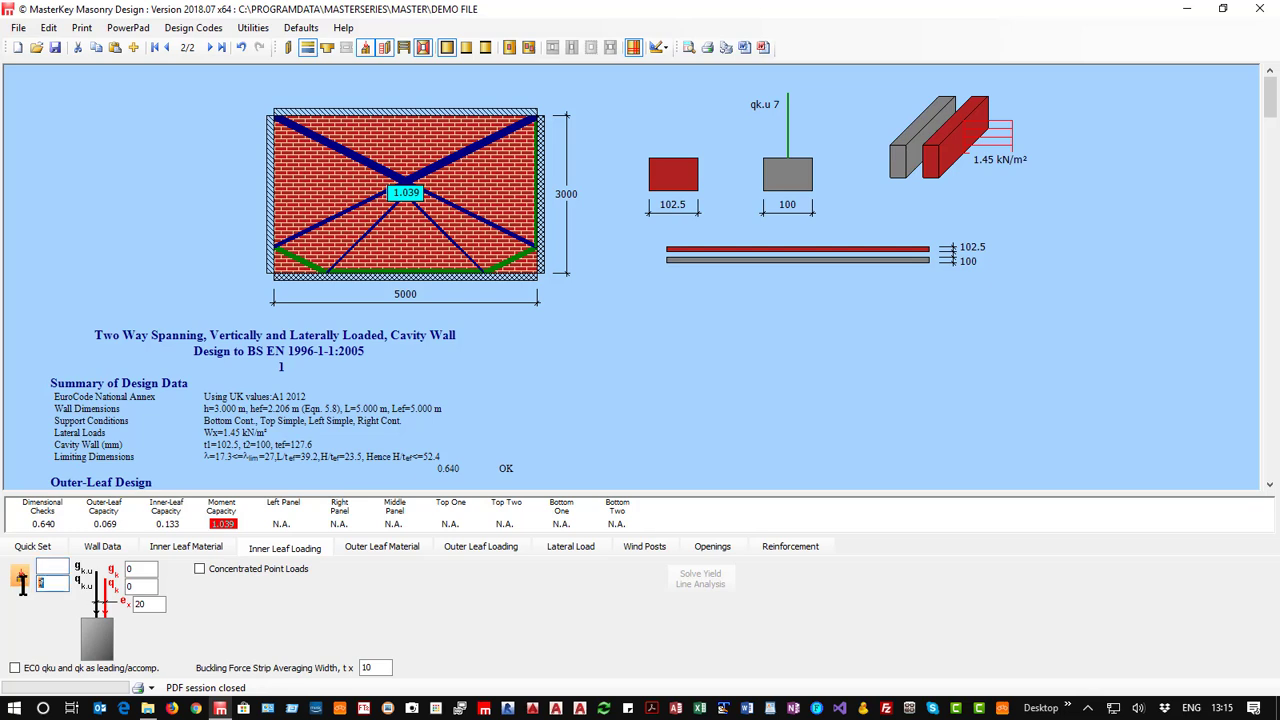
type("0")
Set the dead load from above (gk.u) to 7 kN/m on both the inner leaf and the outer leaf.
left_click(47, 570)
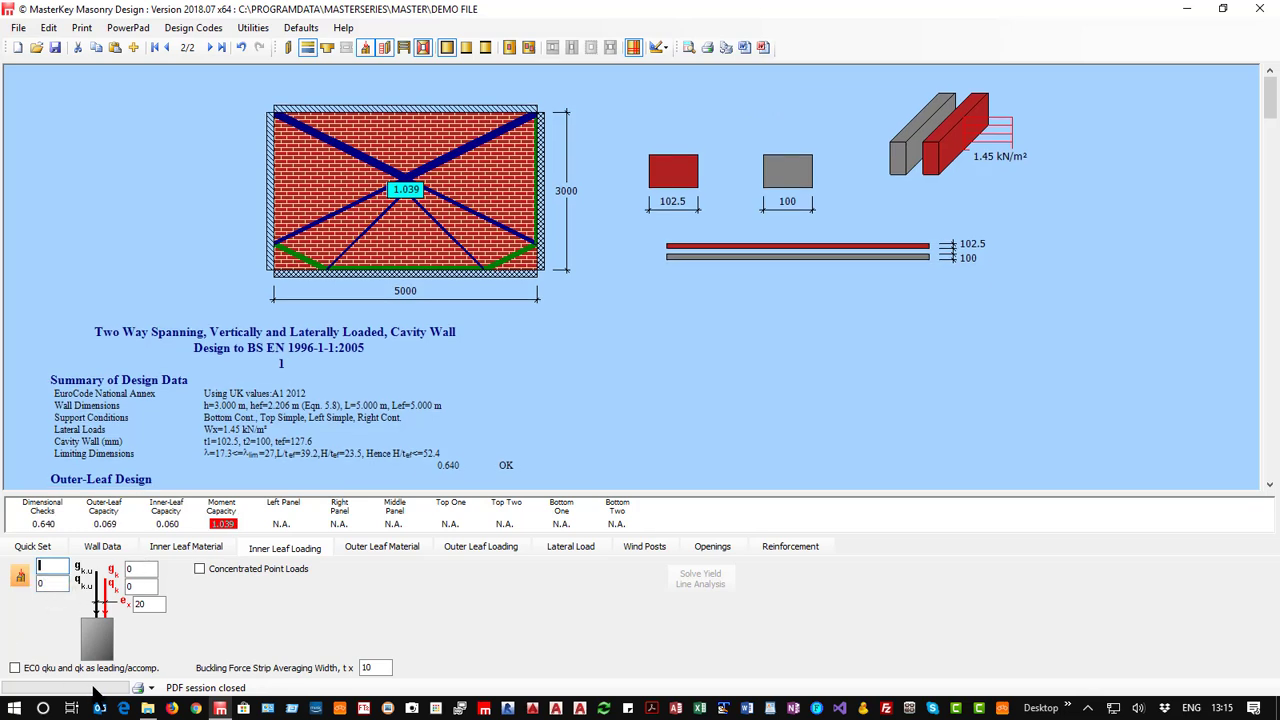
type("7")
left_click(475, 552)
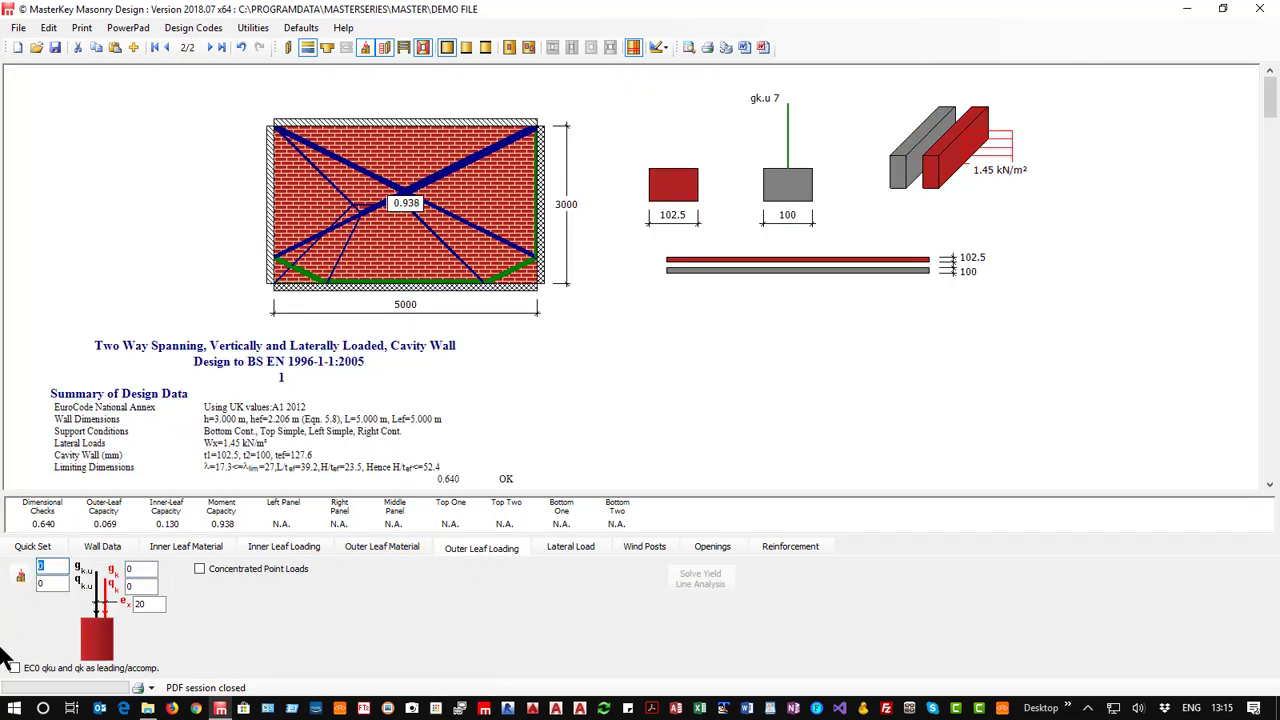
type("7")
Review the design report's outer-leaf and inner-leaf calculations down to the design for lateral loads.
scroll(333, 445, "down", 1)
scroll(329, 443, "down", 5)
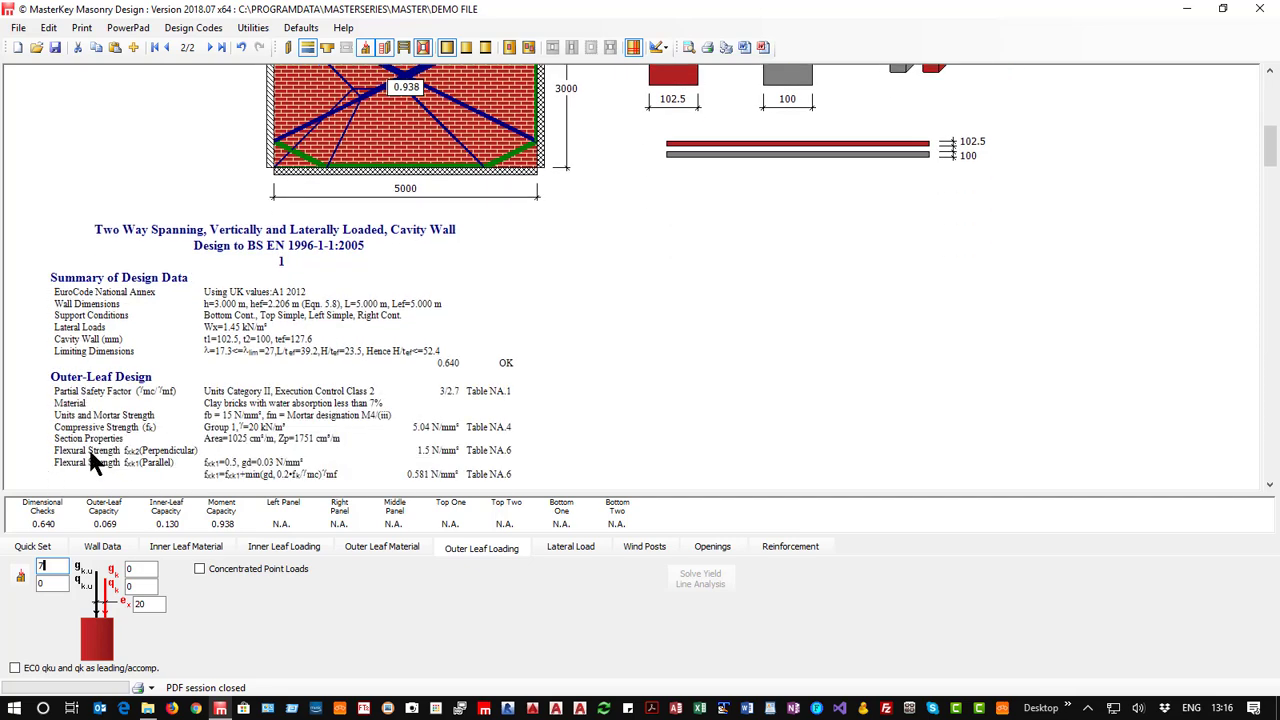
scroll(320, 405, "down", 1)
scroll(335, 400, "down", 1)
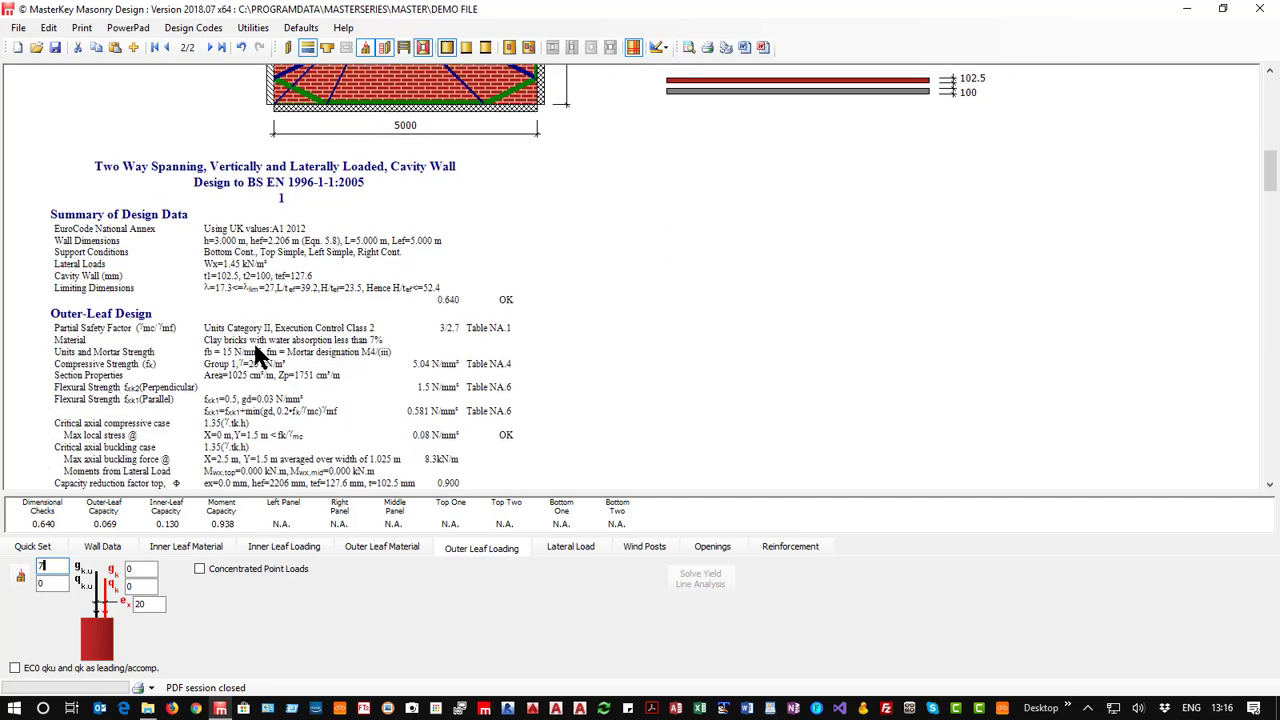
scroll(343, 450, "down", 2)
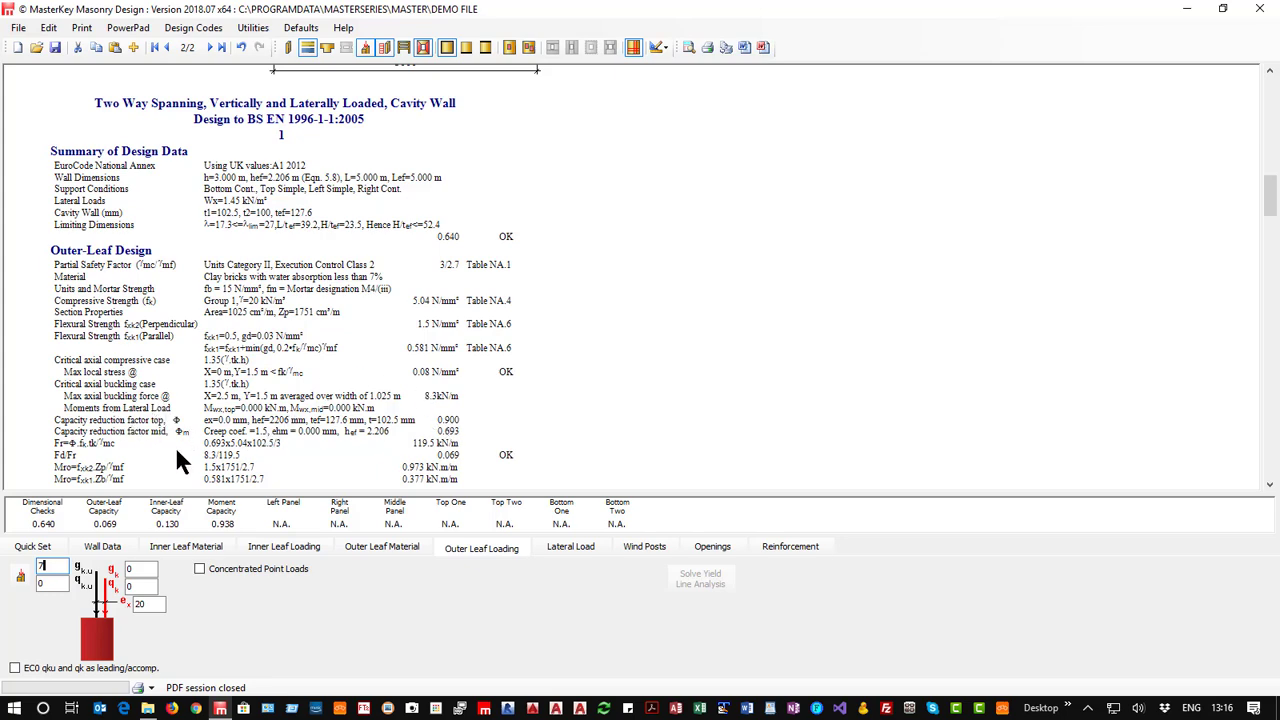
scroll(323, 438, "down", 2)
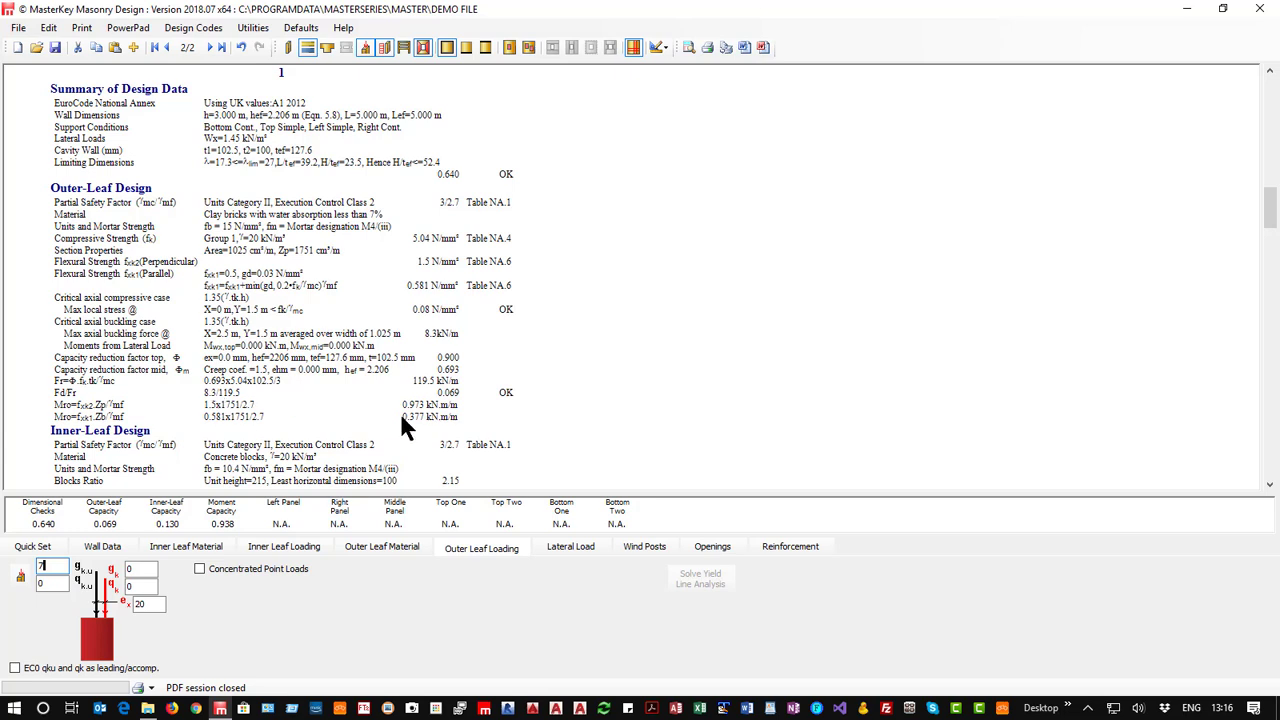
scroll(400, 420, "down", 1)
scroll(405, 423, "down", 3)
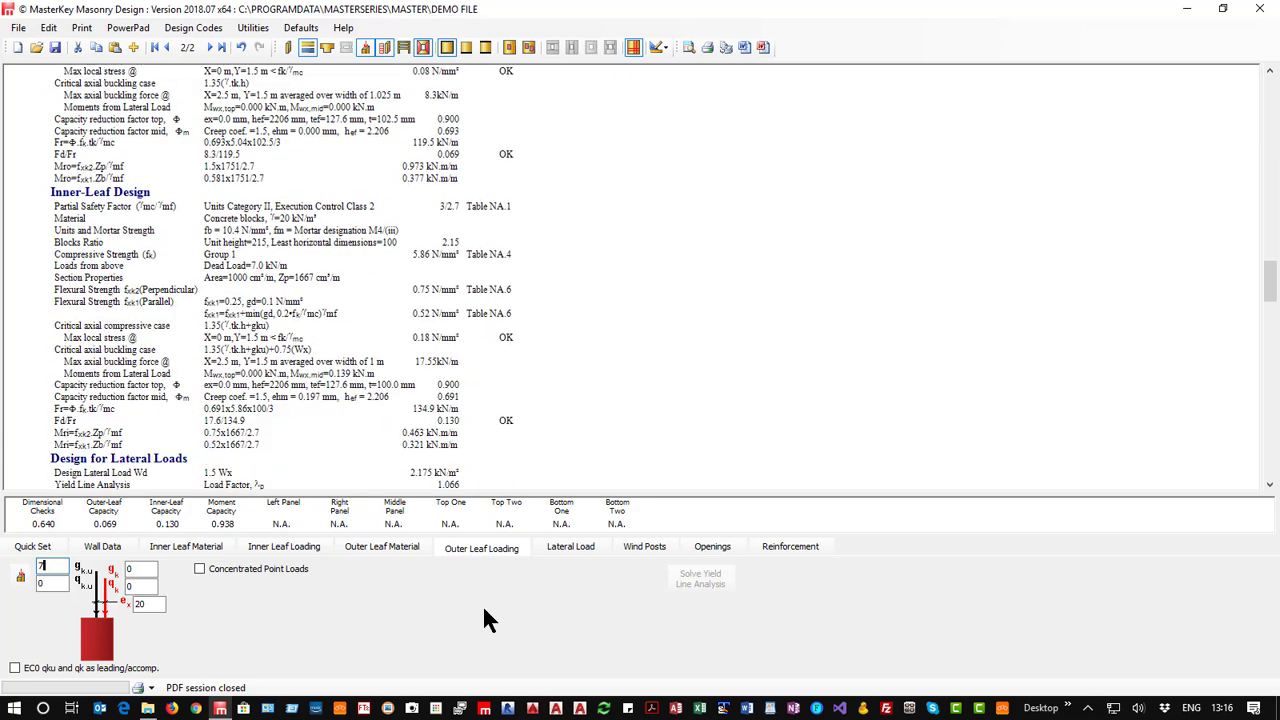
scroll(378, 372, "up", 10)
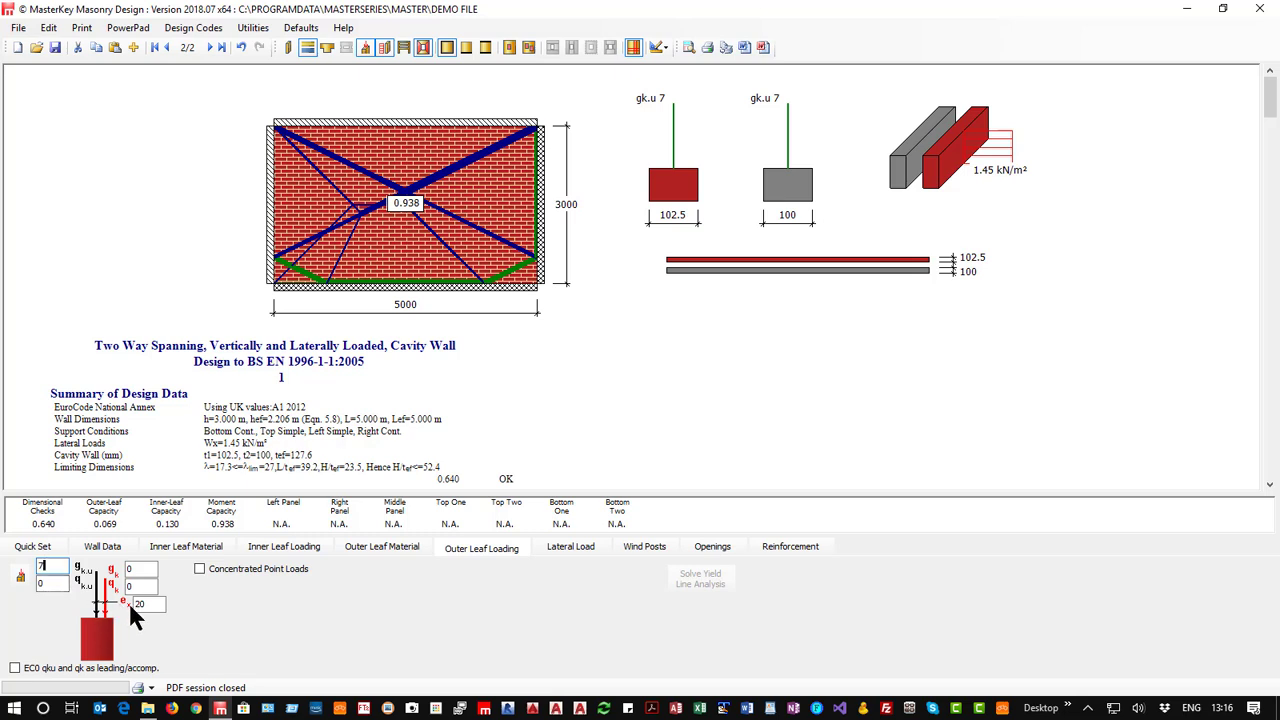
Set the inner leaf's loads from this level to a dead load (gk) of 11 kN/m and a live load (qk) of 5 kN/m.
left_click(258, 548)
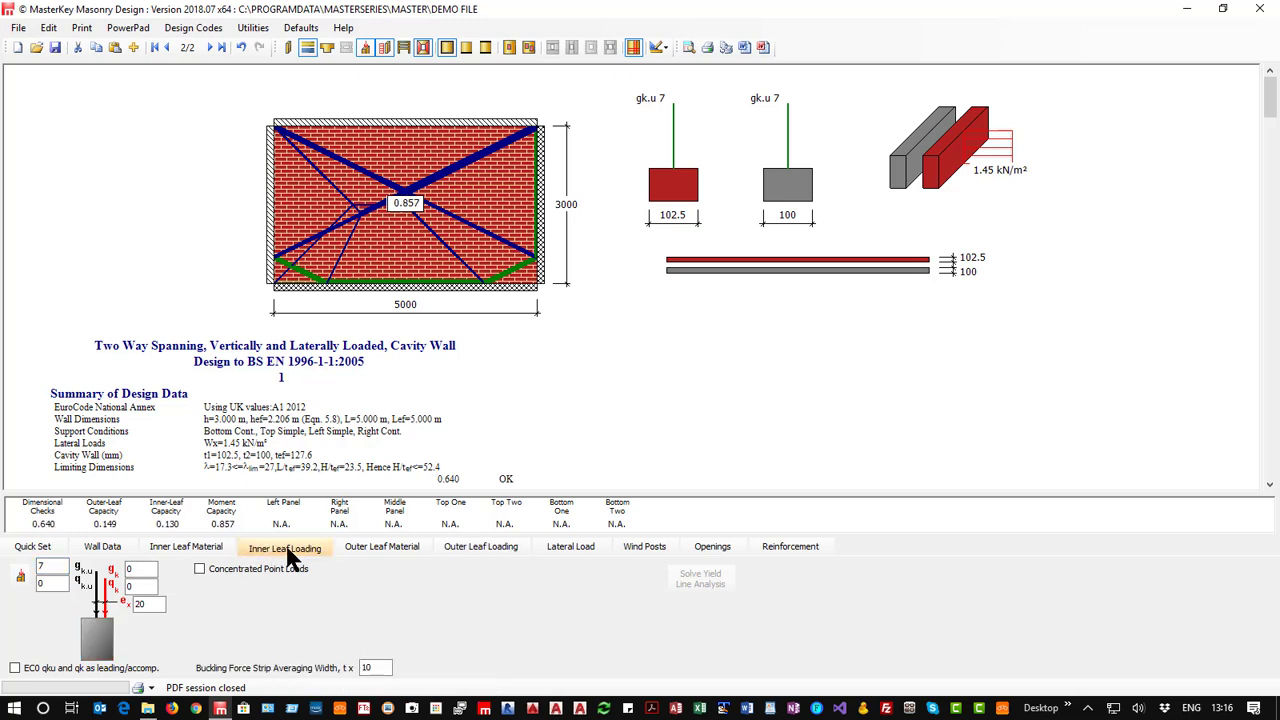
left_click(137, 587)
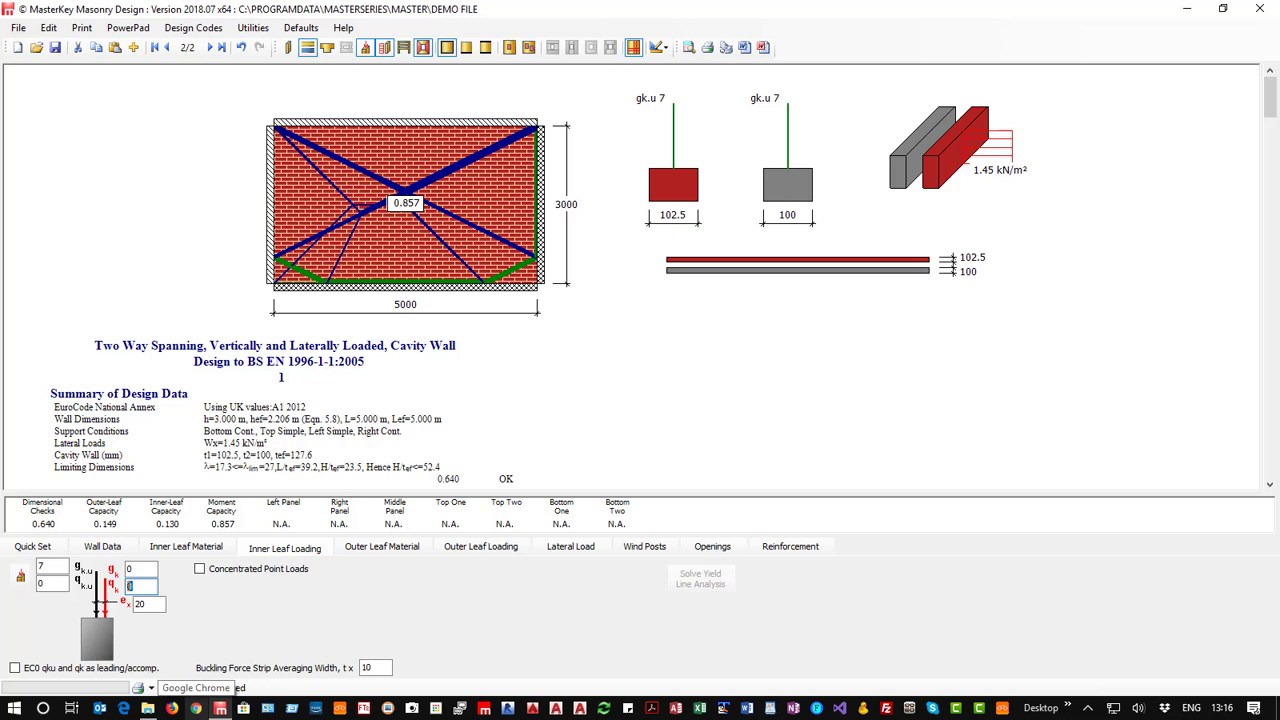
type("5")
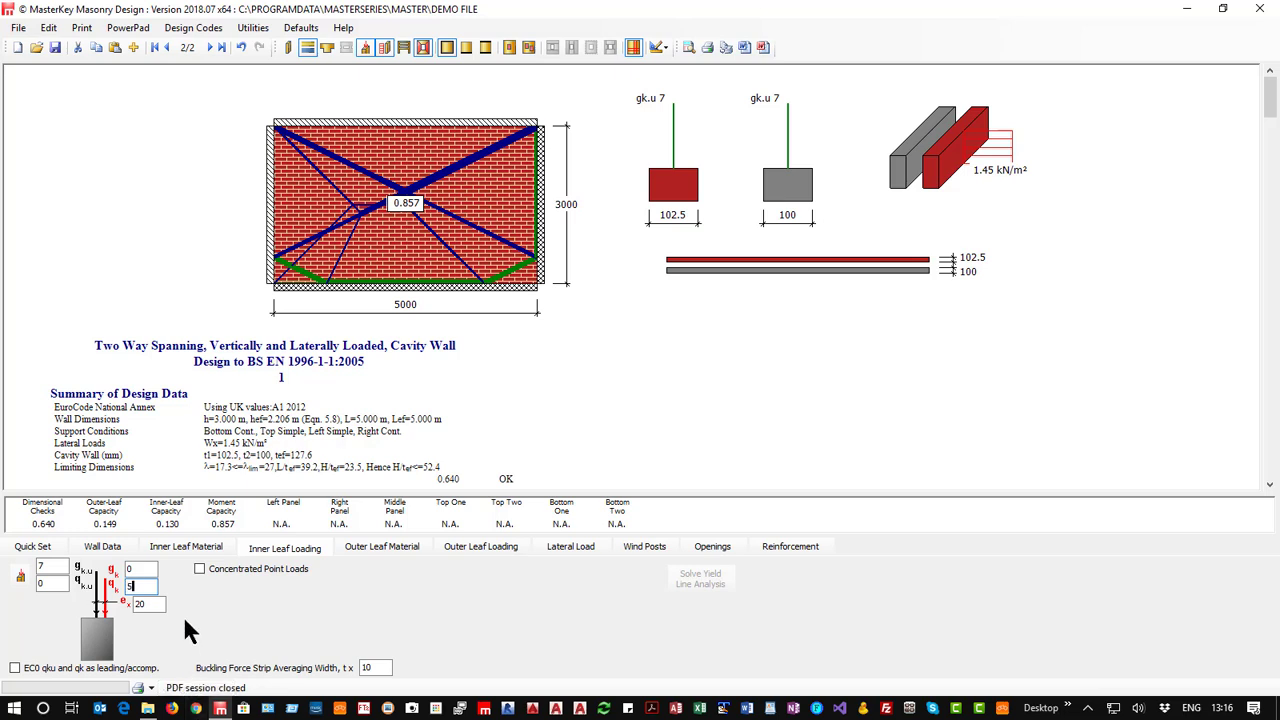
left_click(132, 567)
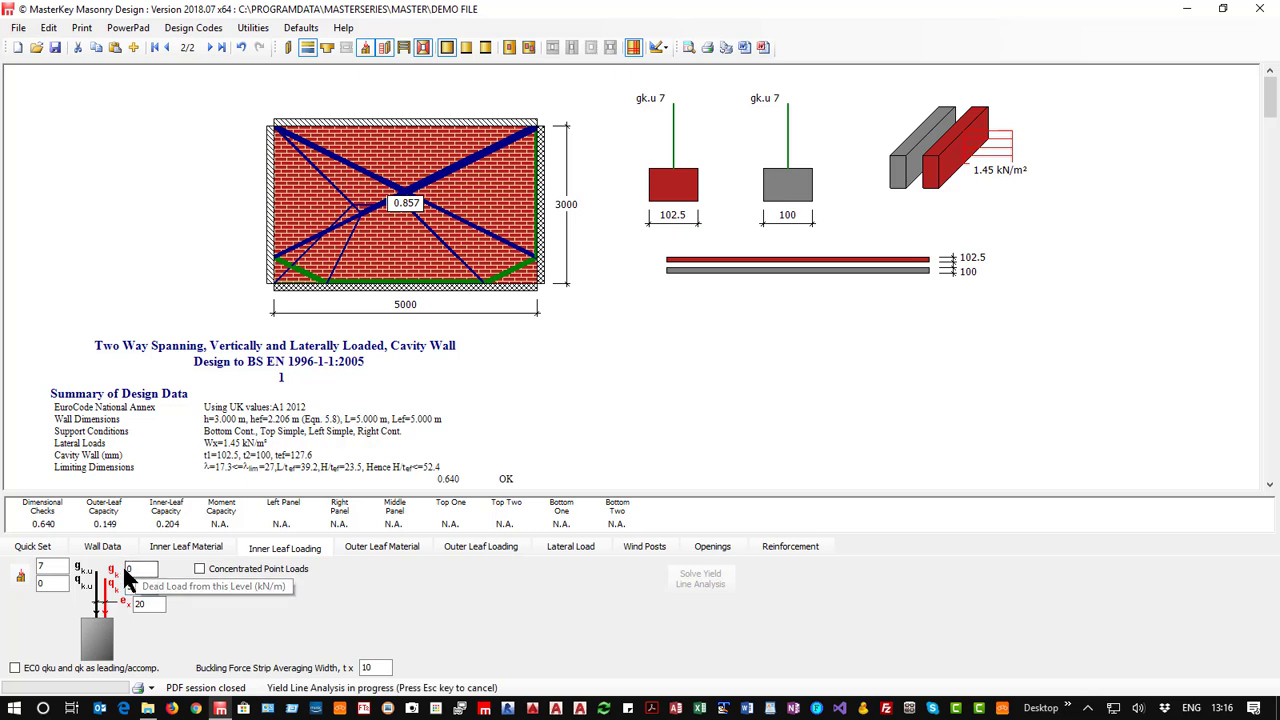
type("7")
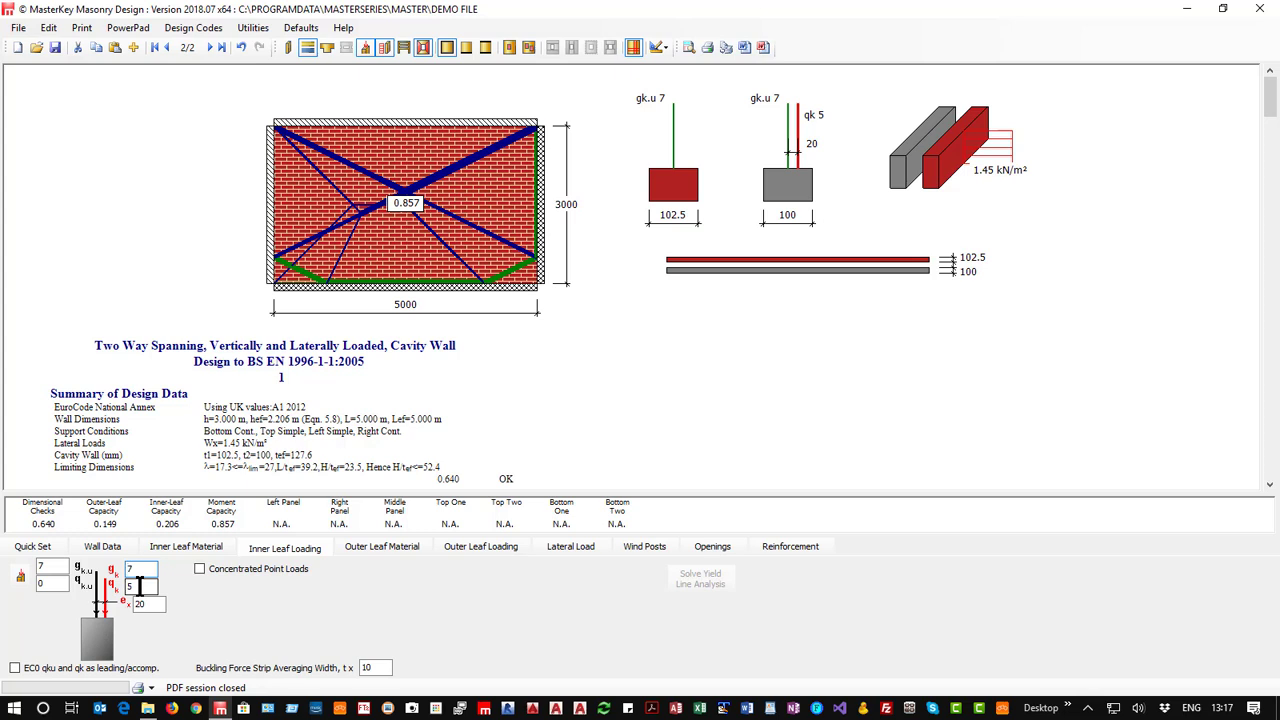
type("11")
left_click(138, 585)
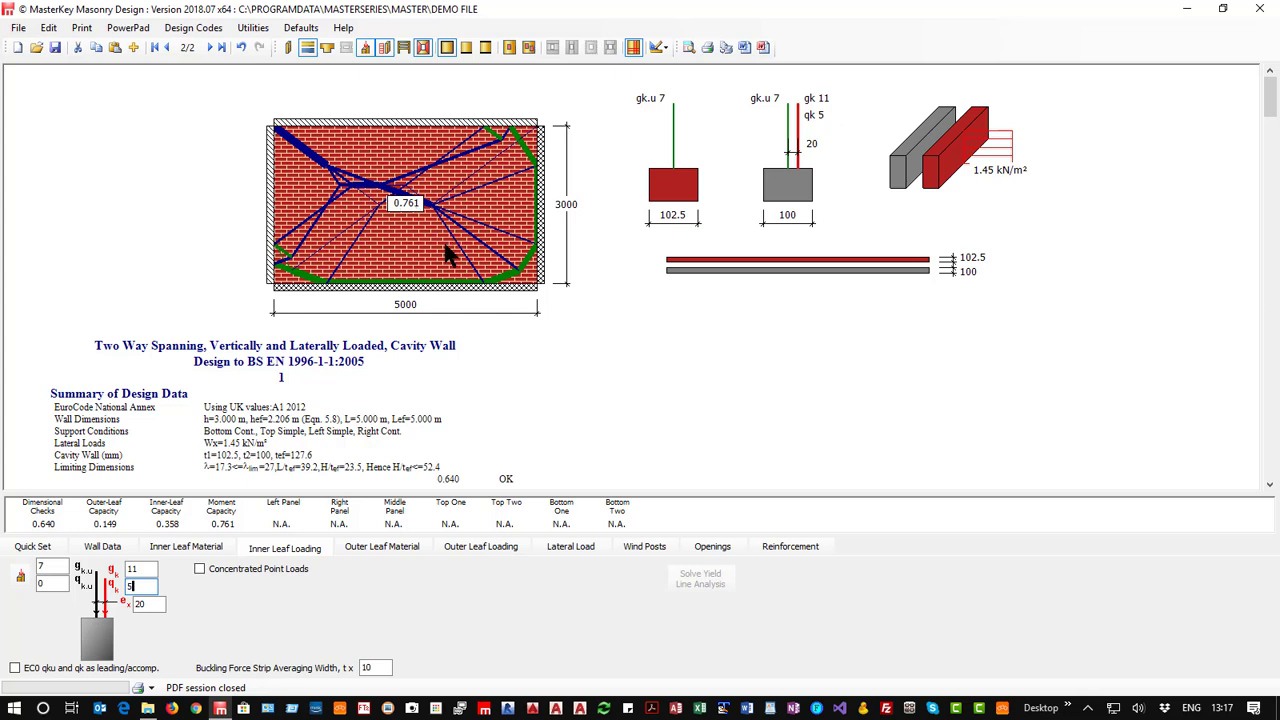
Try an eccentricity (ex) of 40 mm for the inner leaf's loads at this level, and reset it to 20 mm.
left_click(140, 604)
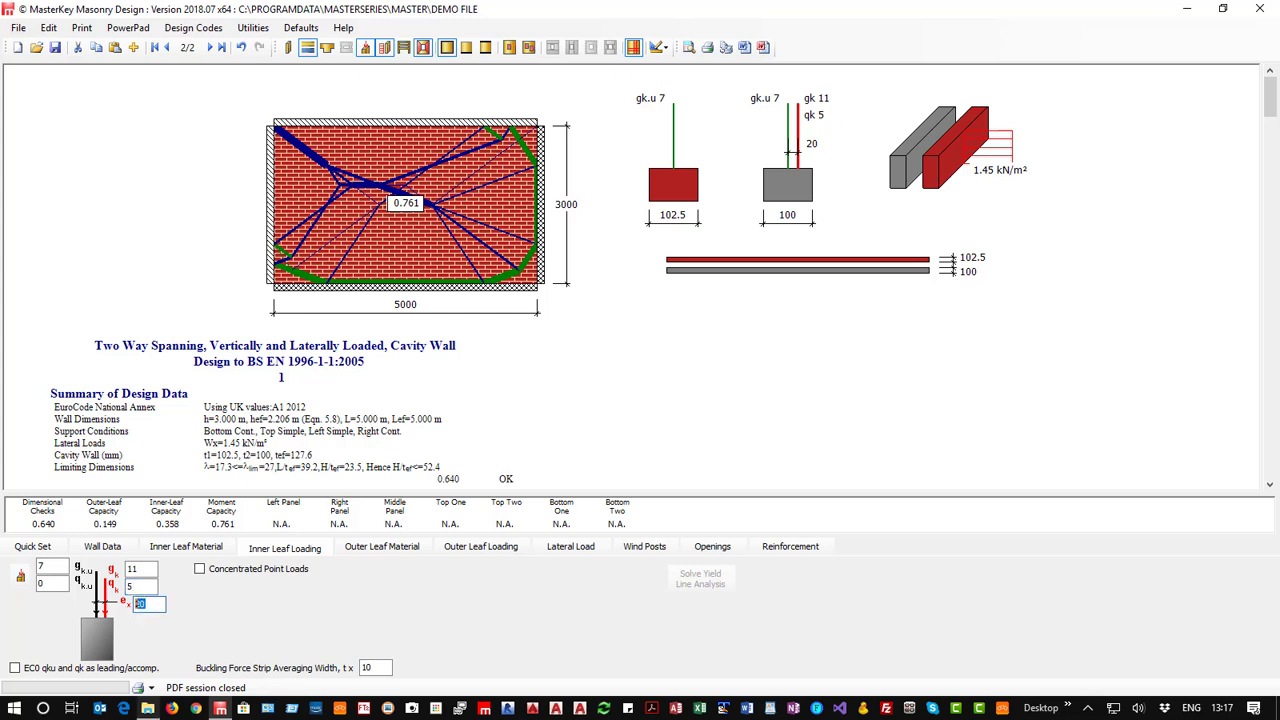
mouse_move(147, 708)
type("40")
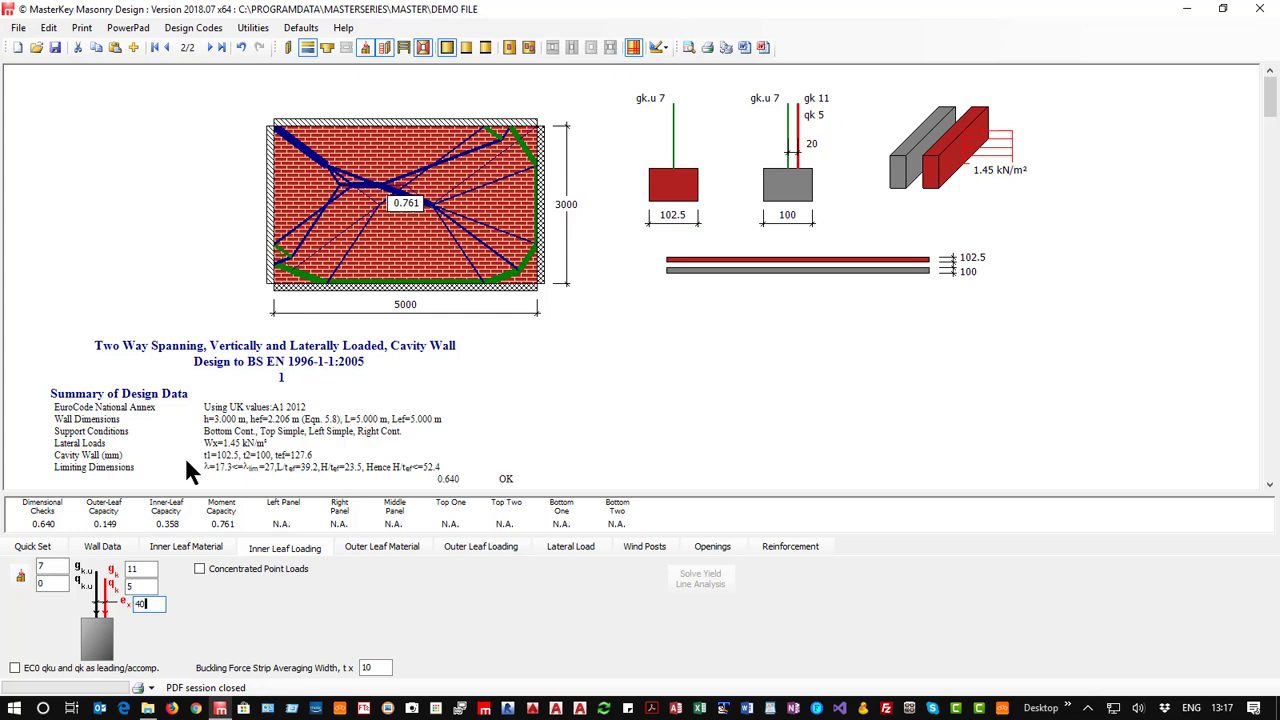
left_click(141, 586)
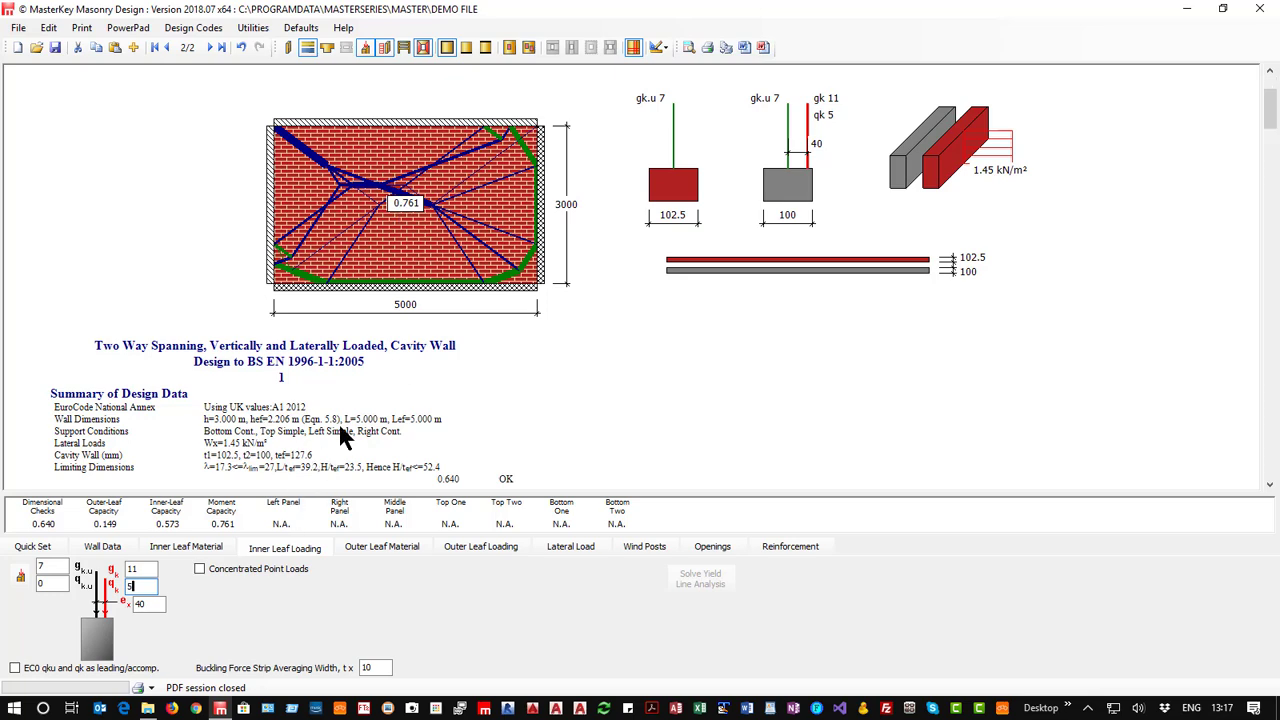
scroll(340, 432, "down", 7)
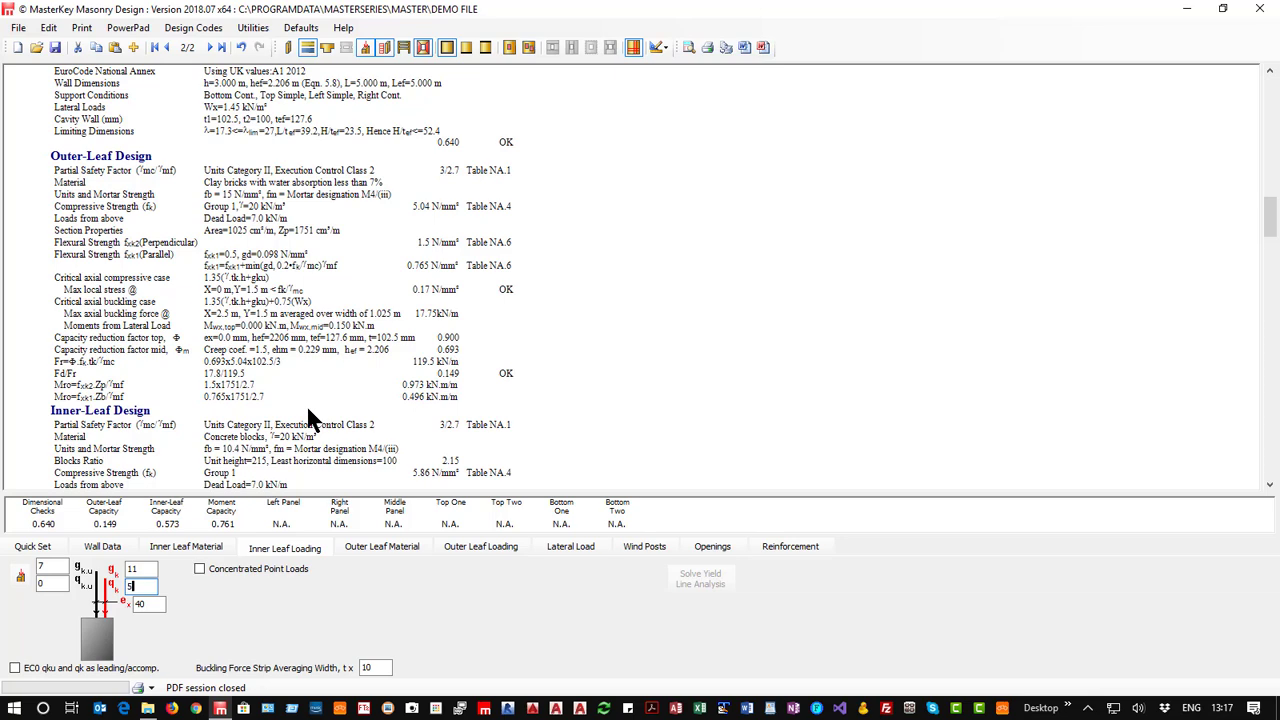
scroll(308, 414, "up", 5)
scroll(308, 410, "up", 3)
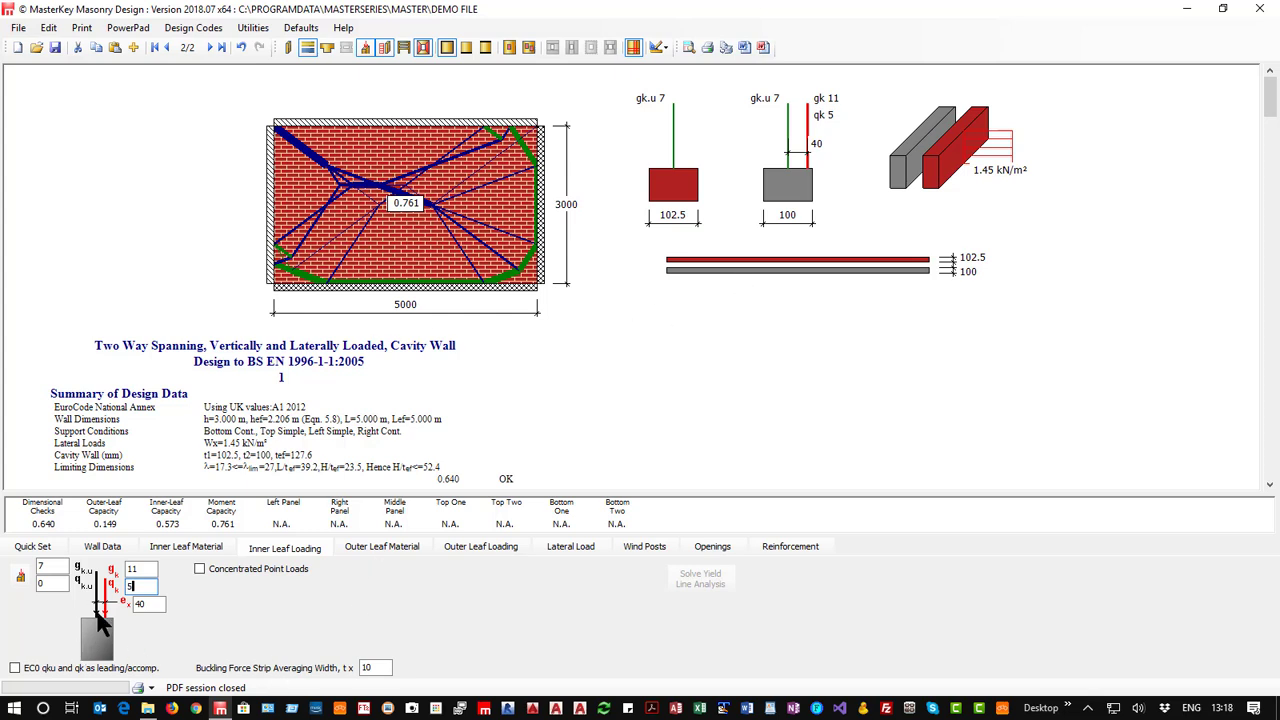
key("Tab")
key("BackSpace")
type("20")
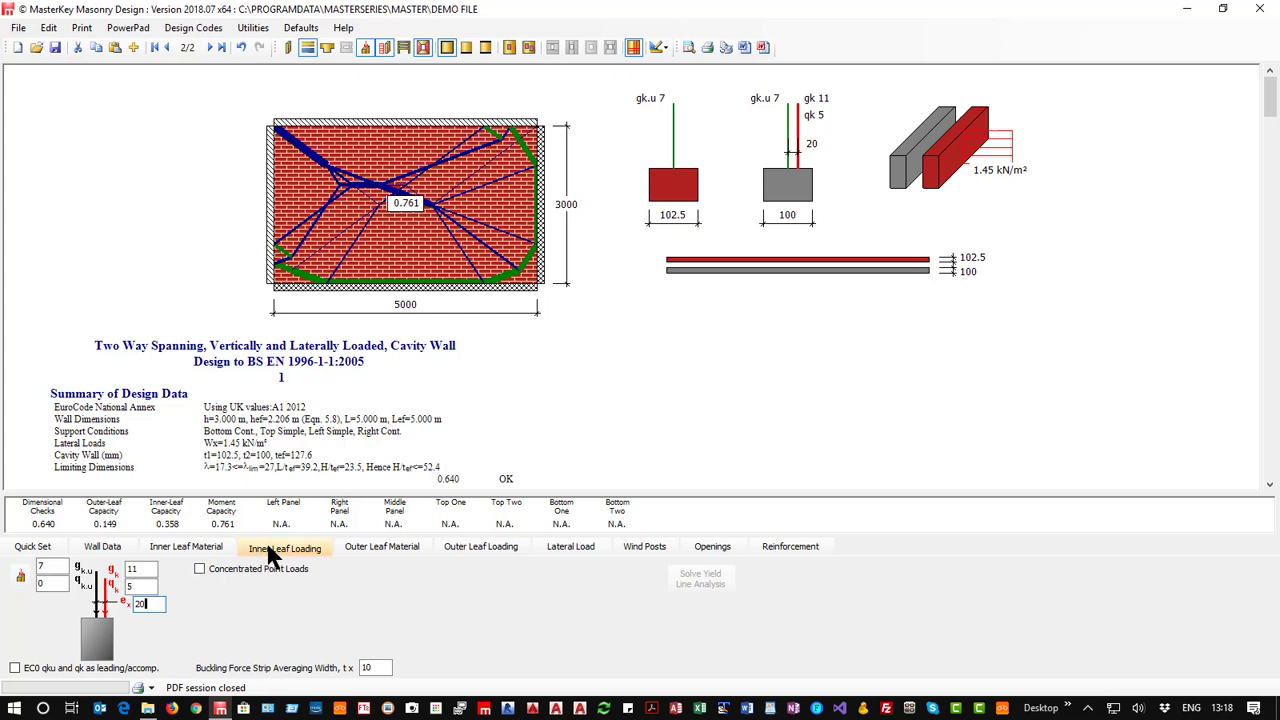
Enable concentrated point loads on the inner leaf and enter Load 1 as gk 10, qk 15 kN and Load 2 as gk 10, qk 12 kN.
left_click(200, 569)
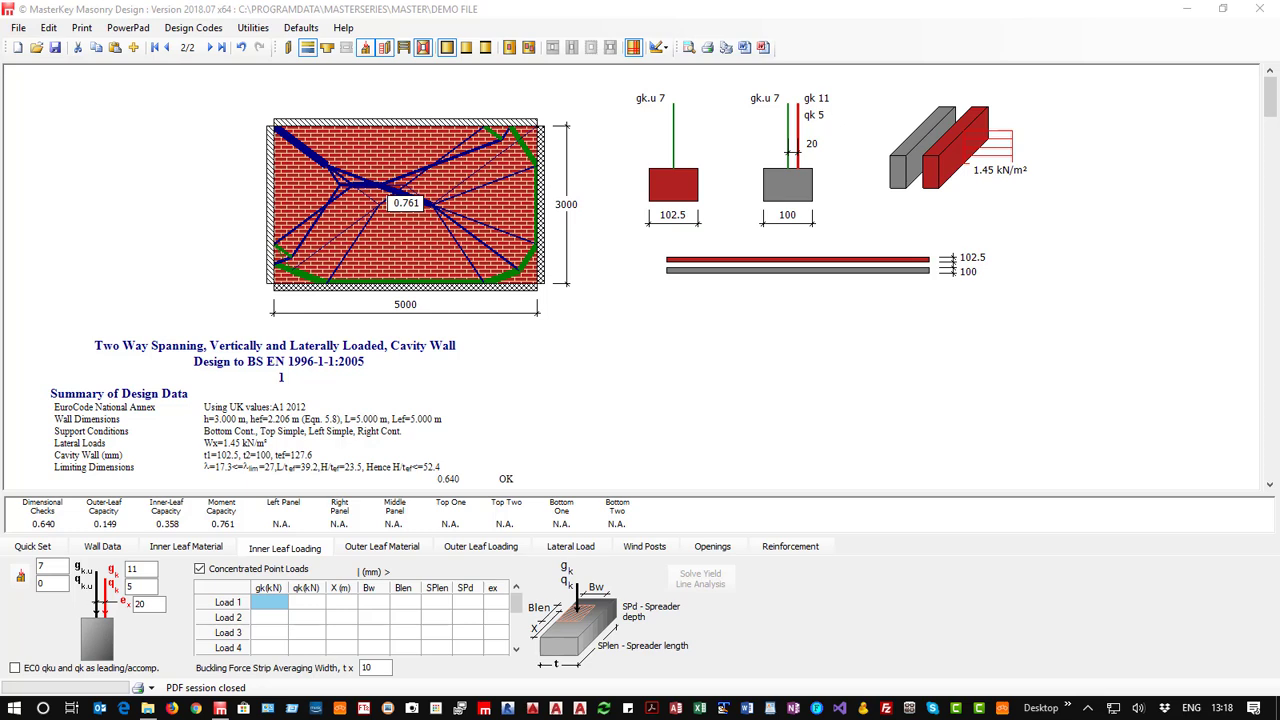
left_click(270, 600)
type("10")
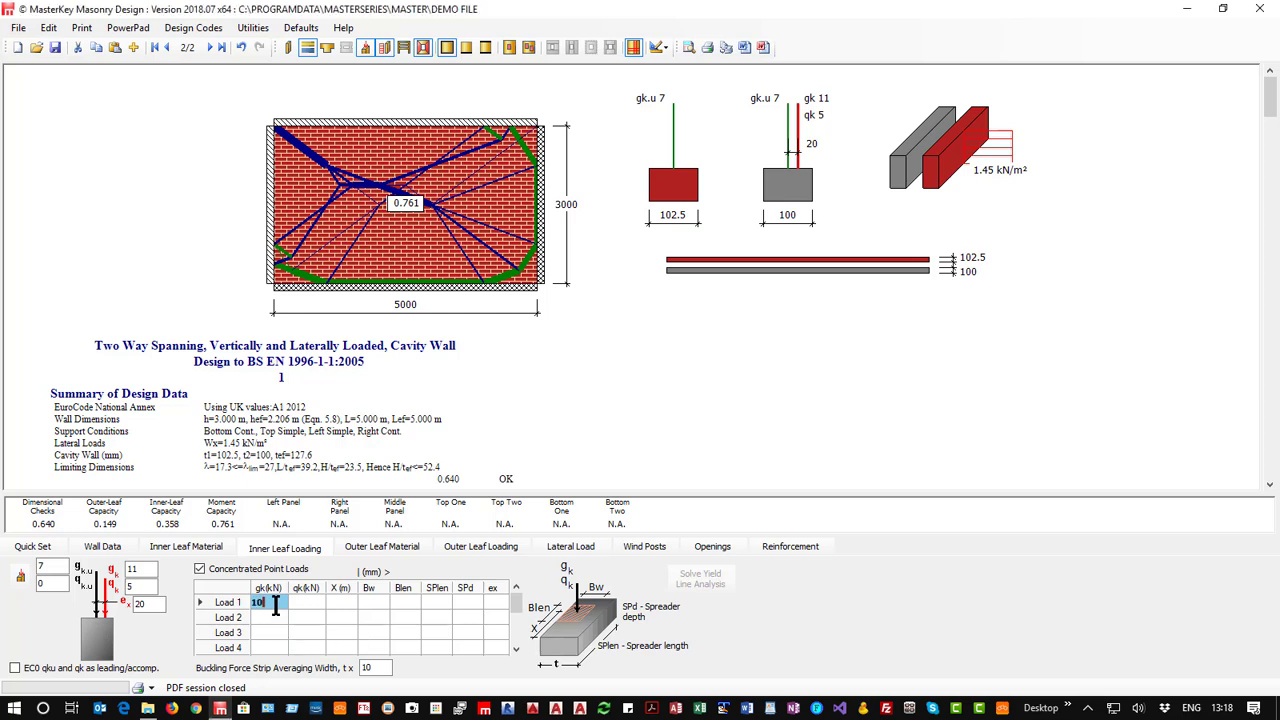
key("Return")
type("10")
key("Up")
key("Right")
type("15")
key("Return")
type("12")
Position point Load 1 at 1.75 m and point Load 2 at 4 m along the wall.
key("Tab")
left_click_drag(340, 598, 355, 619)
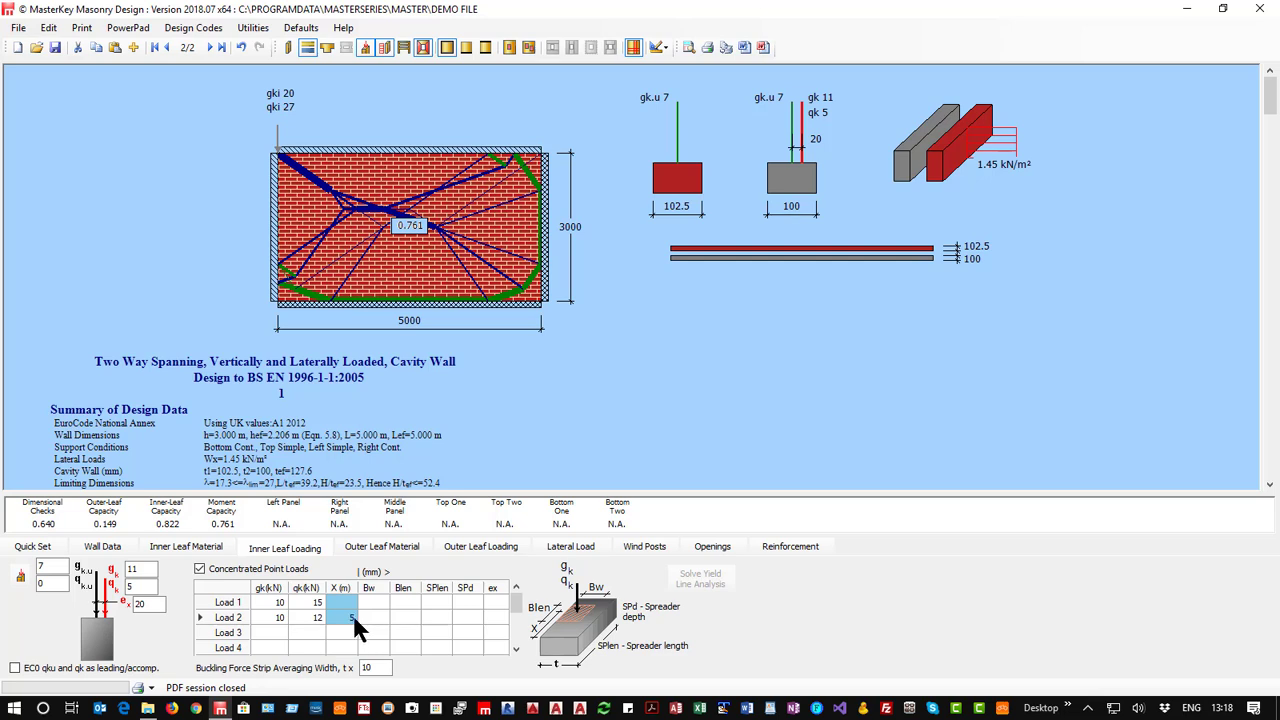
key("Up")
type("1.75")
left_click(341, 613)
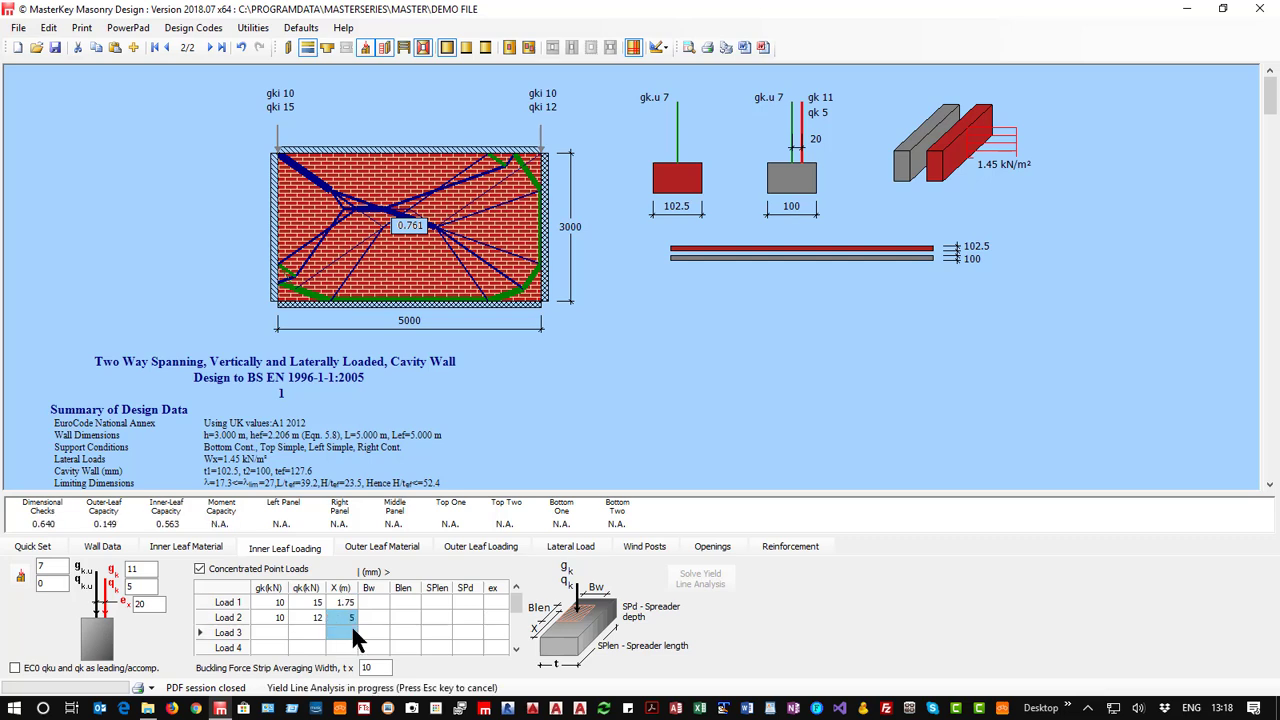
key("BackSpace")
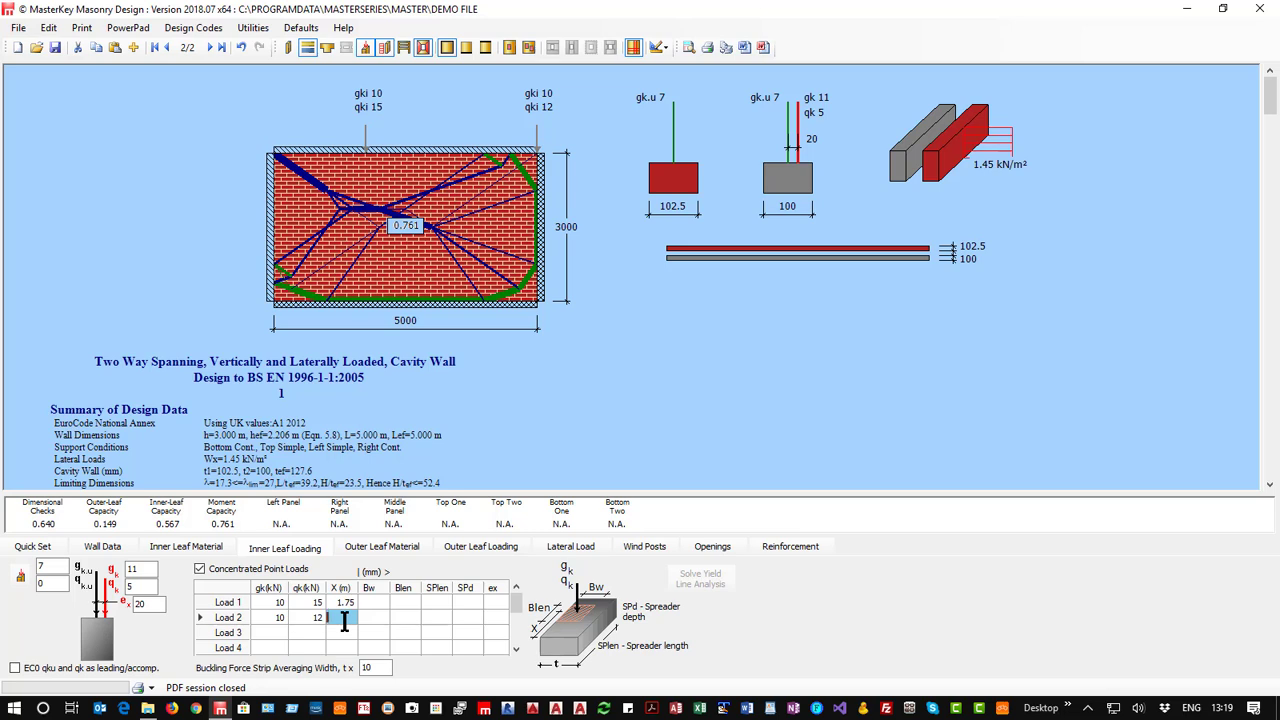
type("4")
left_click(376, 601)
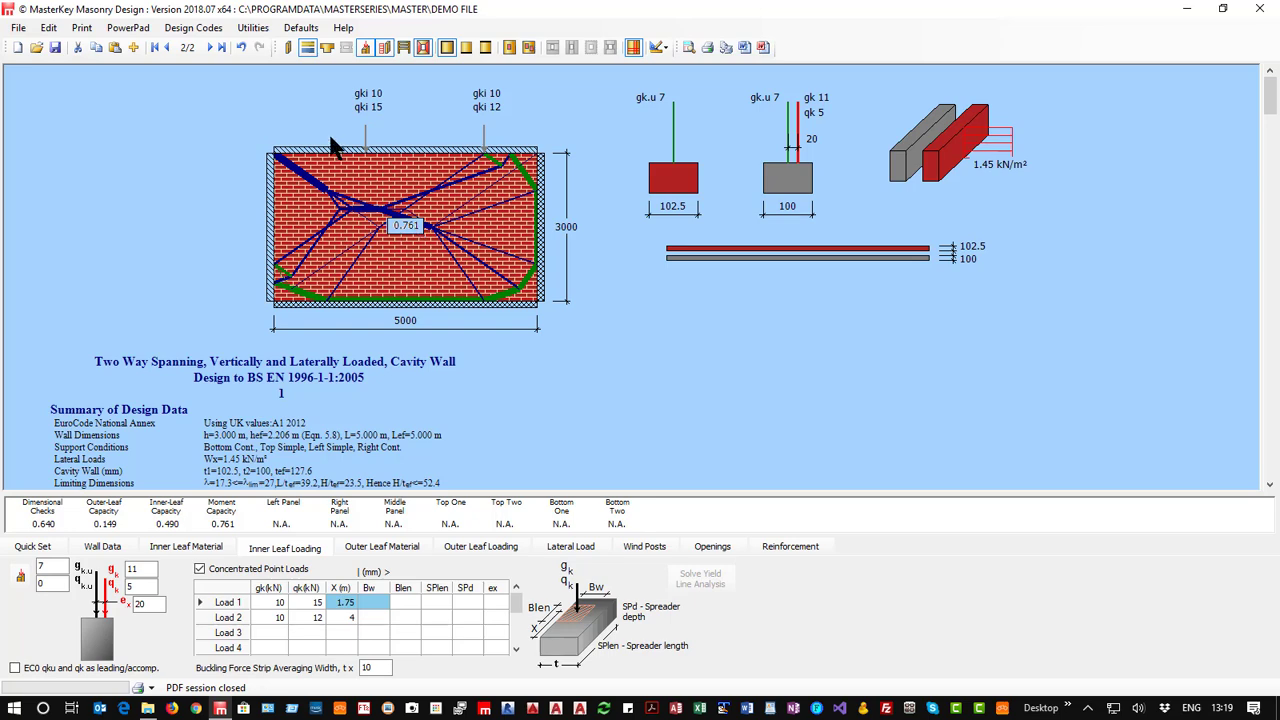
Check the point load bearing results in the report and give Load 1 a bearing width of 100 mm and a bearing length of 140 mm.
scroll(565, 365, "down", 8)
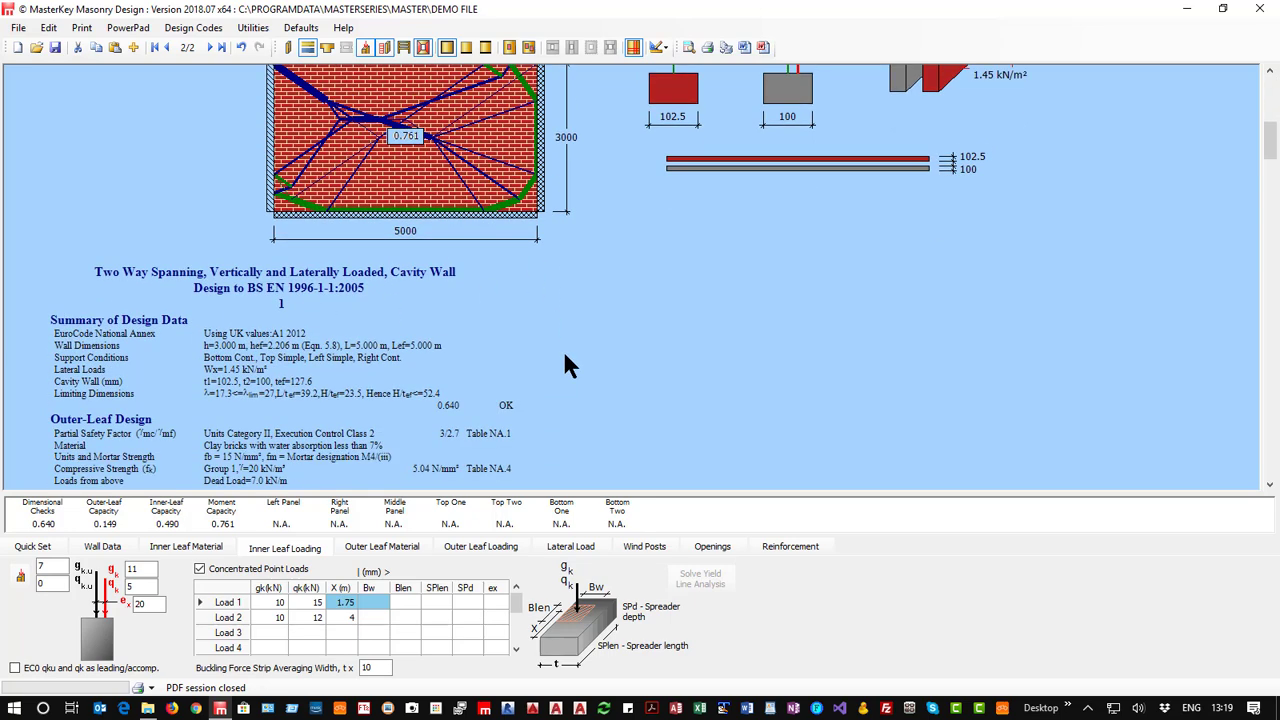
scroll(565, 365, "down", 8)
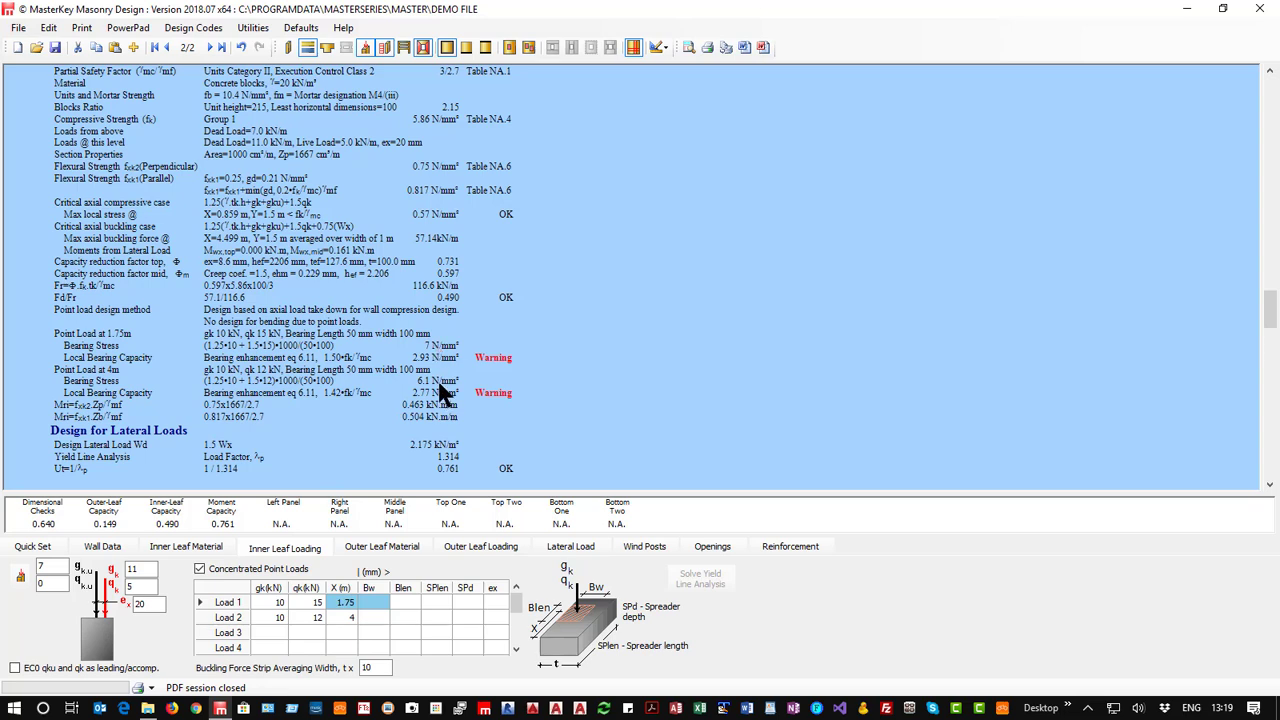
left_click(371, 598)
scroll(337, 423, "up", 10)
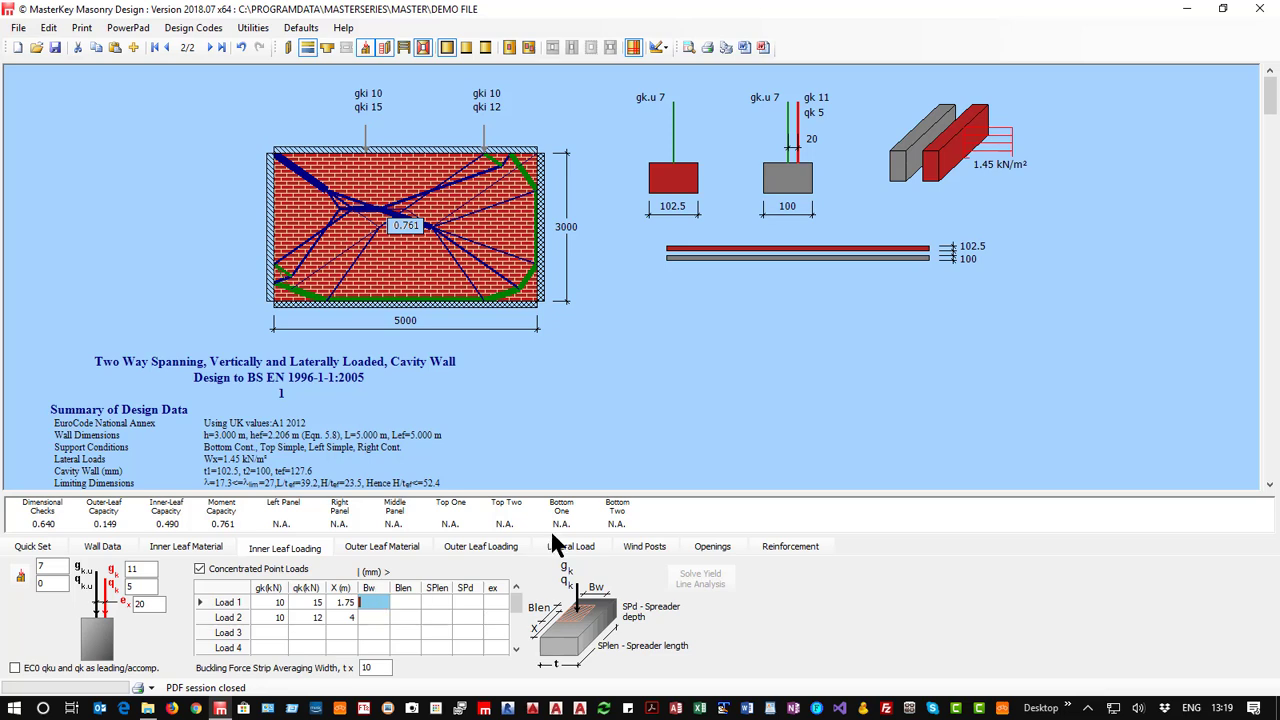
left_click(405, 603)
left_click(371, 602)
left_click(403, 602)
type("100")
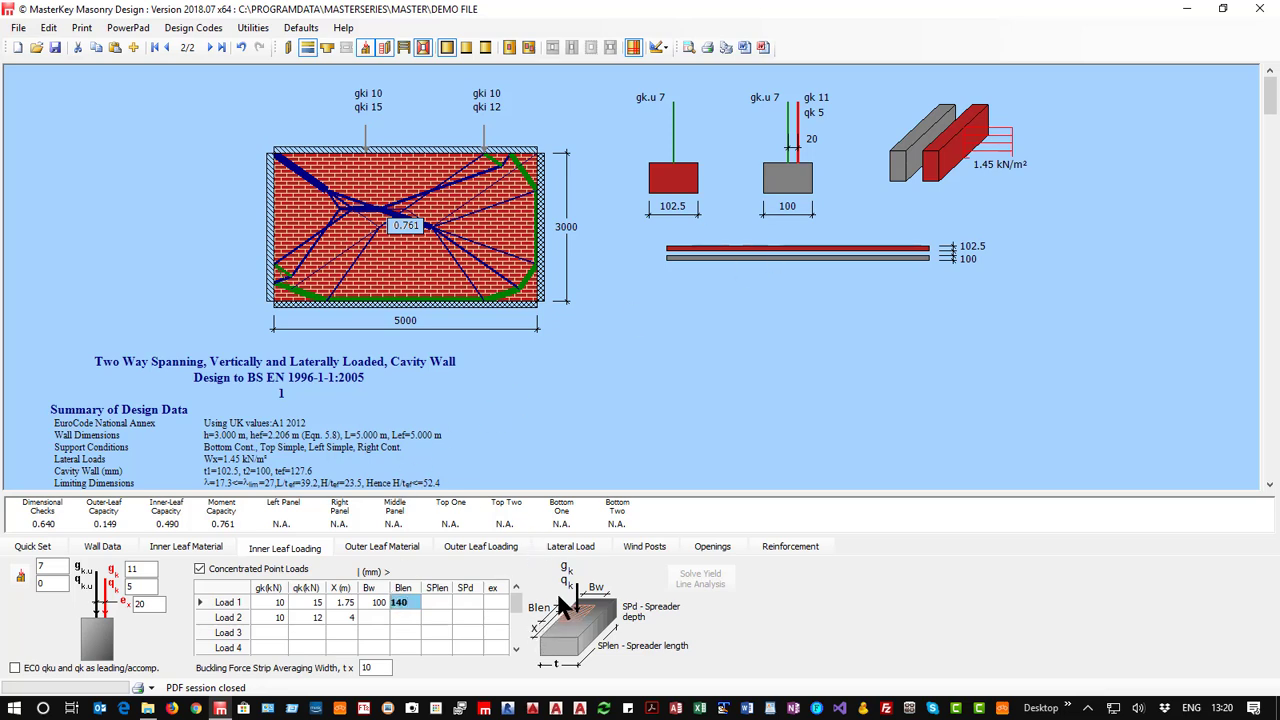
left_click(392, 645)
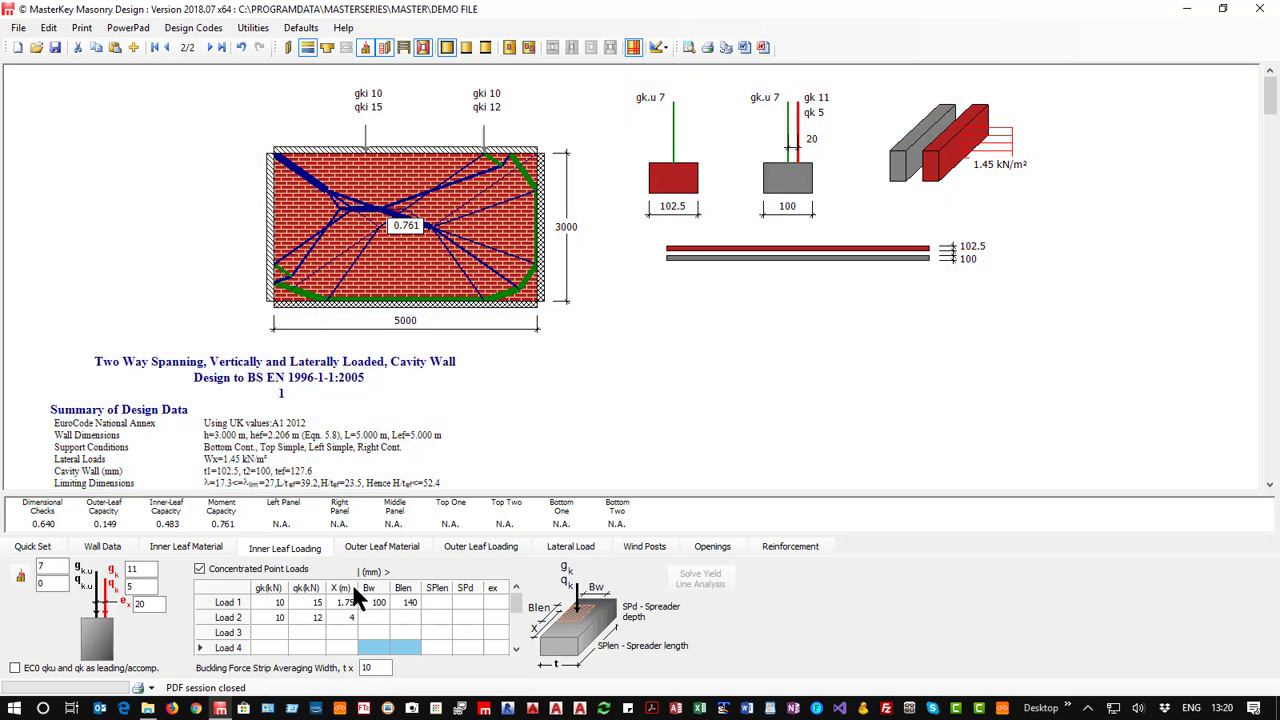
Set the bearing width of both point loads to 50 mm and the bearing length of Load 2 to 140 mm.
left_click(371, 601)
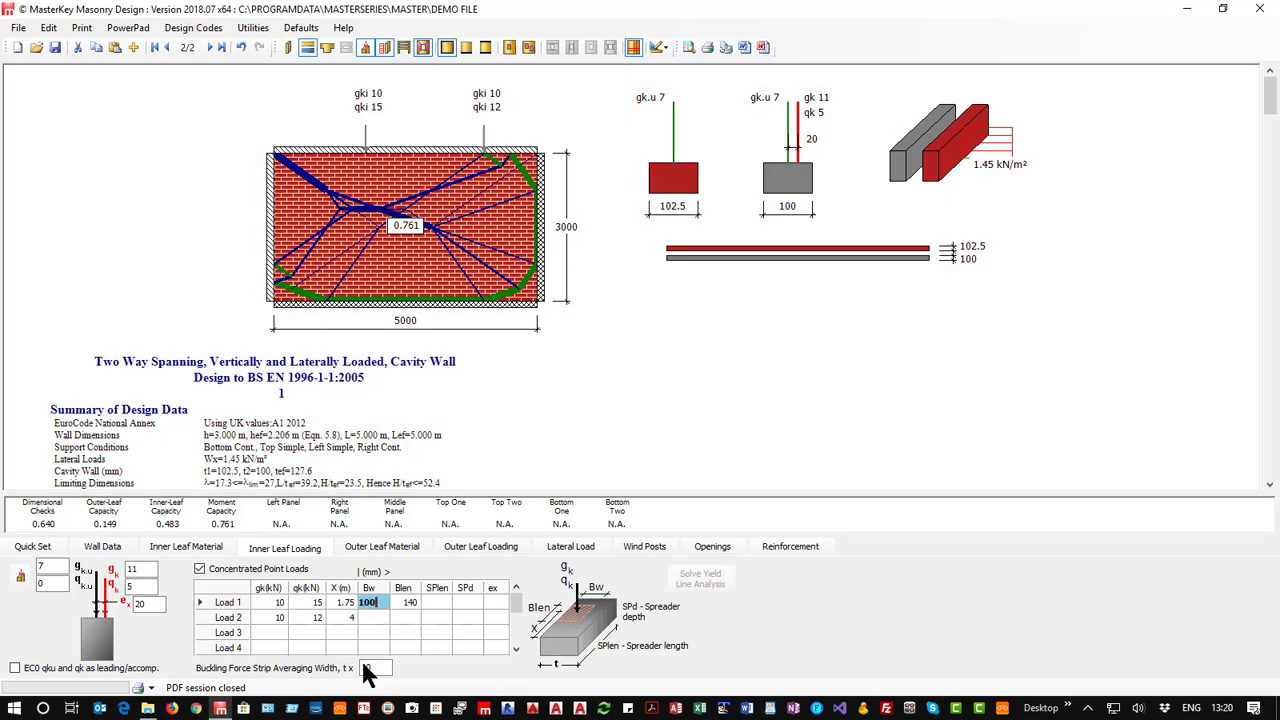
key("BackSpace")
key("BackSpace")
key("BackSpace")
type("50")
key("Return")
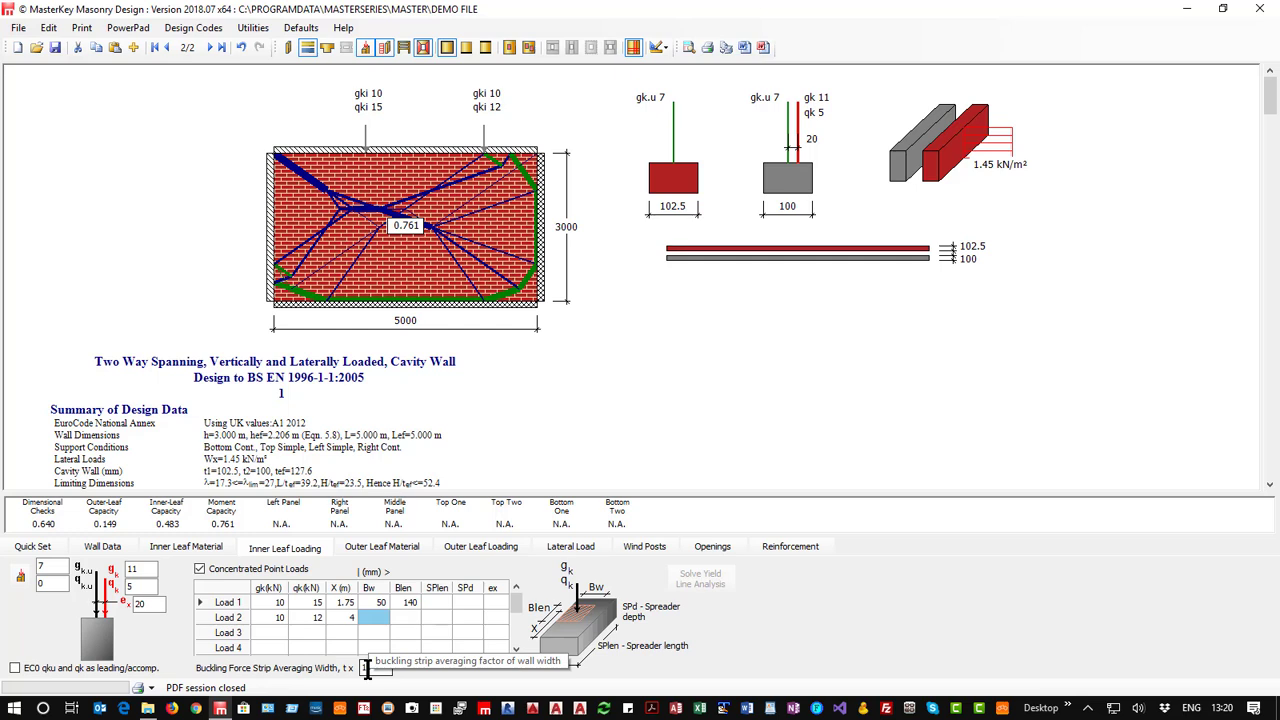
type("50")
key("Tab")
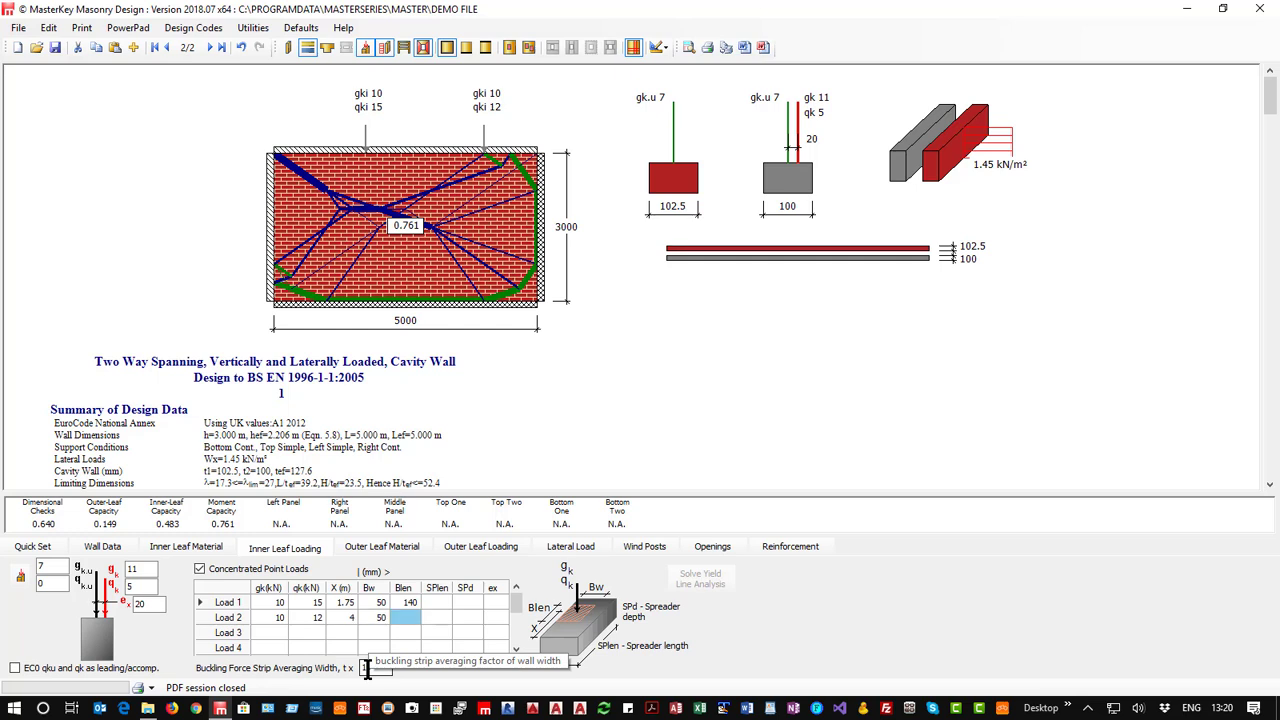
type("140")
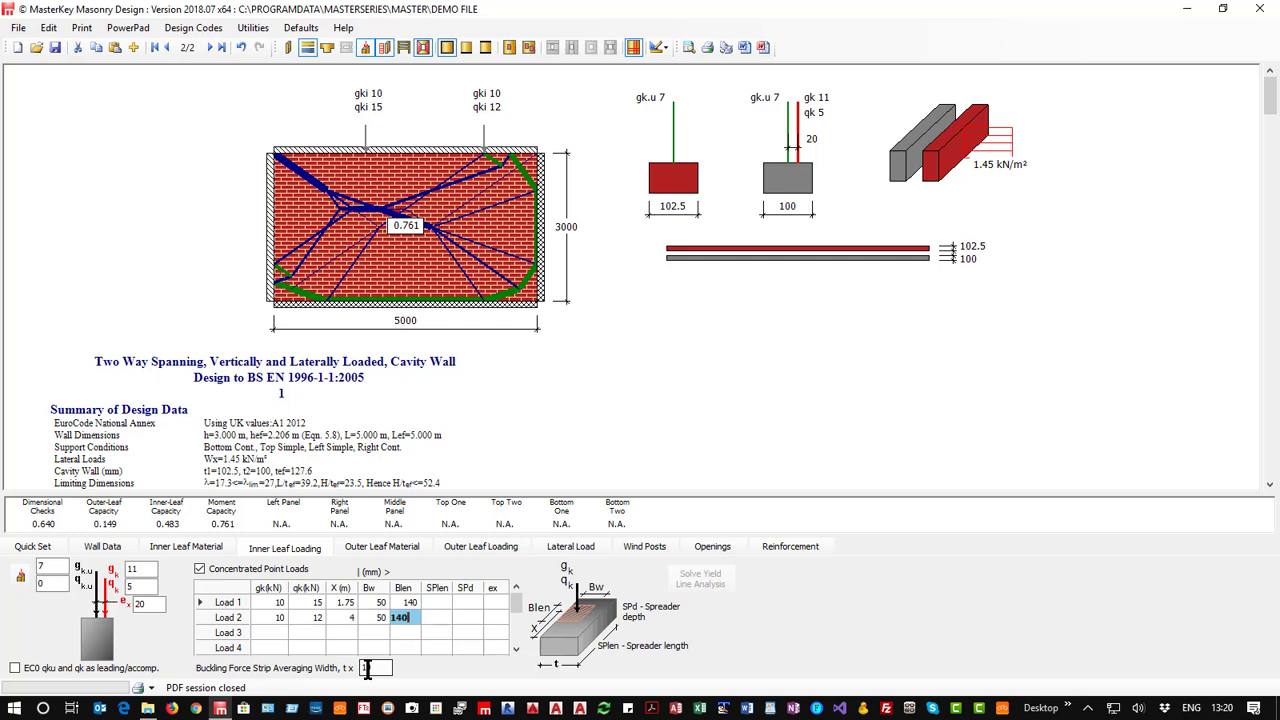
key("Up")
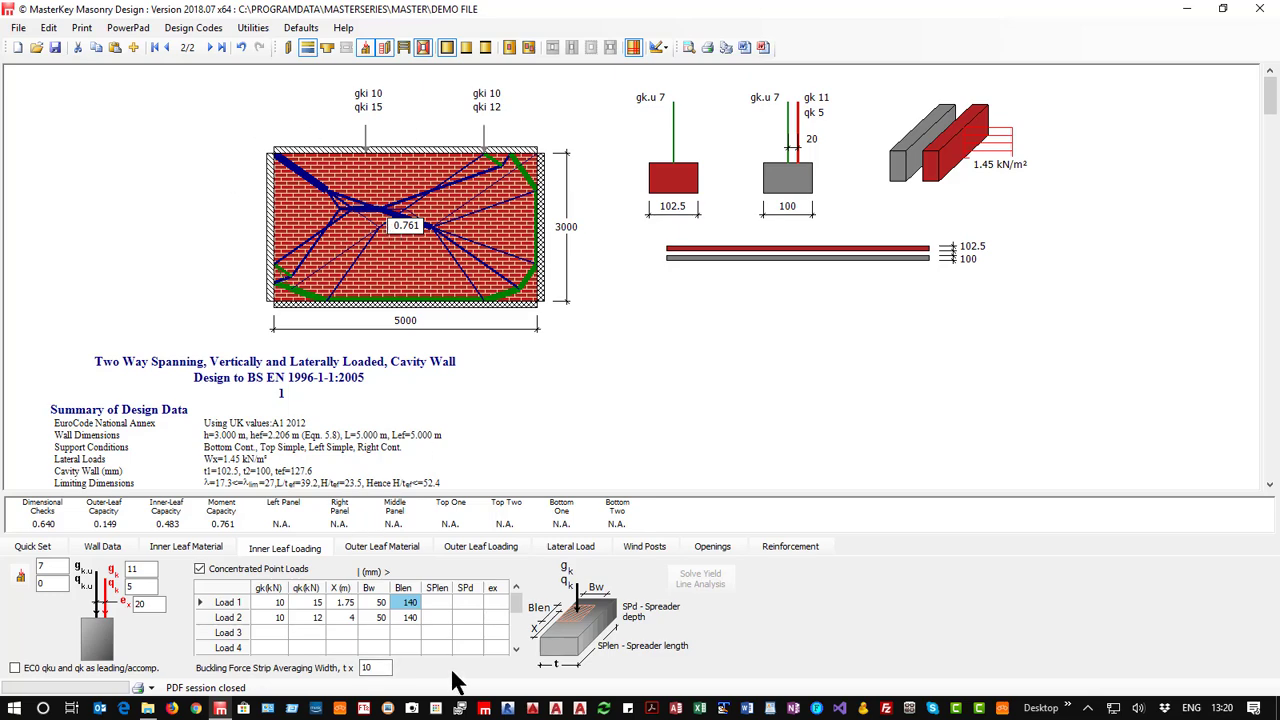
Give point Load 1 a spreader length of 215 mm and a spreader depth of 100 mm.
scroll(387, 401, "down", 5)
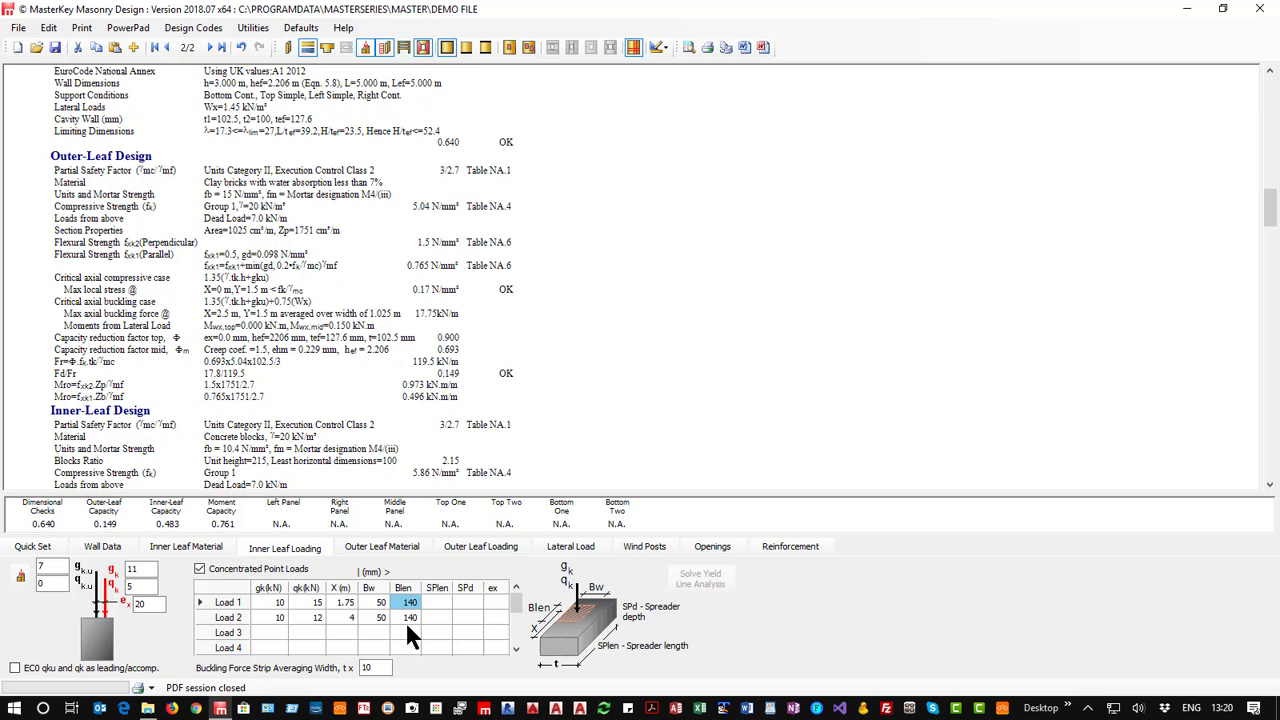
left_click(433, 598)
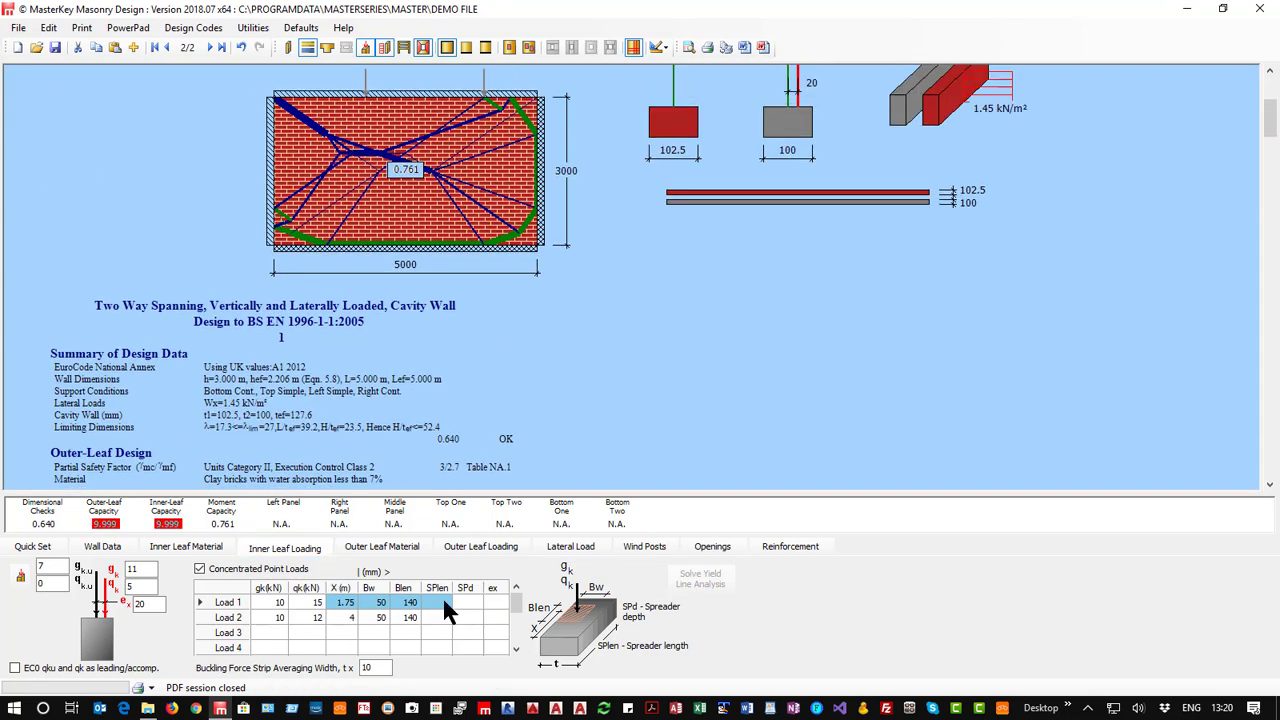
left_click(441, 594)
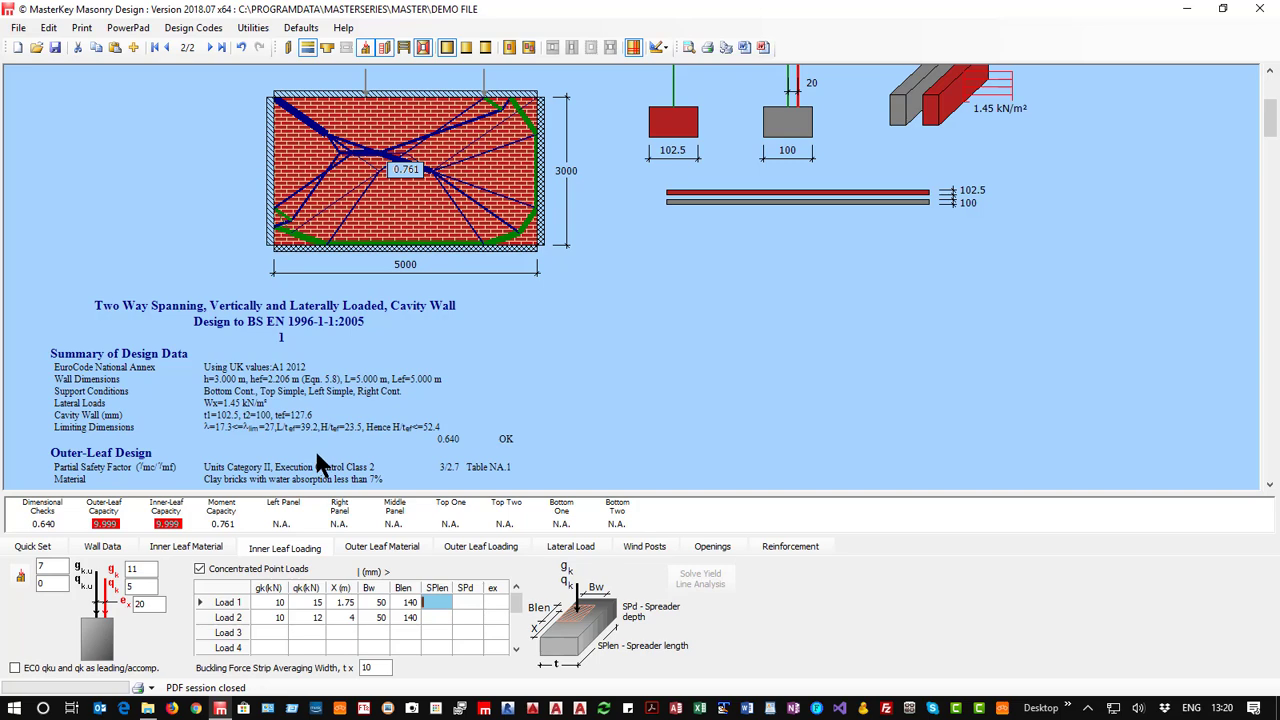
scroll(309, 410, "down", 3)
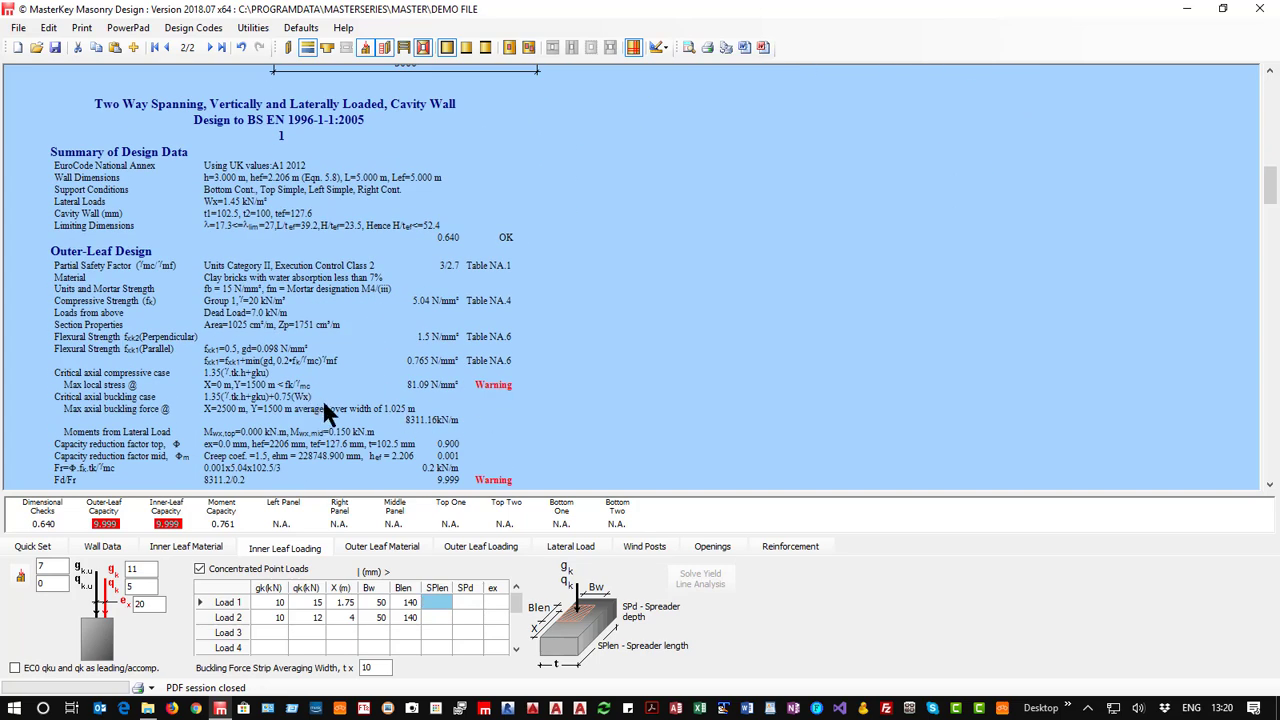
scroll(430, 460, "up", 1)
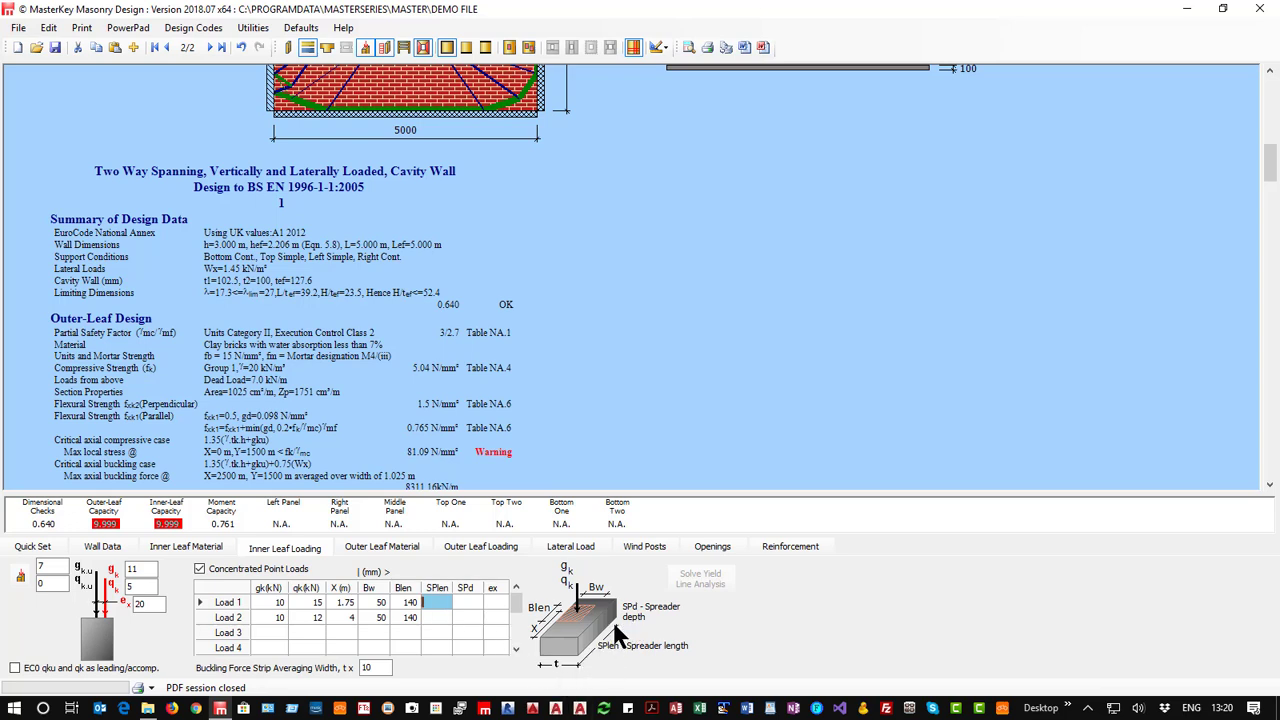
type("215")
left_click(470, 603)
type("100")
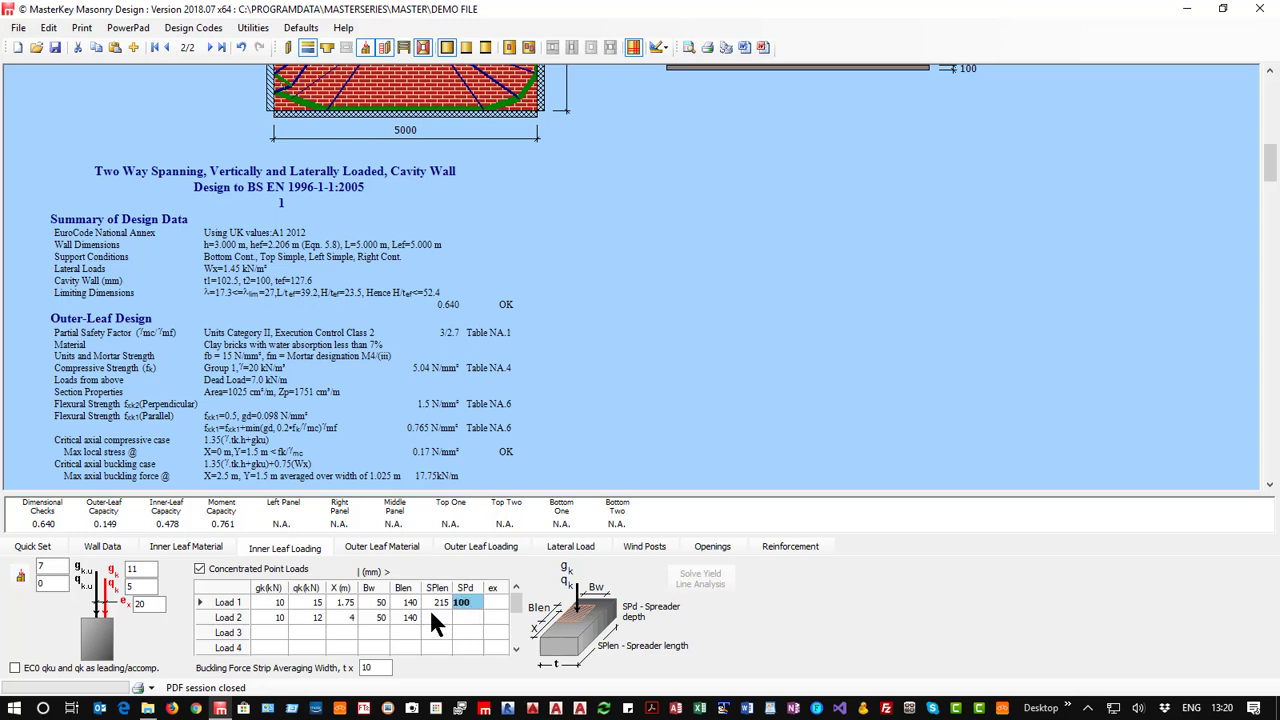
Give point Load 2 a spreader 215 mm long and 100 mm deep.
left_click(436, 617)
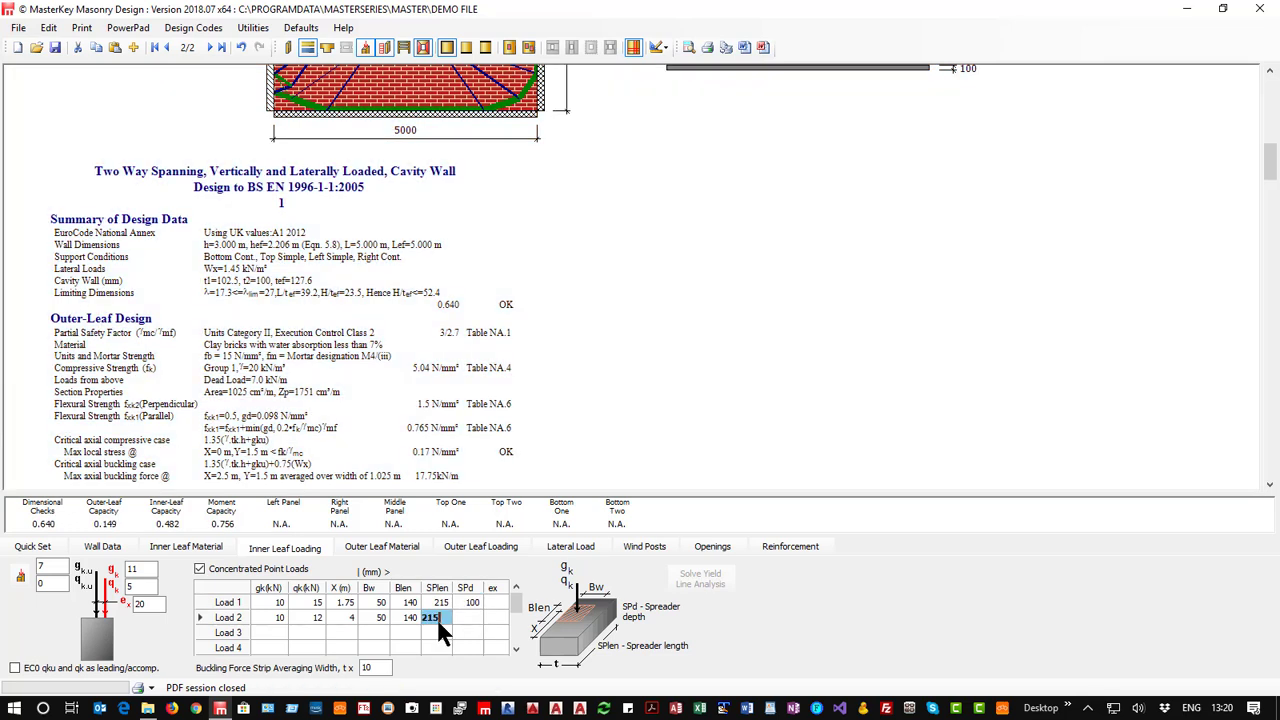
left_click(471, 617)
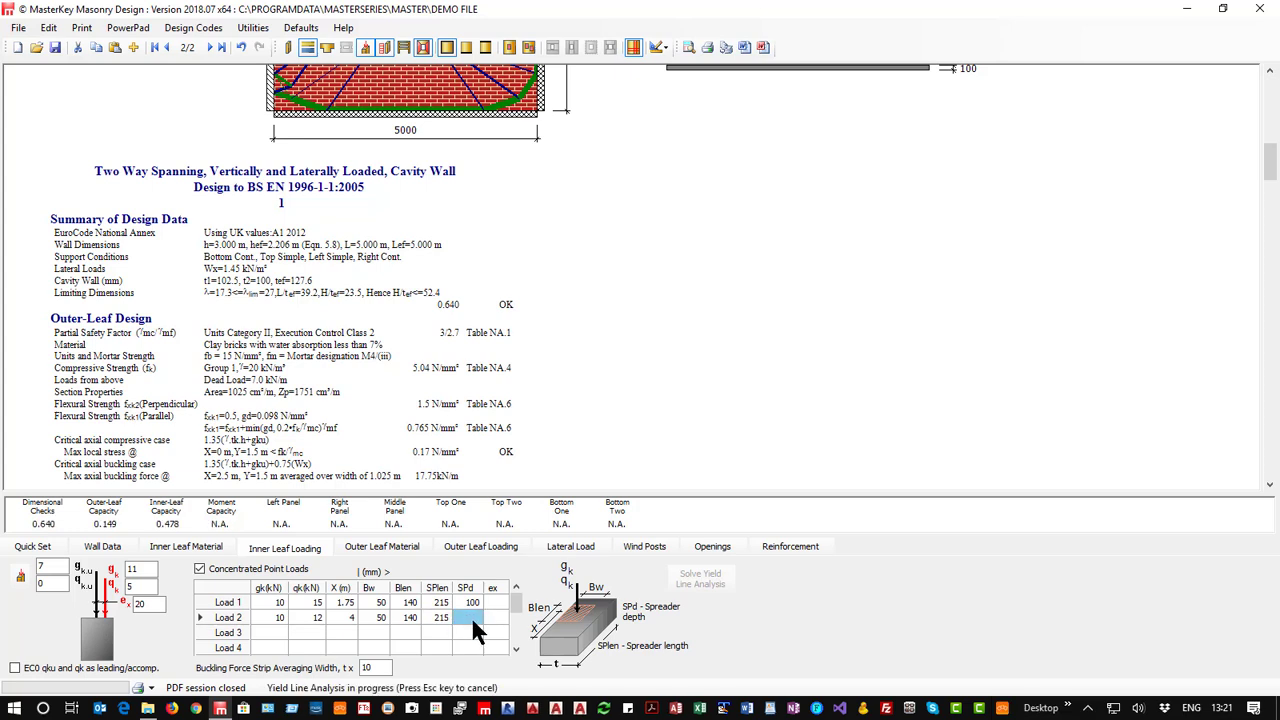
type("100")
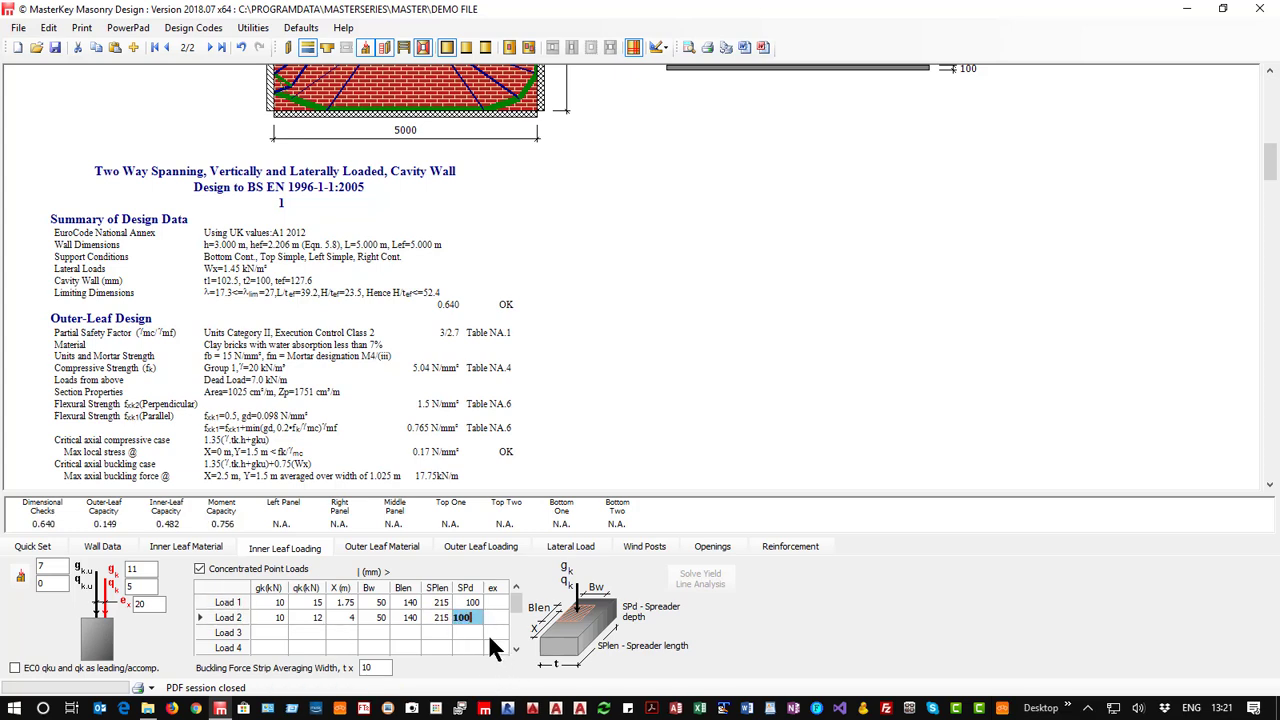
left_click(463, 632)
Examine the inner-leaf results in the report, including the spreader details, bearing stress and local bearing capacity of both point loads.
scroll(455, 405, "down", 3)
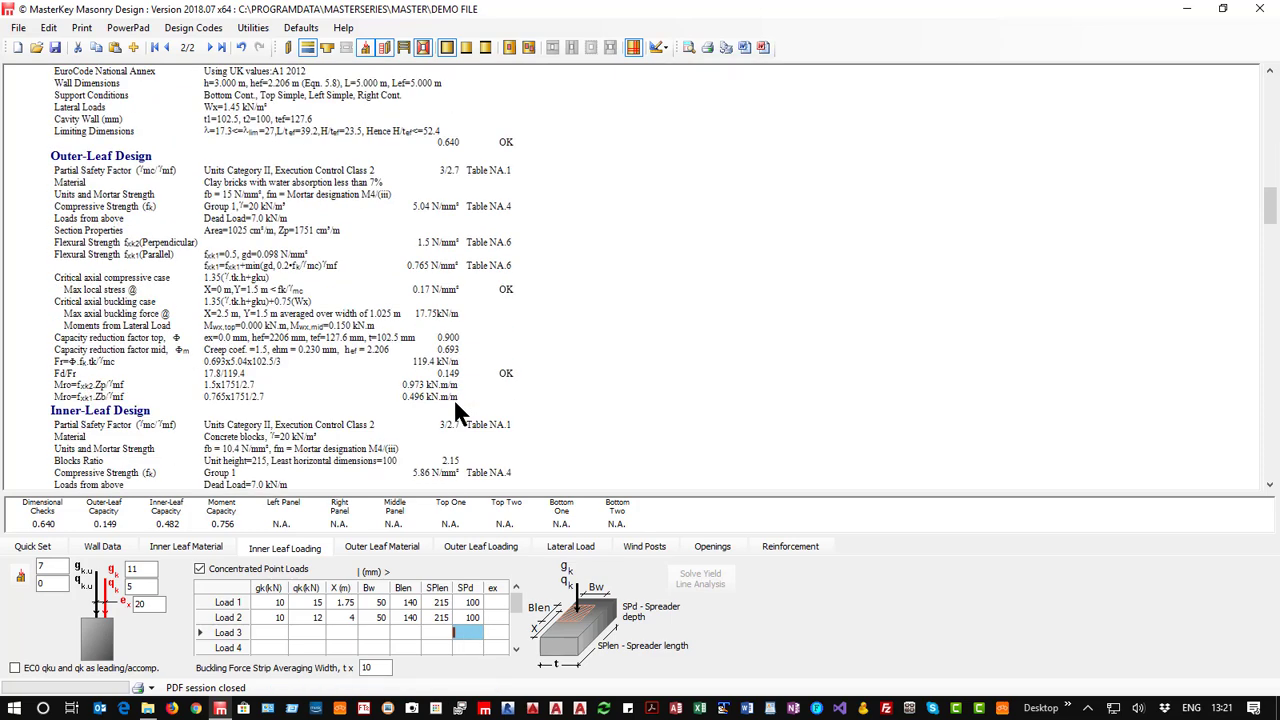
scroll(453, 397, "down", 2)
scroll(453, 397, "down", 2)
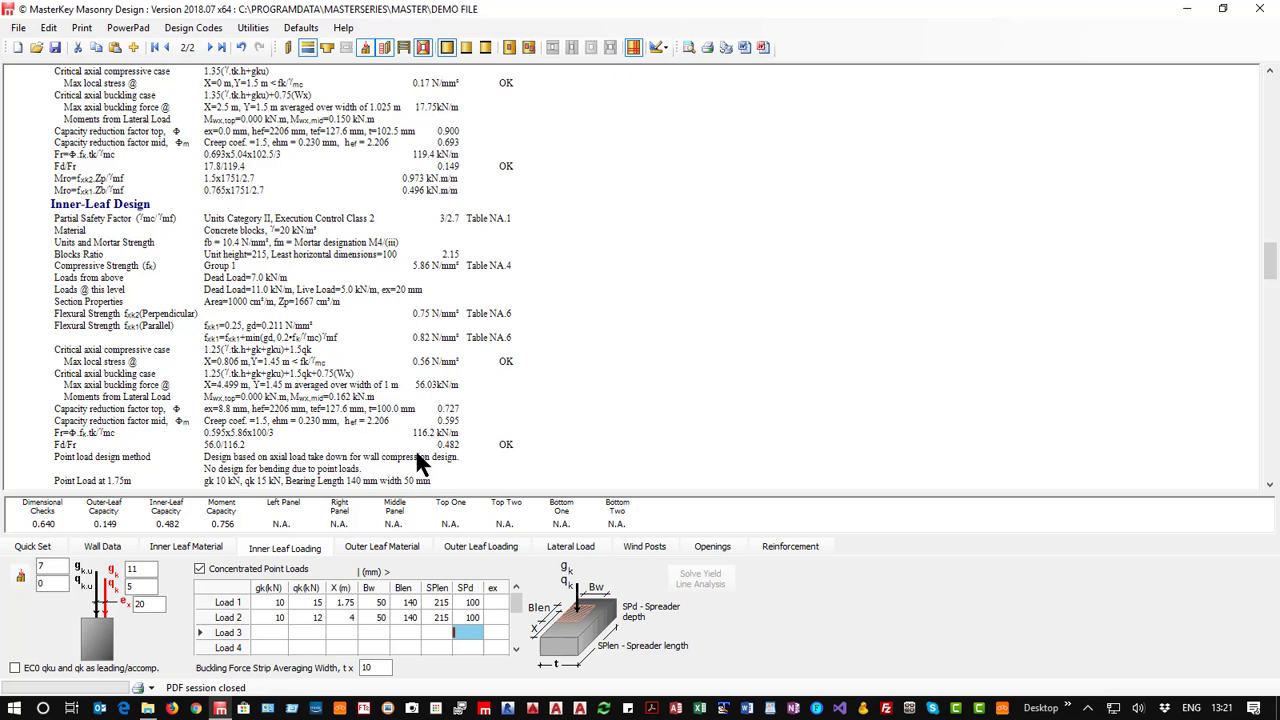
scroll(413, 440, "down", 3)
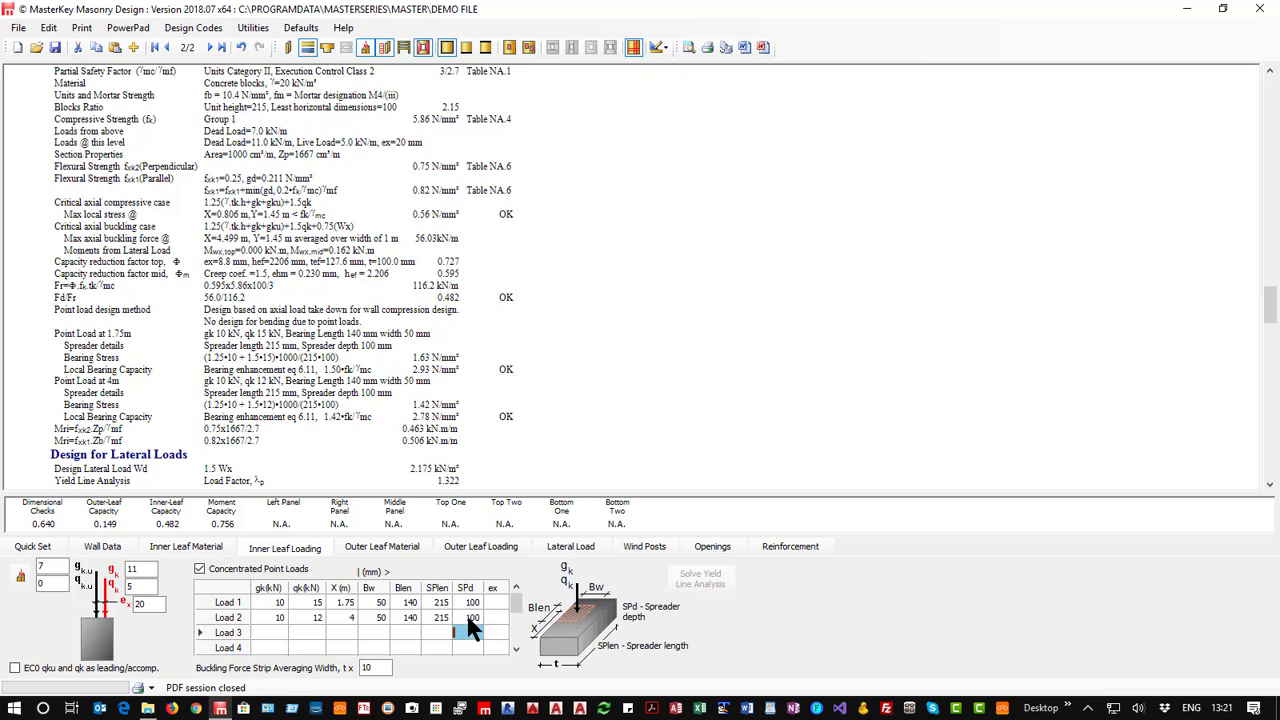
left_click(496, 632)
scroll(320, 365, "down", 5)
scroll(320, 365, "up", 5)
scroll(320, 365, "up", 10)
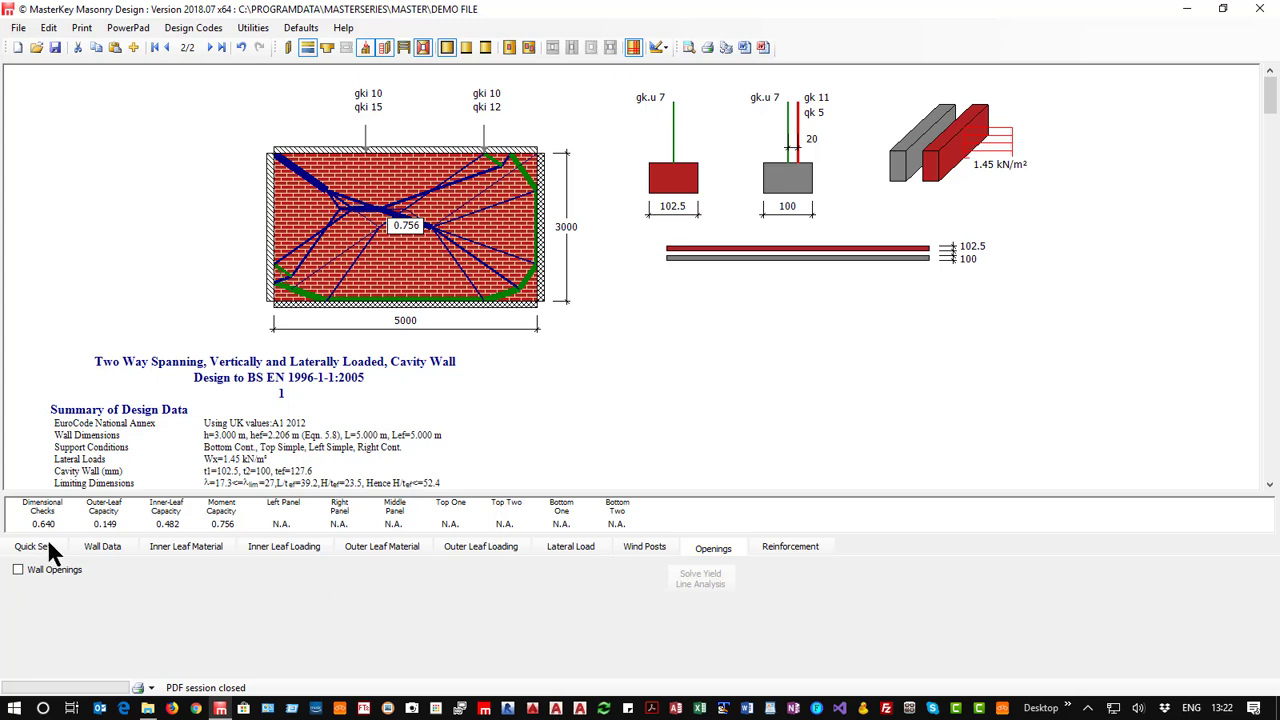
Enable the wall openings and inspect the span option of the unused Opening 5.
left_click(18, 570)
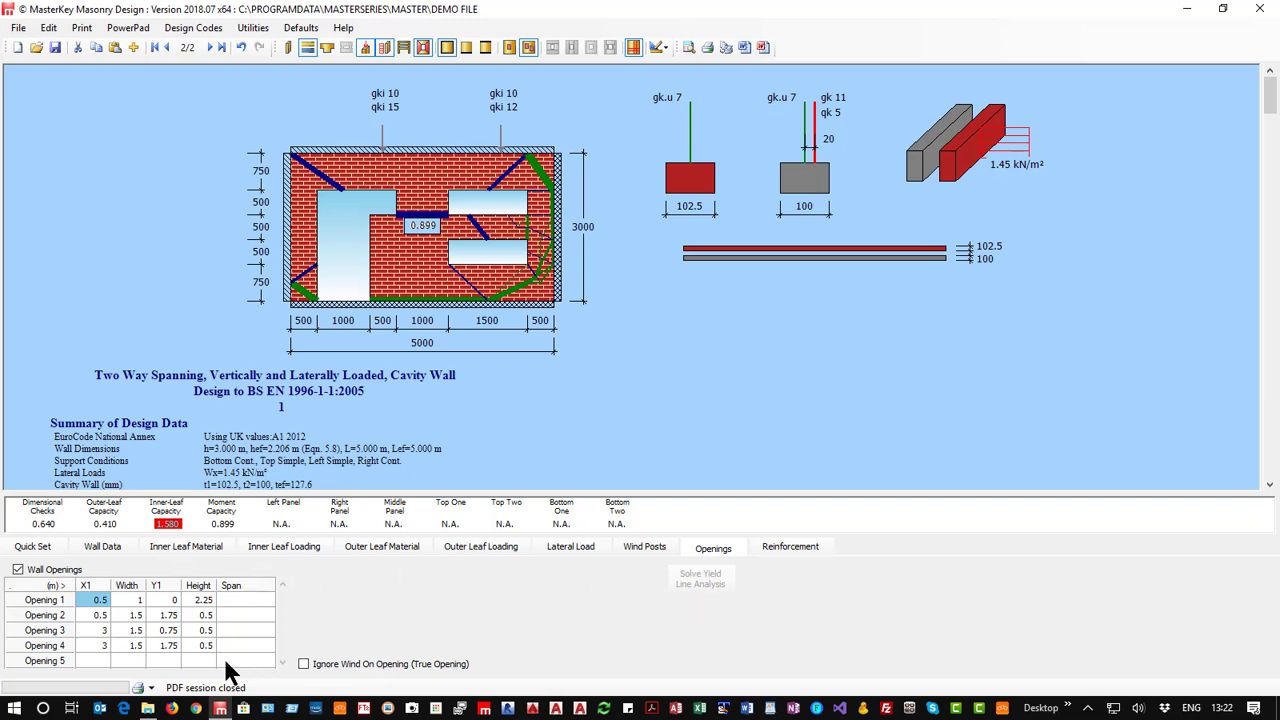
left_click(164, 662)
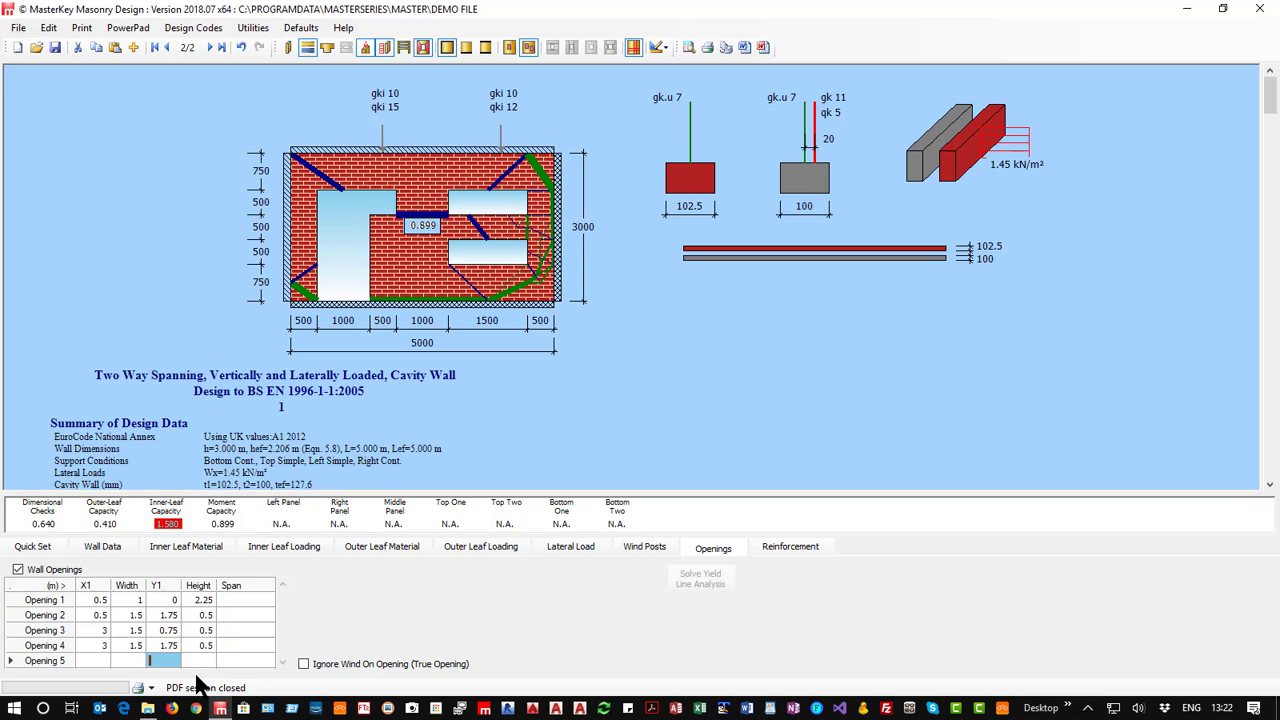
left_click_drag(233, 661, 231, 595)
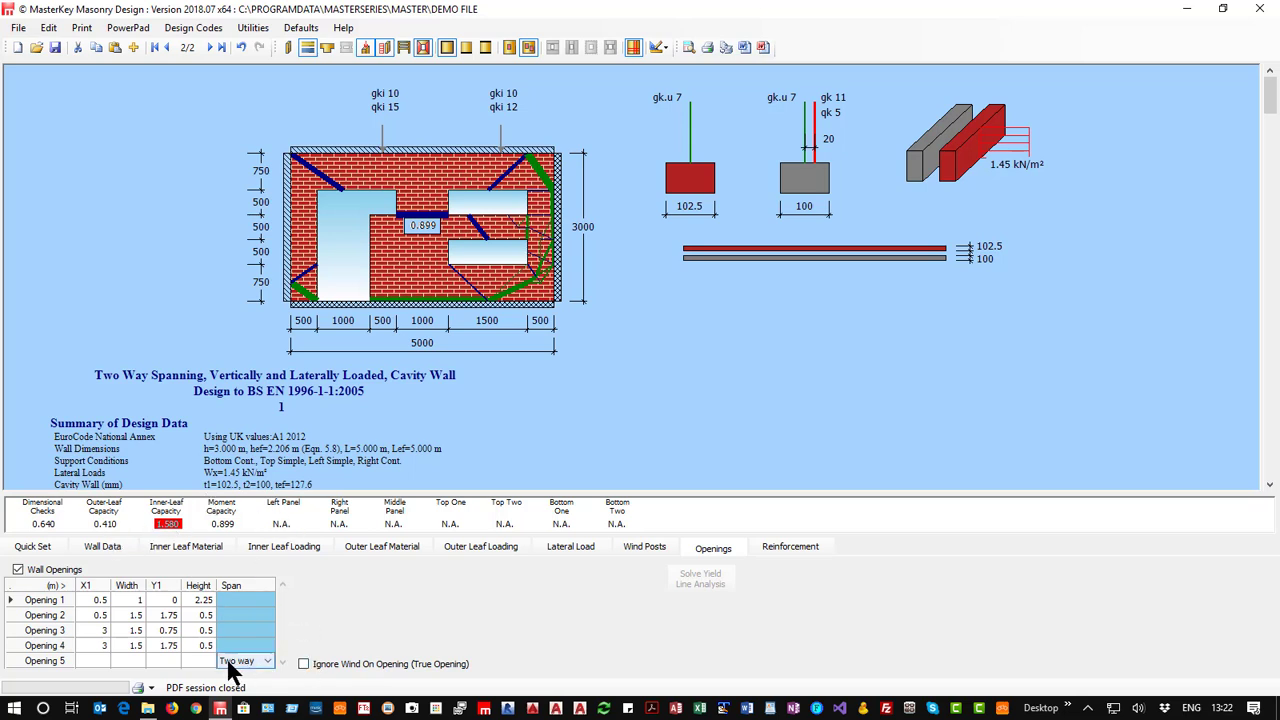
left_click(93, 661)
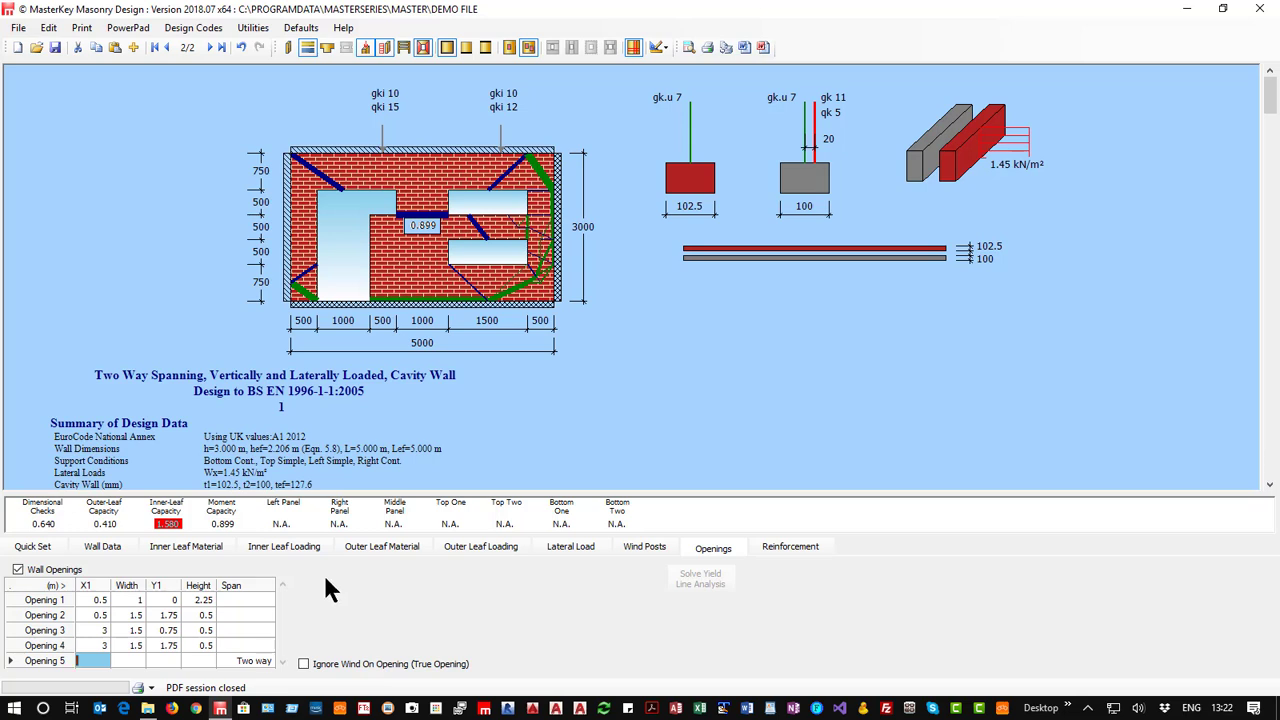
Set the yield line node density to Medium, turn off automatic solving, and solve manually to check the inner-leaf results in the report.
left_click(33, 547)
left_click(533, 614)
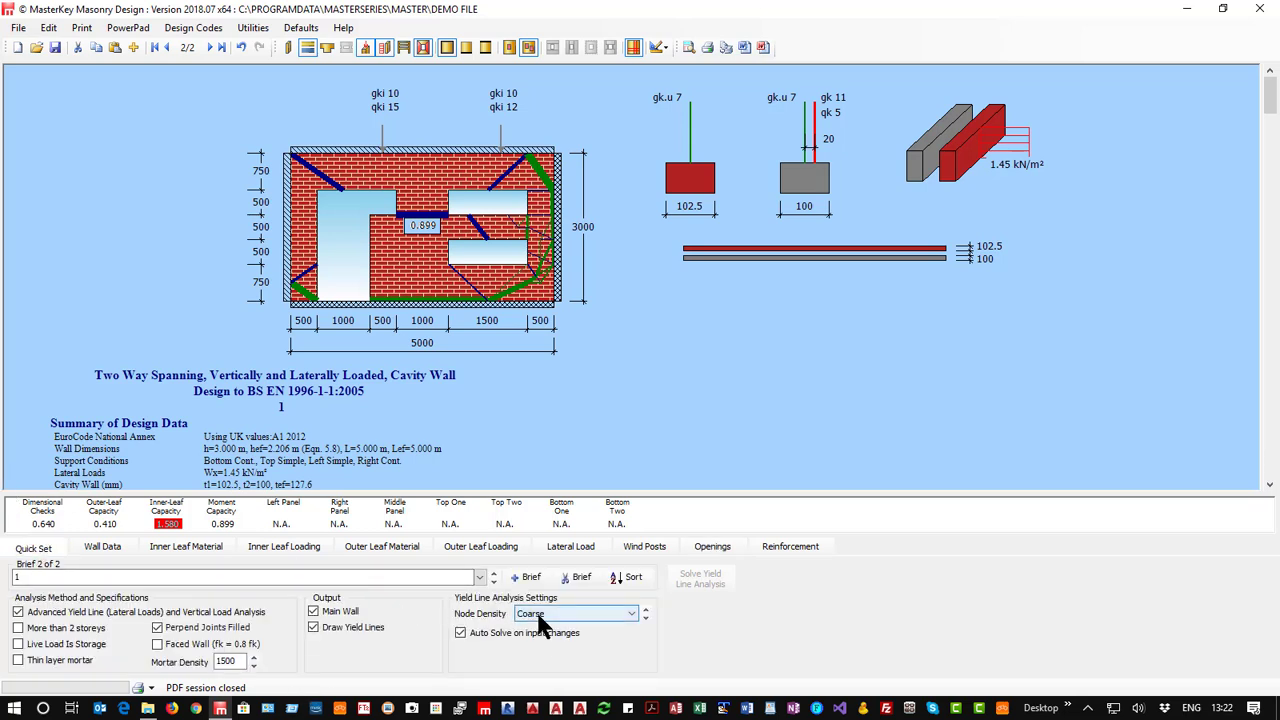
left_click(535, 637)
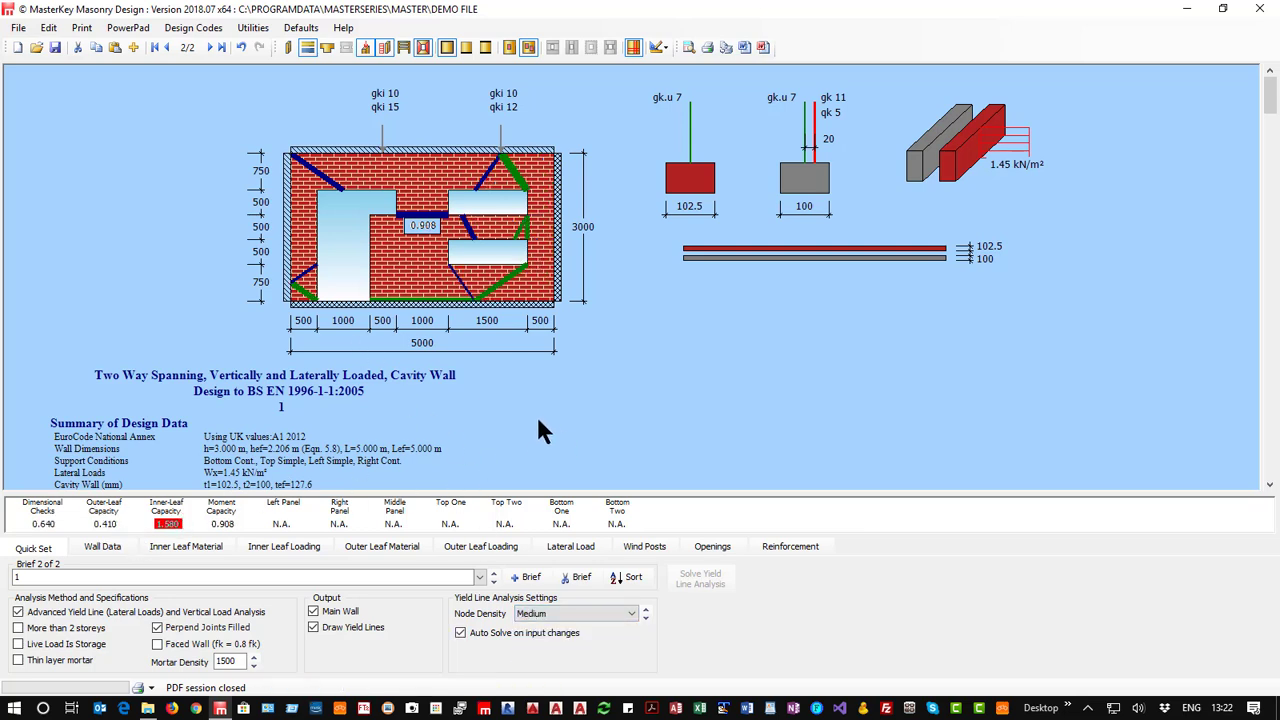
left_click(460, 632)
left_click(695, 575)
left_click(673, 579)
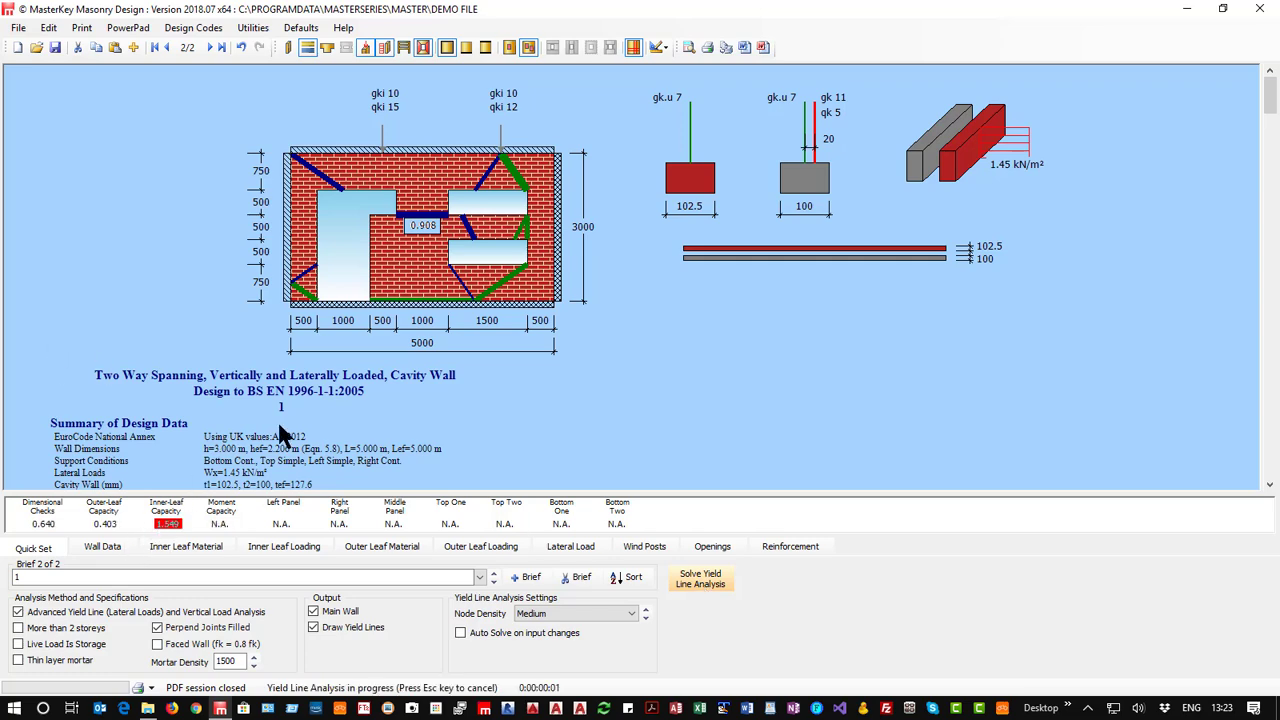
scroll(280, 432, "down", 15)
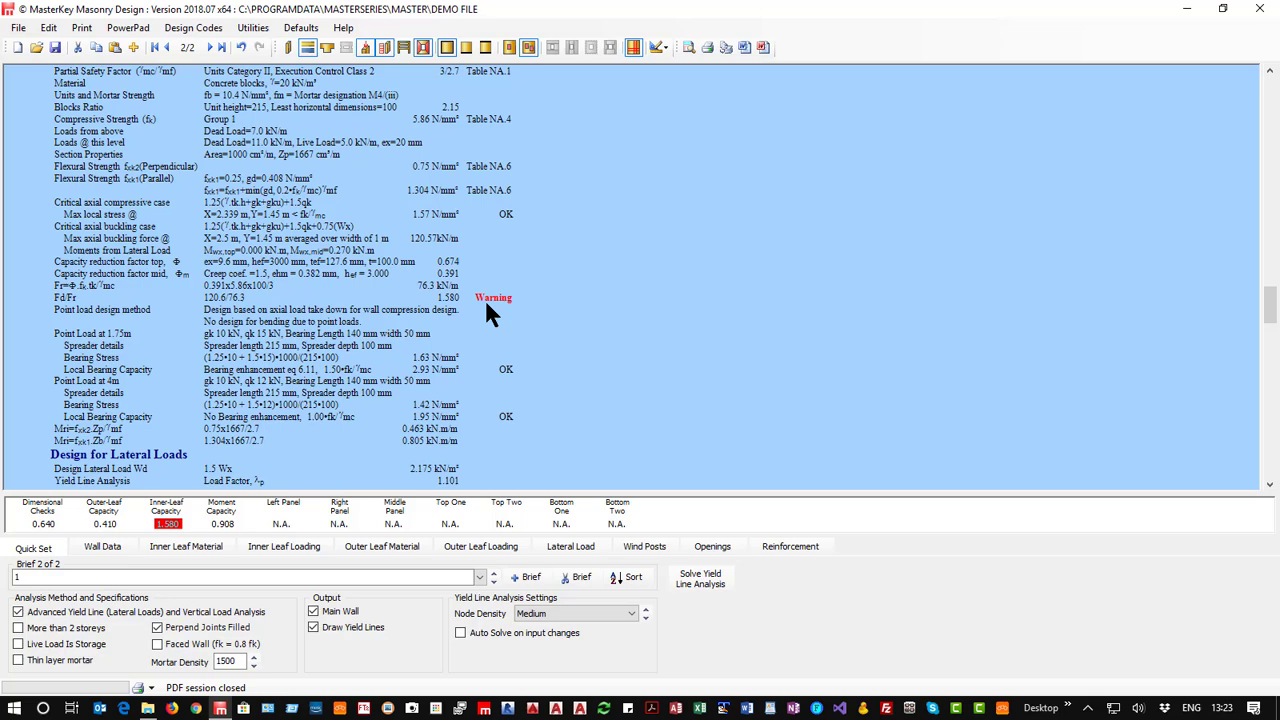
scroll(487, 306, "up", 15)
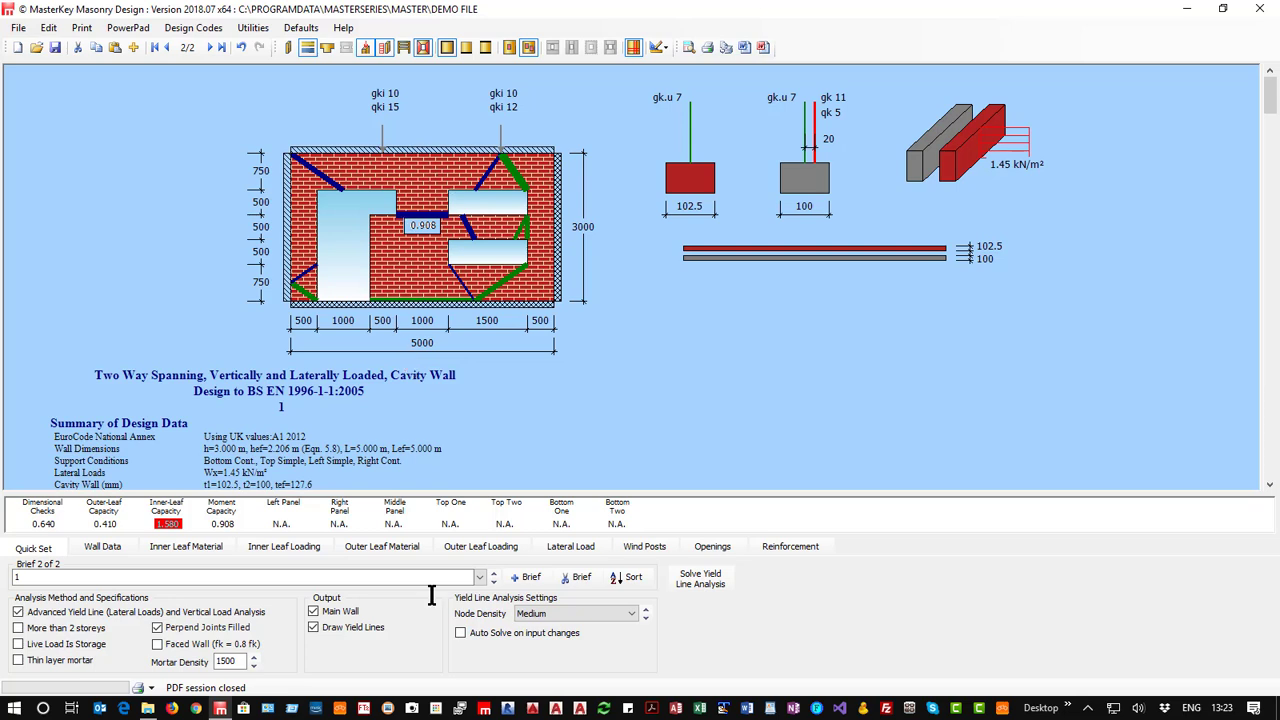
Add bed reinforcement to the inner leaf and re-solve the yield line analysis.
left_click(764, 543)
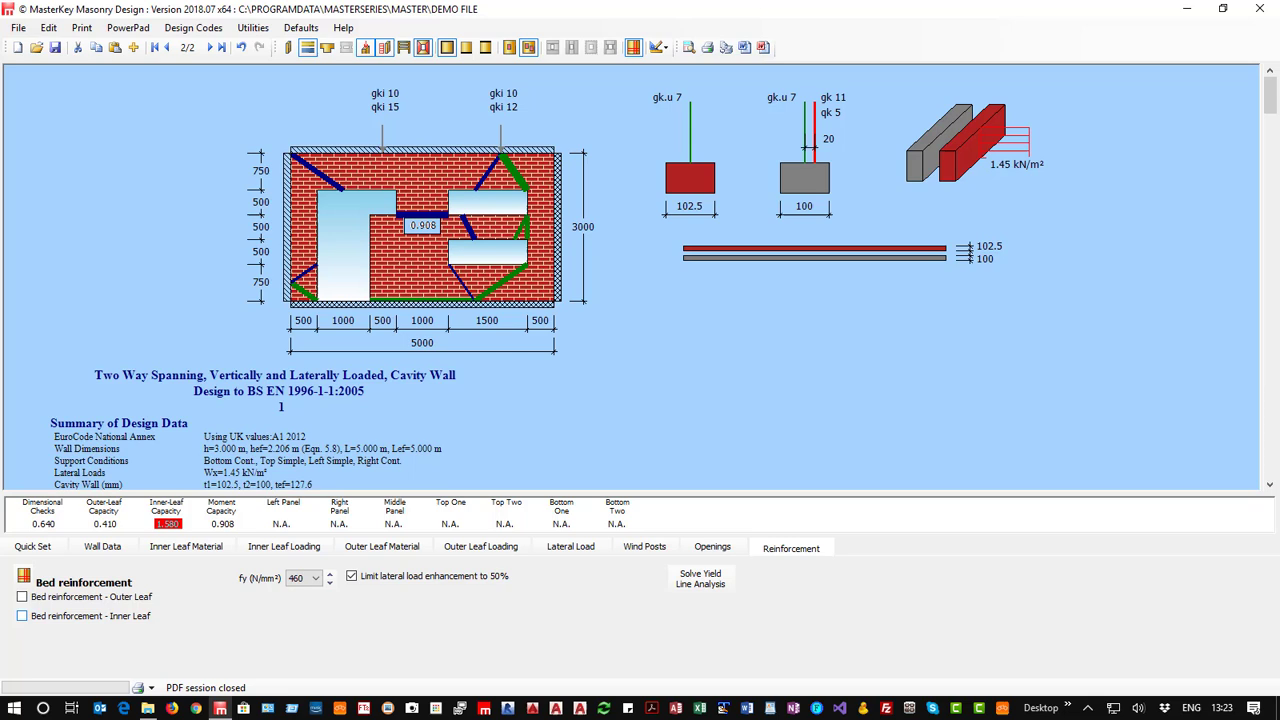
left_click(22, 616)
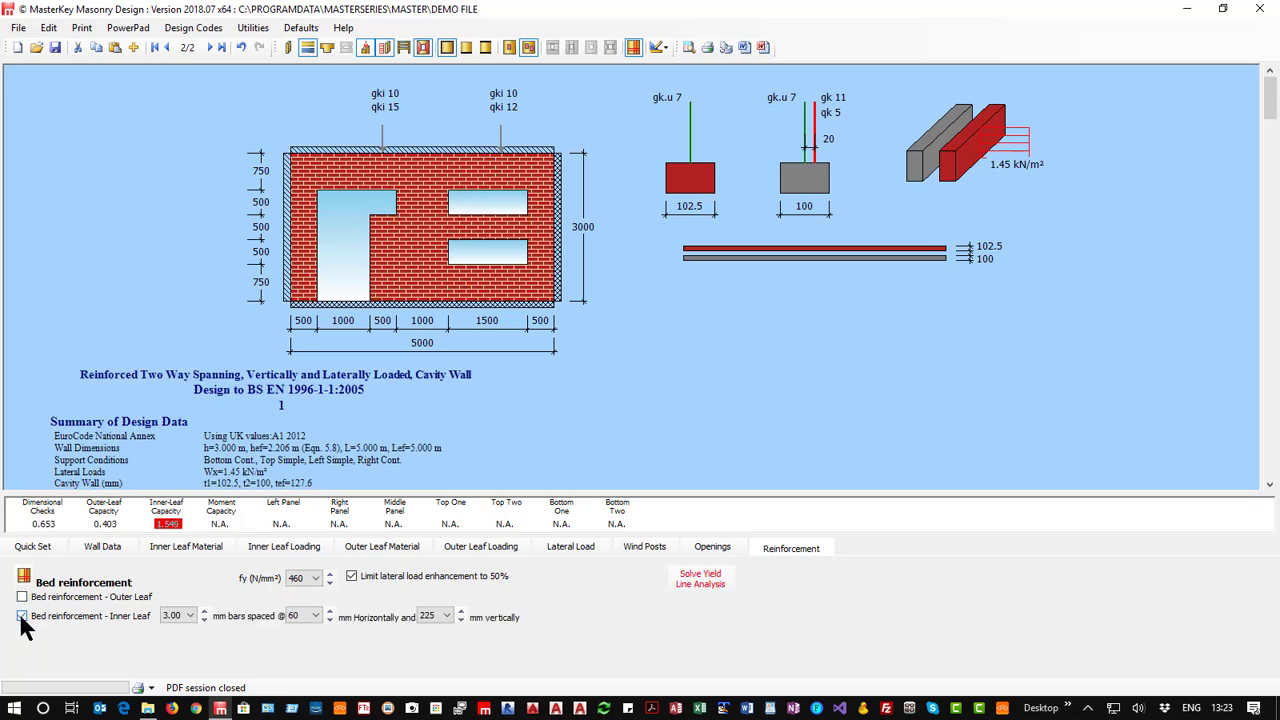
left_click(700, 576)
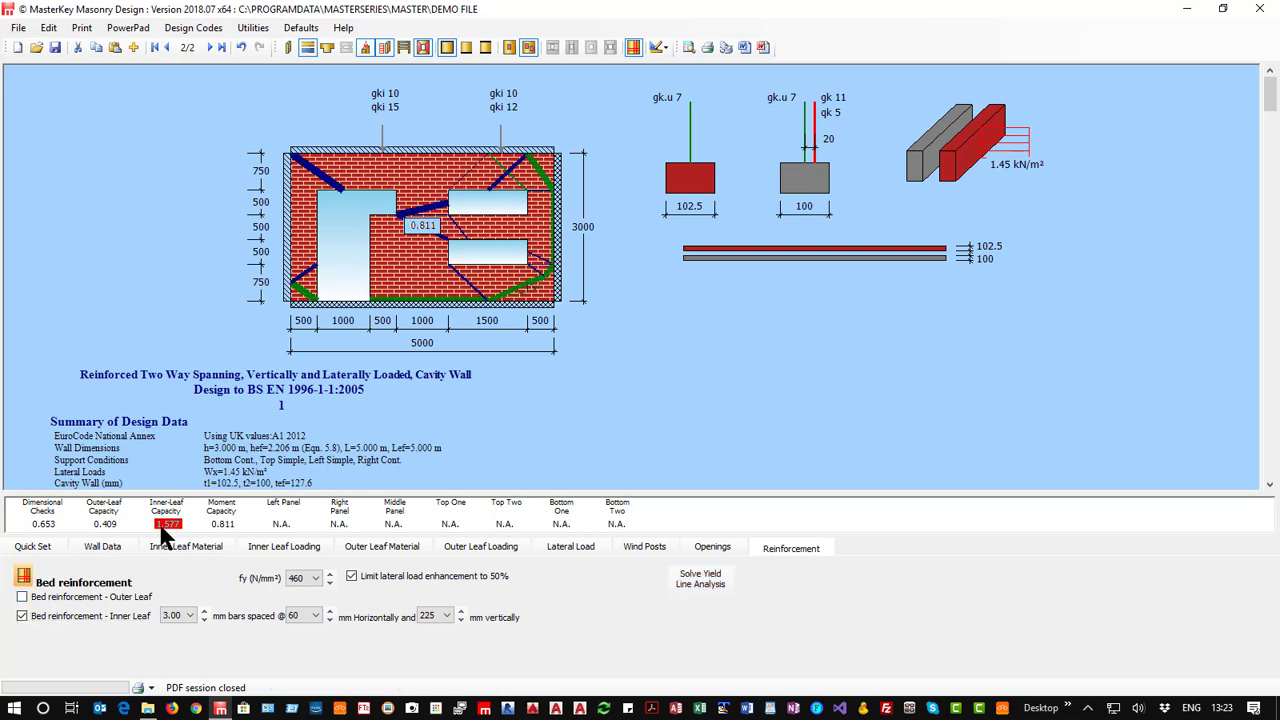
Try bed reinforcement in the outer leaf too, re-solve and review the inner-leaf results, and turn off all bed reinforcement.
left_click(22, 597)
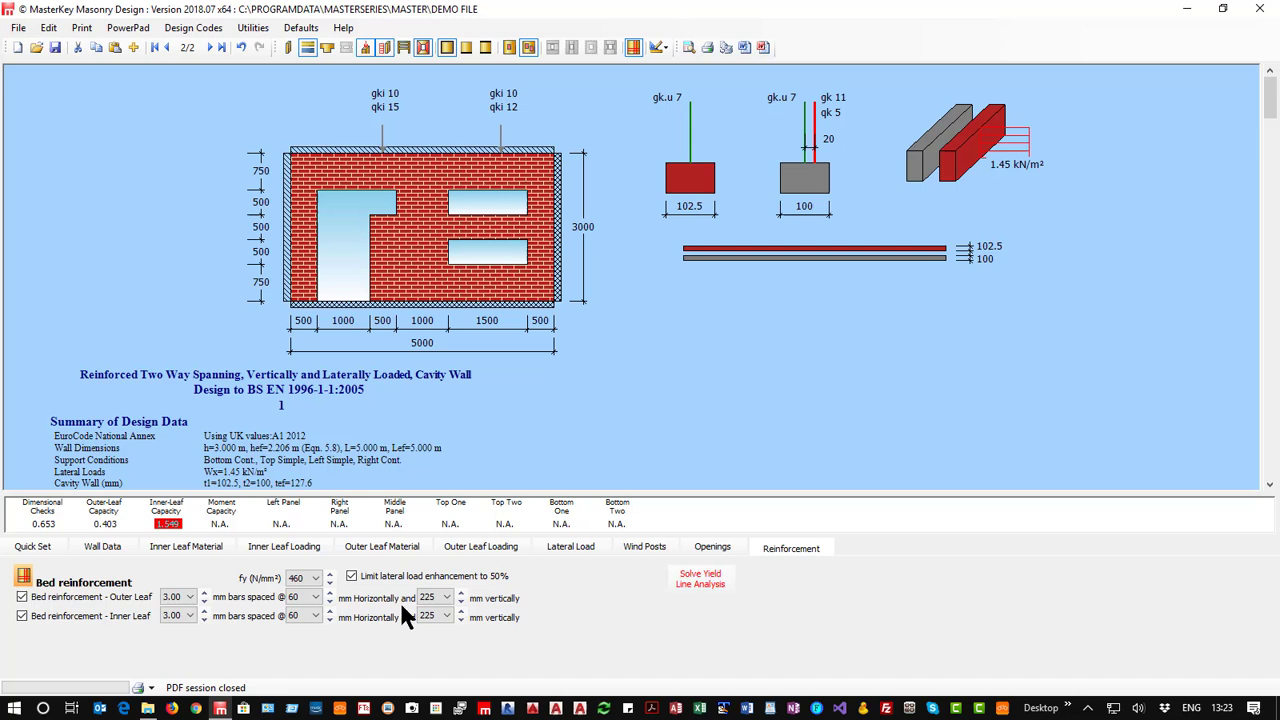
left_click(699, 578)
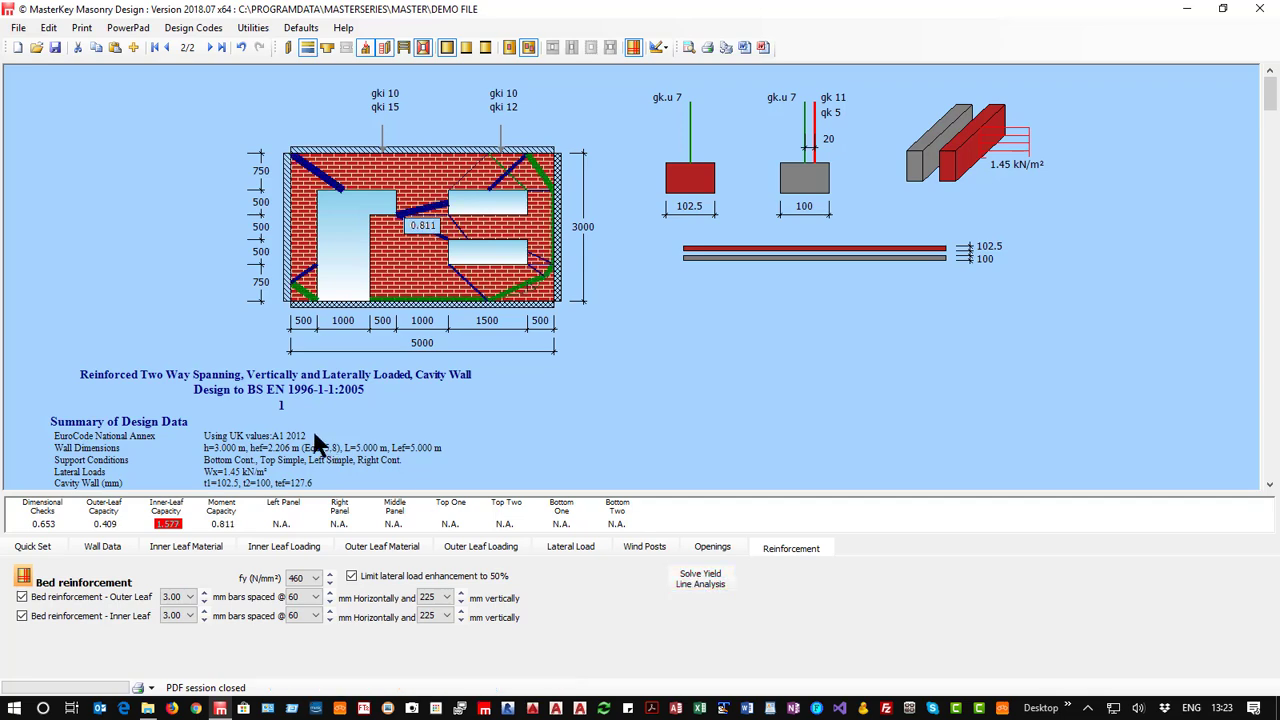
scroll(310, 432, "down", 15)
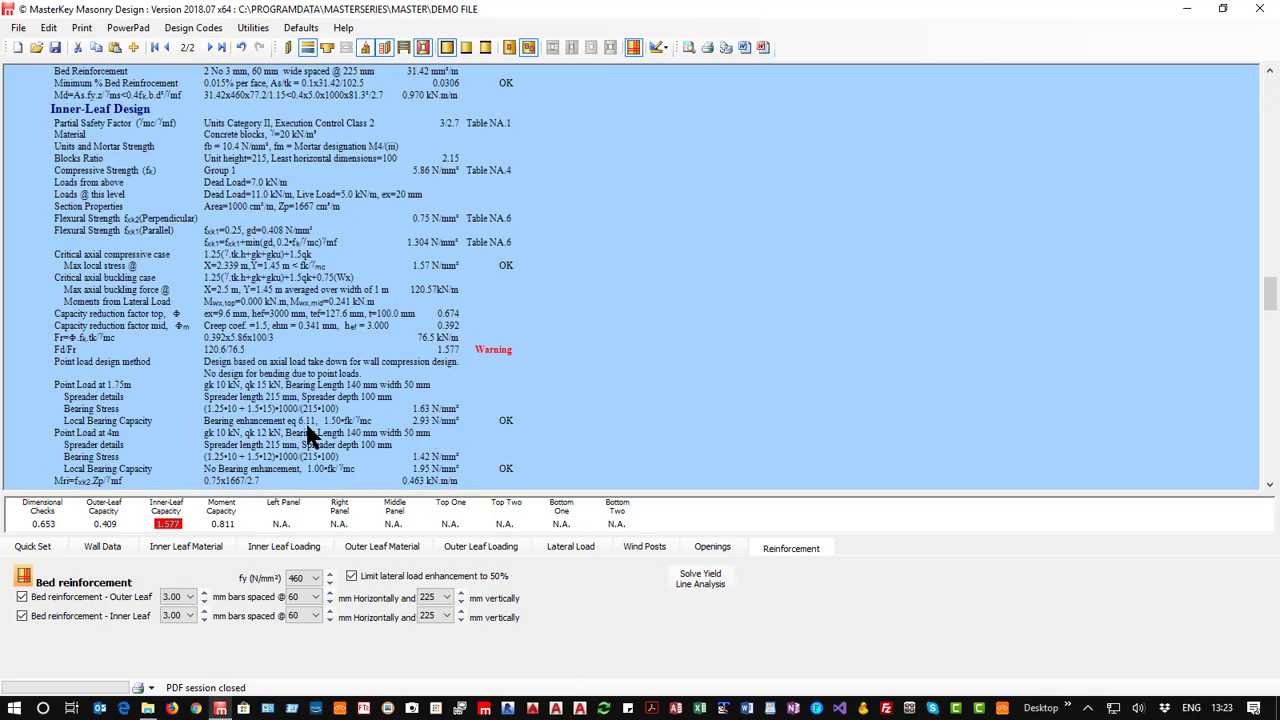
scroll(310, 436, "down", 2)
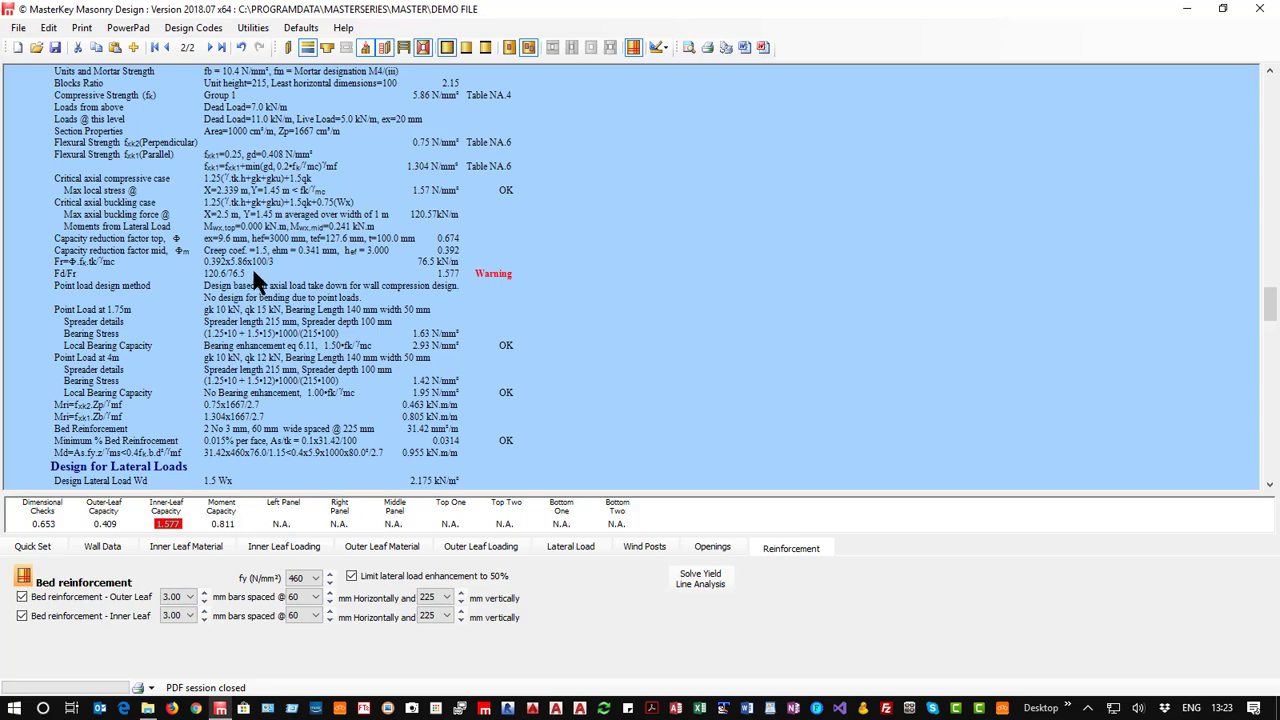
scroll(258, 280, "up", 17)
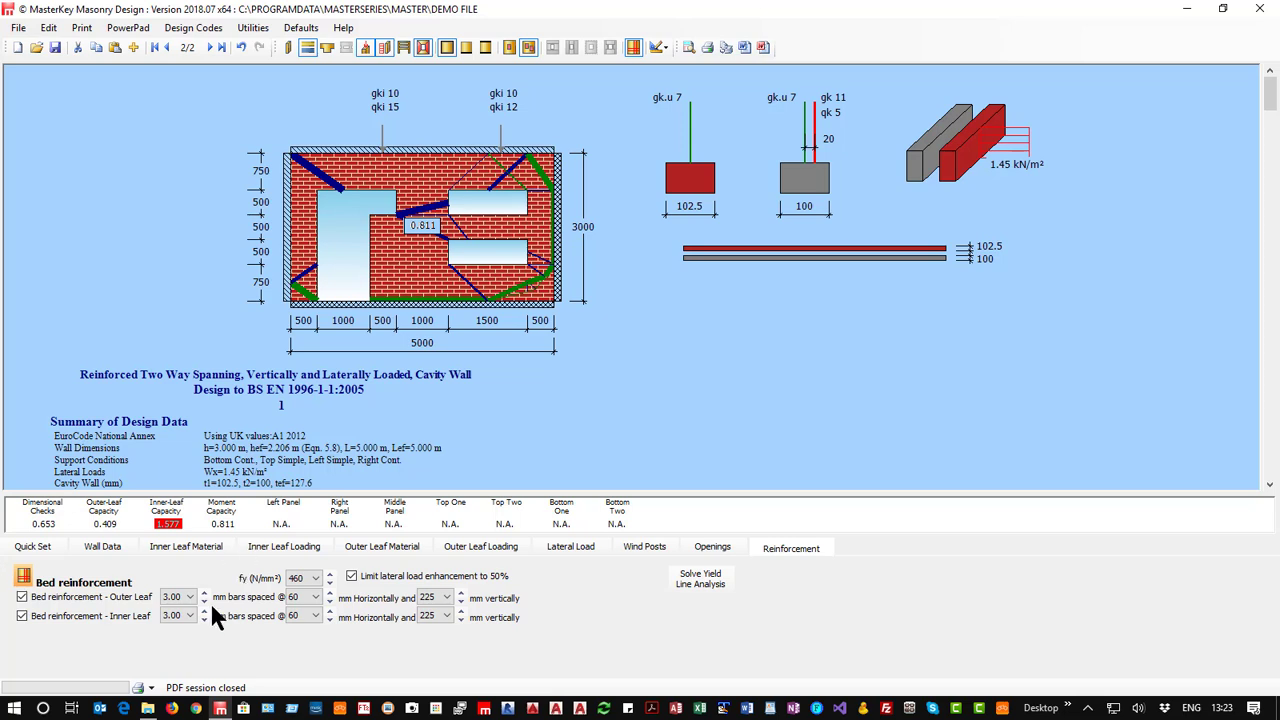
left_click(23, 577)
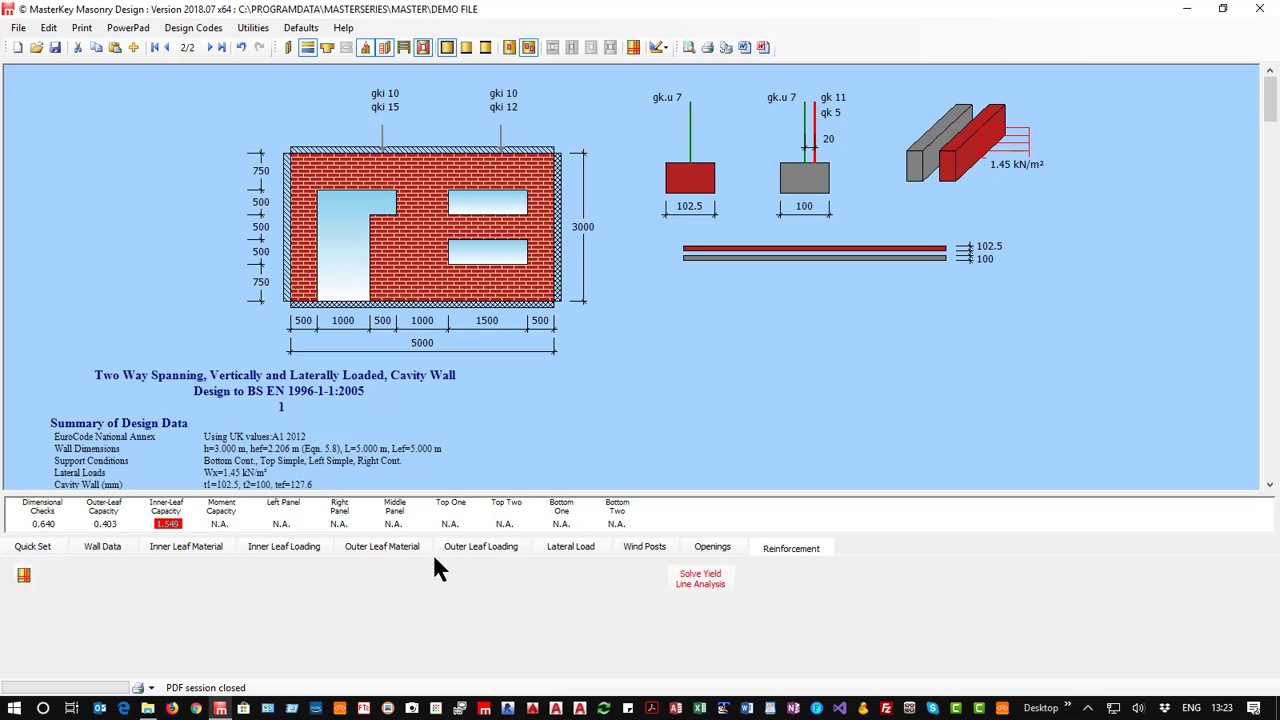
Enable wind posts with a 100x50 PFC 10 (S 355) post at 2.5 m and solve the yield line analysis.
left_click(645, 550)
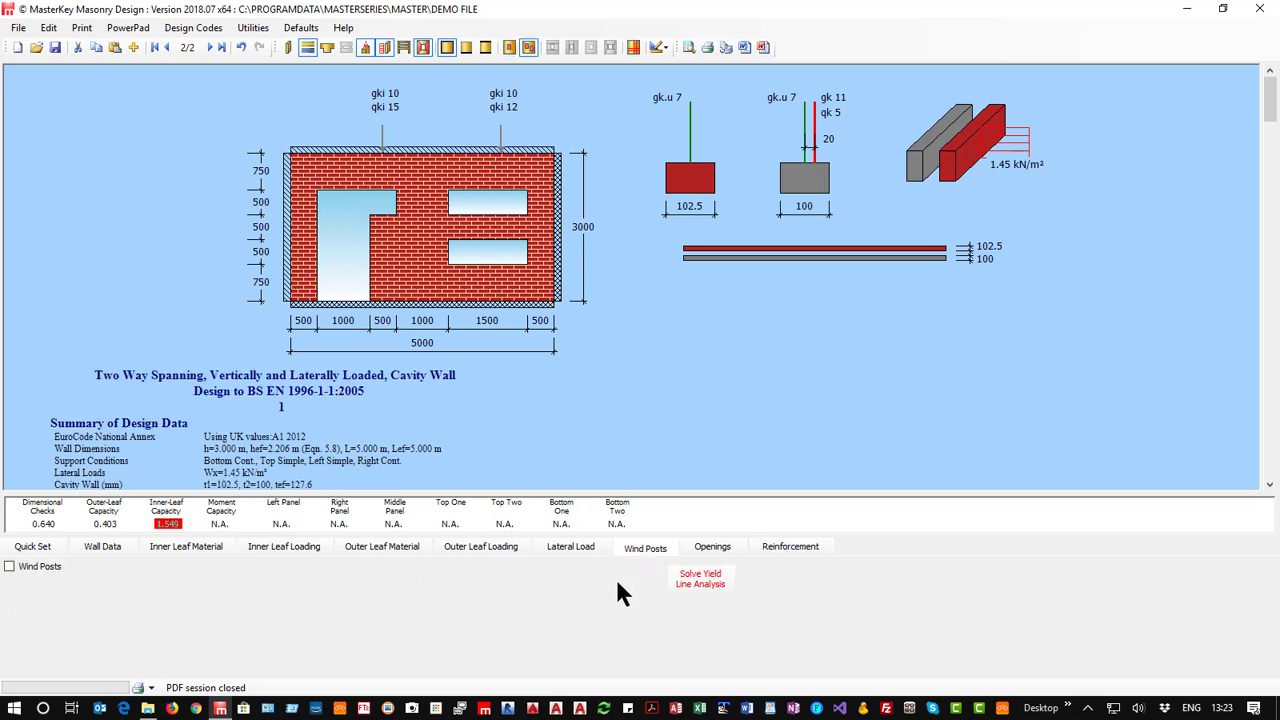
left_click(9, 566)
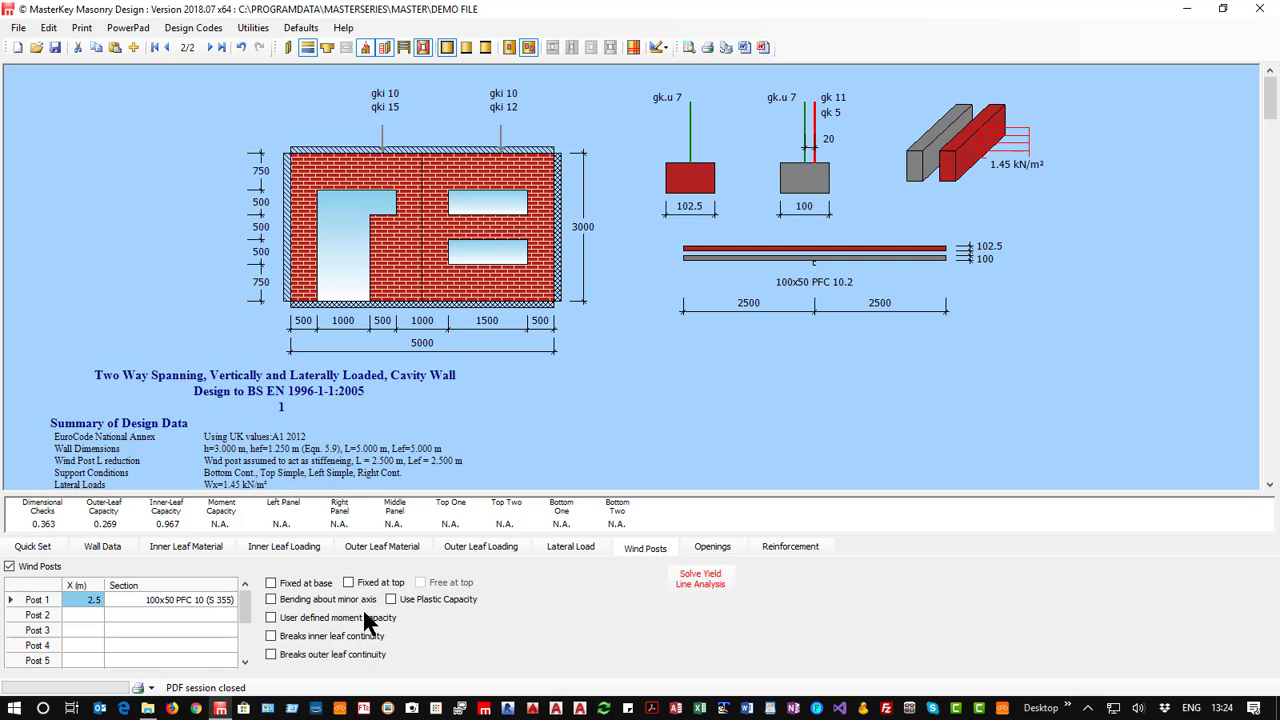
left_click(703, 581)
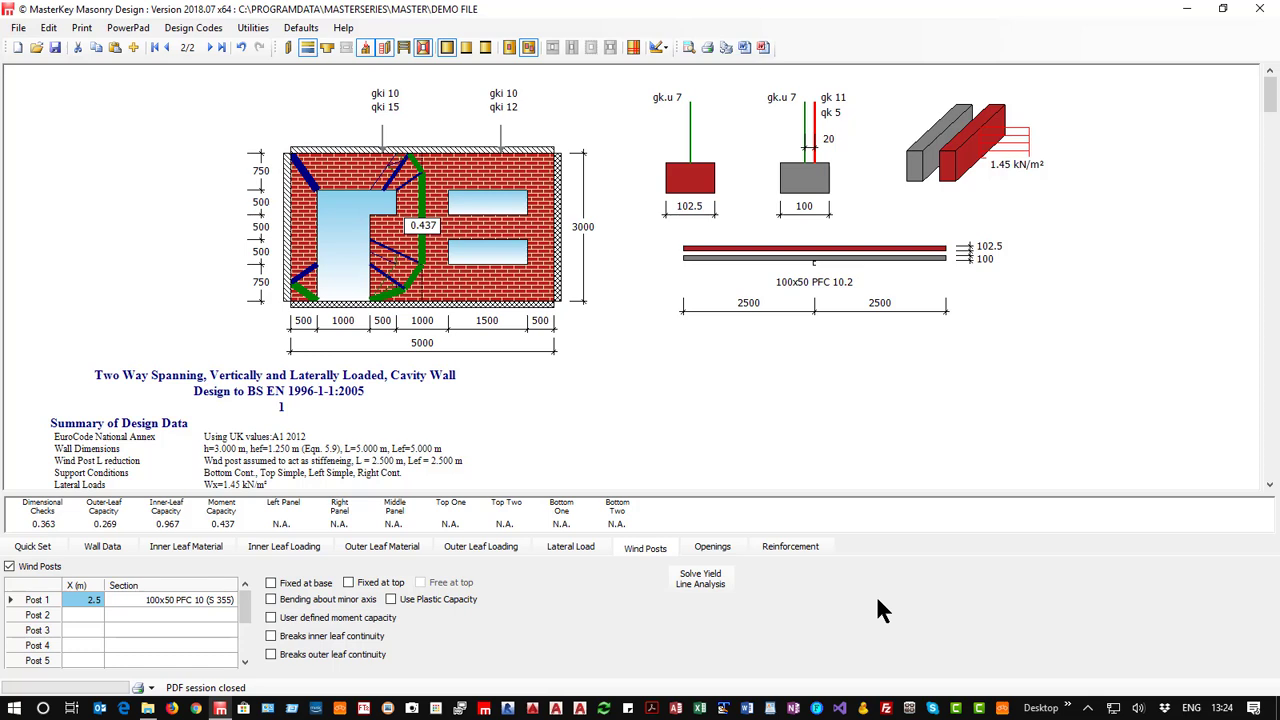
Review the steel section types and steel grades available for wind post 1, leaving its section as it is.
left_click(152, 598)
left_click(223, 600)
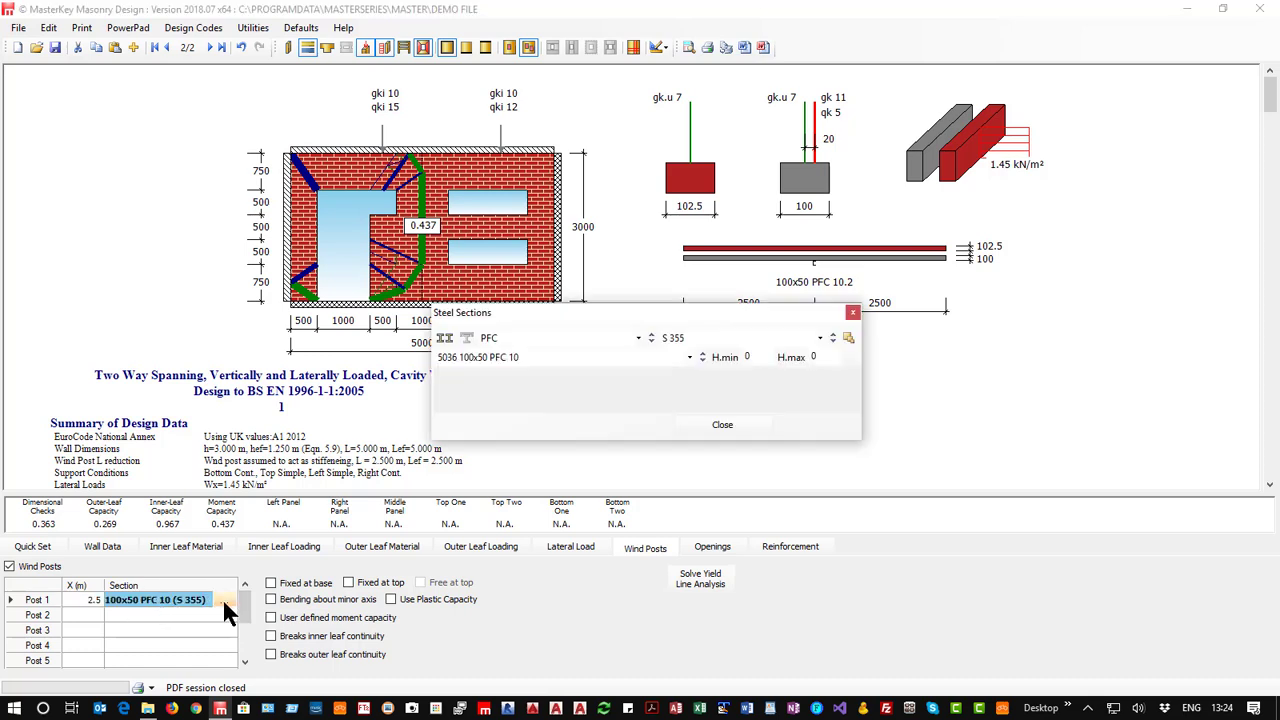
left_click(638, 338)
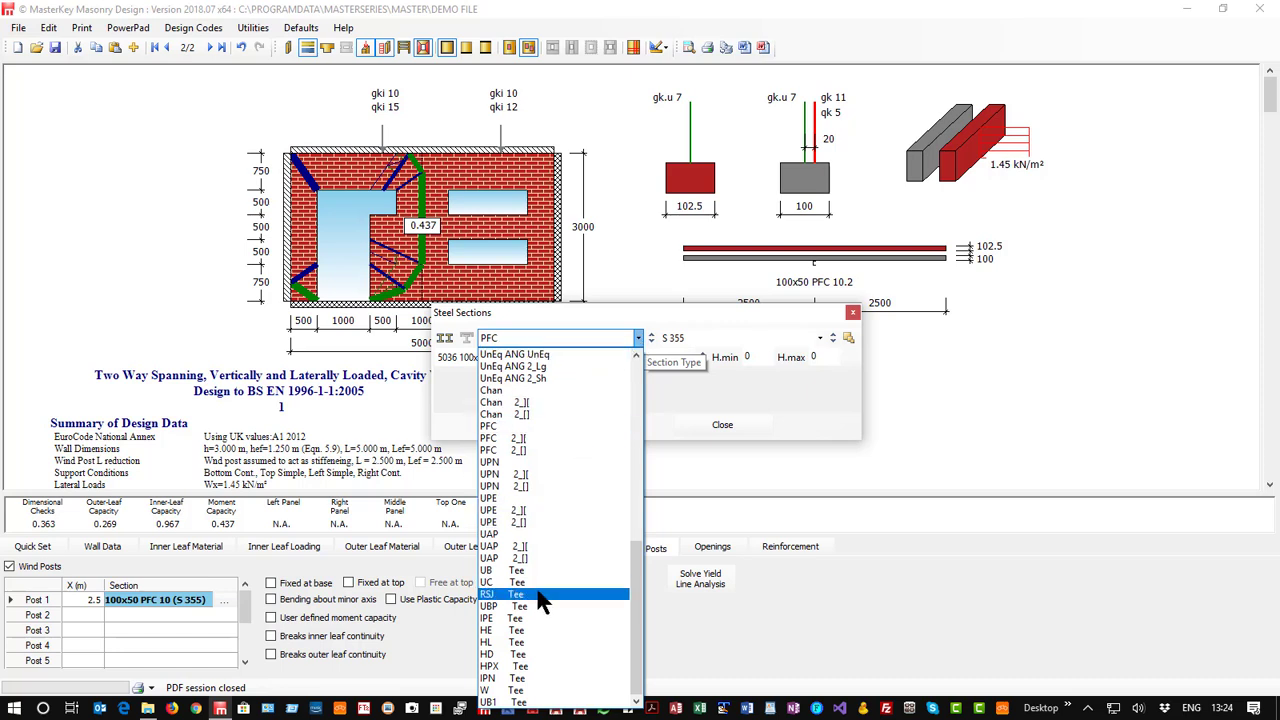
scroll(560, 465, "up", 10)
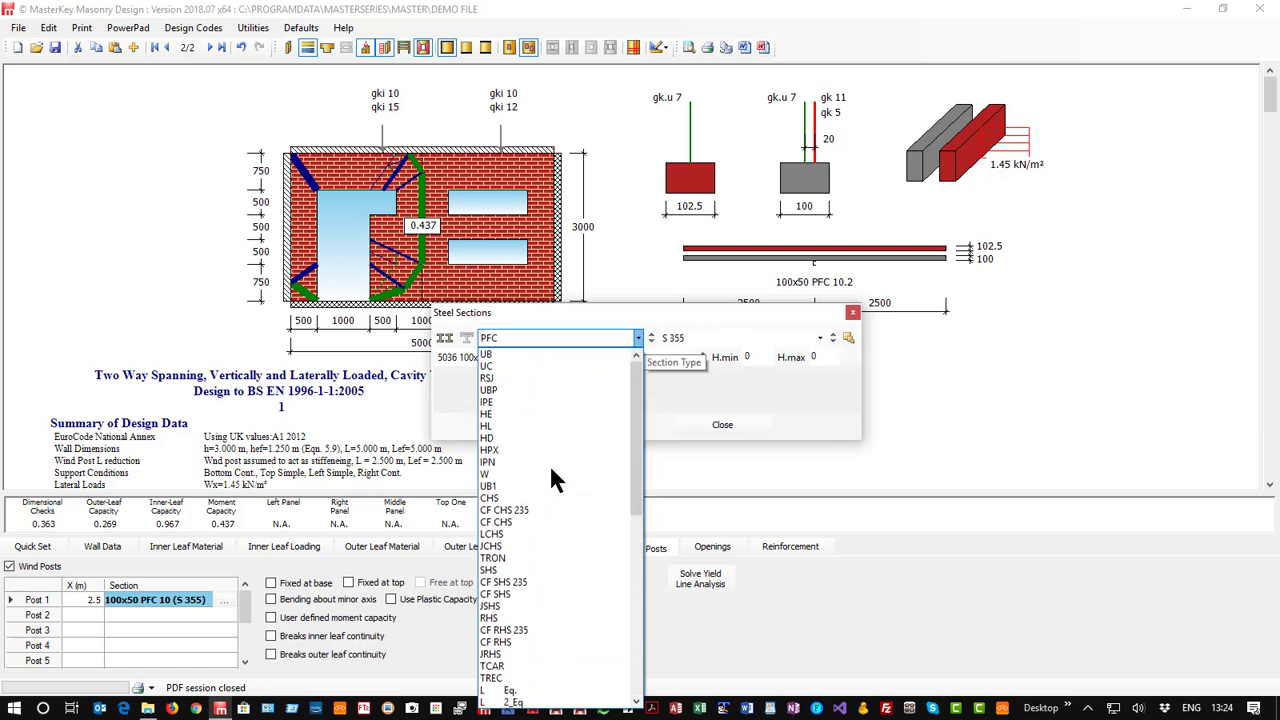
scroll(516, 560, "down", 4)
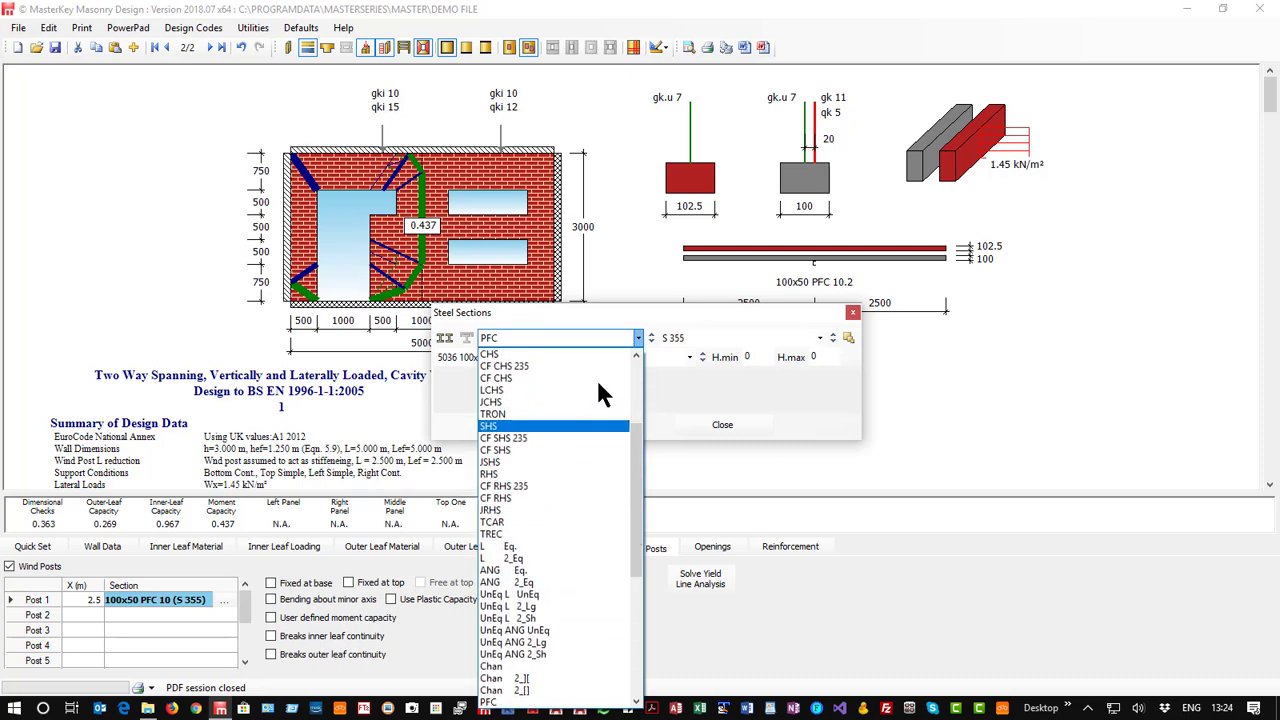
left_click(738, 292)
left_click(668, 338)
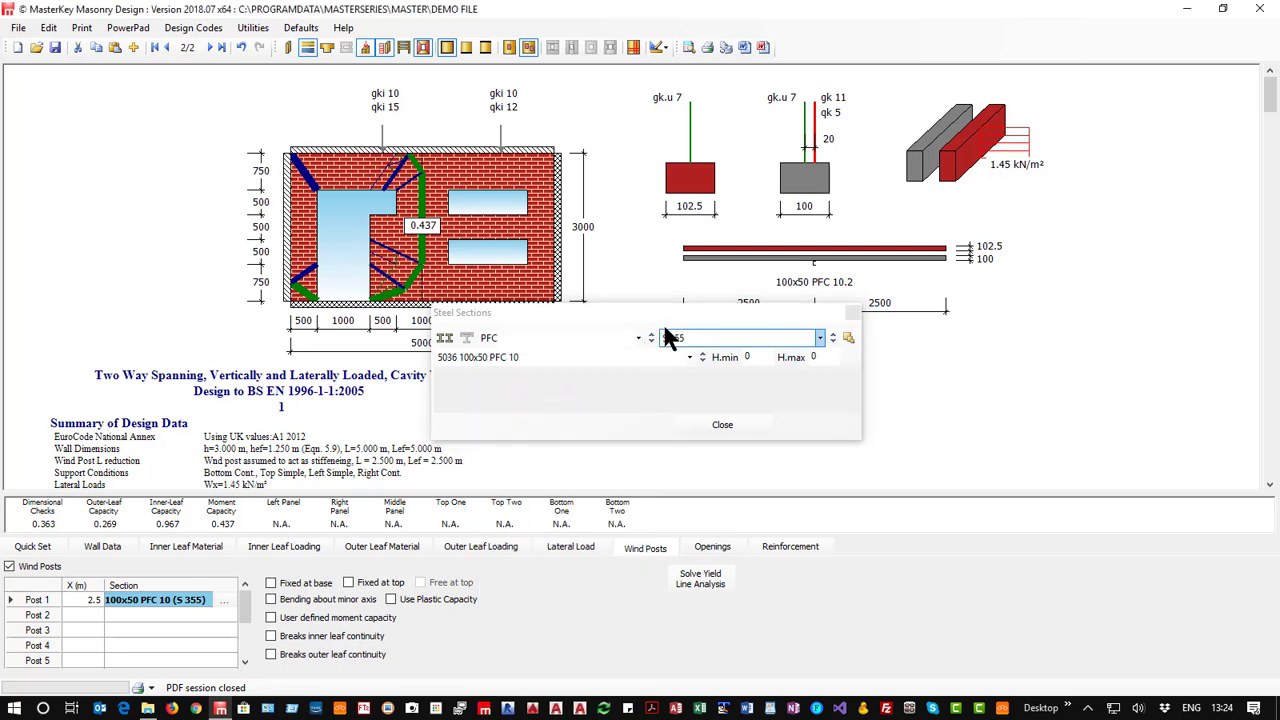
left_click(697, 340)
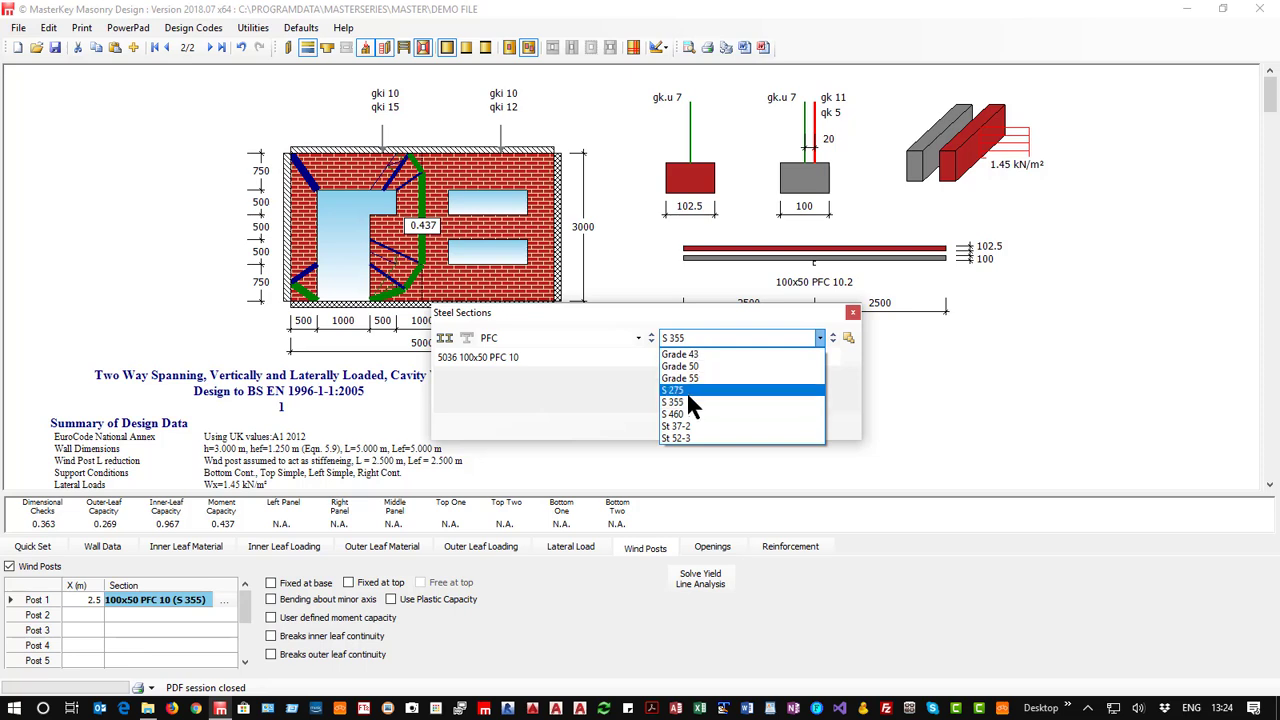
left_click(855, 314)
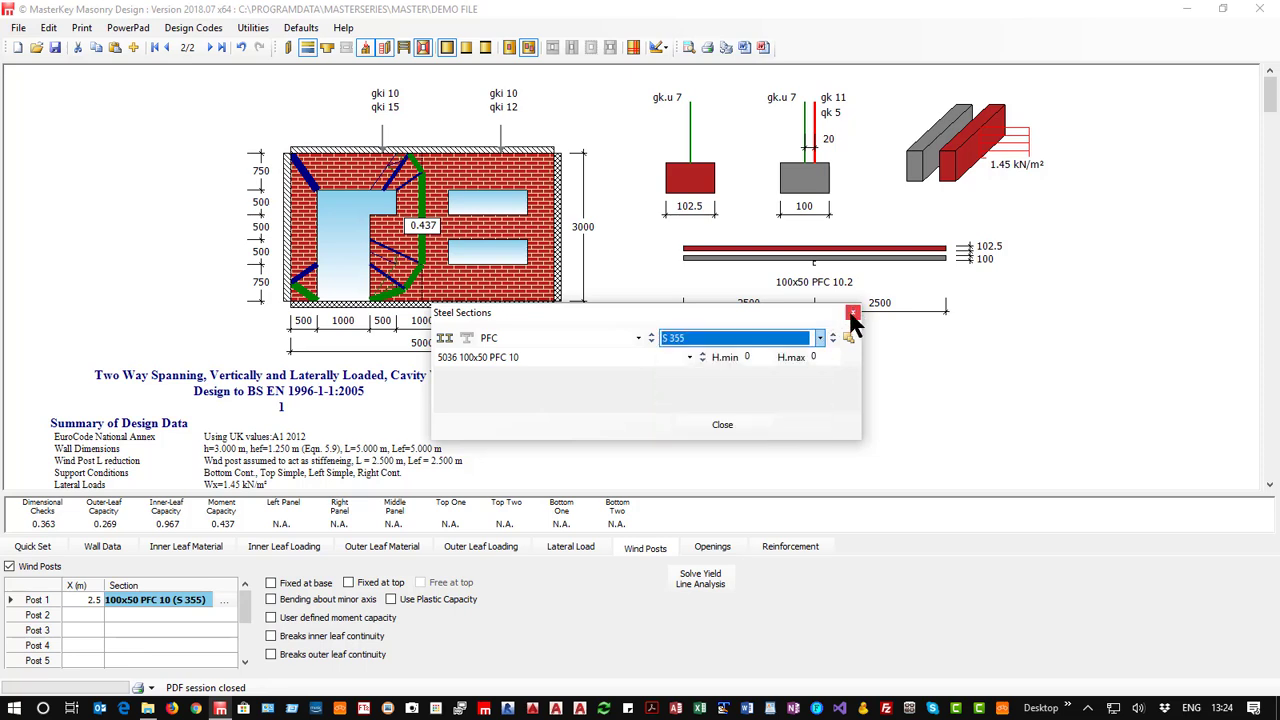
left_click(853, 313)
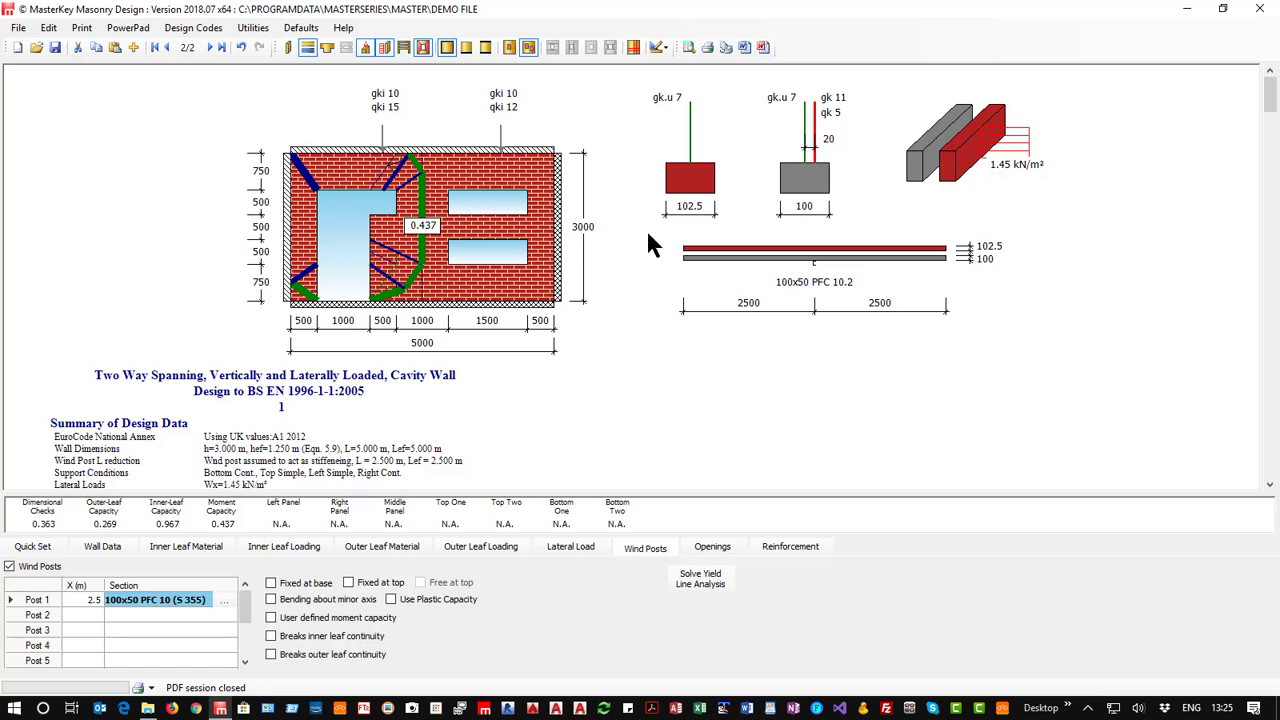
Change wind post 1 to a 25x25x3 L equal angle in S 355 and solve the yield line analysis.
left_click(224, 600)
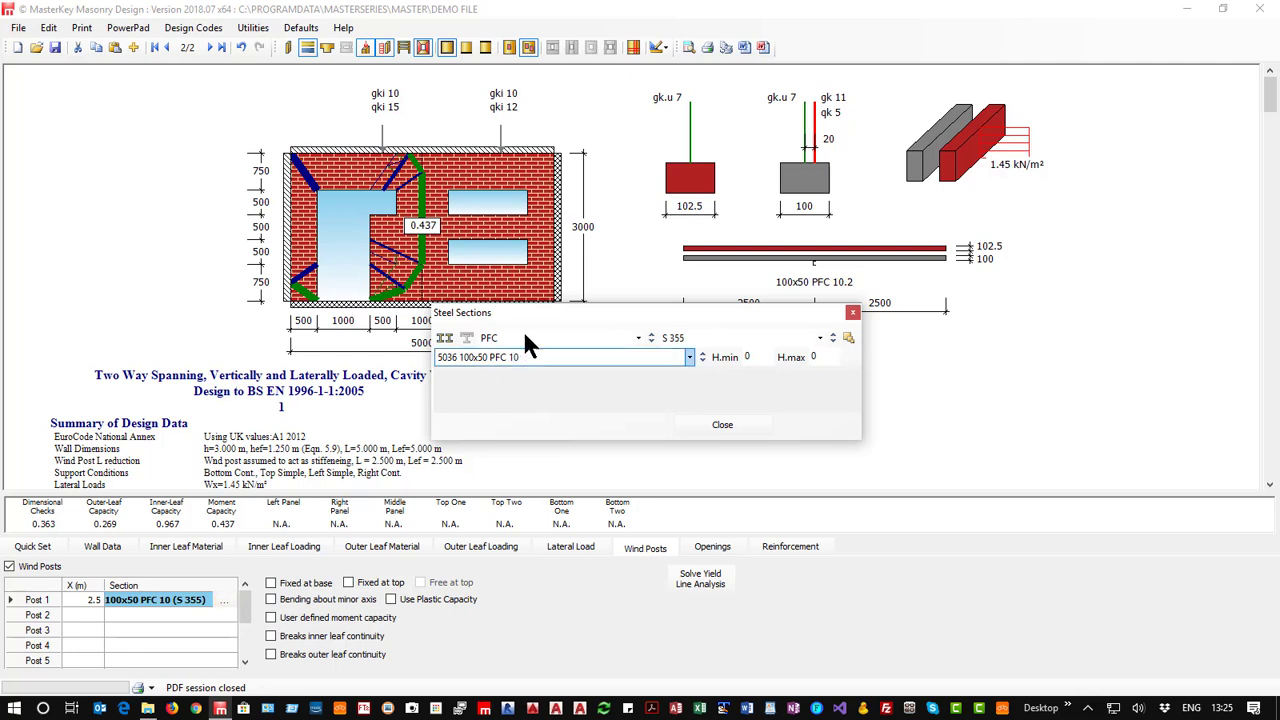
left_click(564, 350)
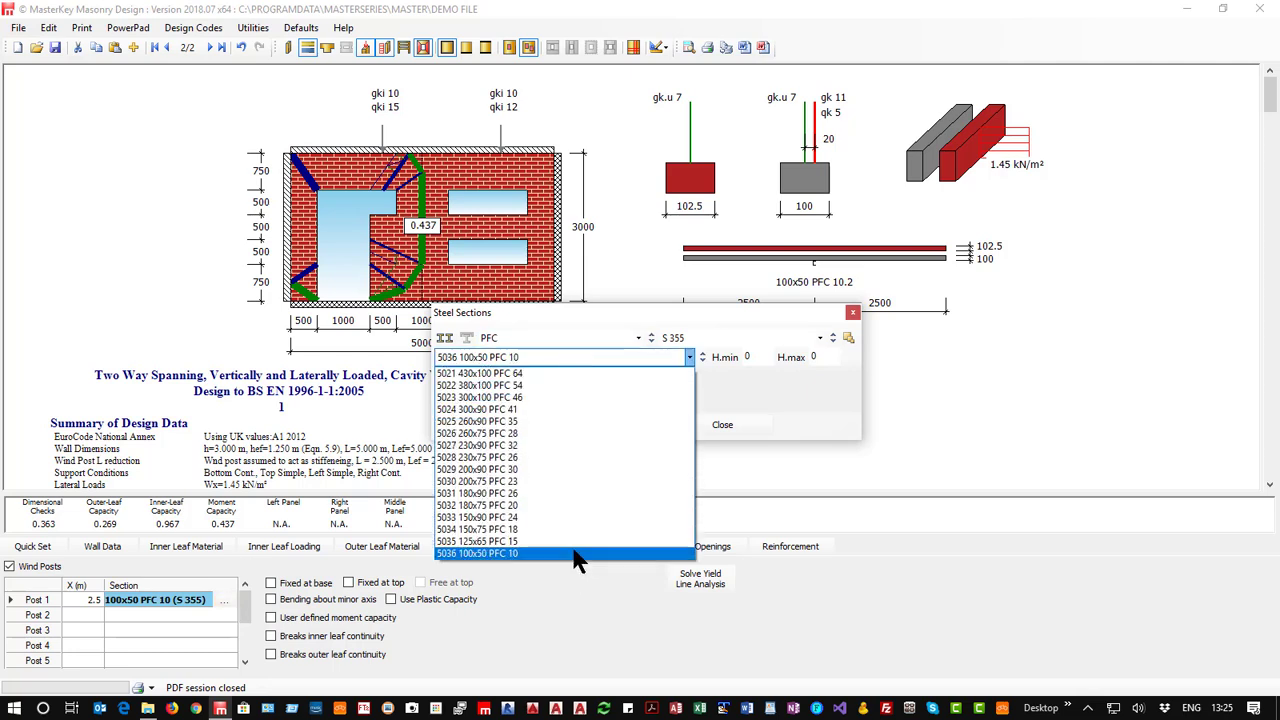
left_click(600, 350)
left_click(600, 342)
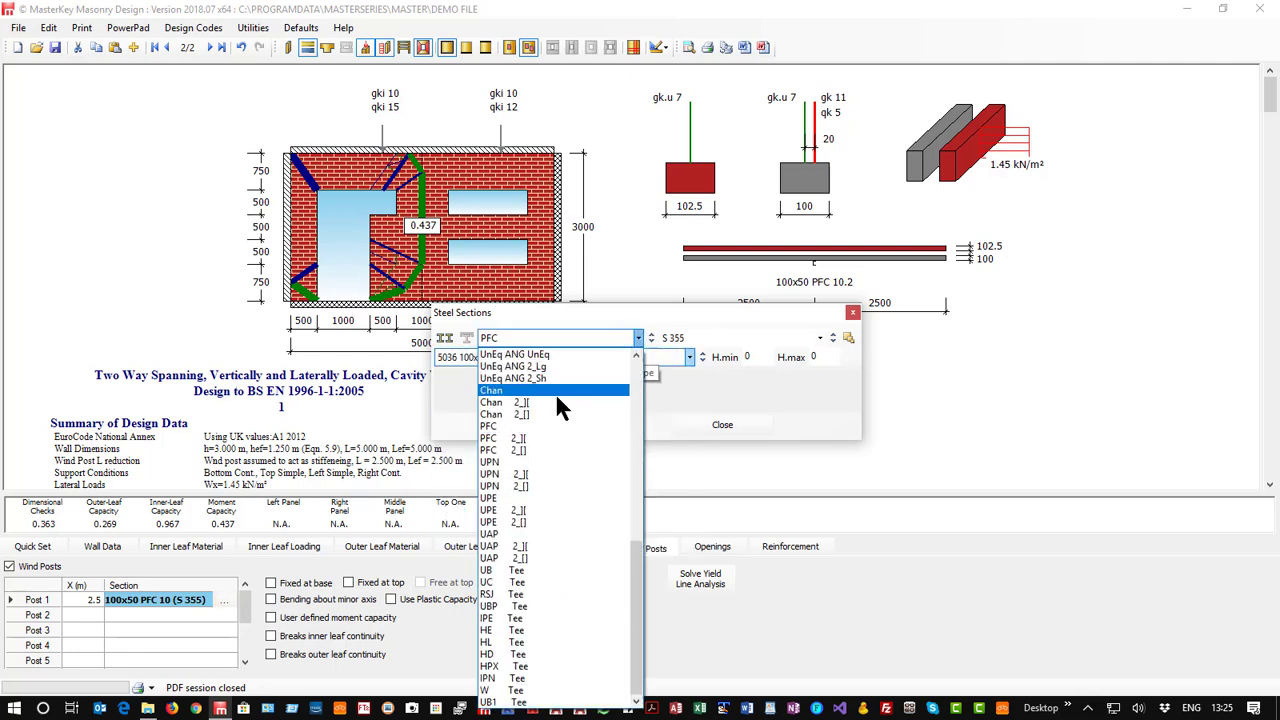
scroll(530, 440, "up", 4)
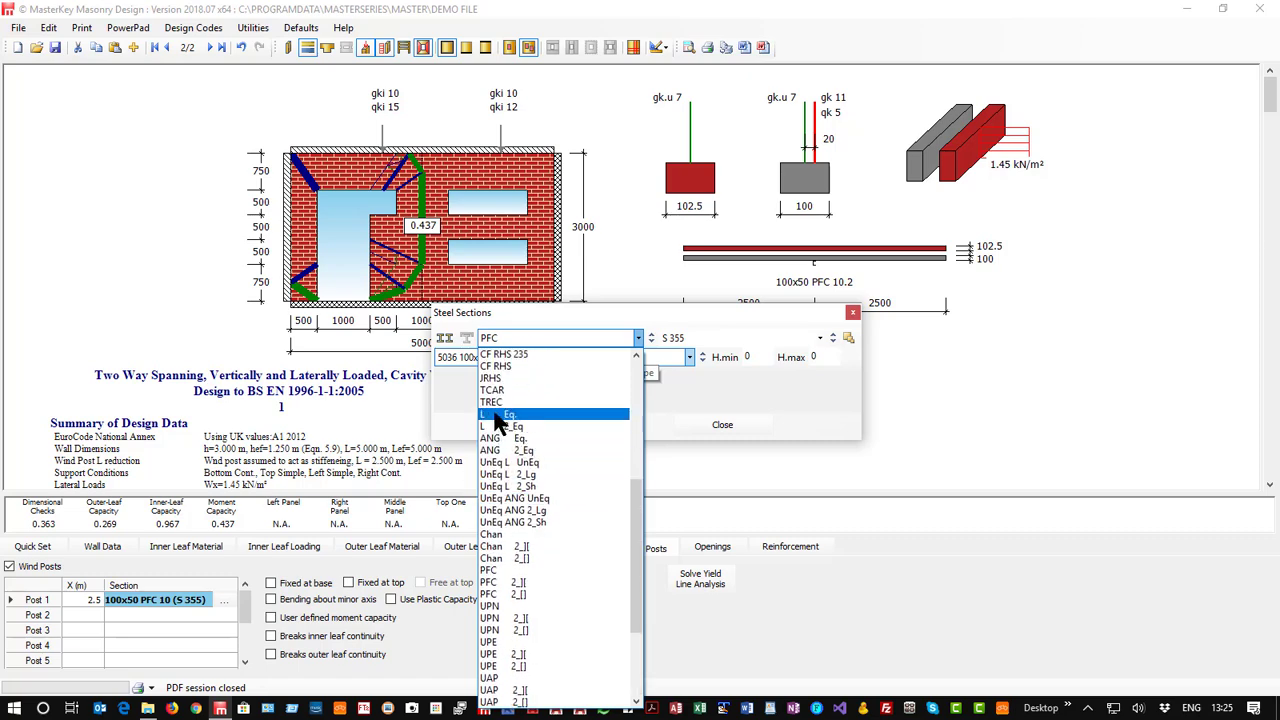
left_click(498, 424)
left_click(566, 356)
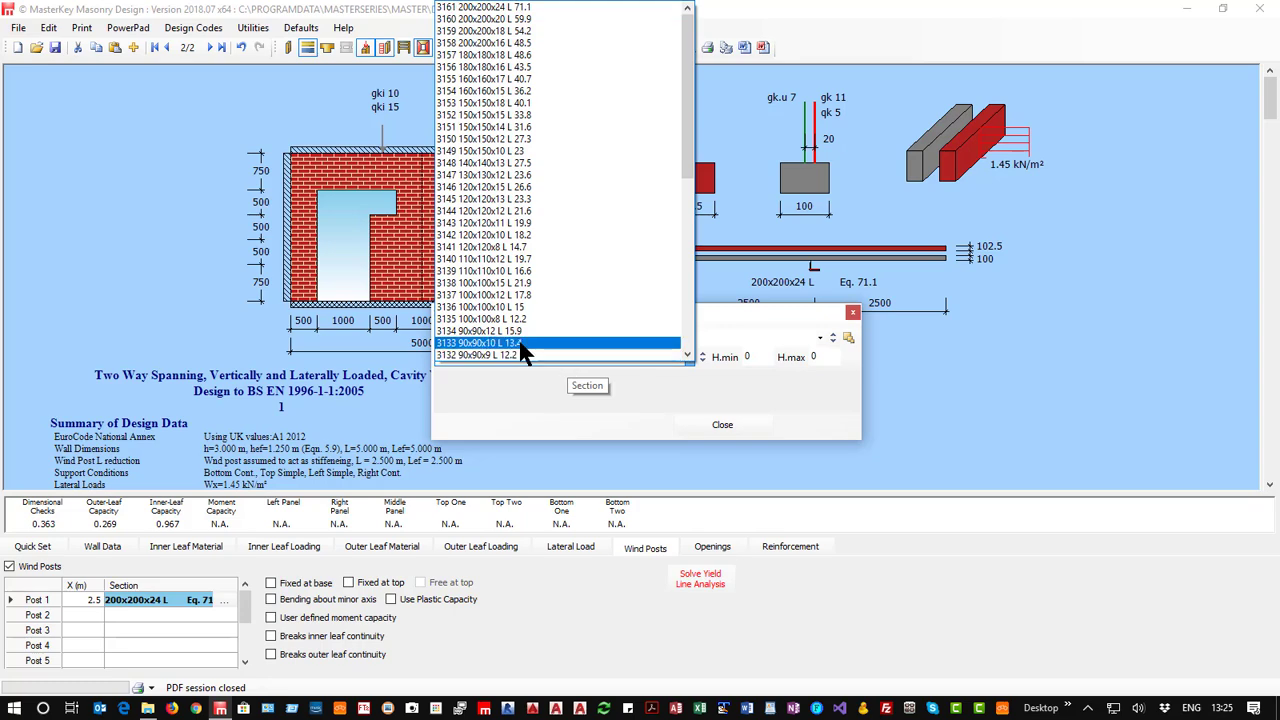
scroll(520, 345, "down", 10)
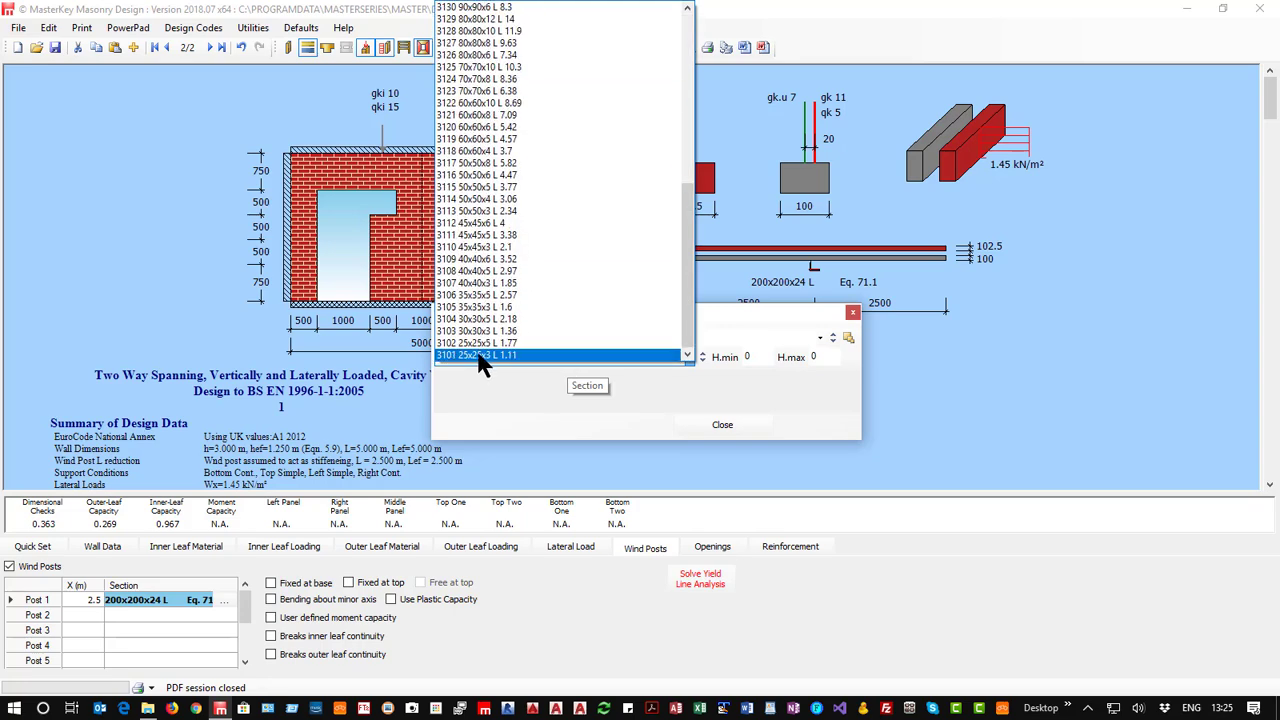
left_click(479, 357)
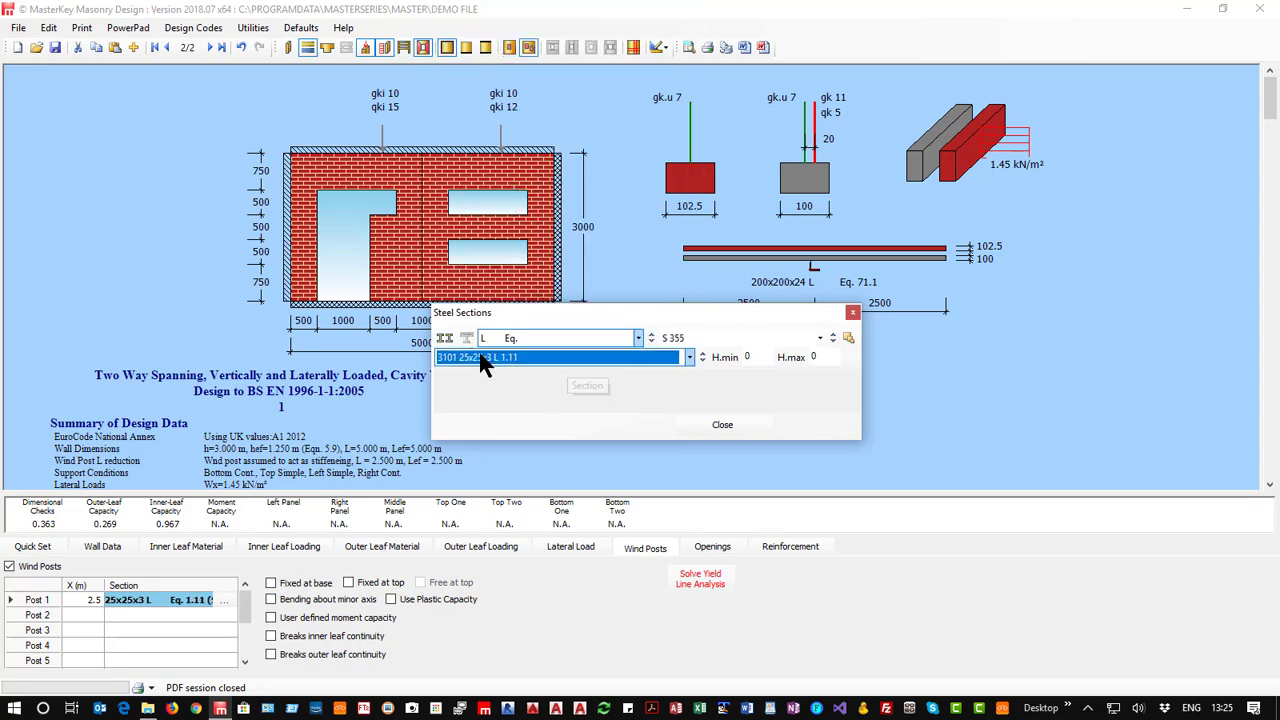
left_click(731, 425)
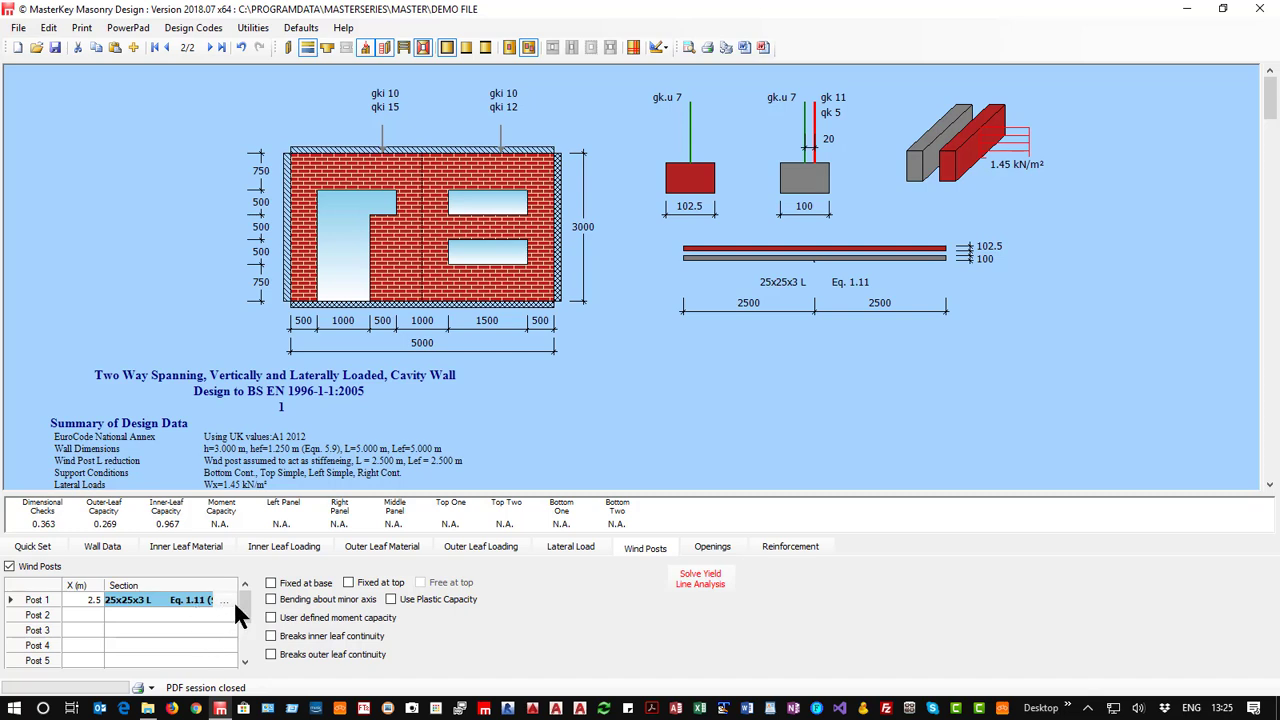
left_click(698, 580)
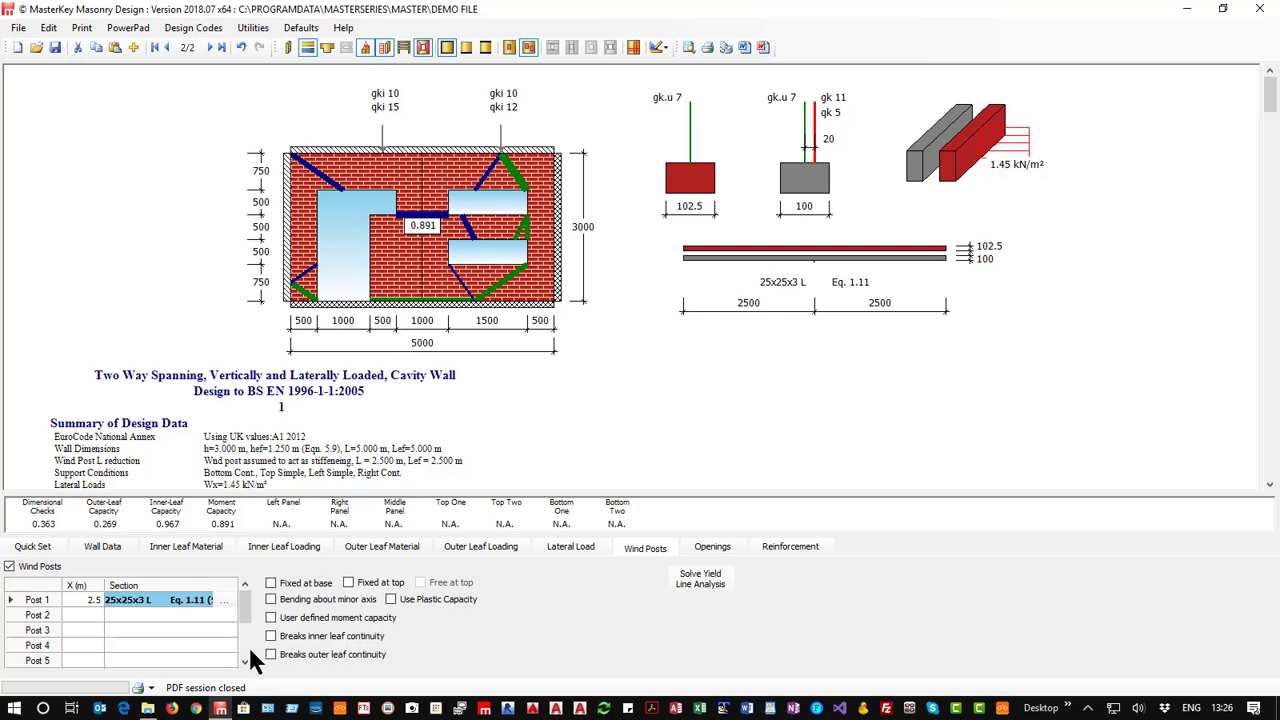
Change wind post 1 to a 150x150x14 L equal angle and re-solve the yield line analysis.
left_click(222, 599)
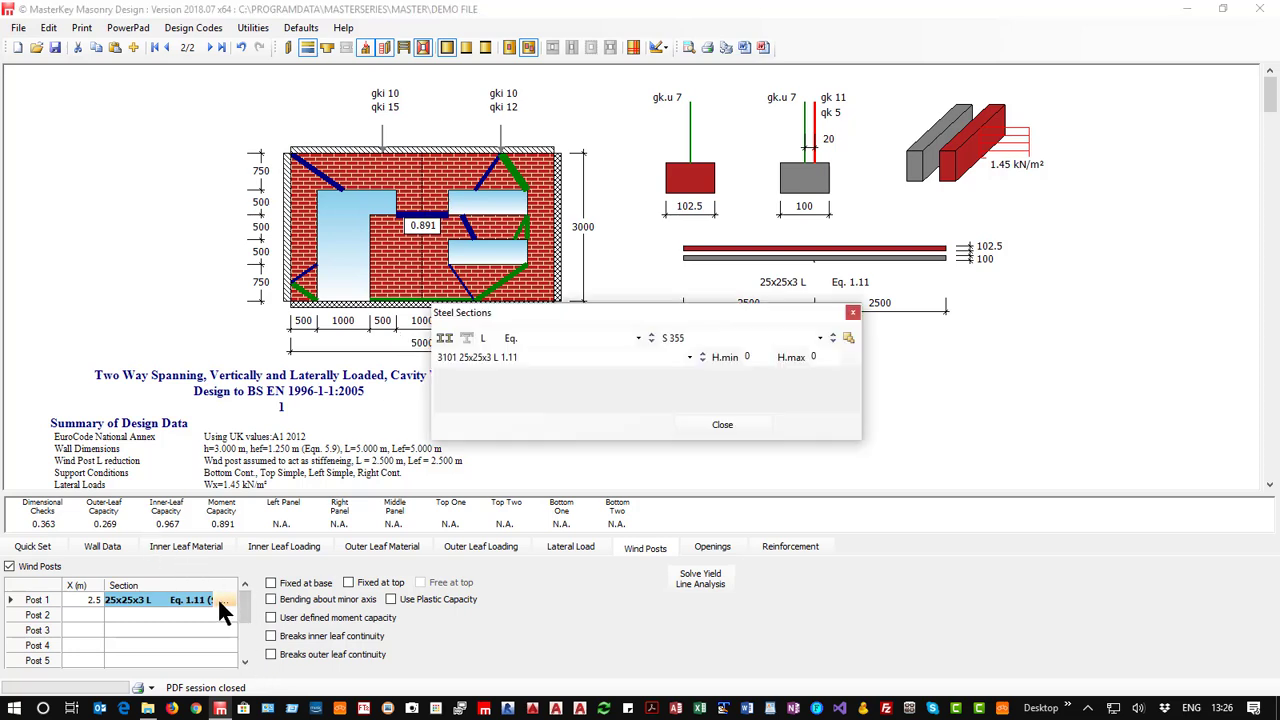
left_click(518, 355)
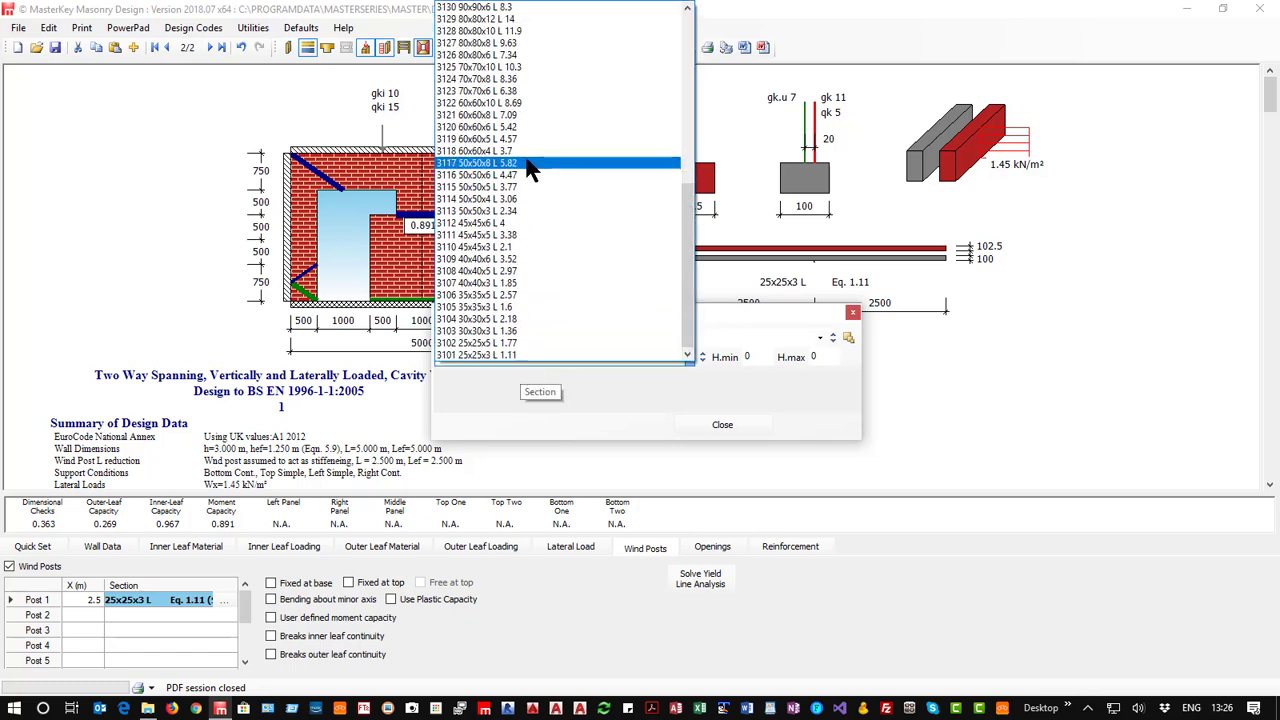
scroll(478, 185, "up", 10)
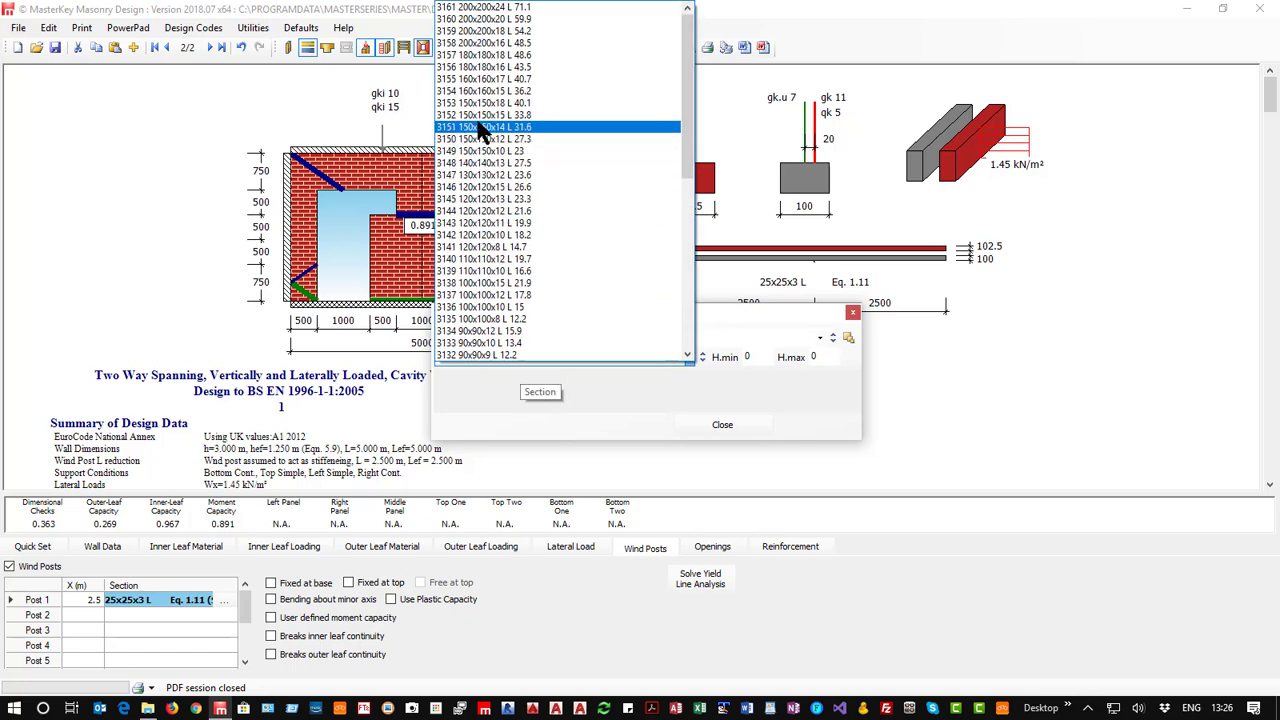
left_click(481, 129)
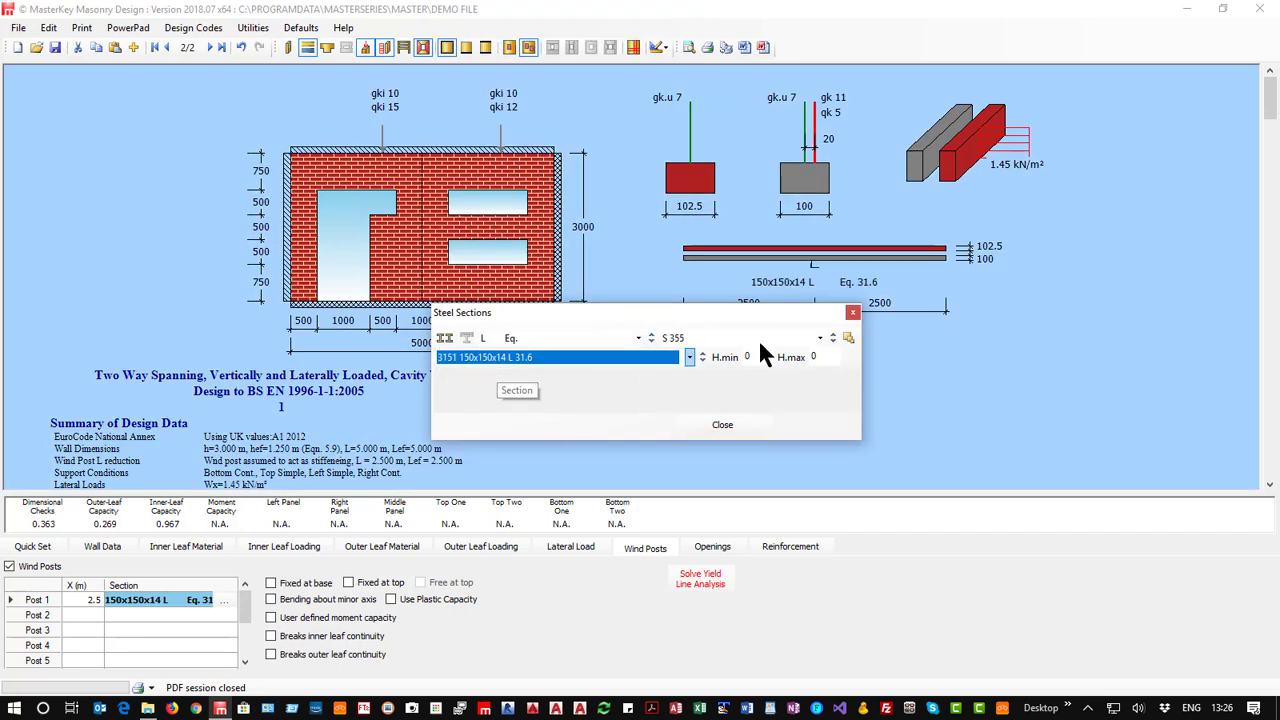
left_click(715, 428)
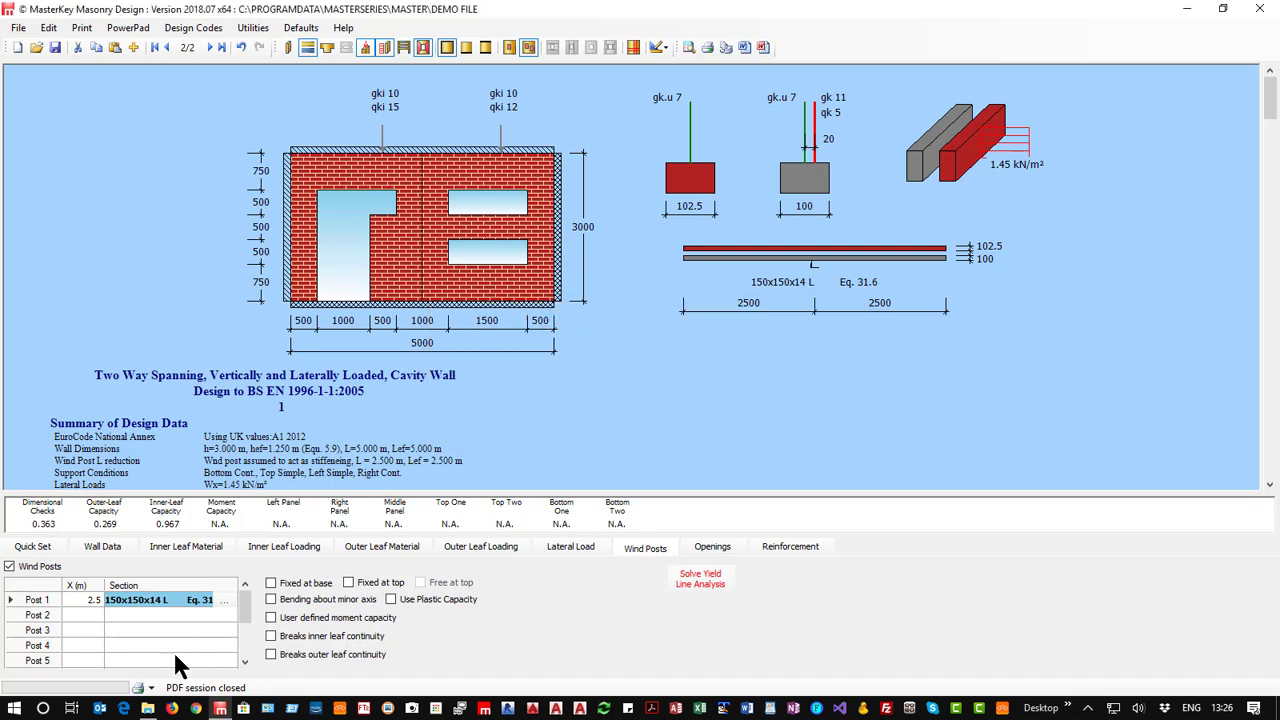
left_click(698, 578)
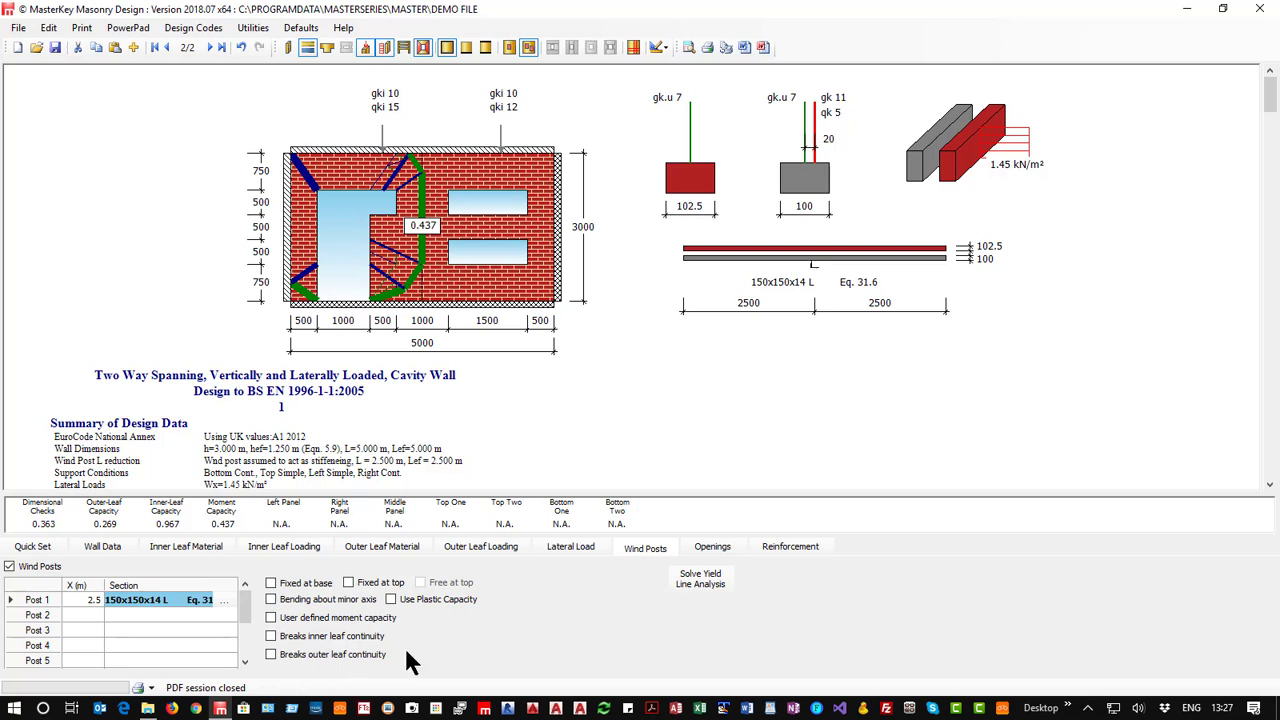
Try having the wind post break inner leaf continuity, solve, add the outer leaf break as well, and clear both options.
left_click(271, 636)
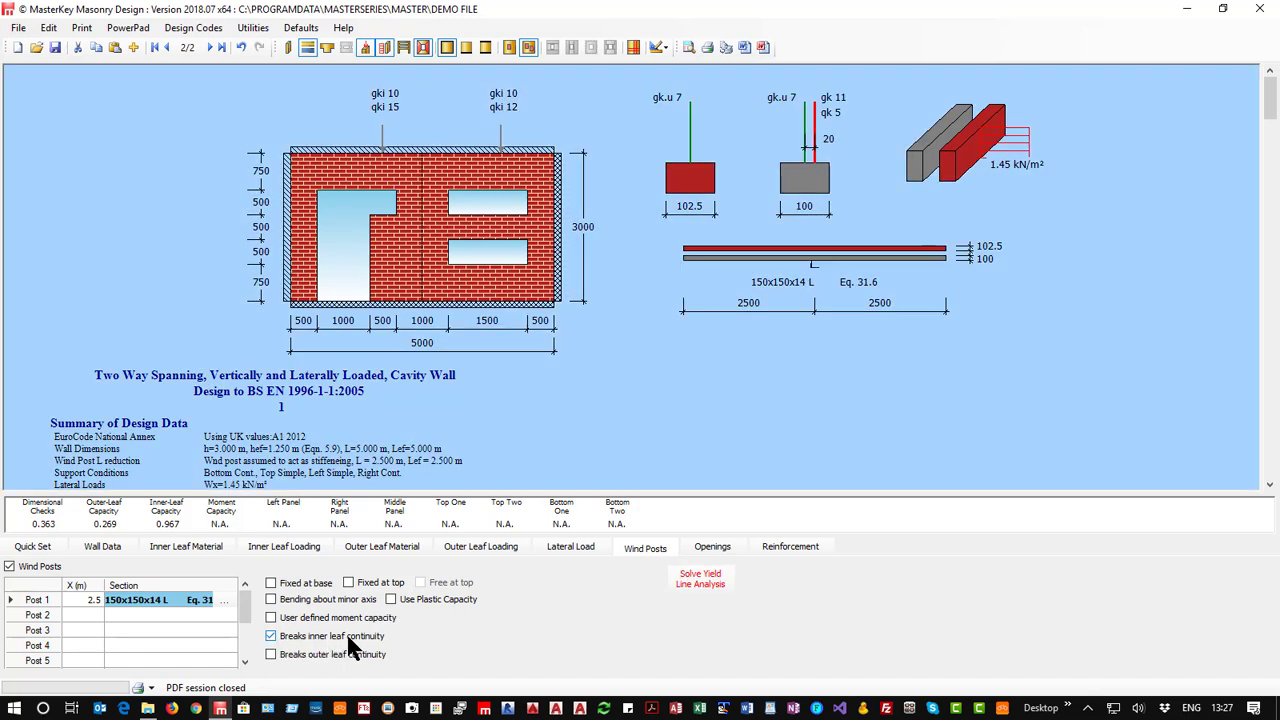
left_click(699, 579)
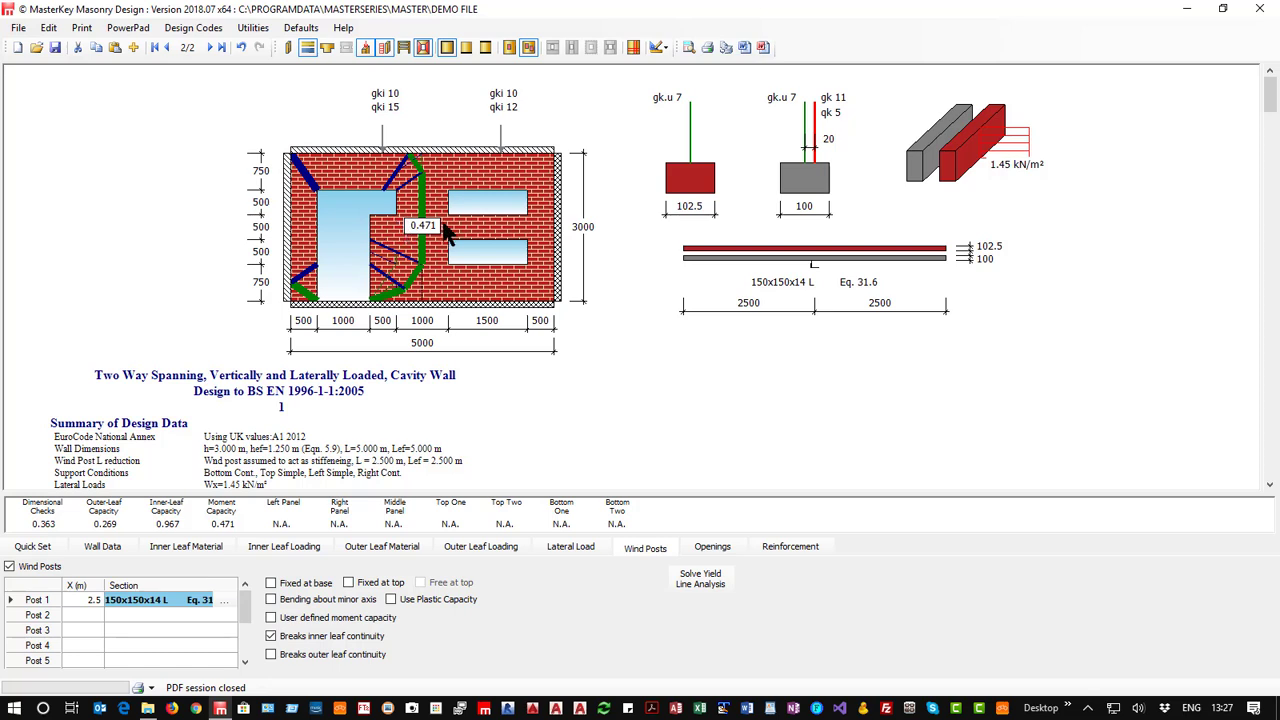
left_click(270, 655)
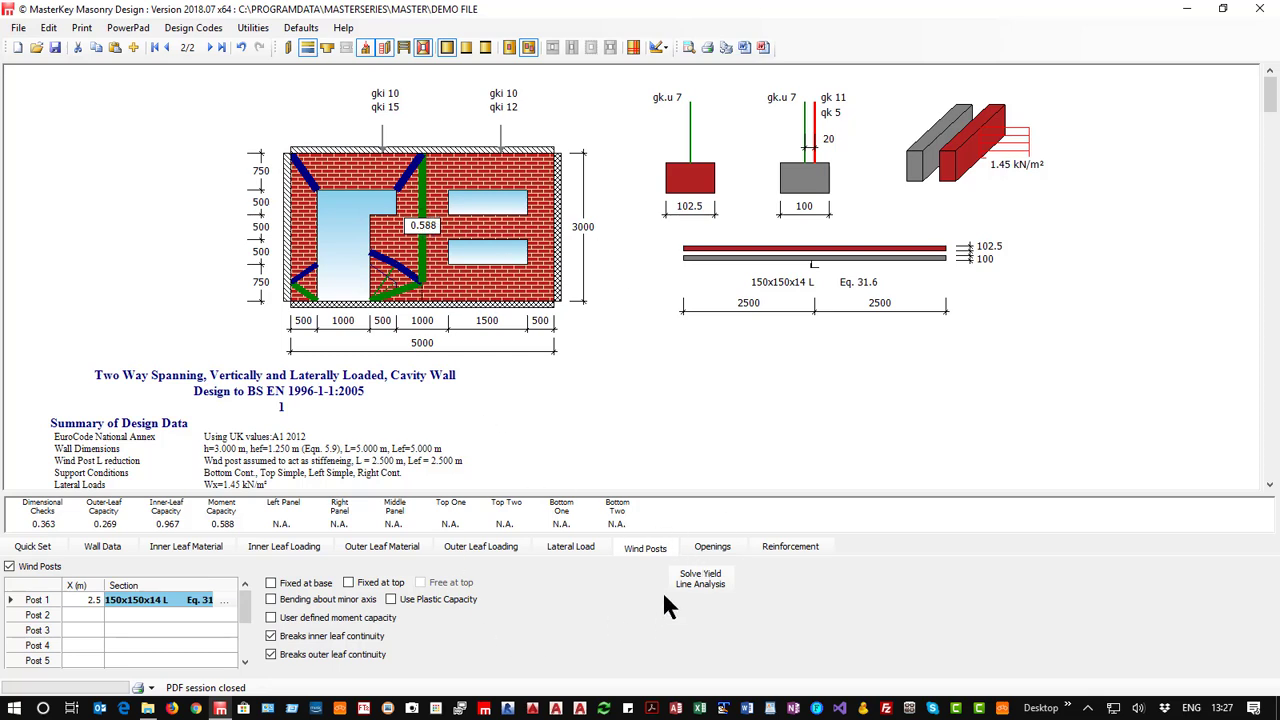
left_click(290, 636)
left_click(284, 648)
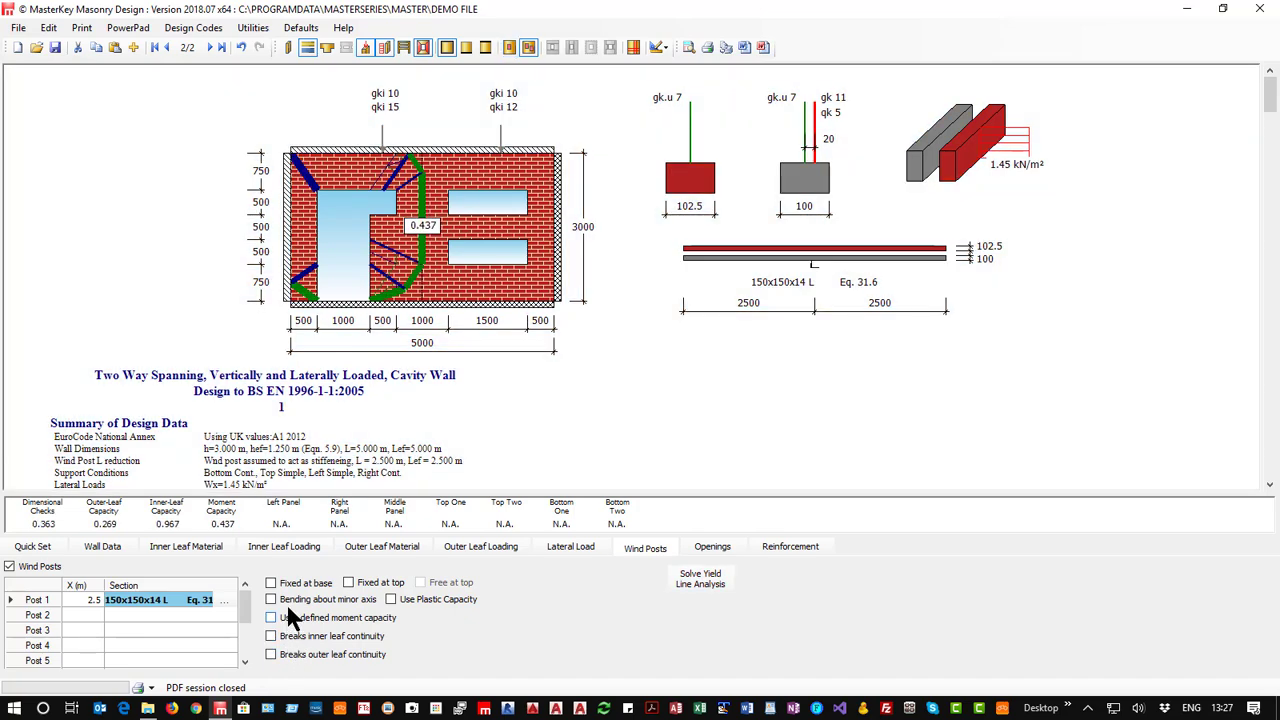
Try the wind post's fixed at base, fixed at top and plastic capacity options, and clear them all.
left_click(285, 585)
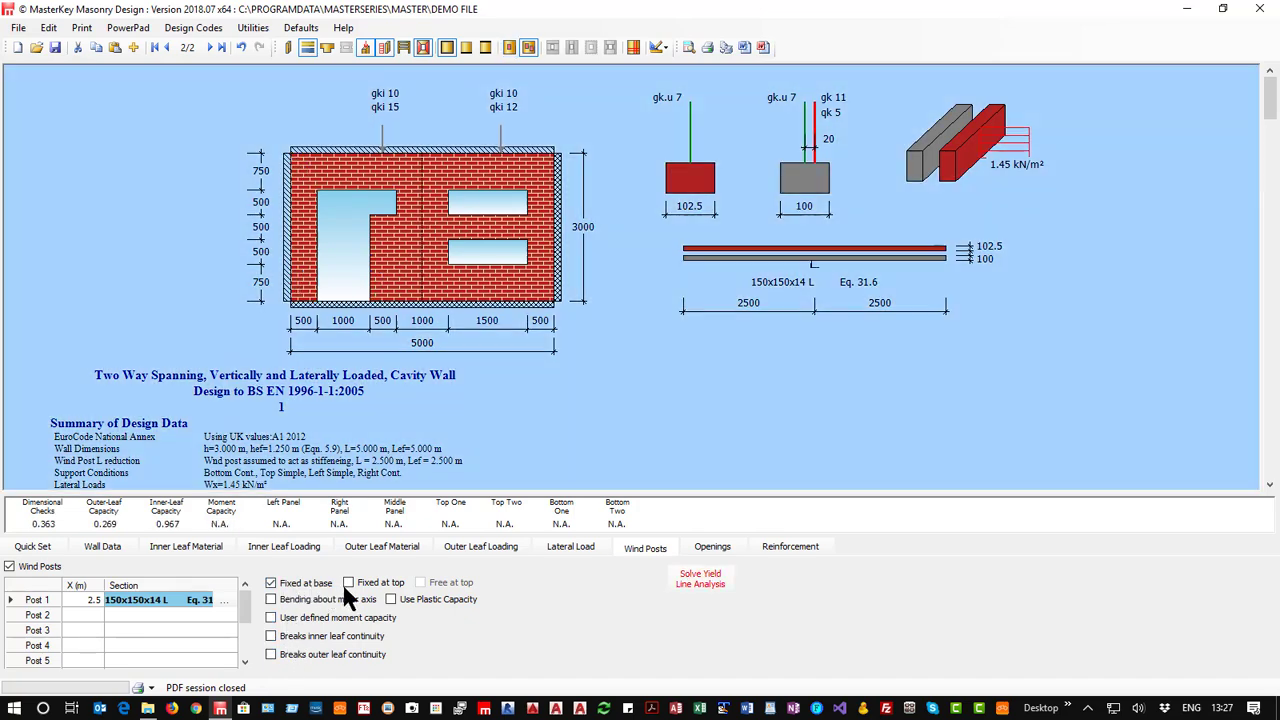
left_click(348, 583)
left_click(348, 583)
left_click(349, 583)
left_click(349, 583)
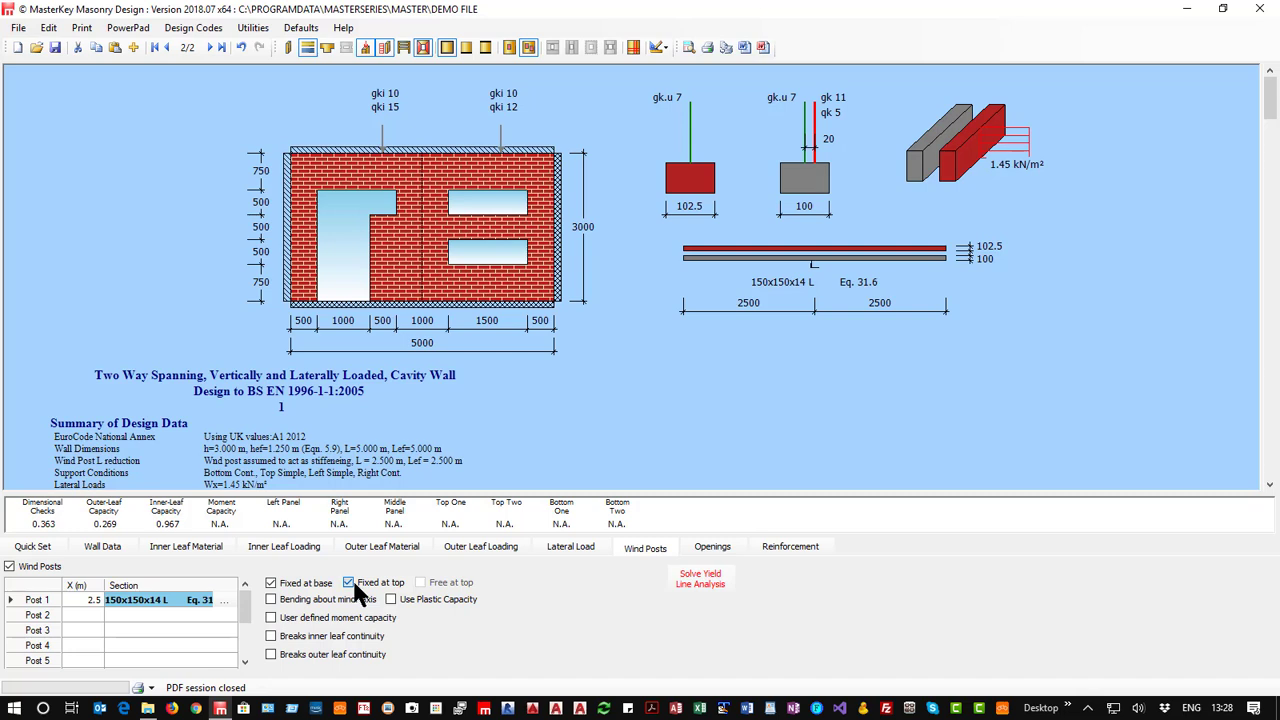
left_click(271, 583)
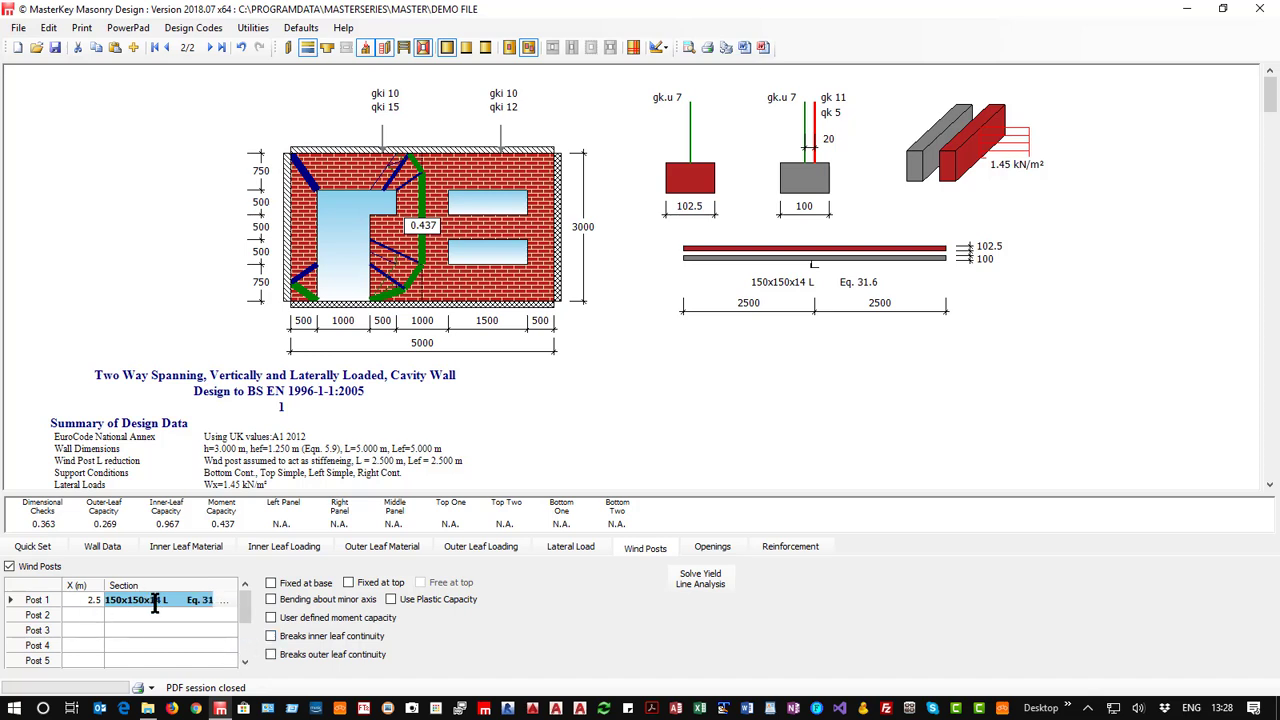
left_click(390, 599)
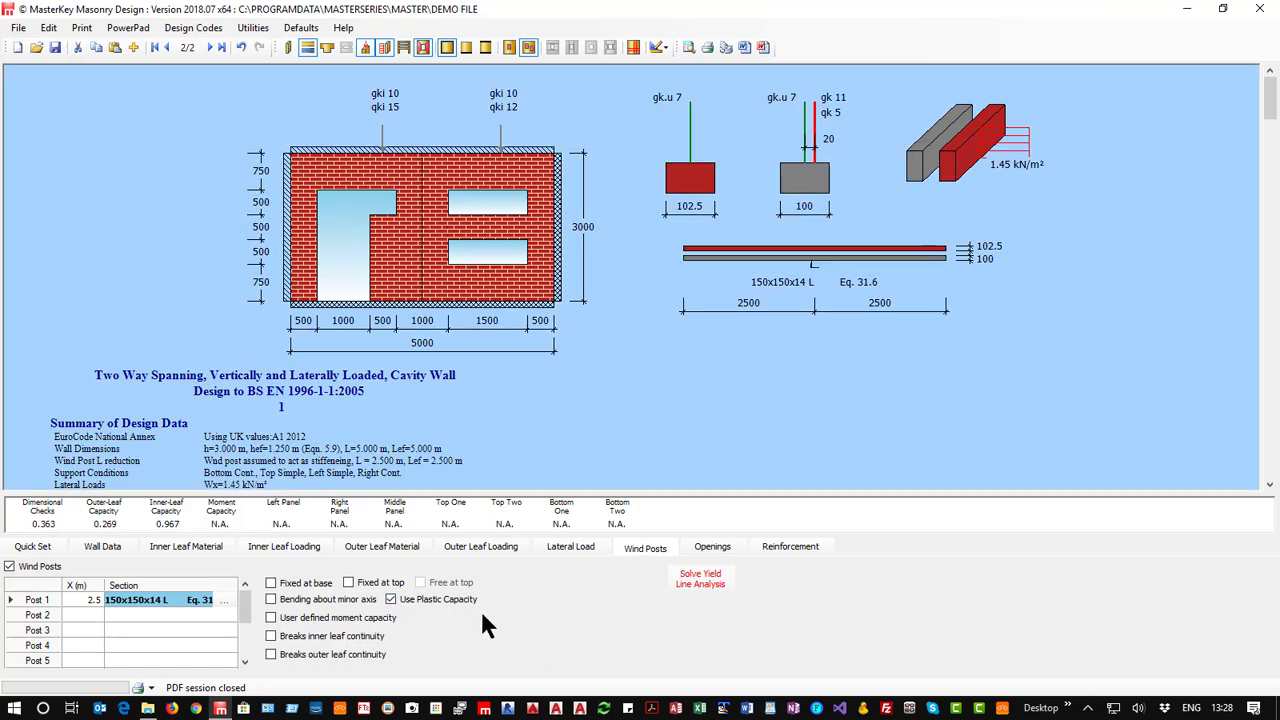
left_click(389, 600)
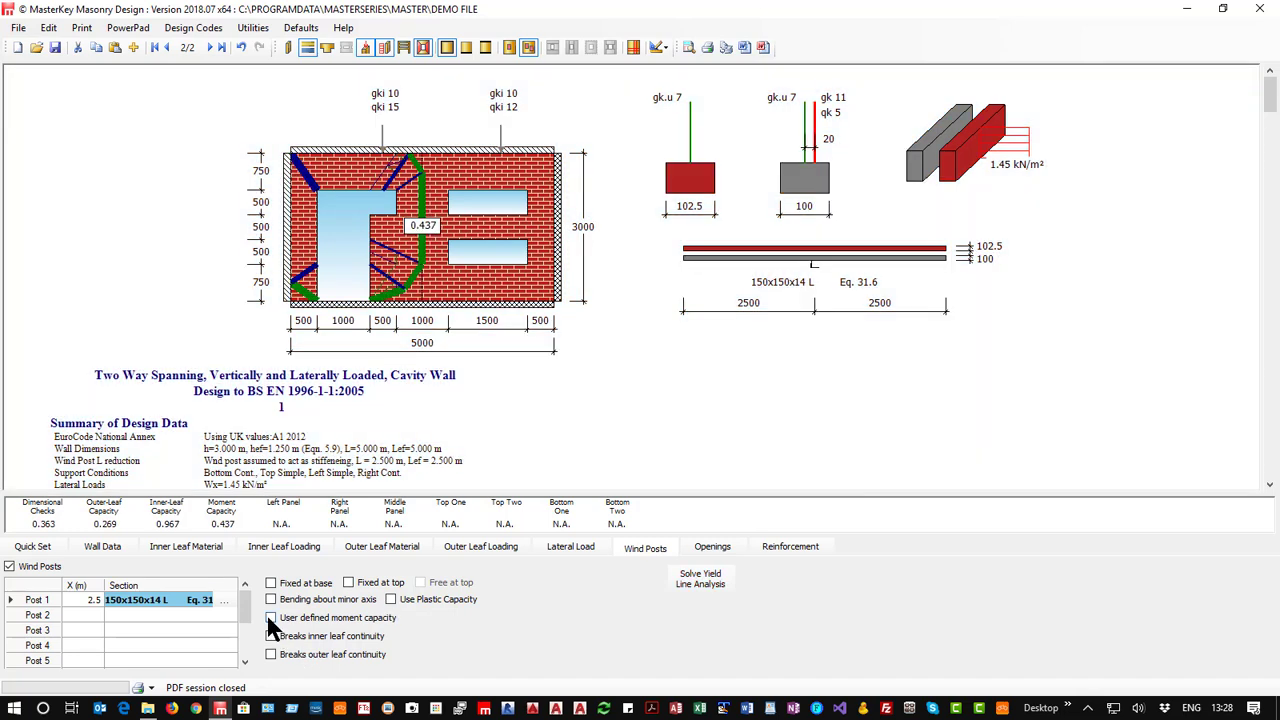
Define wind post 1 as FRED with a user-defined moment capacity of 1.25 kN.m, solve the yield line analysis and return to the quick settings.
left_click(271, 618)
left_click(120, 600)
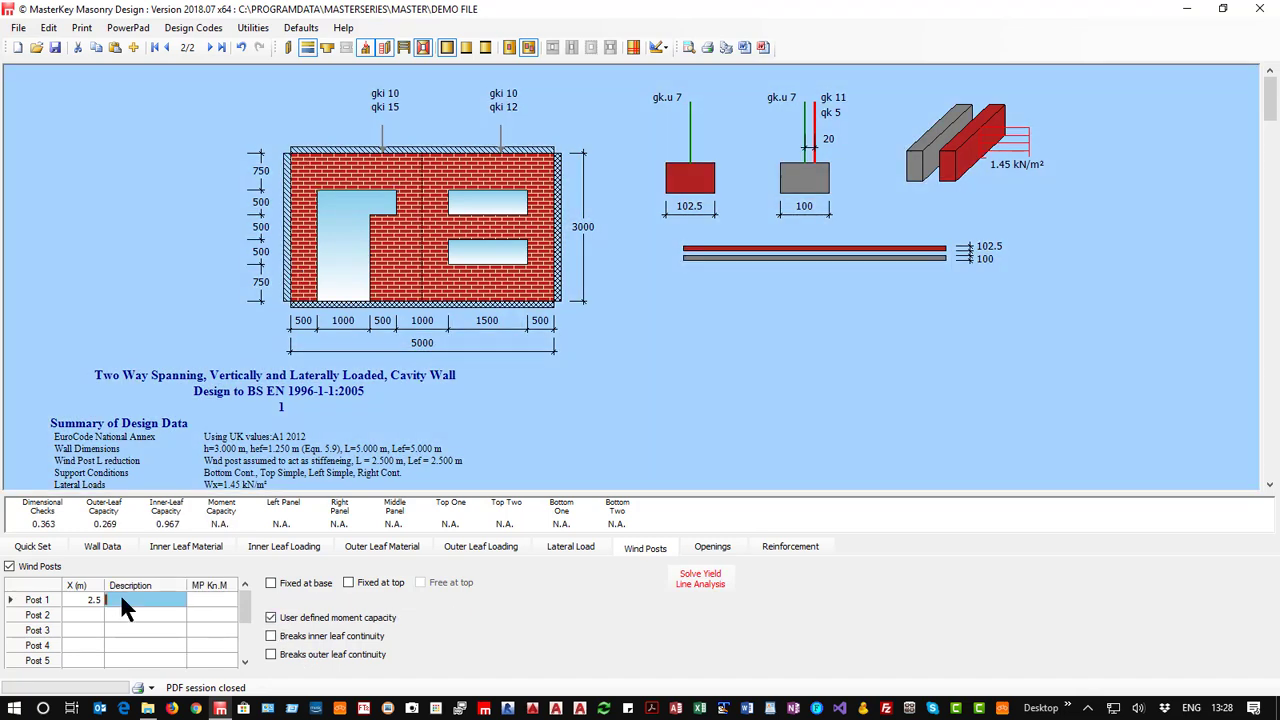
type("FRED")
left_click(211, 595)
type("1.25")
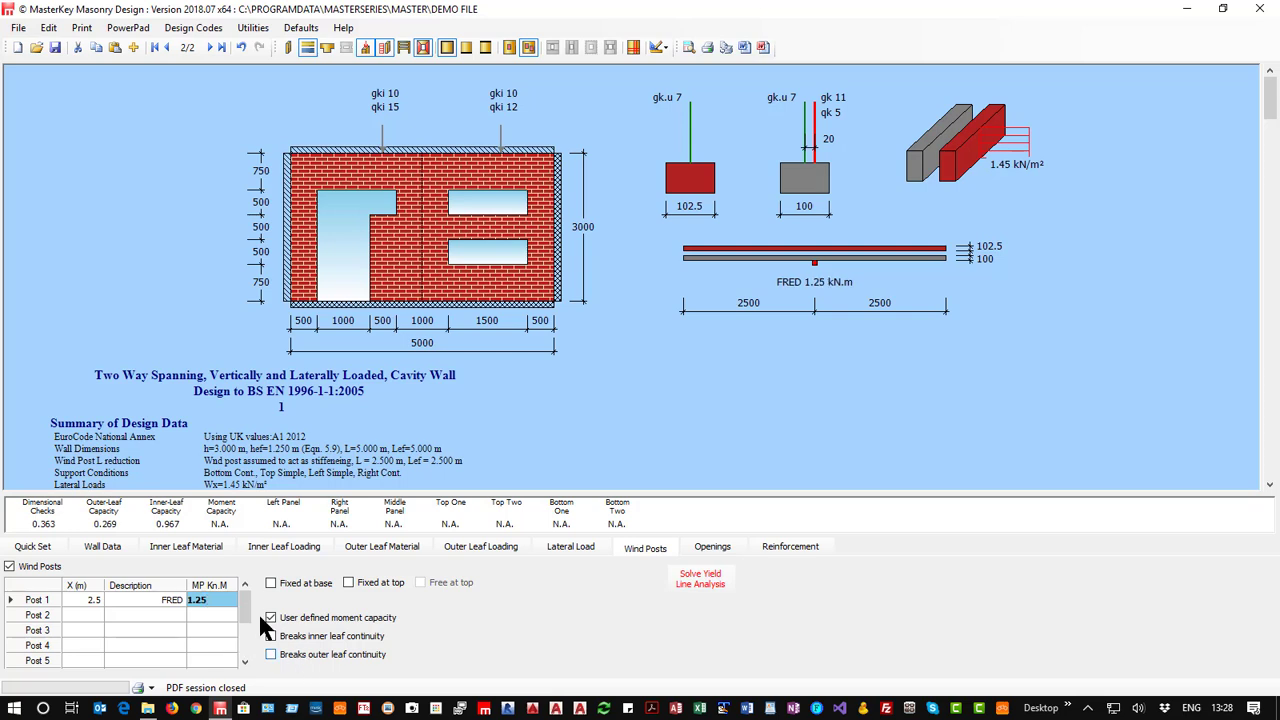
left_click(208, 599)
left_click(699, 578)
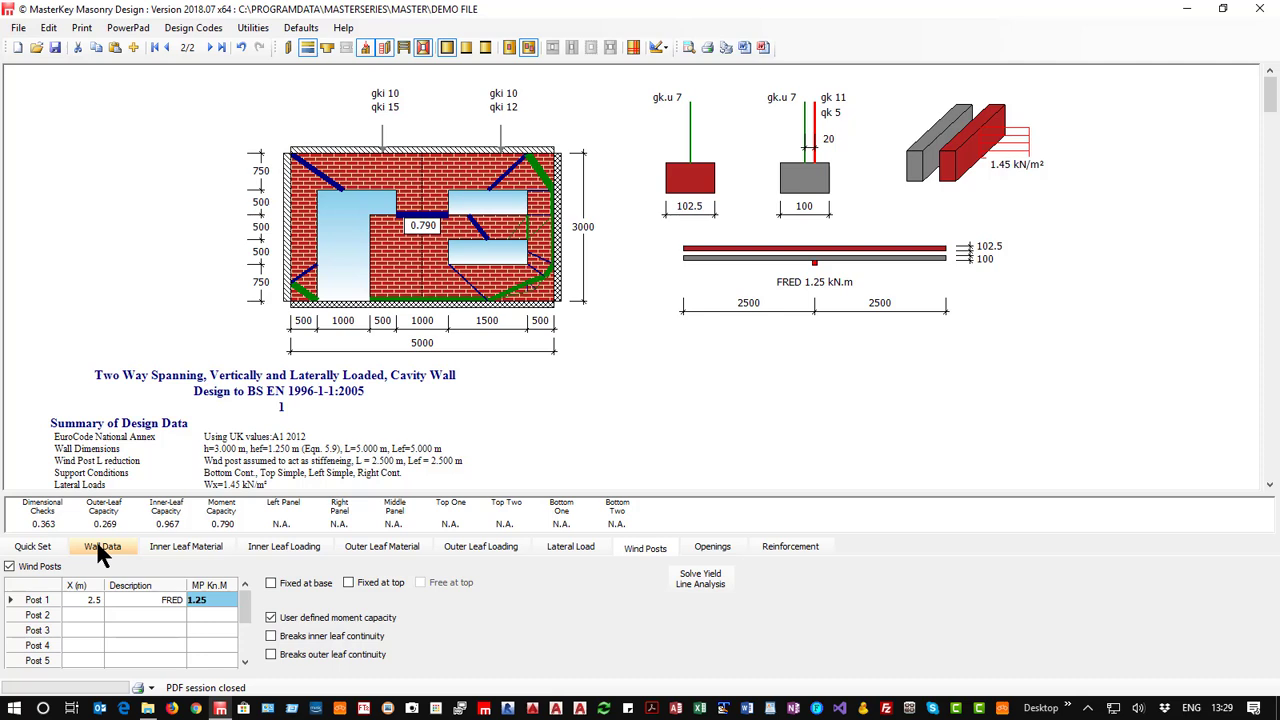
left_click(33, 548)
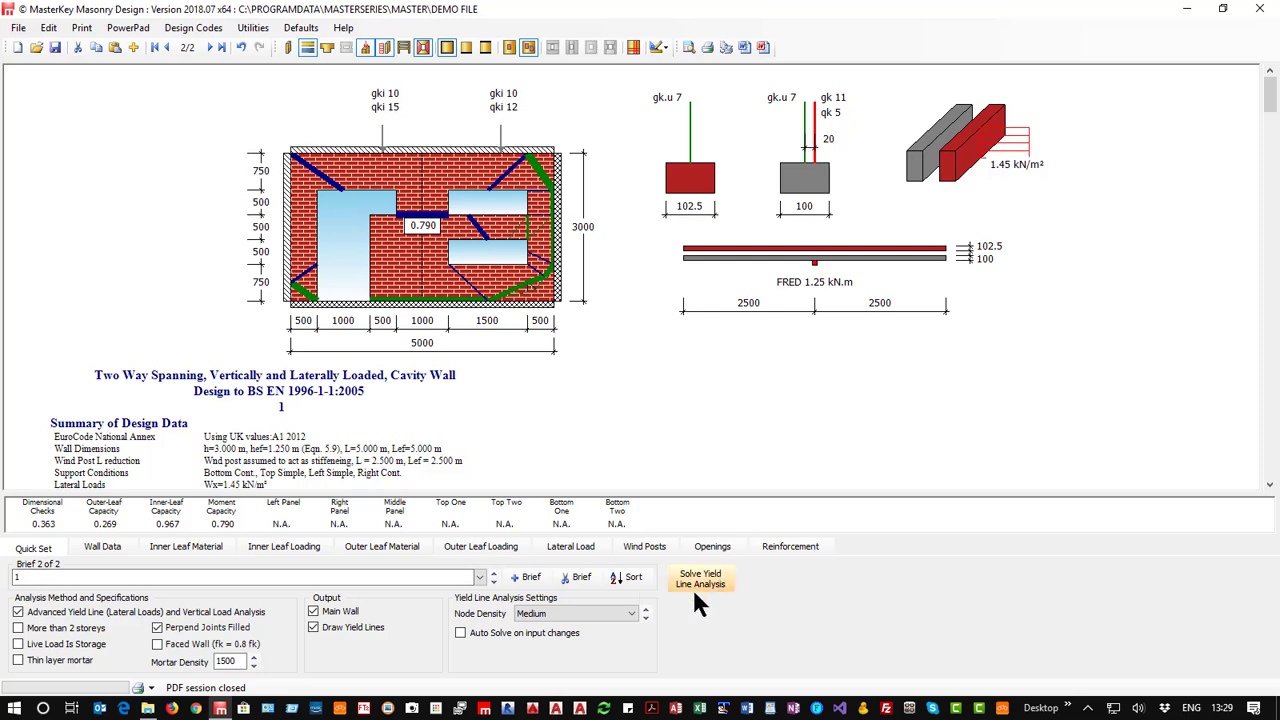
Add a new brief copied from the current wall and remove its wall openings and wind posts.
left_click(531, 580)
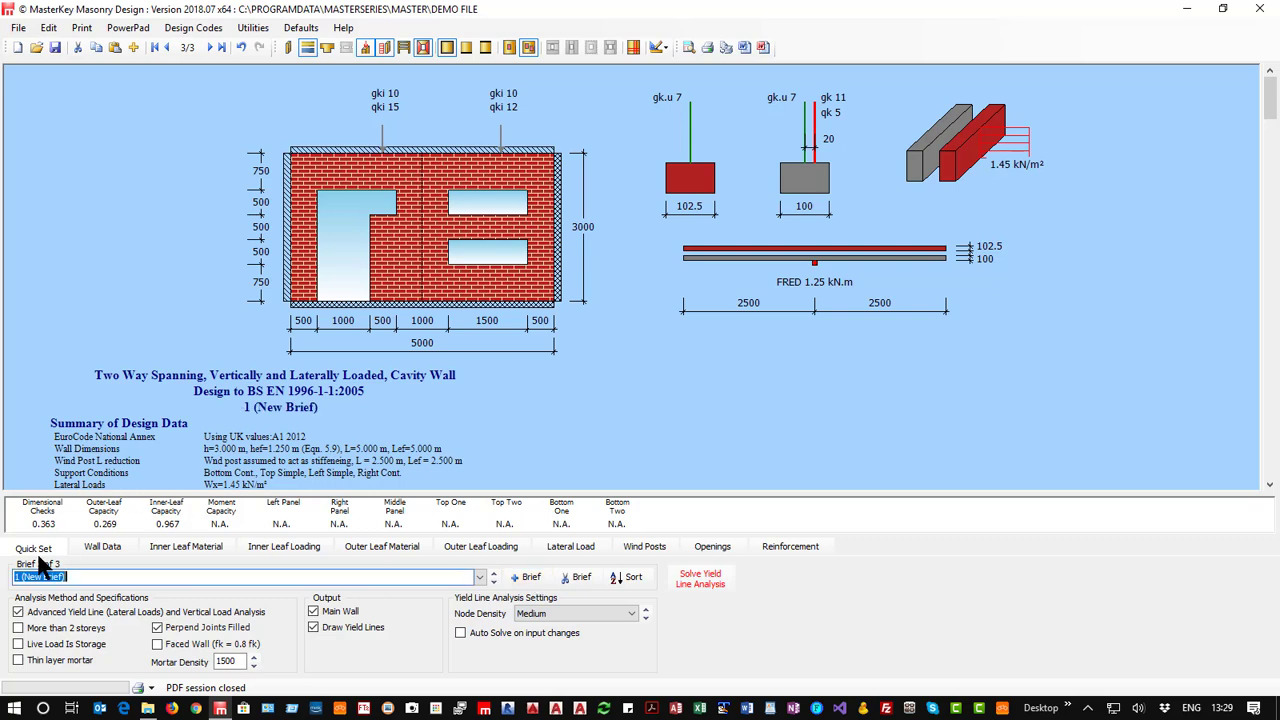
left_click(702, 548)
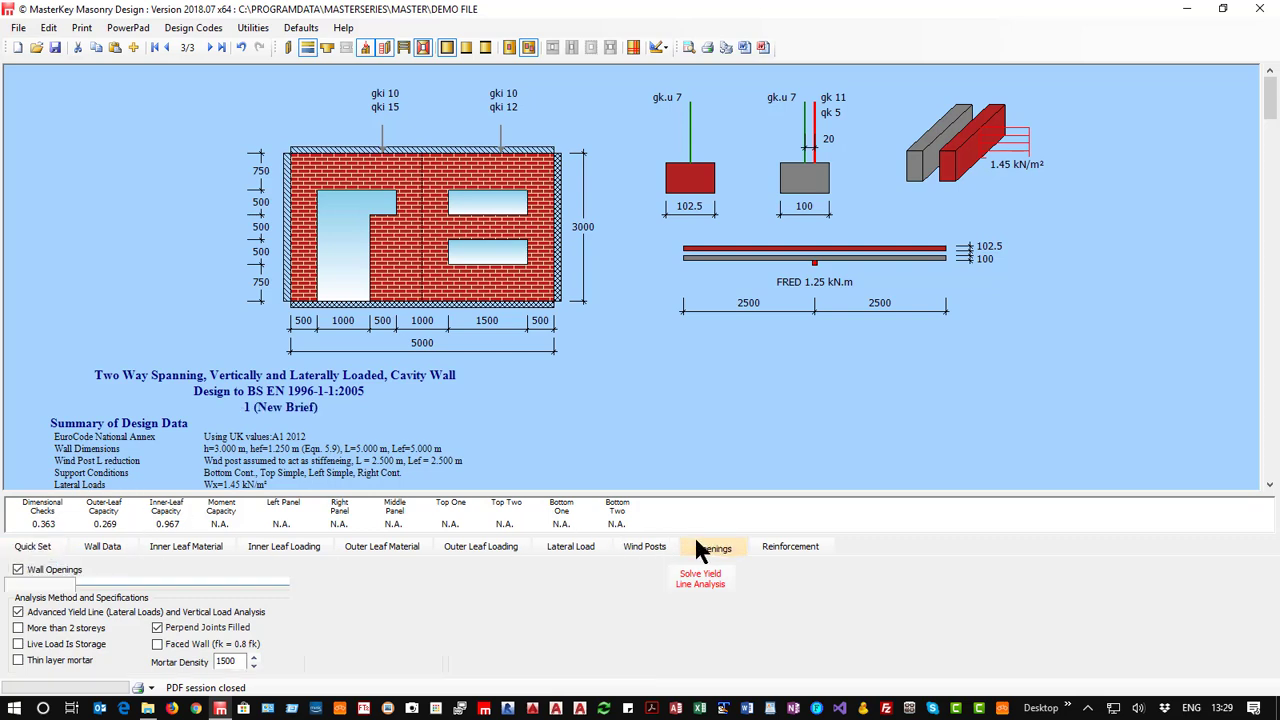
left_click(18, 569)
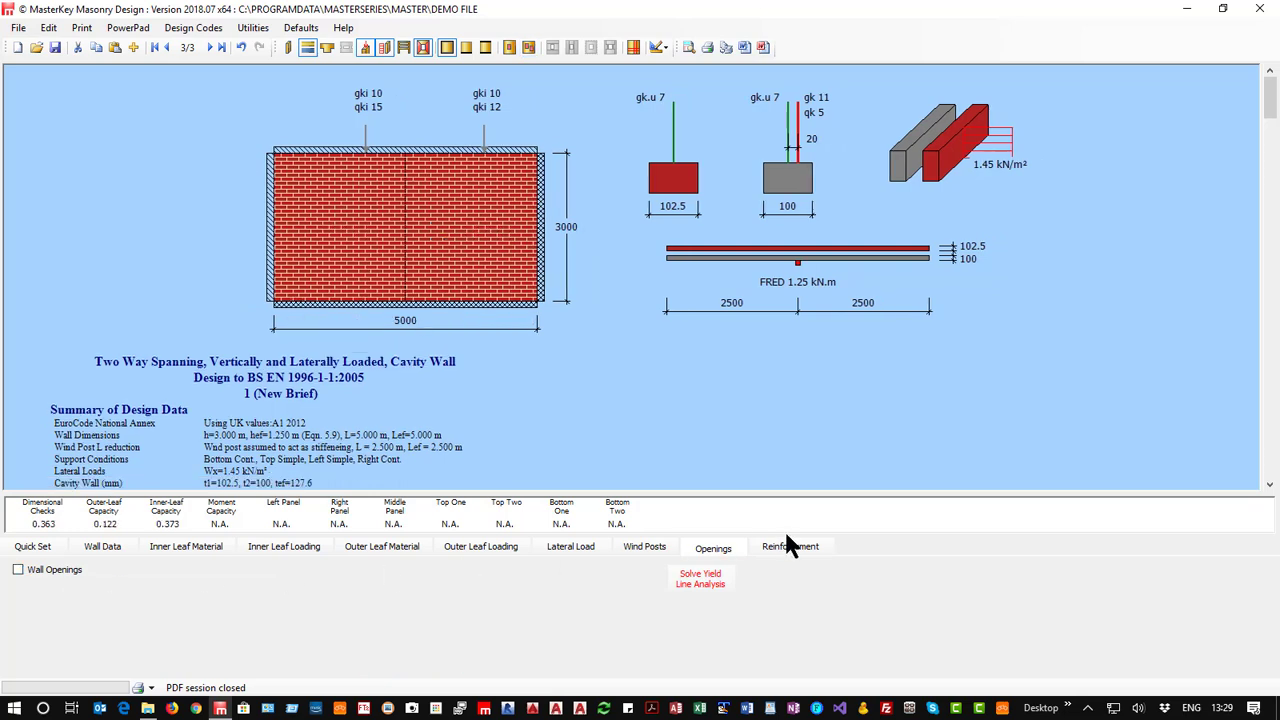
left_click(808, 547)
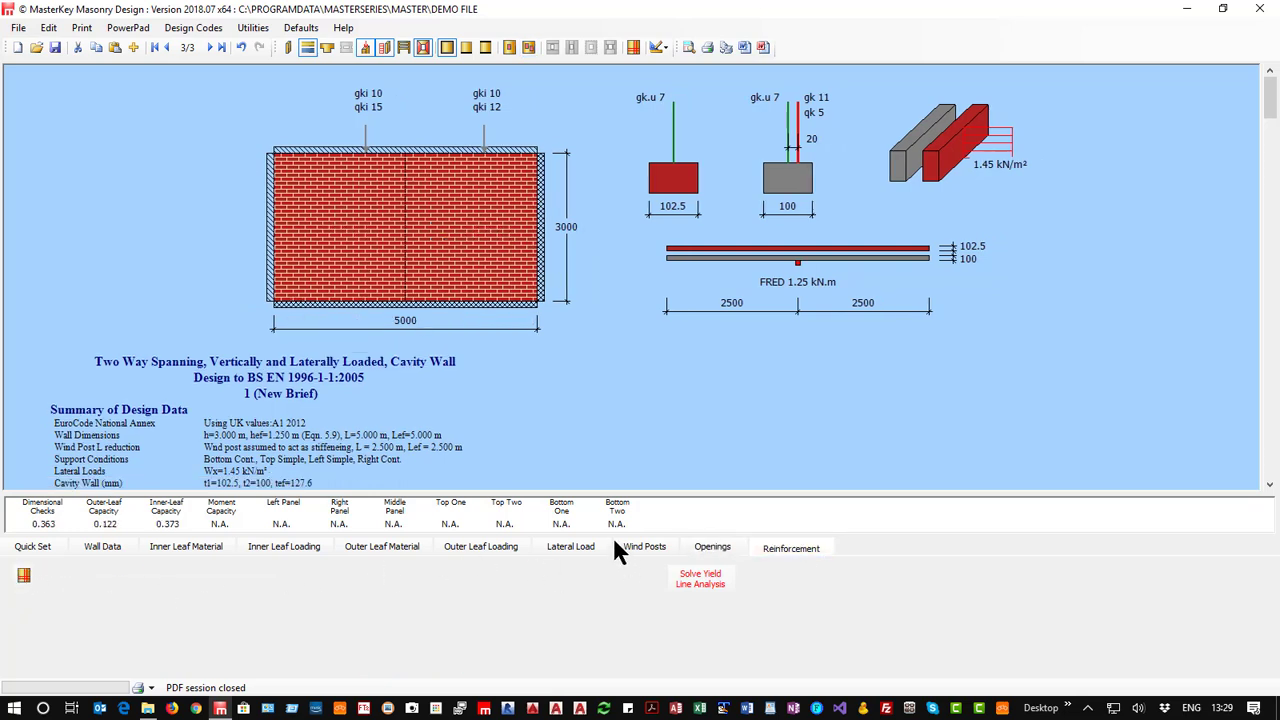
left_click(620, 548)
left_click(10, 567)
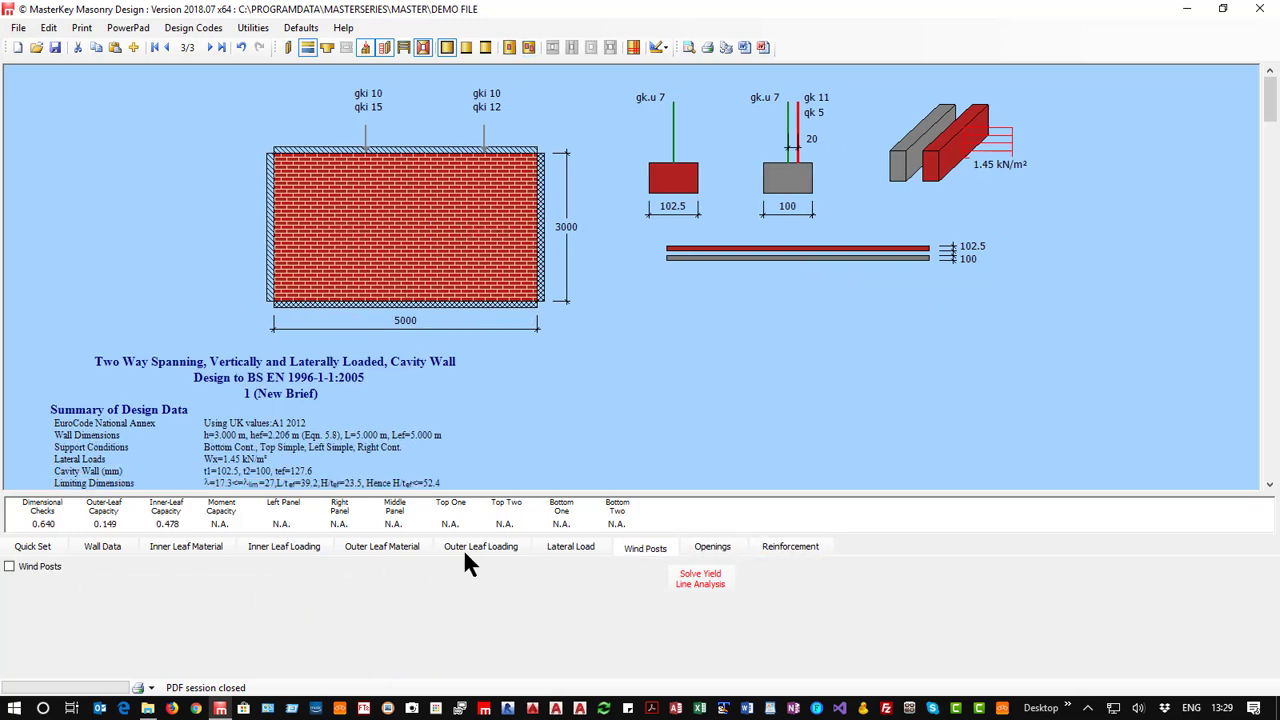
Set the lateral wind load Wx to 0.75 kN/m² and clear the outer leaf's gk.u load.
left_click(568, 547)
double_click(333, 611)
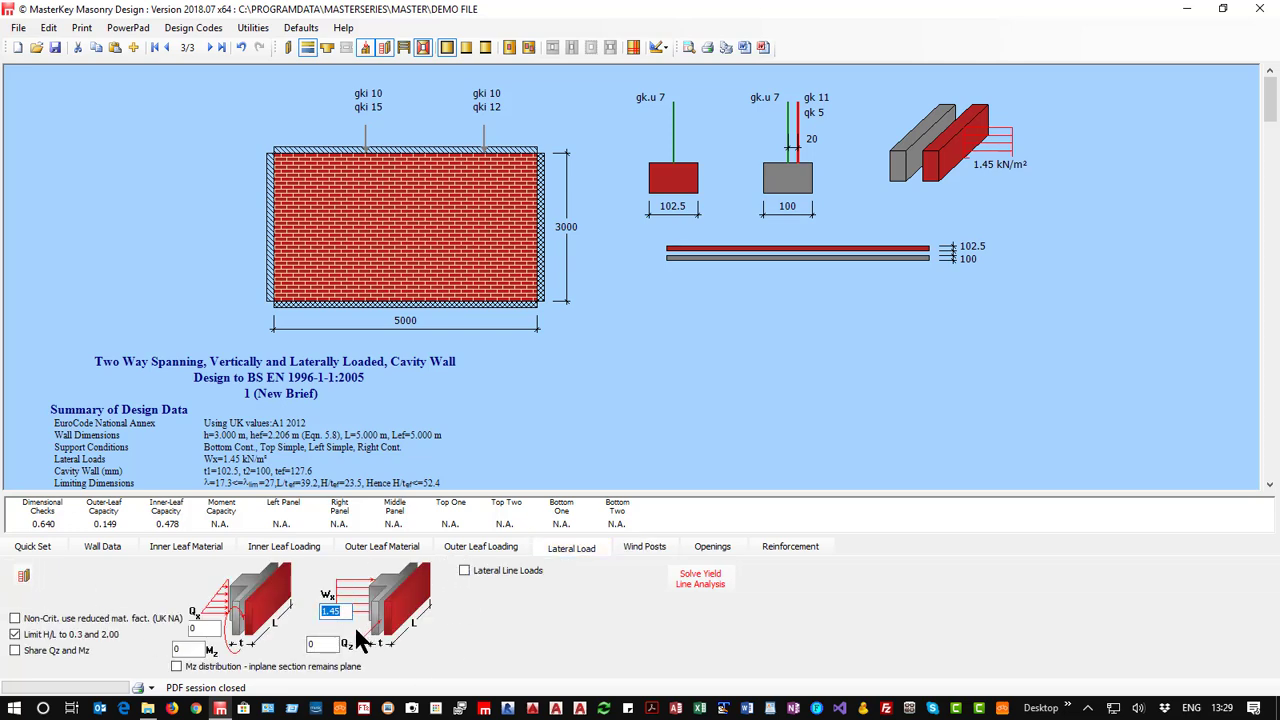
type("0.75")
left_click(476, 552)
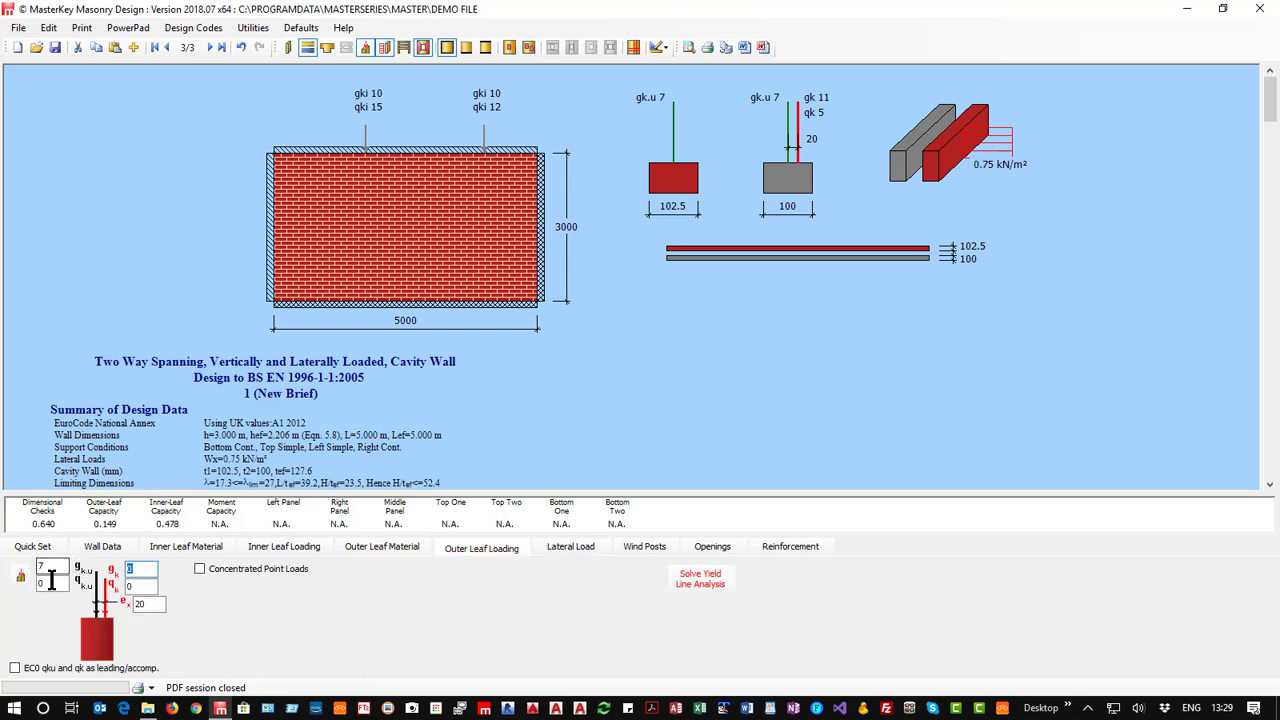
left_click(386, 548)
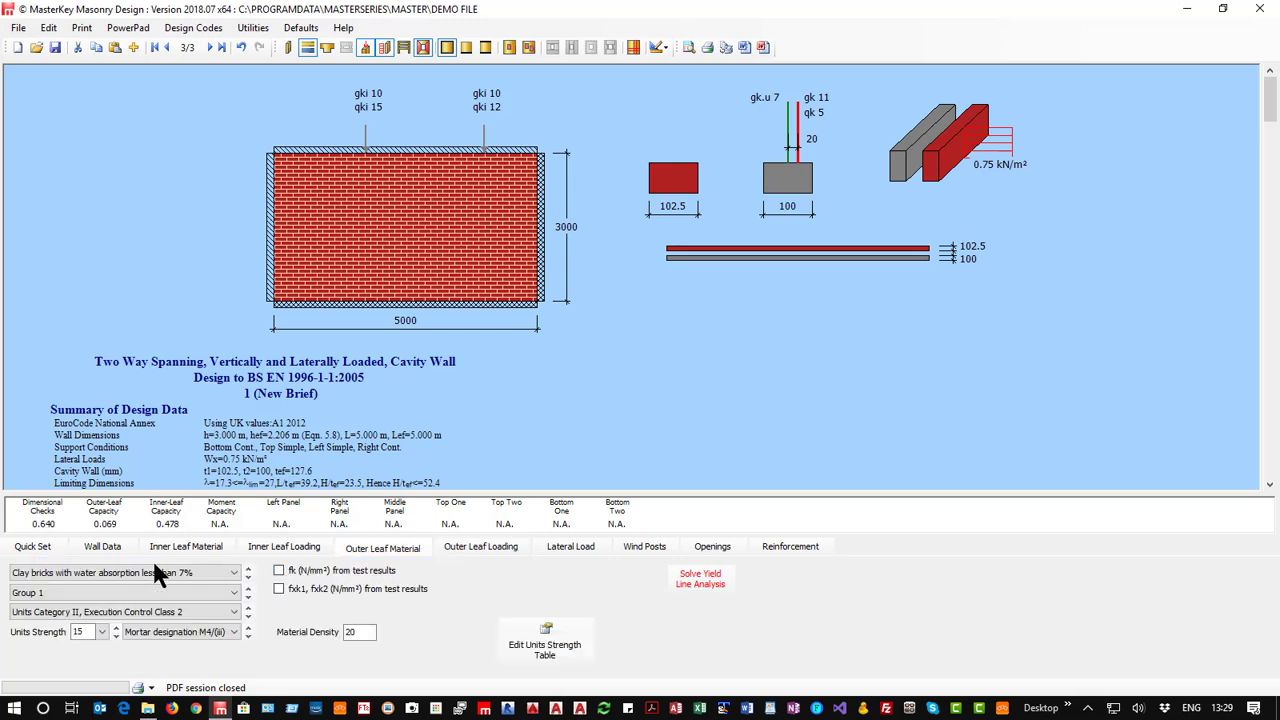
Remove the inner leaf's concentrated point loads and clear its gk, qk and gk.u loads.
left_click(278, 544)
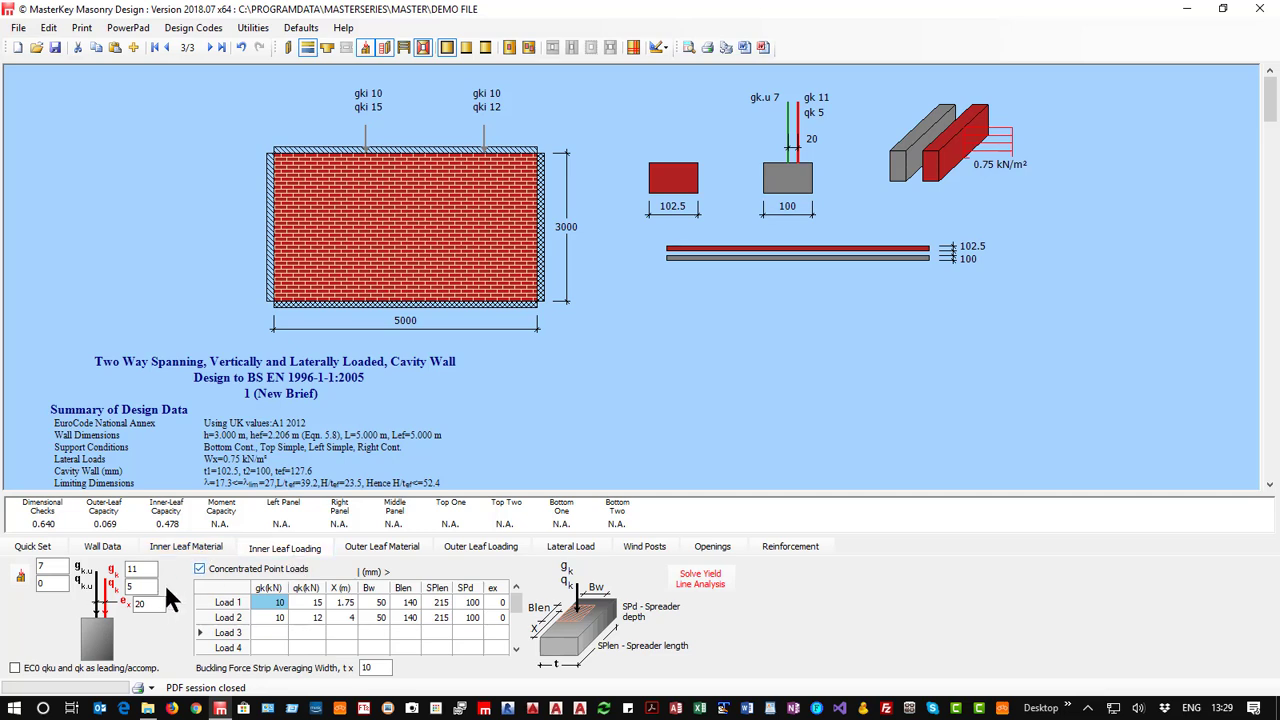
left_click(200, 568)
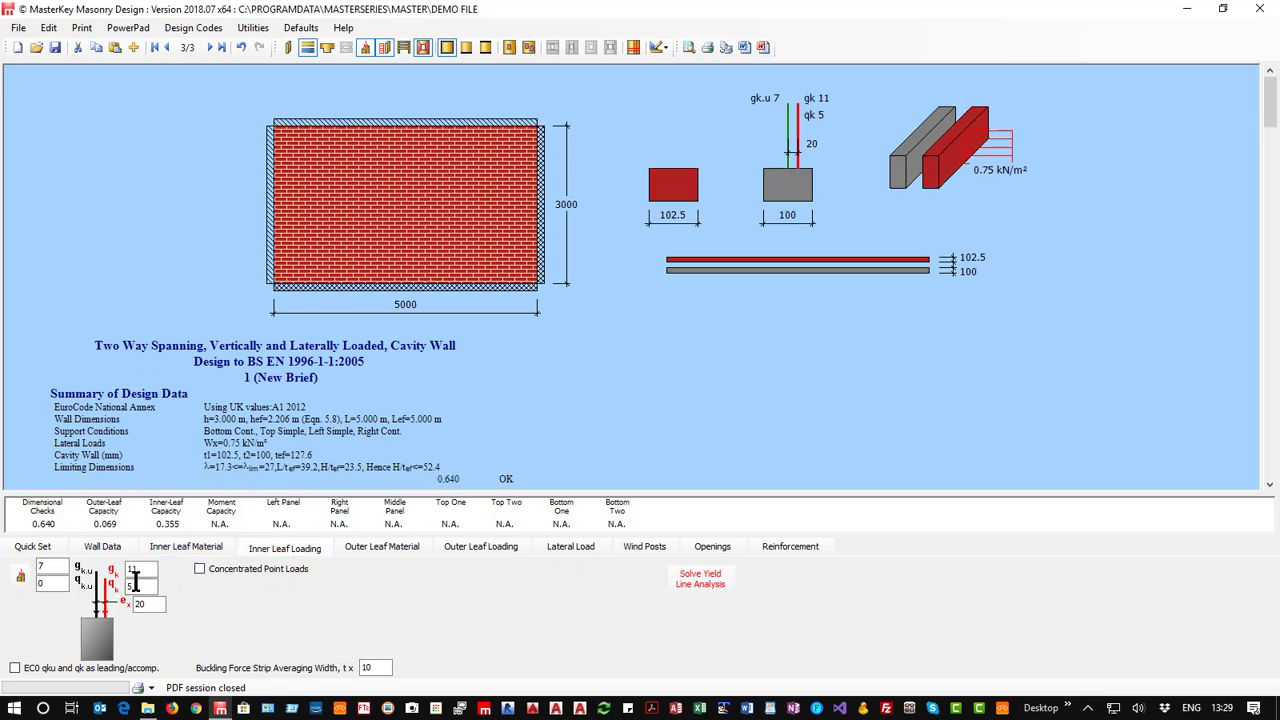
left_click_drag(138, 571, 123, 571)
key("Delete")
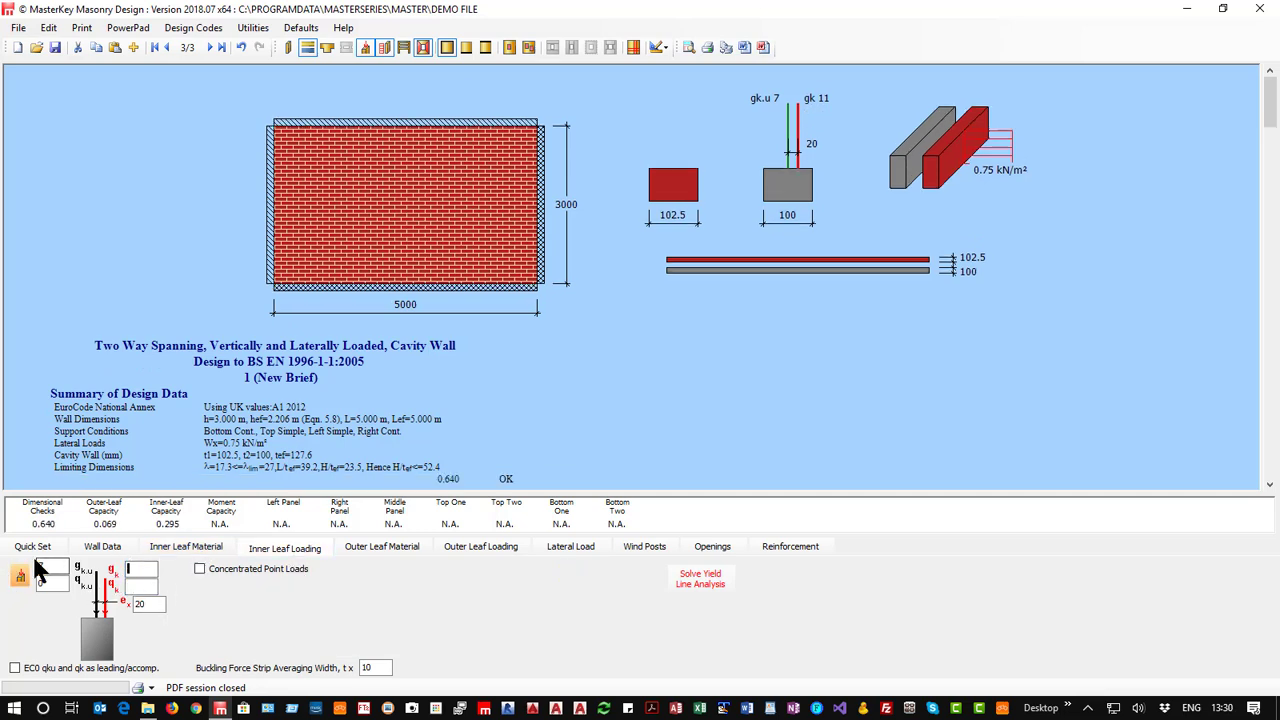
left_click_drag(45, 564, 3, 566)
key("Delete")
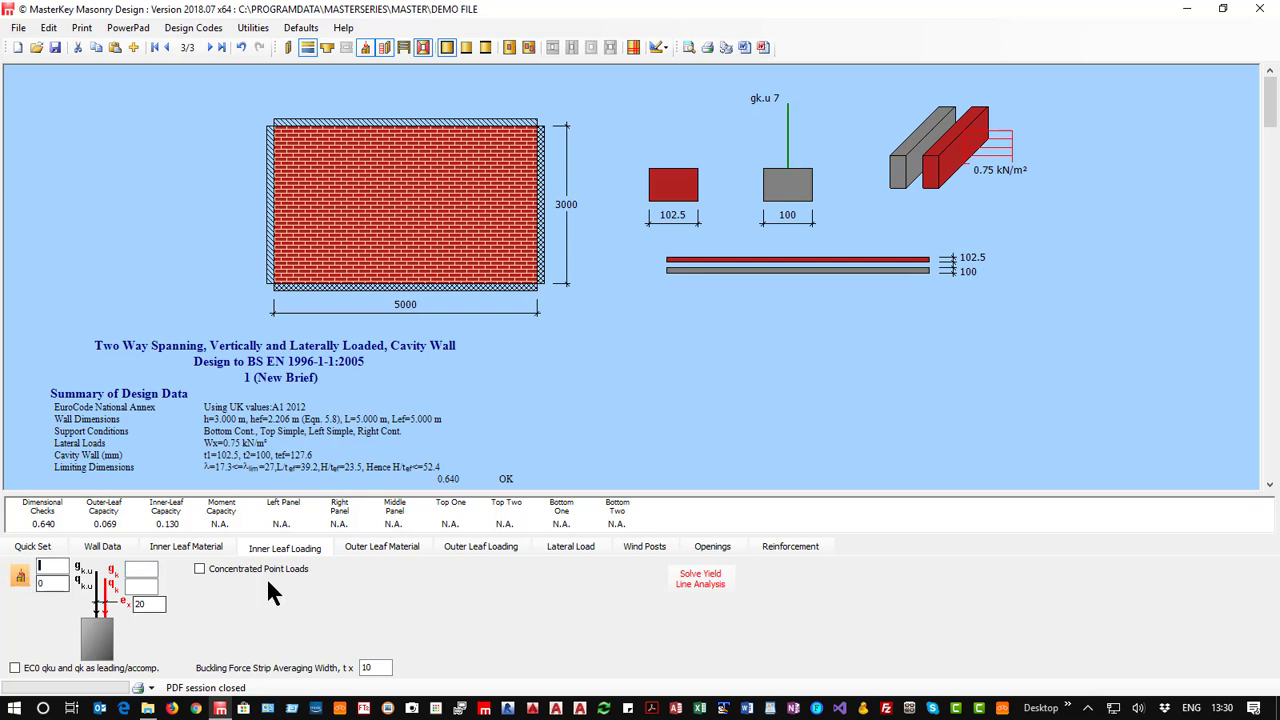
Free the wall's left, right and top edges so that only the continuous base support remains.
left_click(190, 545)
left_click(100, 547)
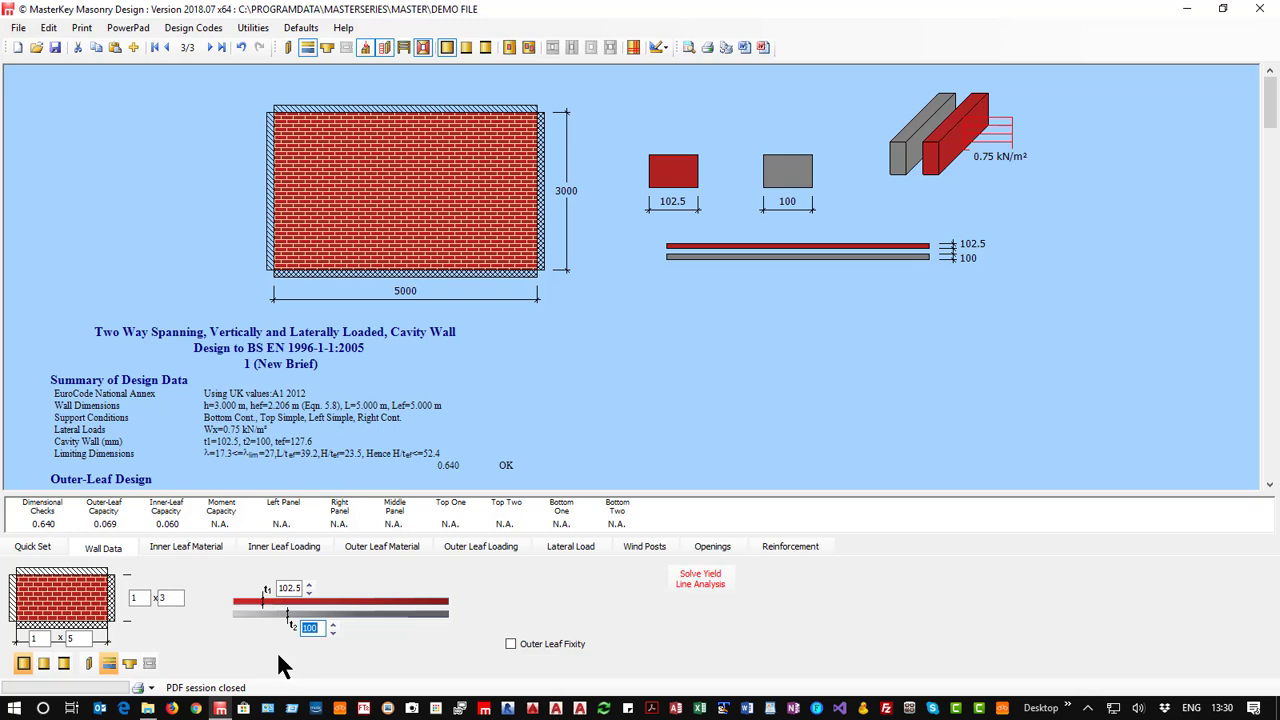
left_click(13, 612)
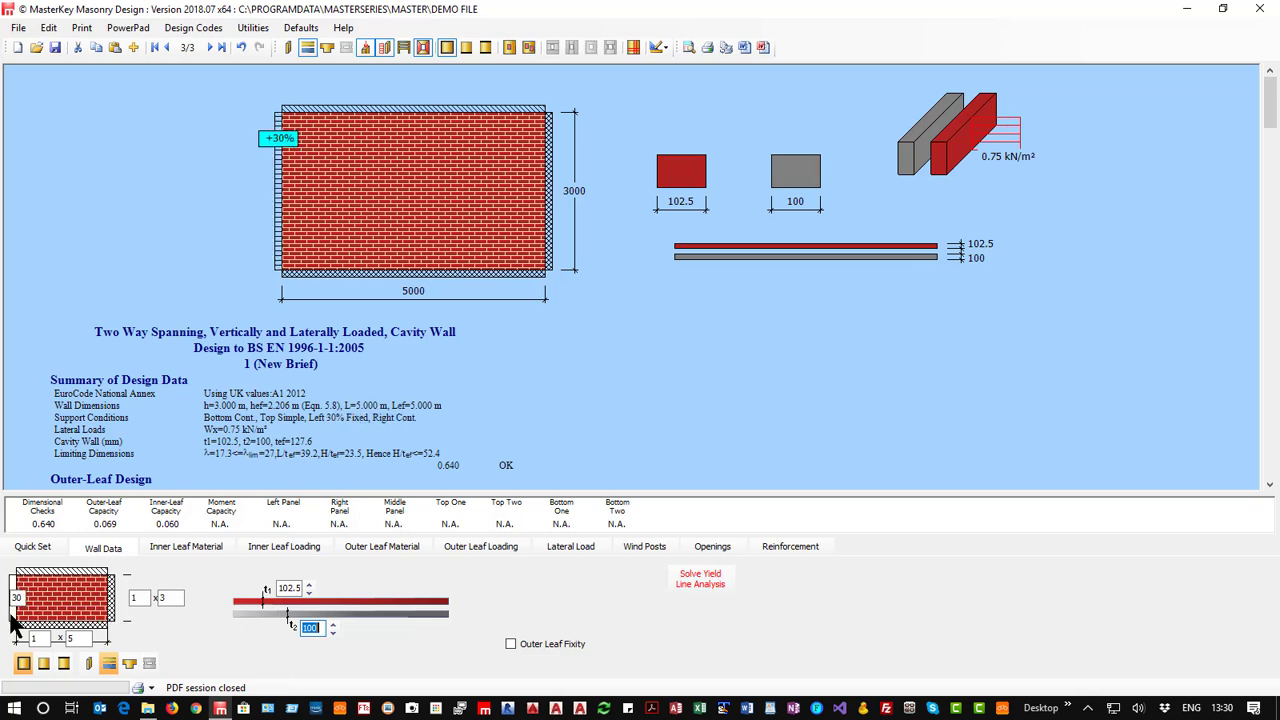
left_click(13, 622)
left_click(111, 612)
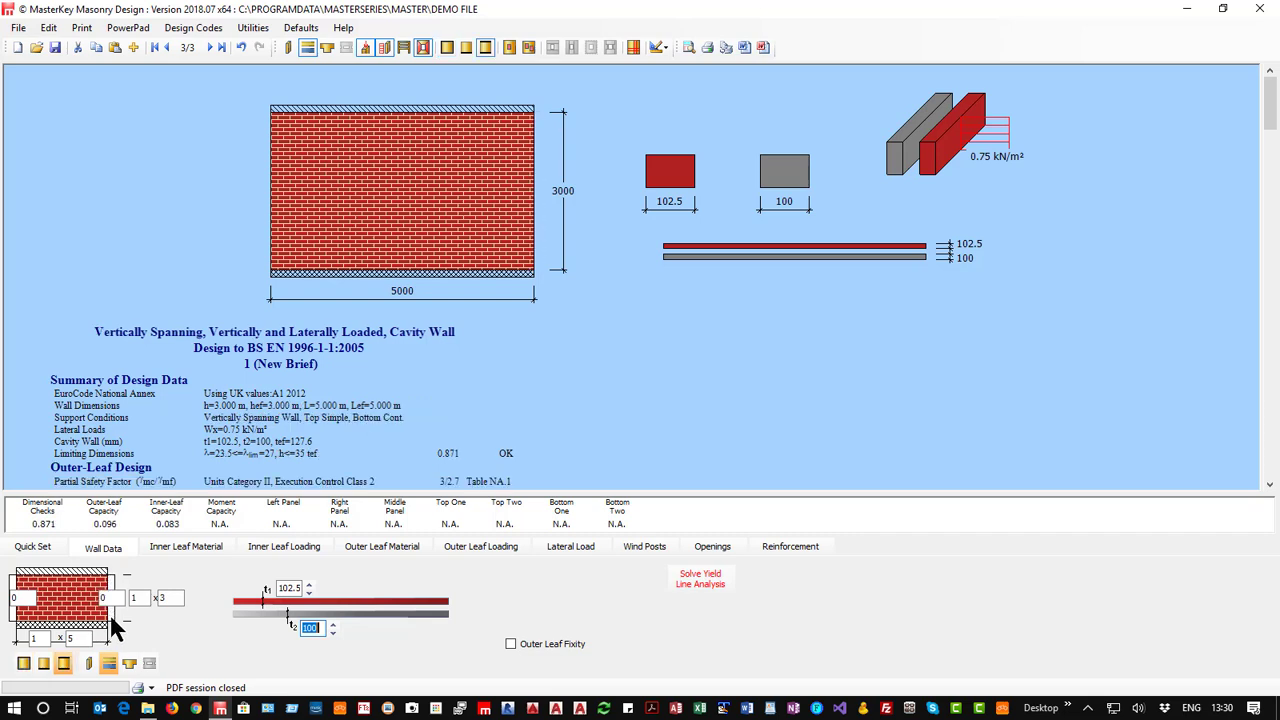
left_click(59, 575)
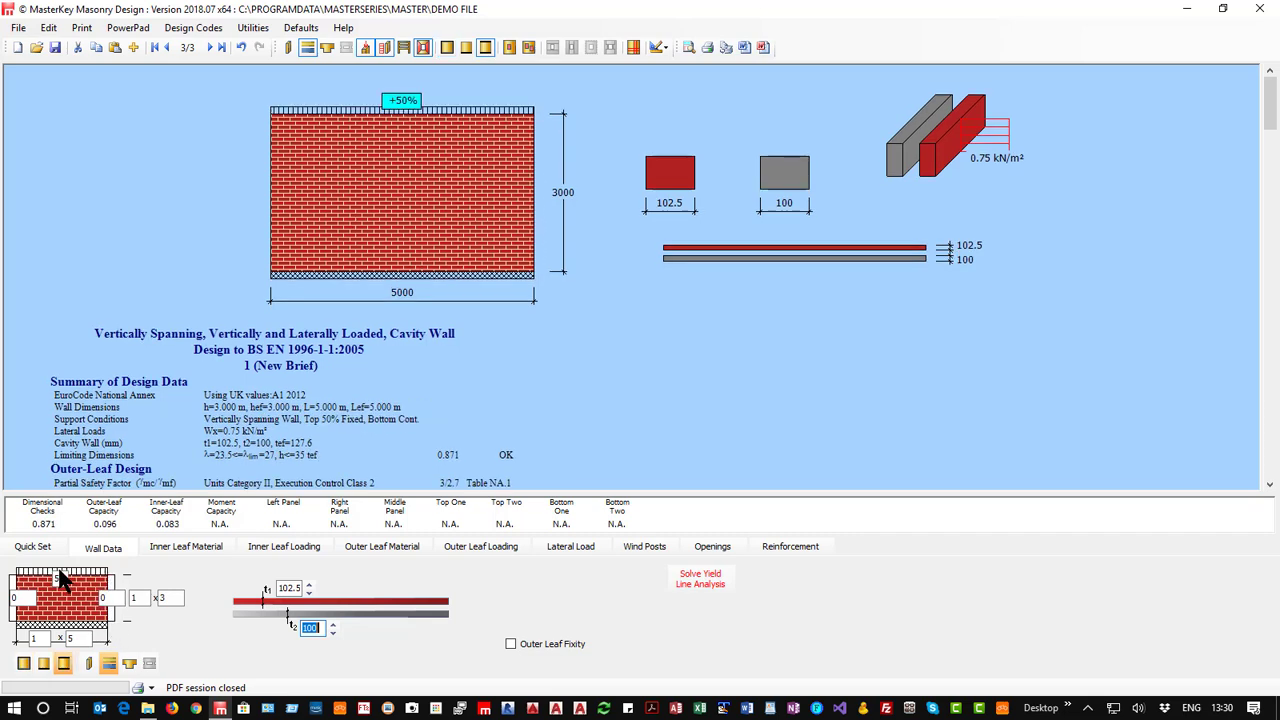
left_click(58, 576)
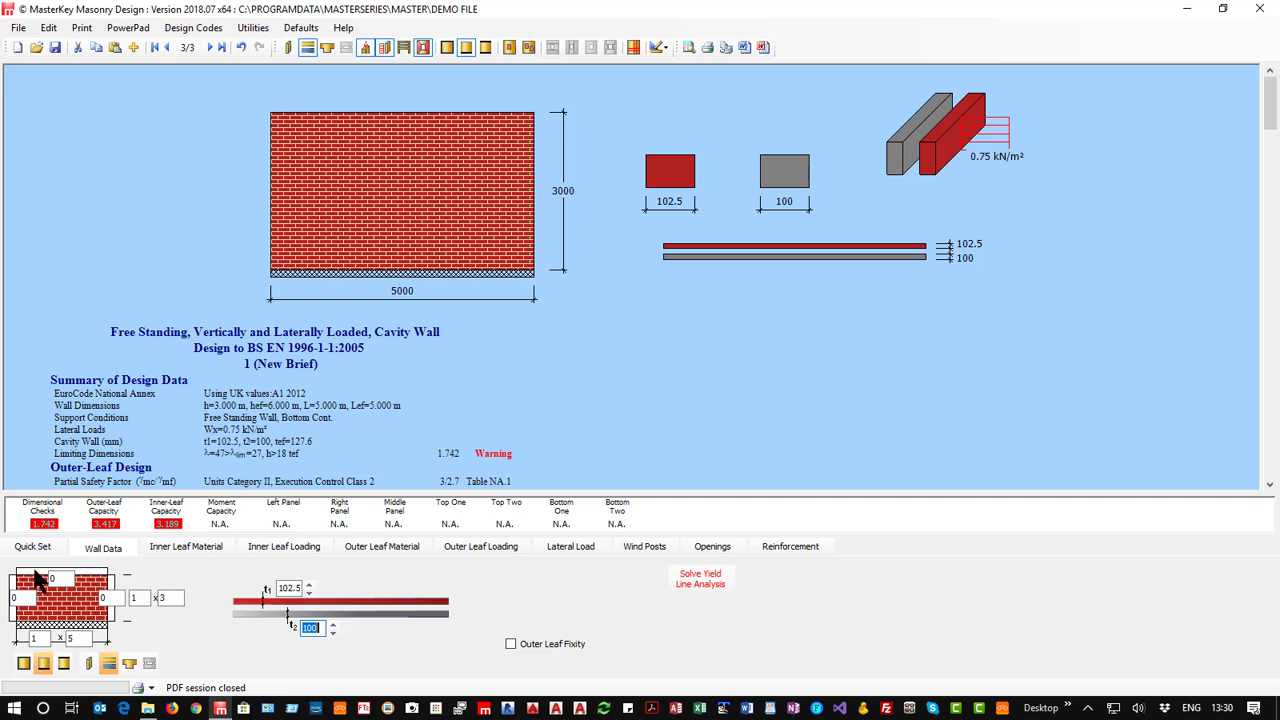
Try the two-way spanning, free-standing and vertically spanning presets, and return the wall to free standing.
left_click(23, 665)
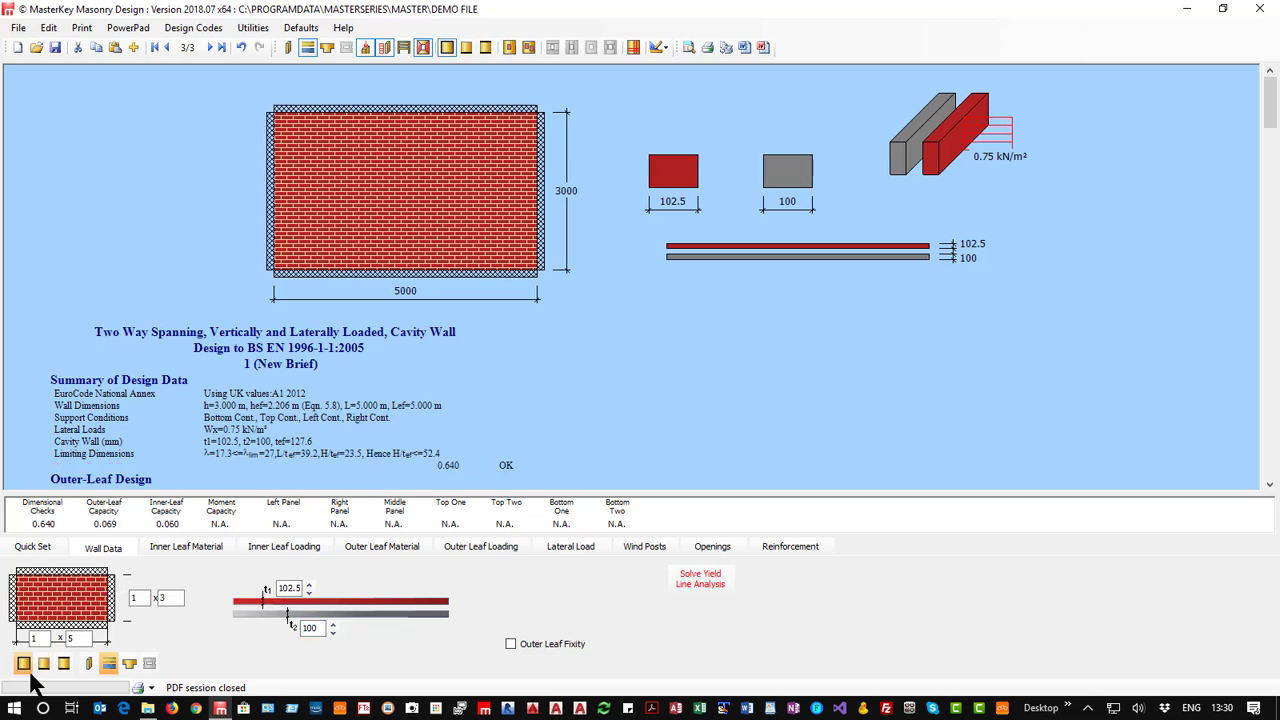
left_click(43, 664)
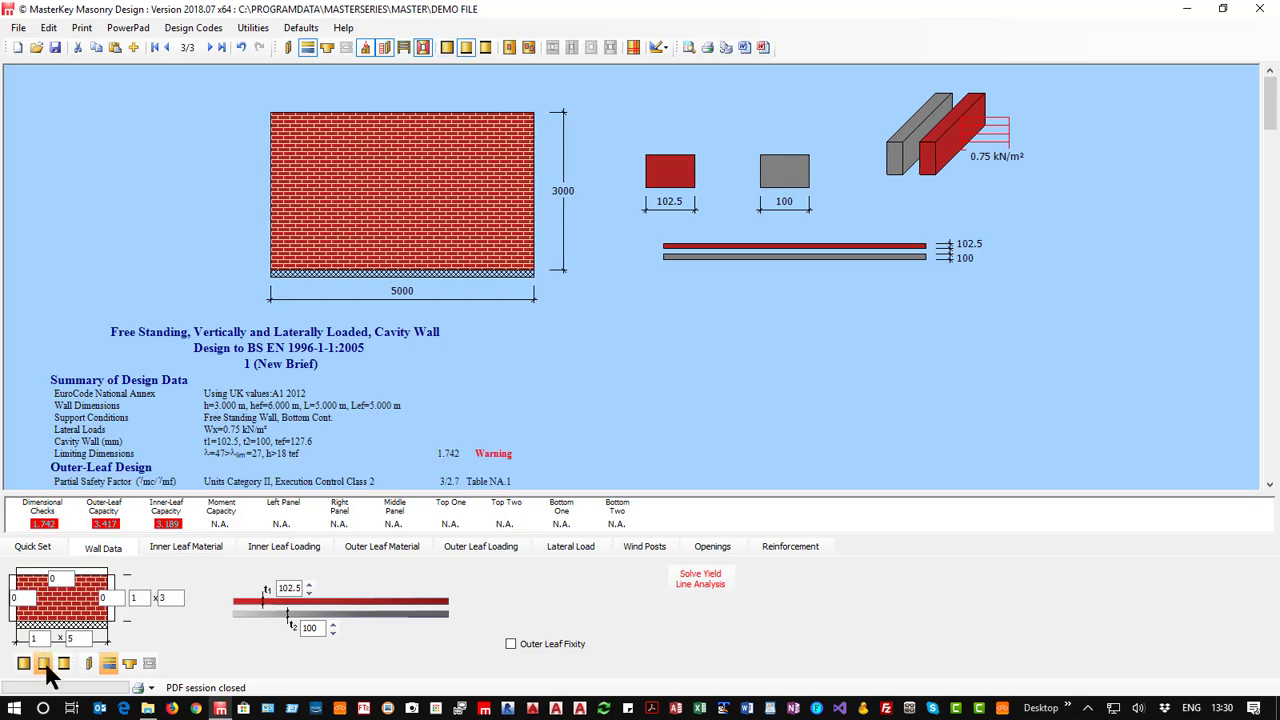
left_click(63, 664)
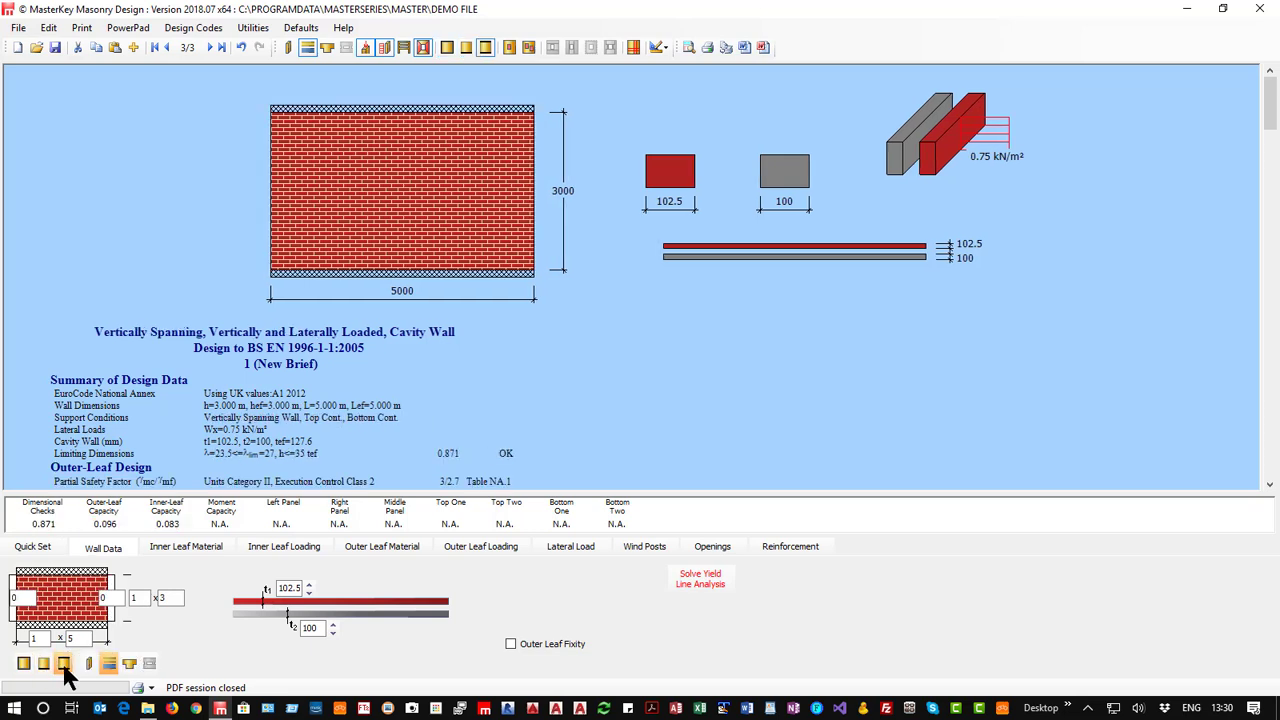
left_click(43, 665)
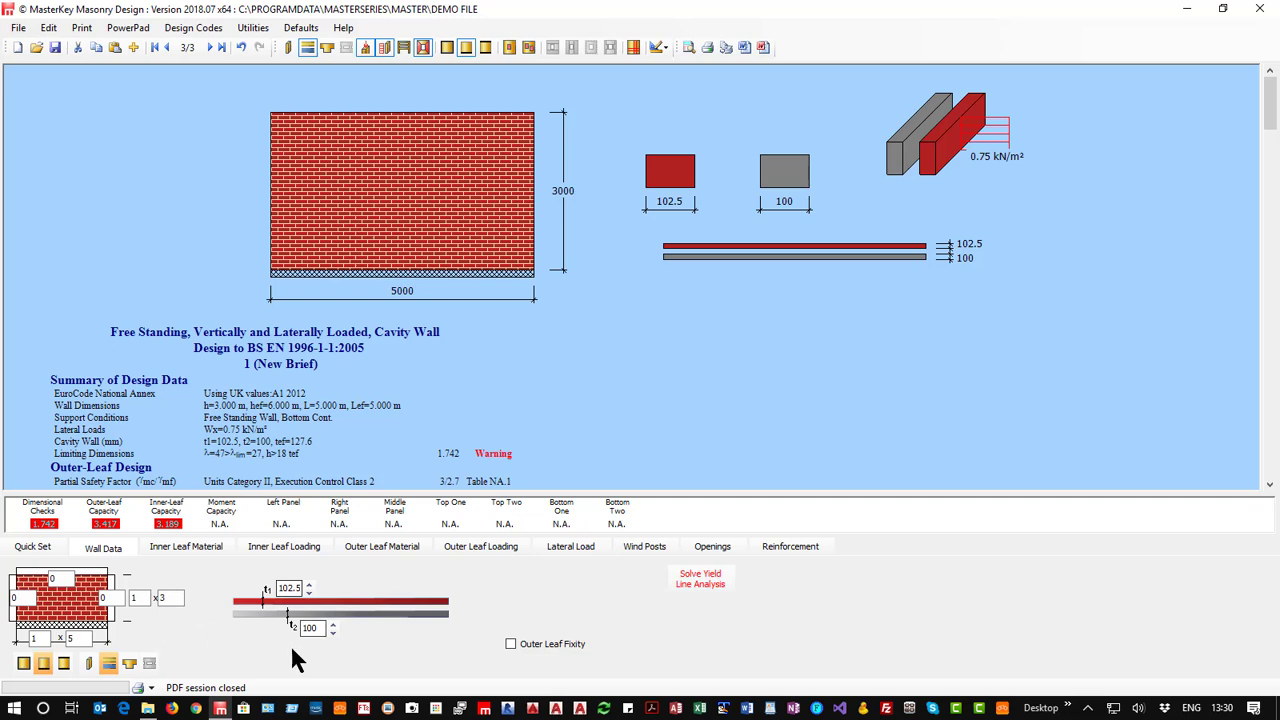
Switch from a cavity to a single-leaf wall, set its height to 1.6 m and solve the yield line analysis.
left_click(110, 664)
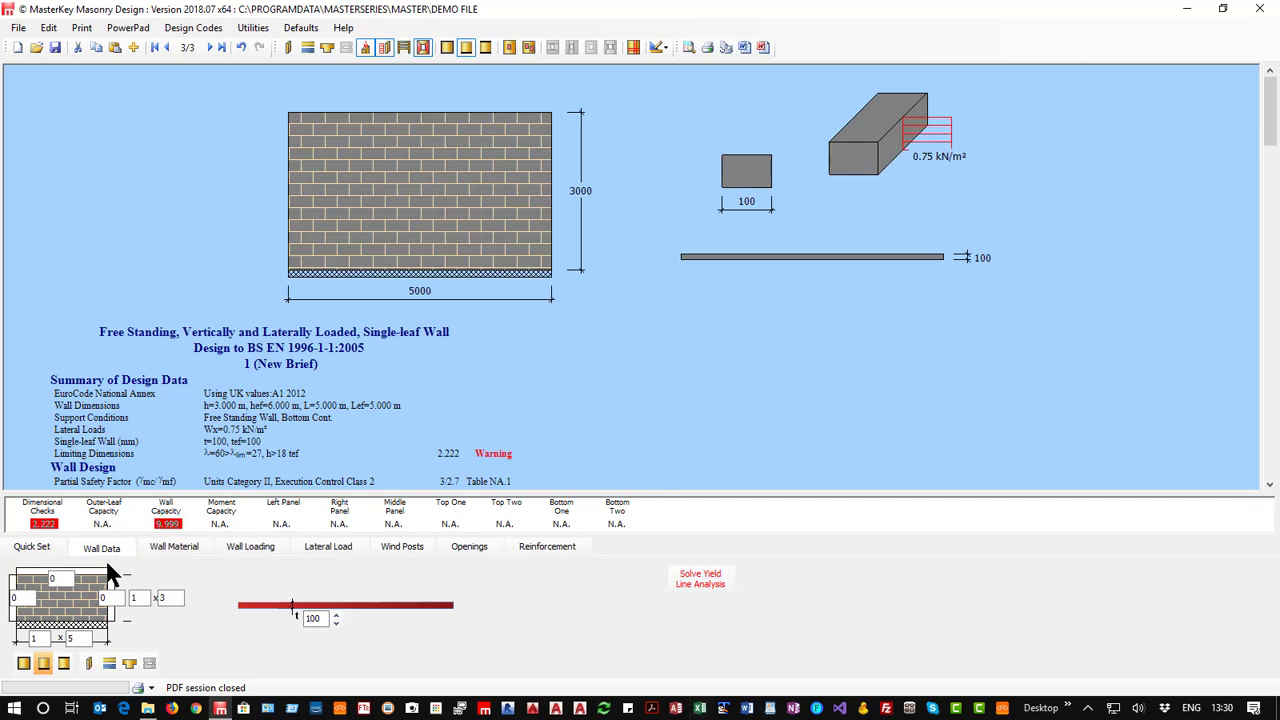
left_click(164, 597)
type("1.6")
key("Return")
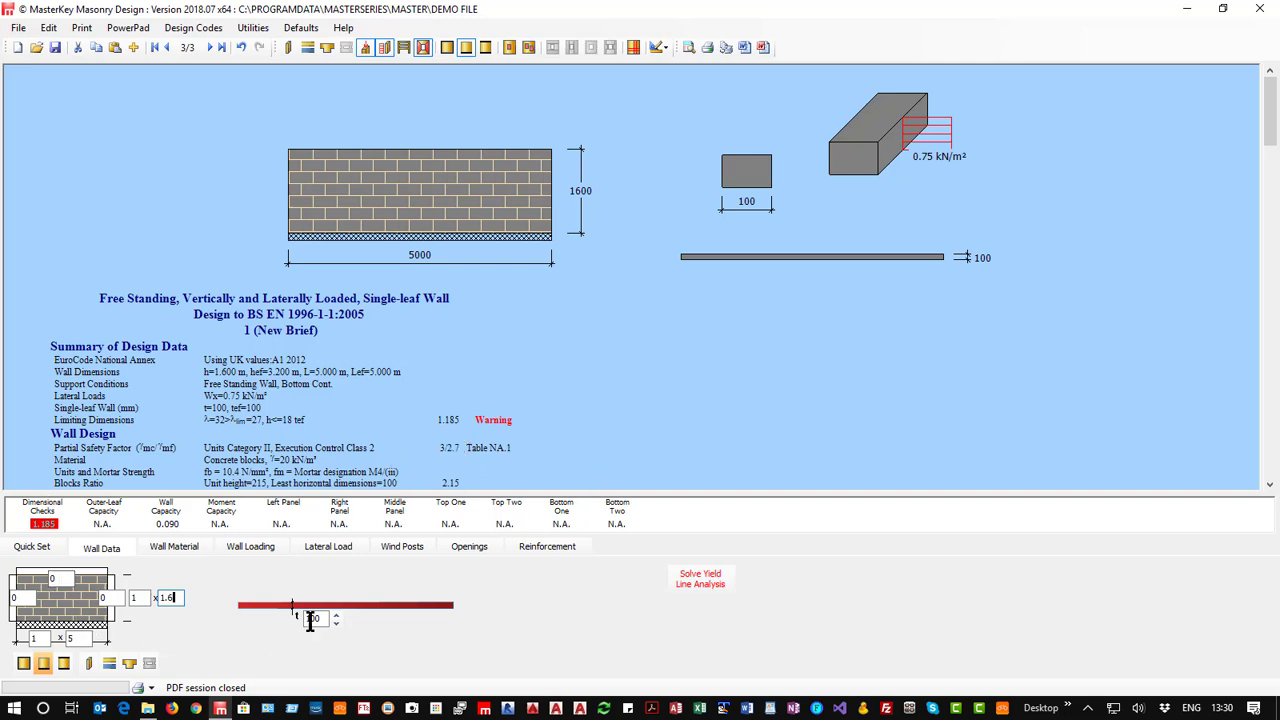
left_click(702, 576)
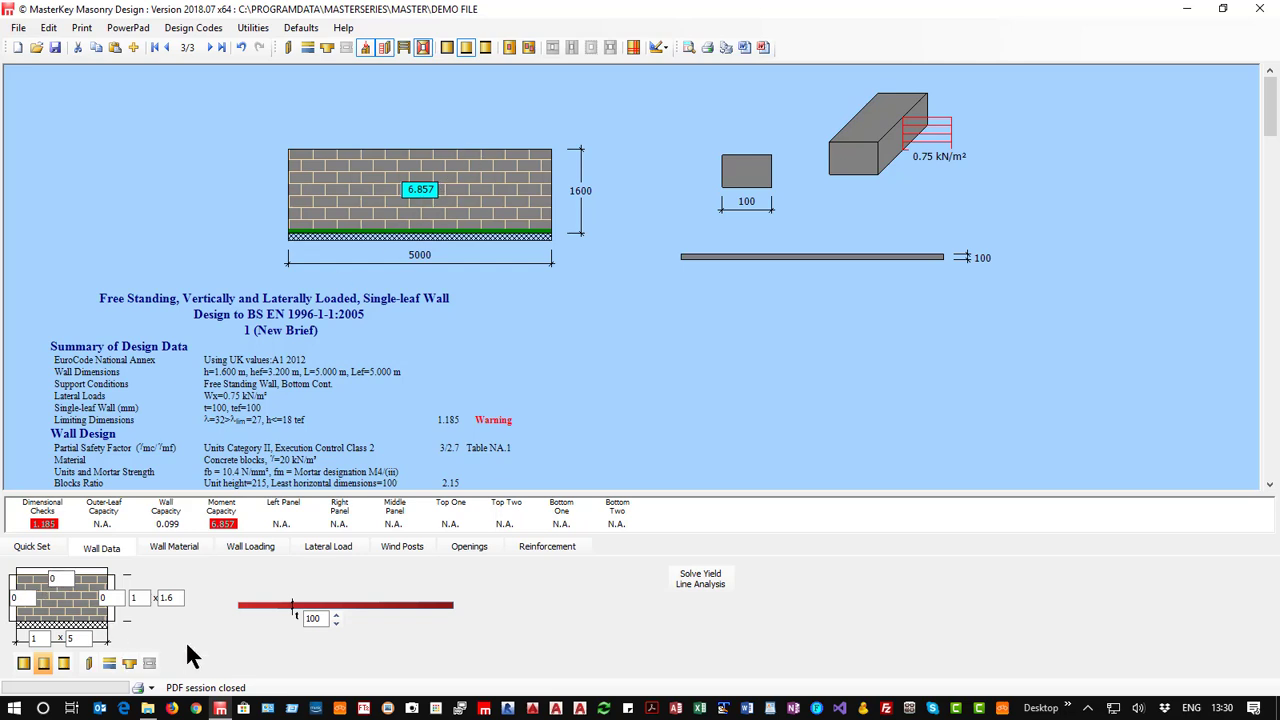
Try wall thicknesses of 440, 325 and 215 mm, solving the yield line analysis for each, and return to 100 mm.
left_click(336, 614)
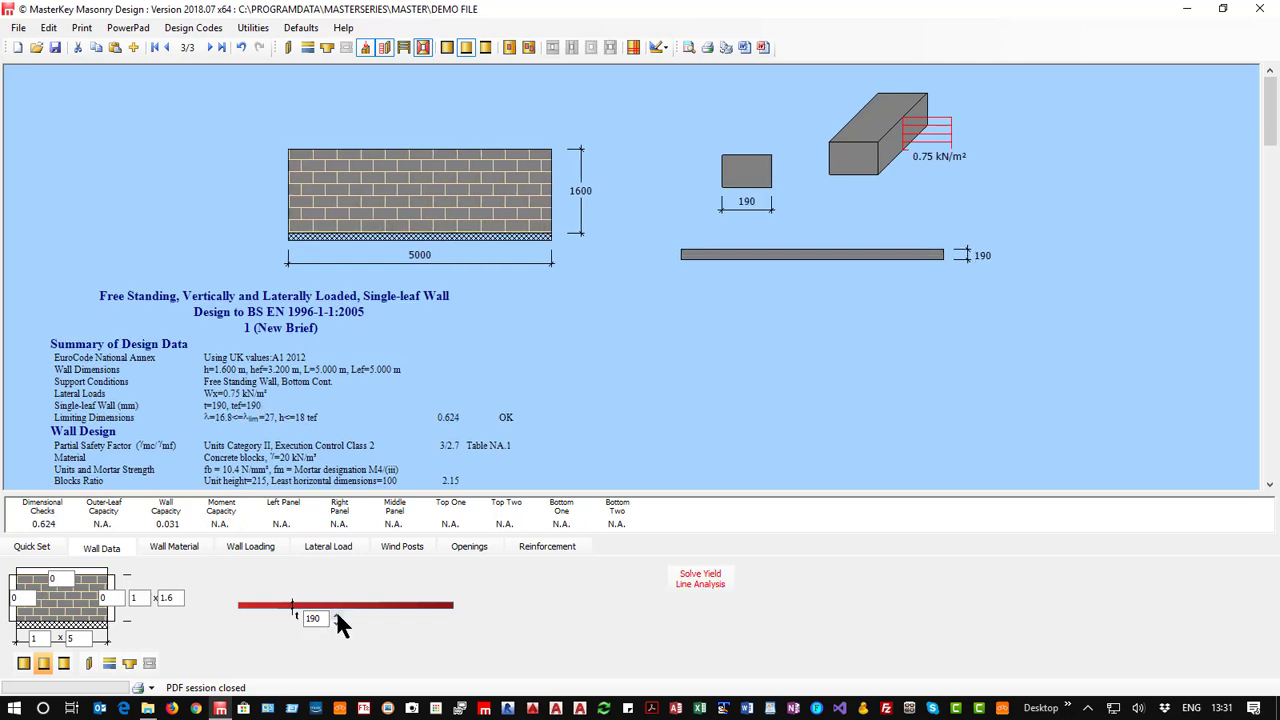
left_click(337, 614)
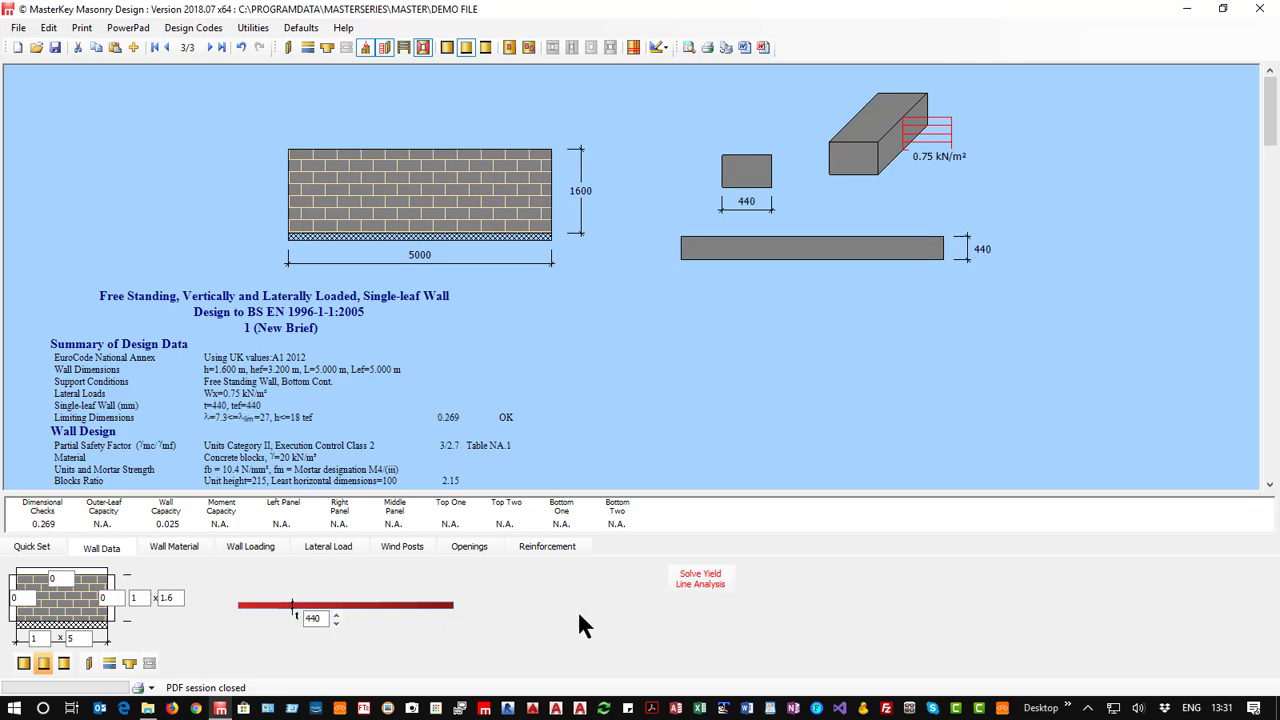
left_click(694, 578)
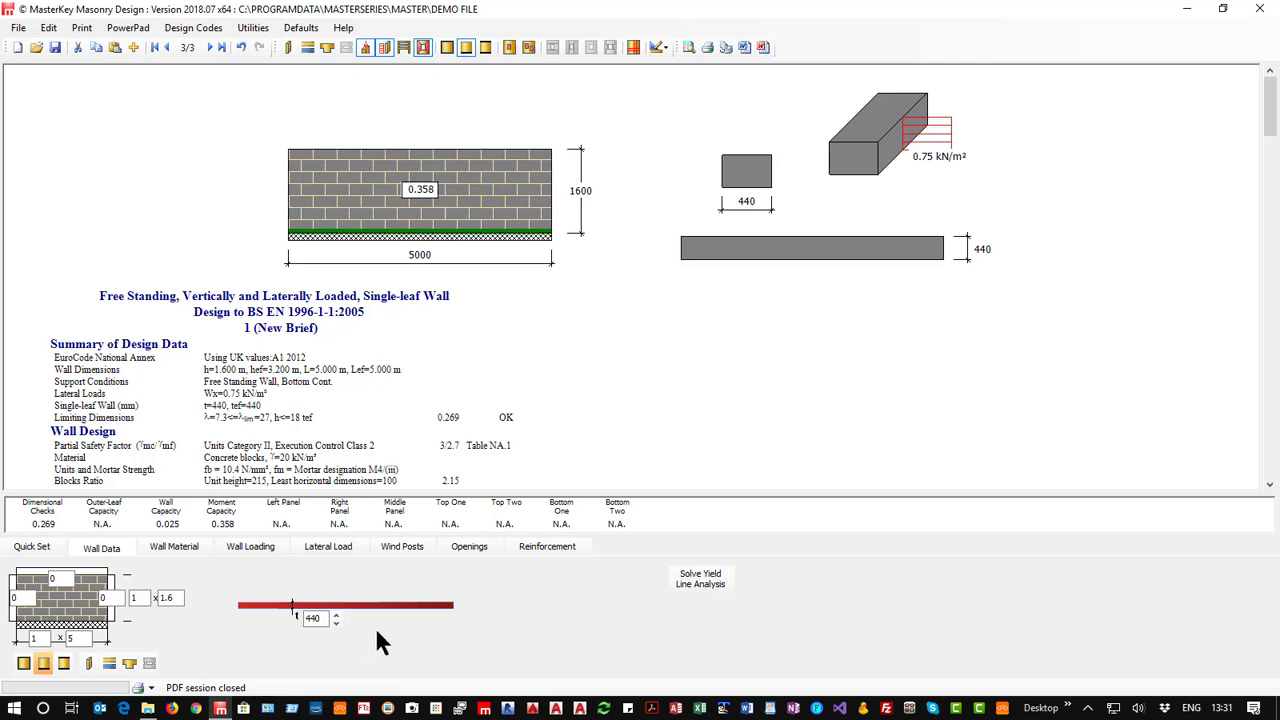
left_click(336, 623)
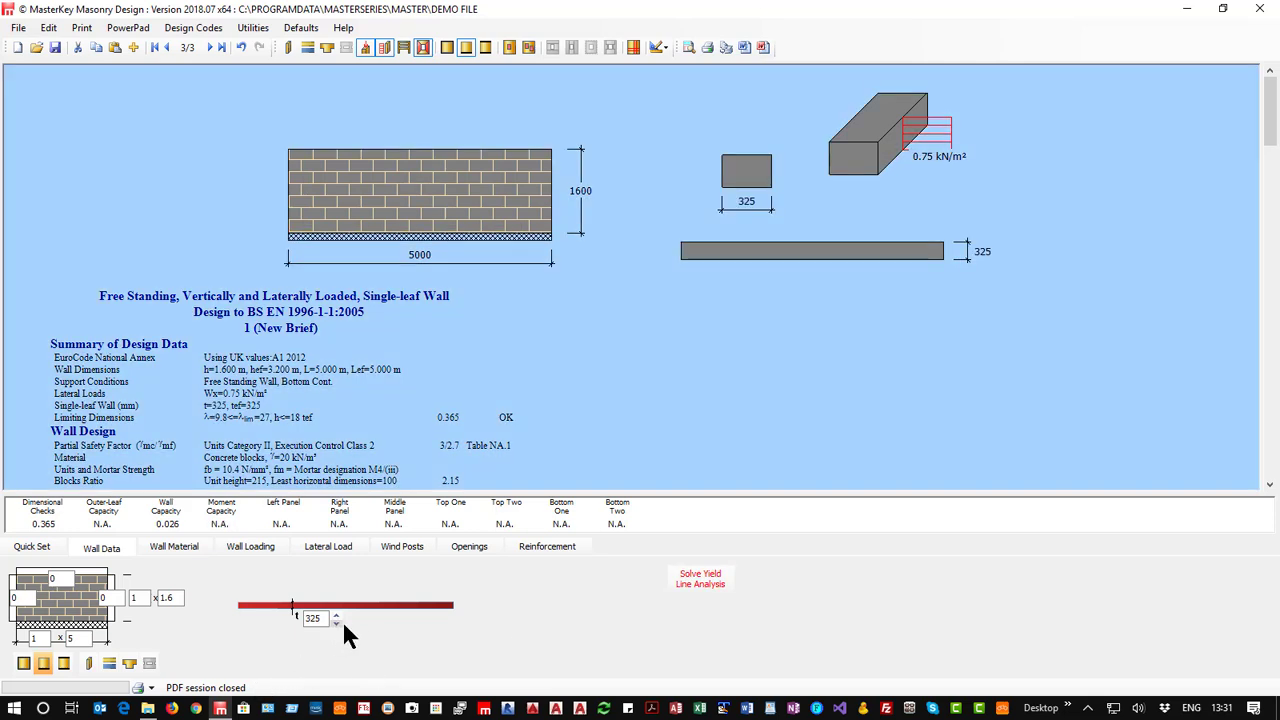
left_click(714, 578)
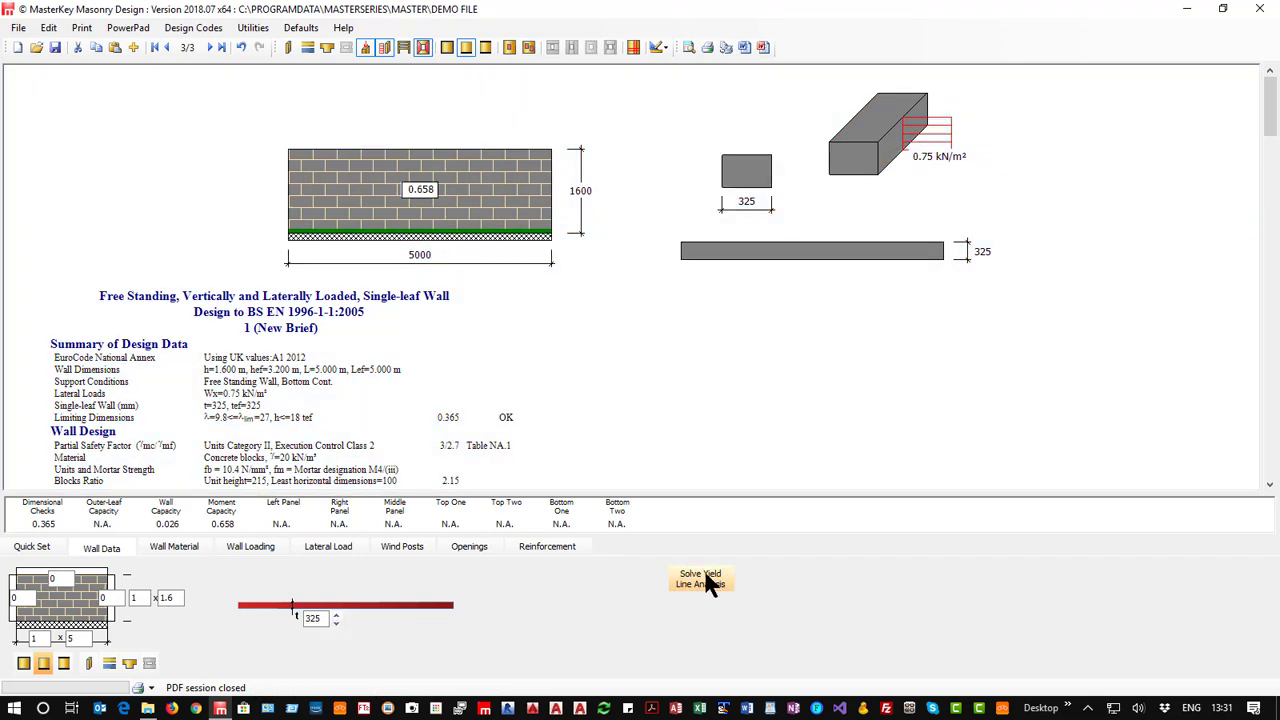
left_click(336, 621)
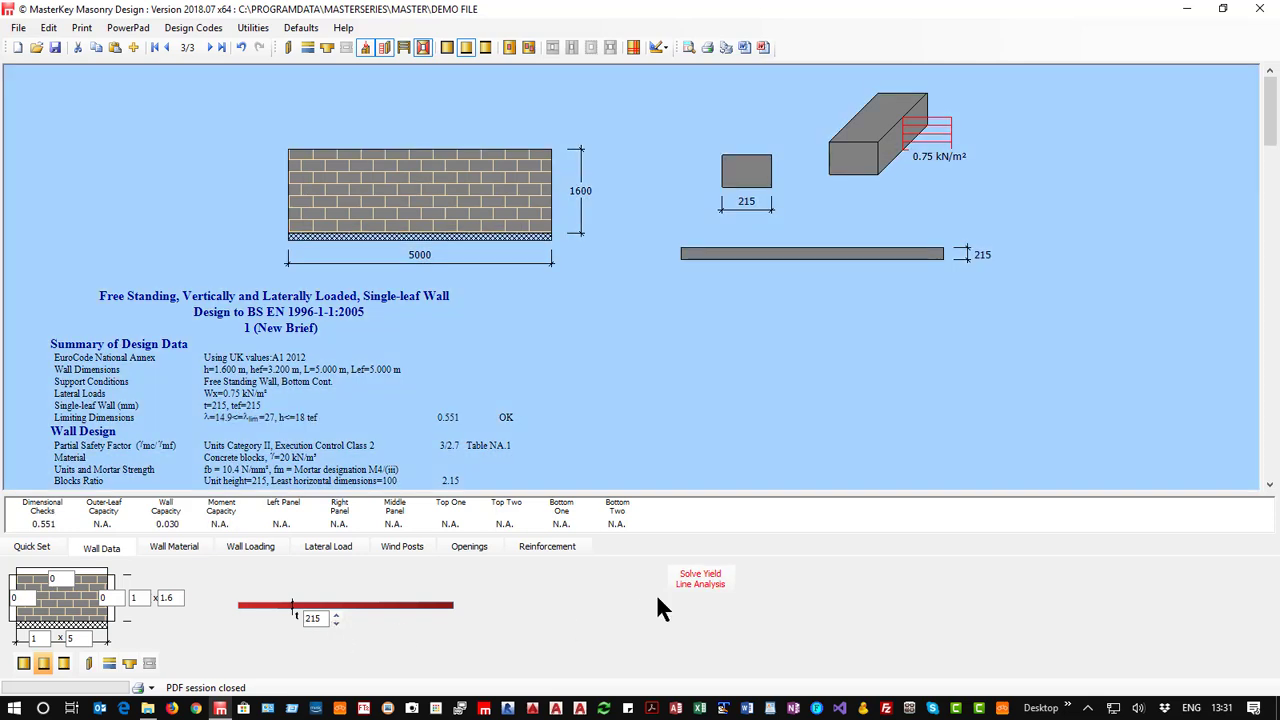
left_click(698, 585)
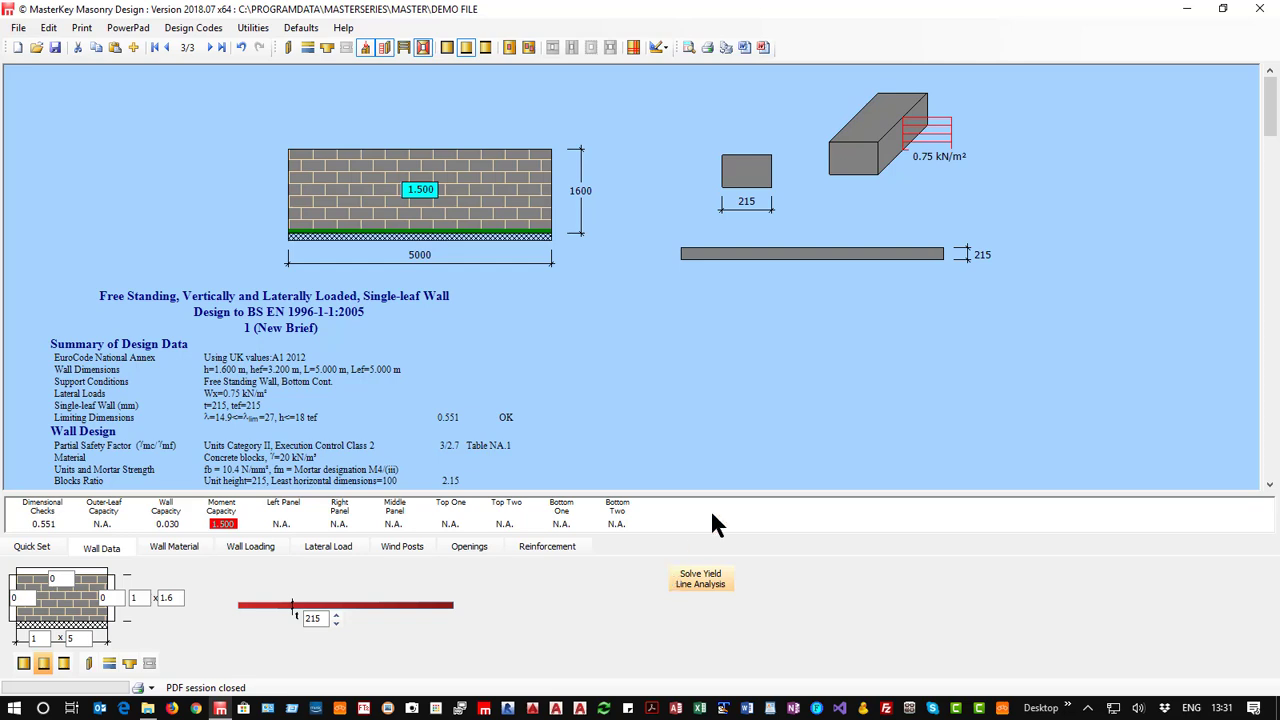
left_click(337, 622)
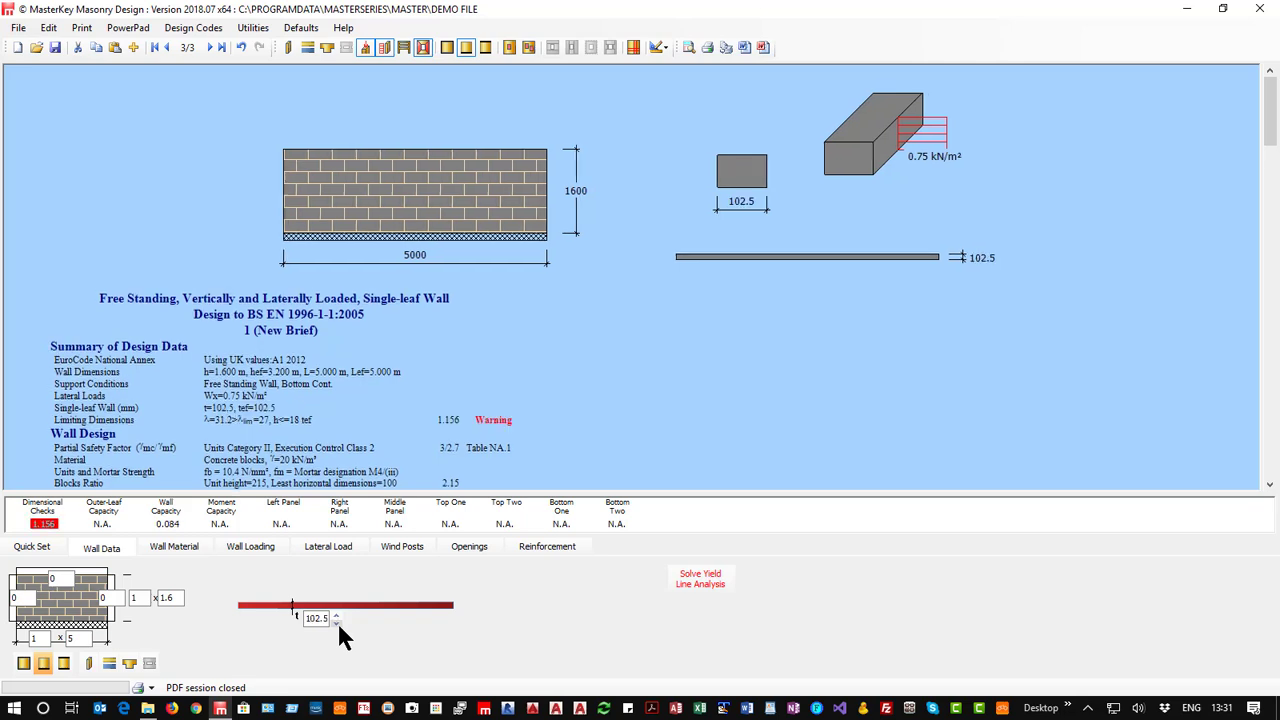
left_click(337, 622)
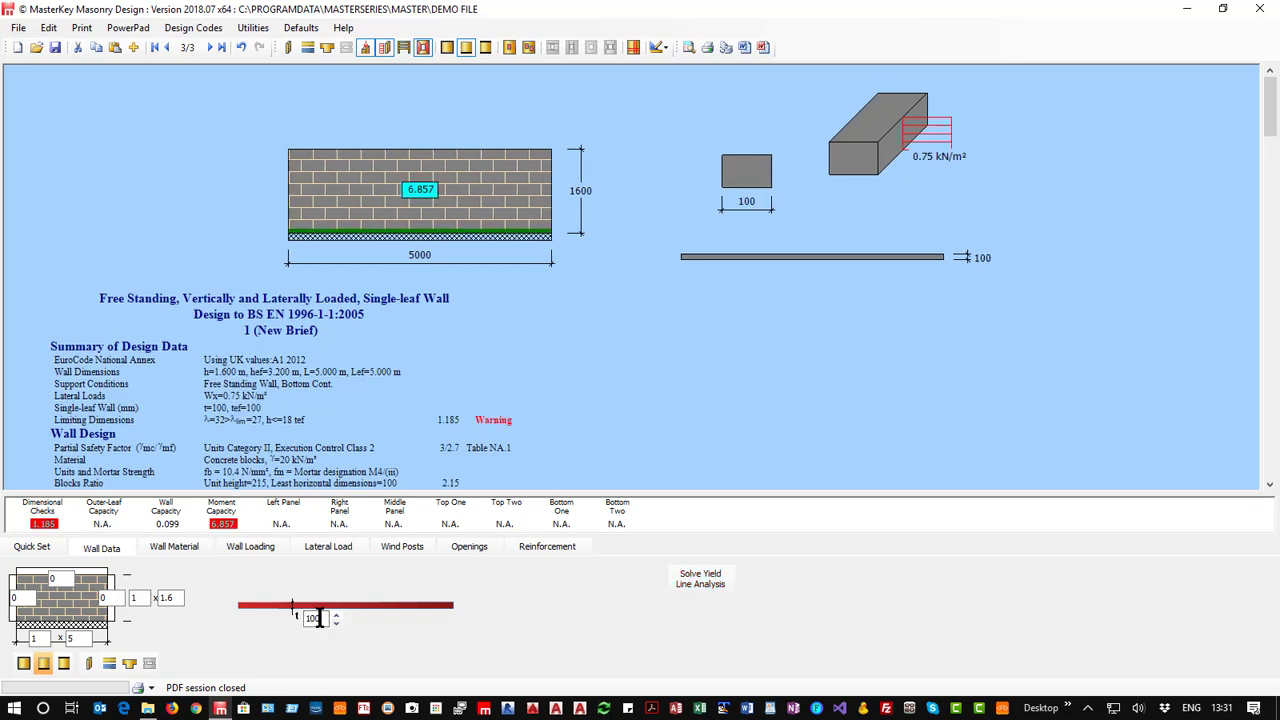
Change the wall to a stiffened single-leaf wall with piers and solve the yield line analysis.
left_click(128, 664)
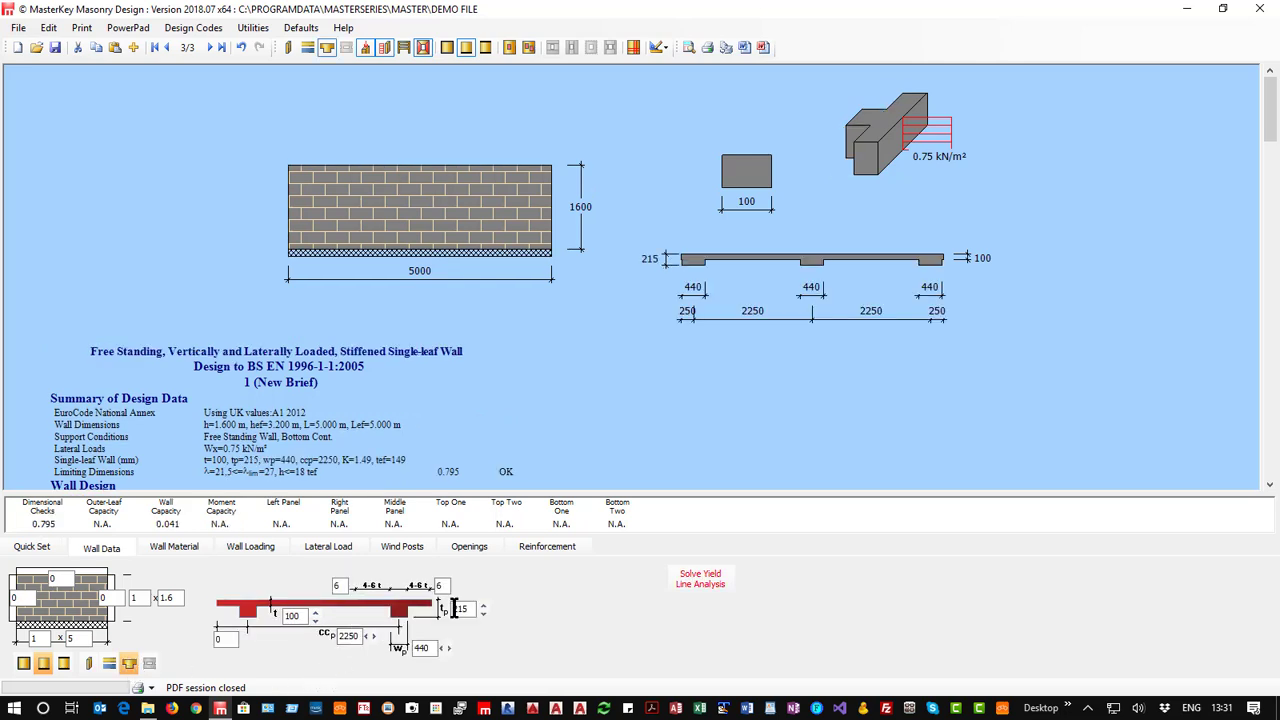
left_click(690, 578)
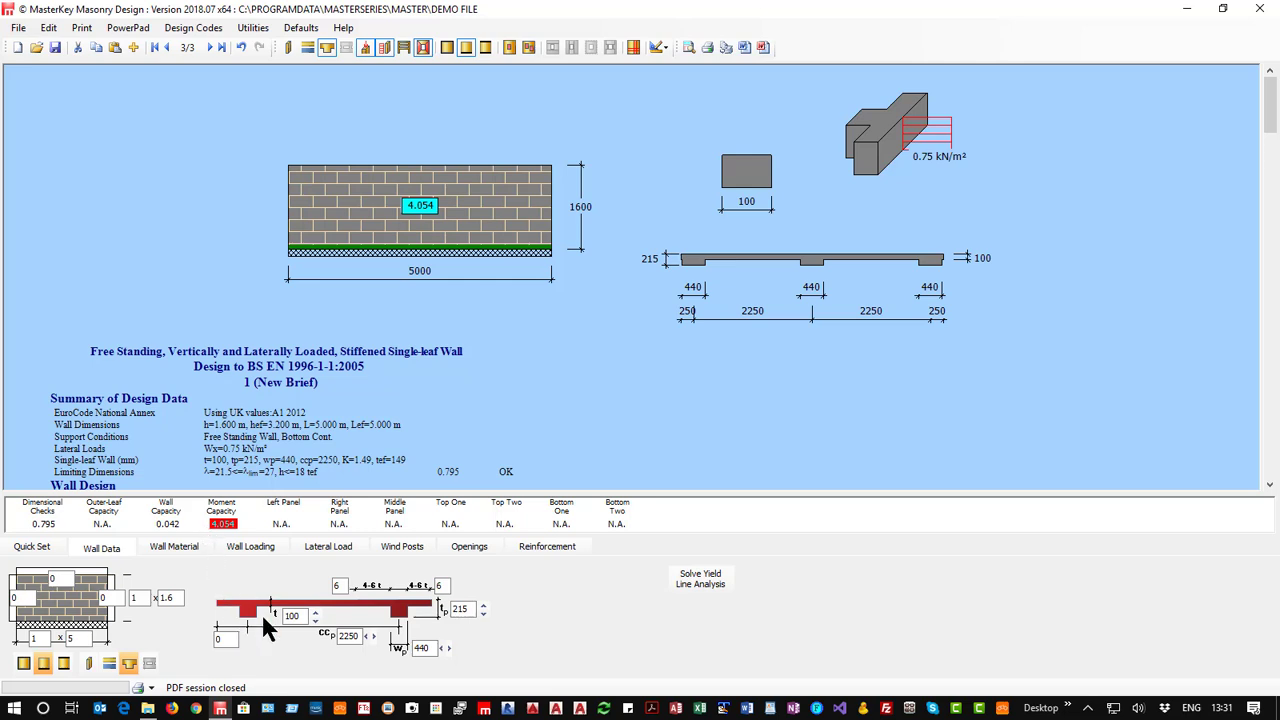
Set the depth of the stiffening piers to 440 mm and their width to 215 mm.
left_click(482, 606)
left_click(482, 606)
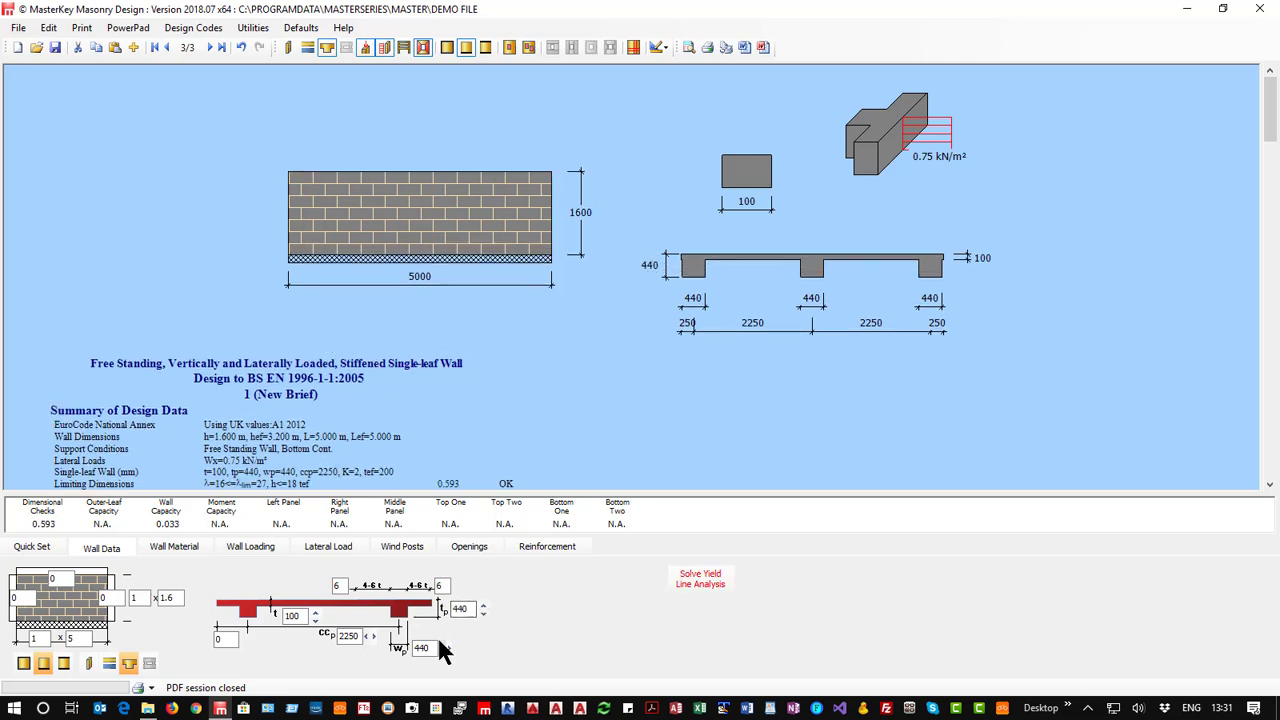
left_click(442, 648)
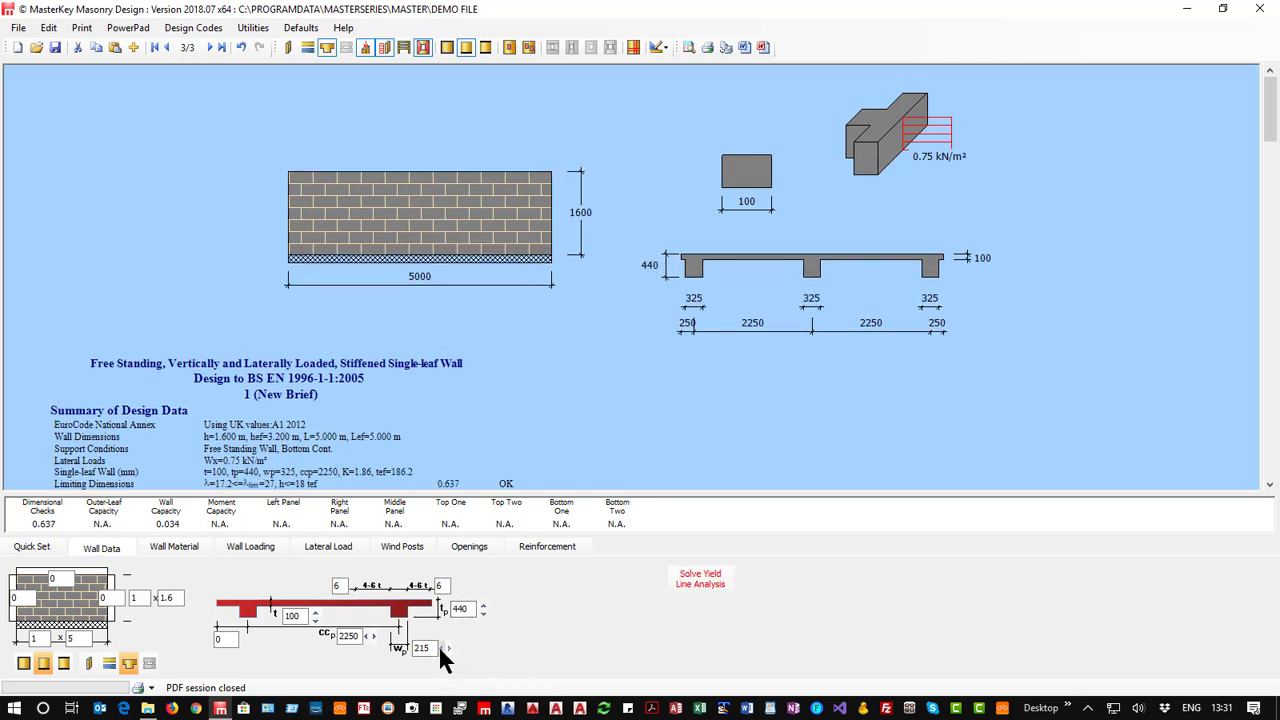
left_click(442, 648)
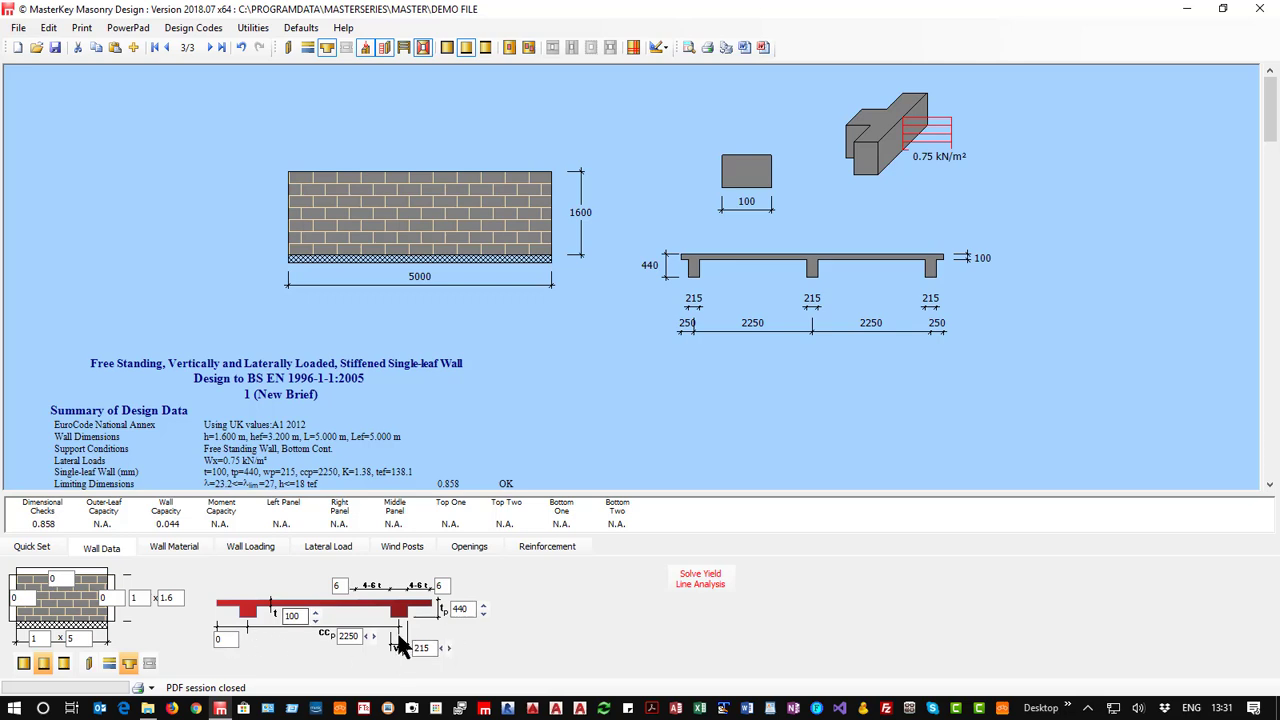
Set the pier centre-to-centre spacing to 1800 mm and solve the yield line analysis.
left_click(366, 636)
left_click(366, 636)
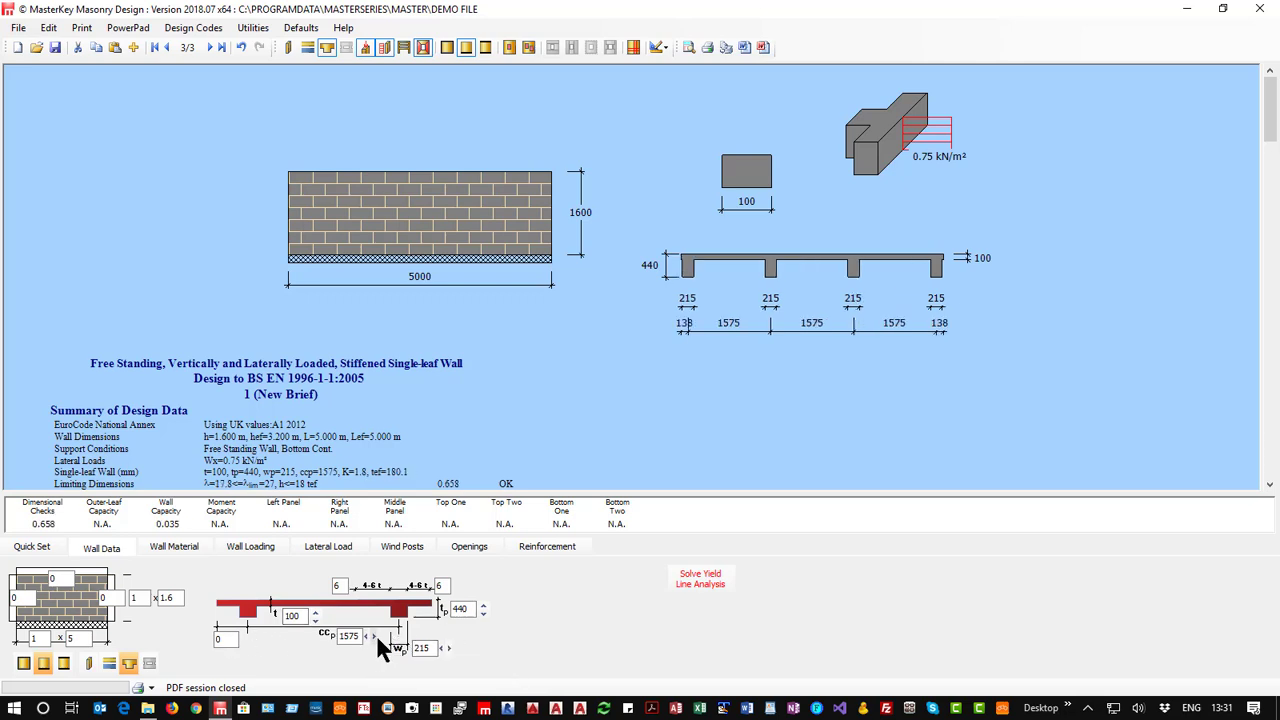
left_click(373, 636)
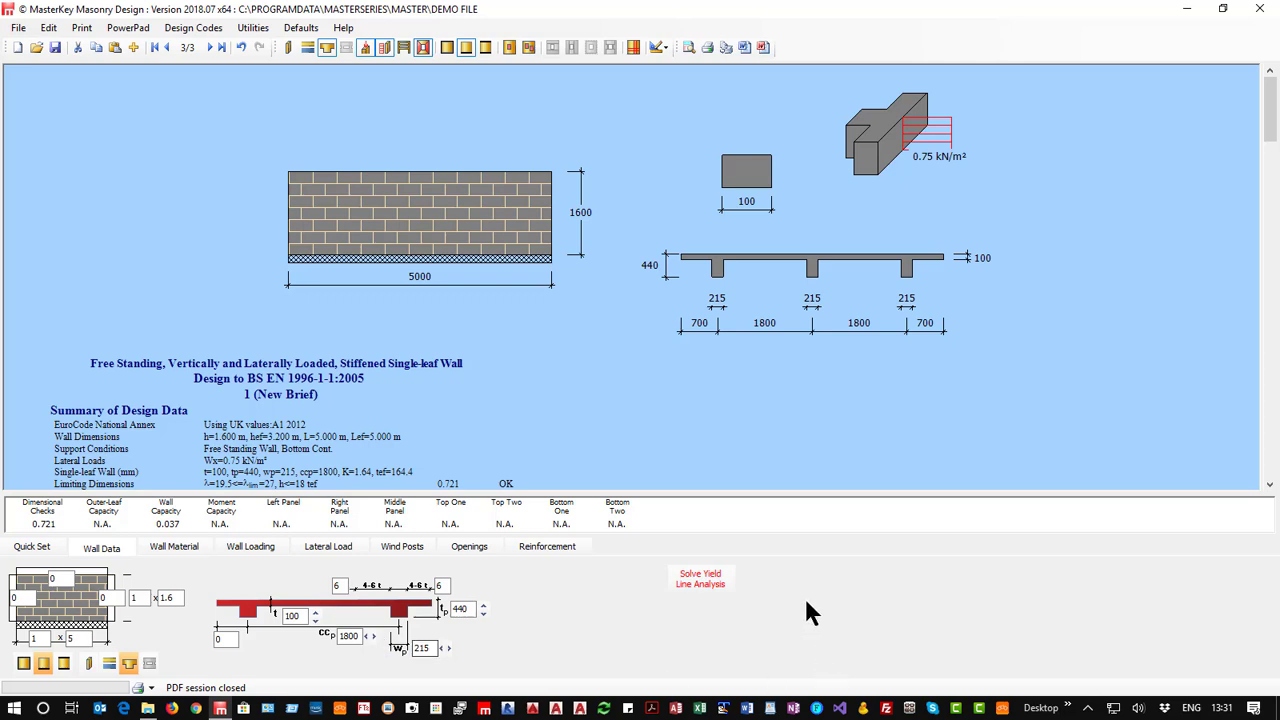
left_click(690, 578)
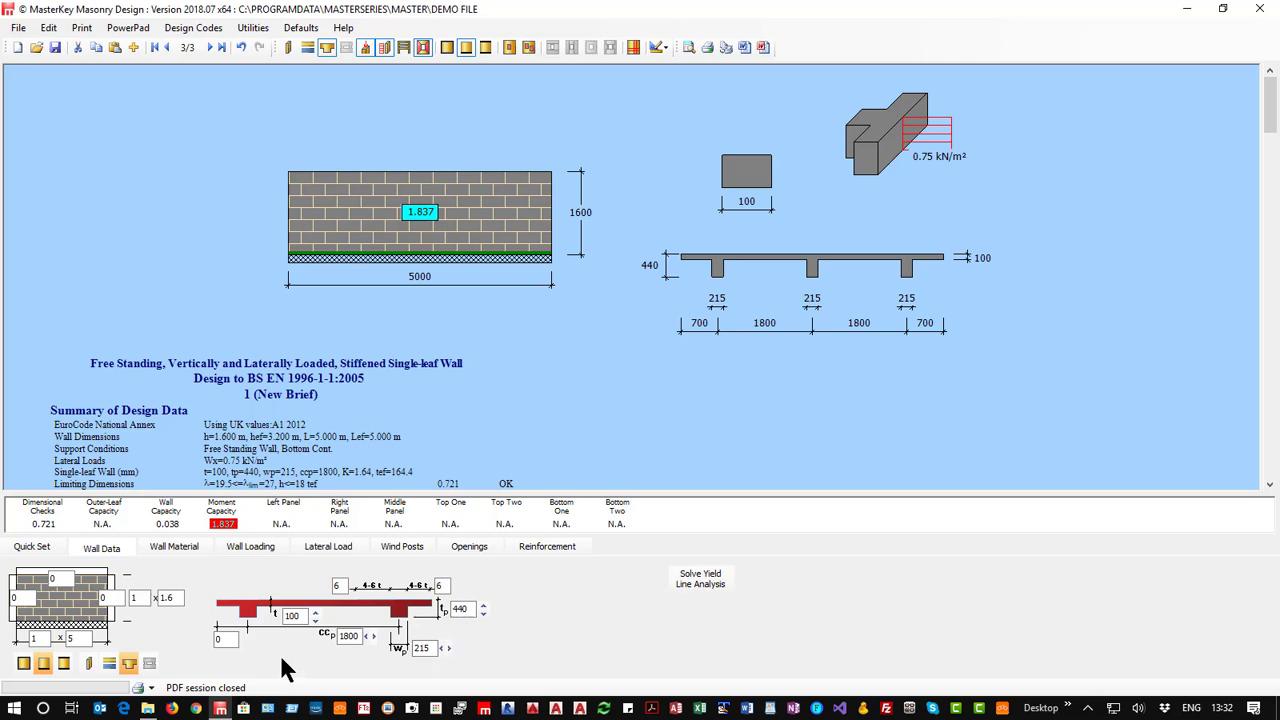
Set the single-leaf wall thickness to 140 mm and solve the yield line analysis.
left_click(315, 612)
left_click(315, 612)
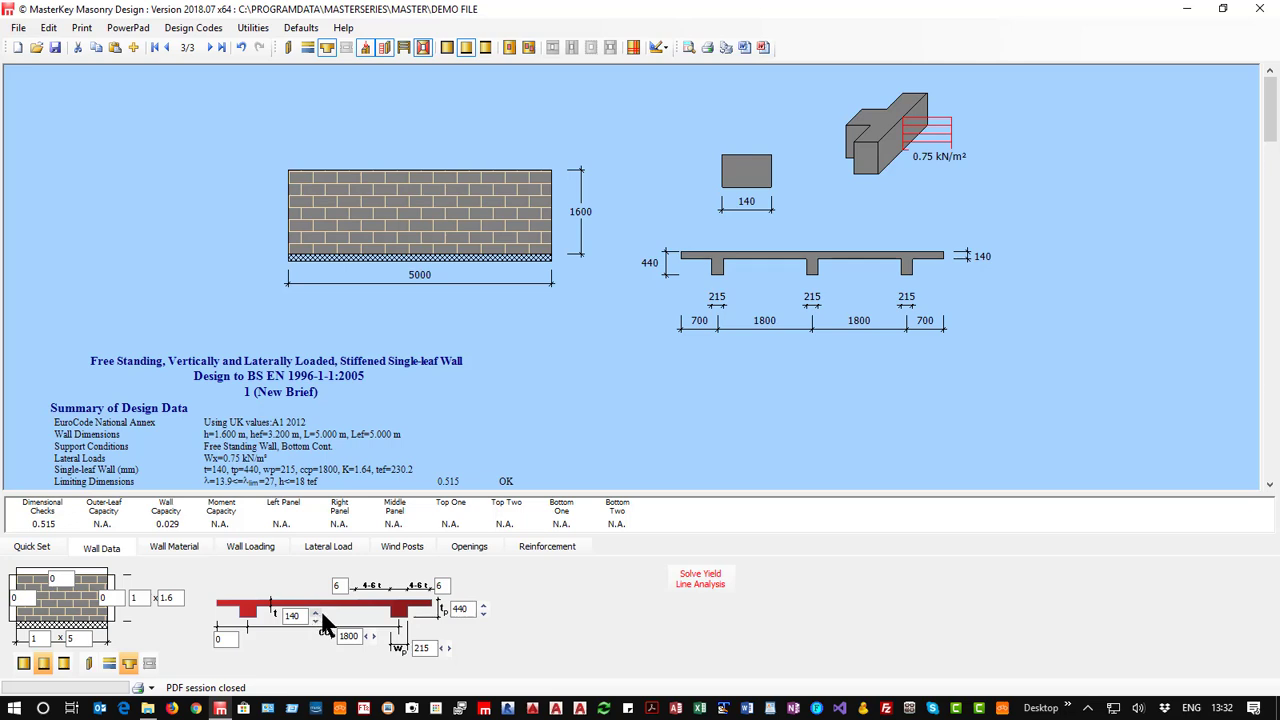
left_click(703, 580)
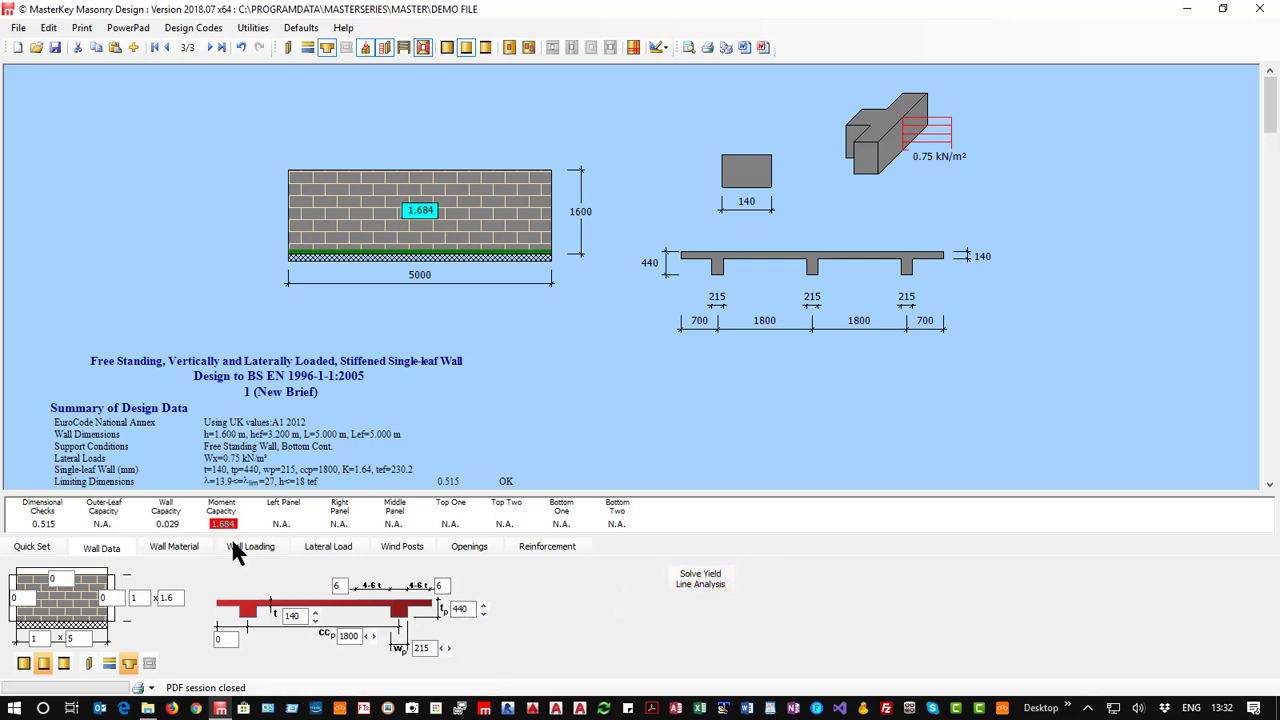
Widen the piers to 325 mm, reduce their centre-to-centre spacing to 1575 mm and solve the yield line analysis.
left_click(448, 648)
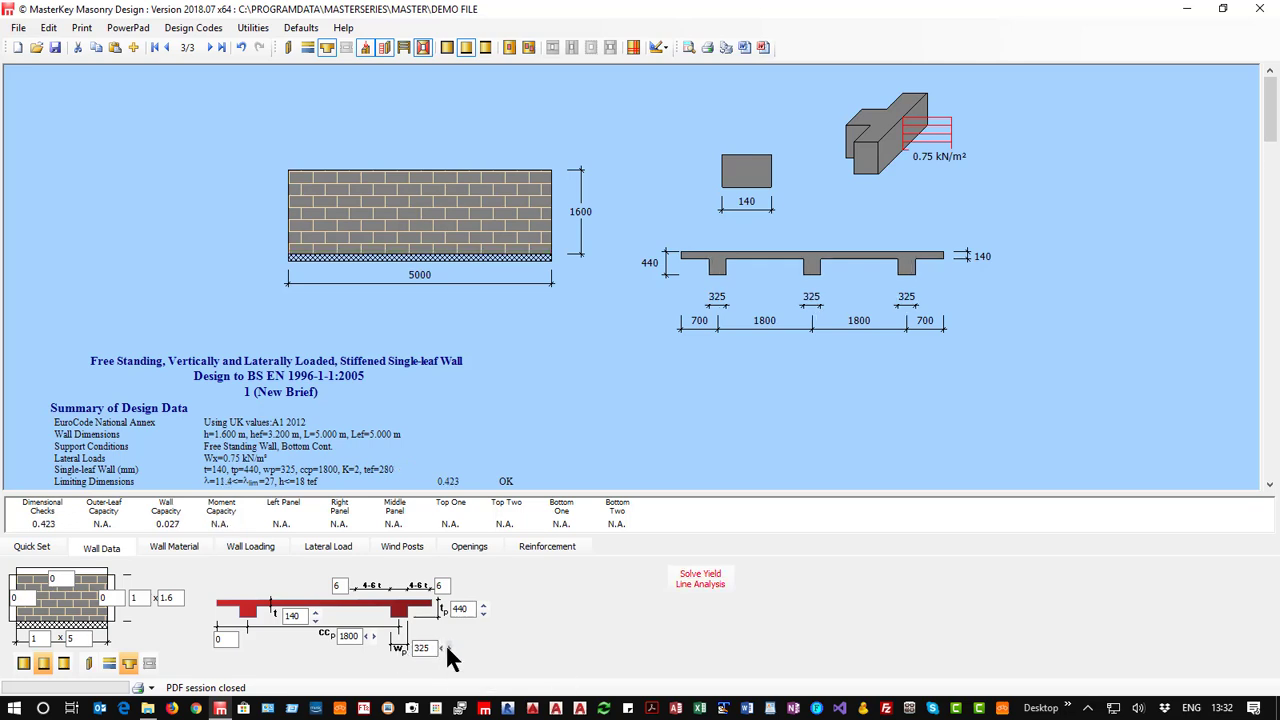
left_click(703, 578)
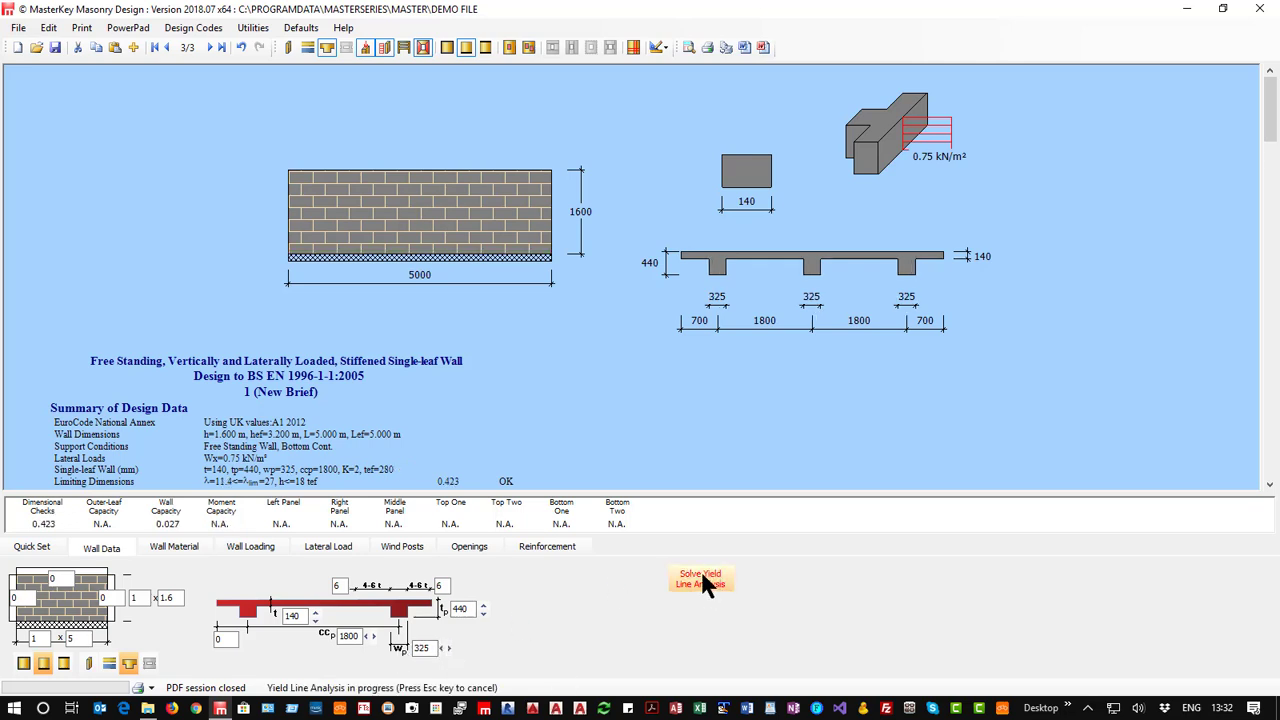
left_click(363, 632)
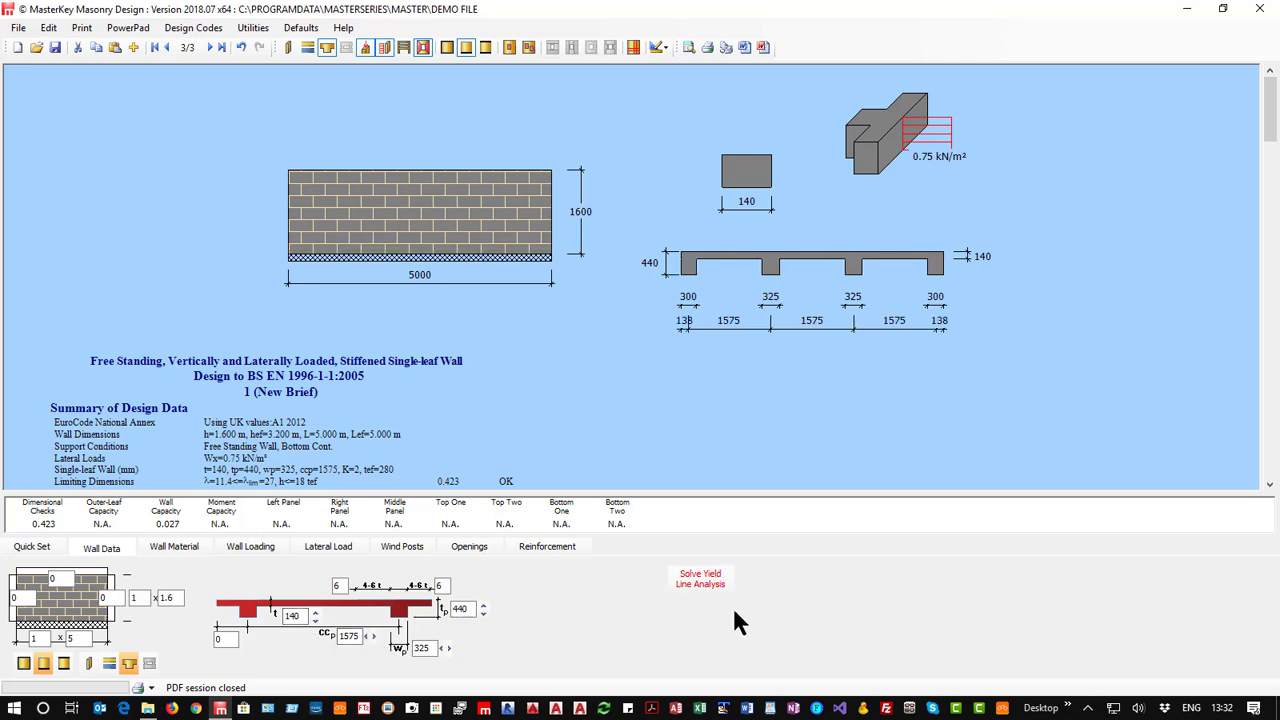
left_click(688, 580)
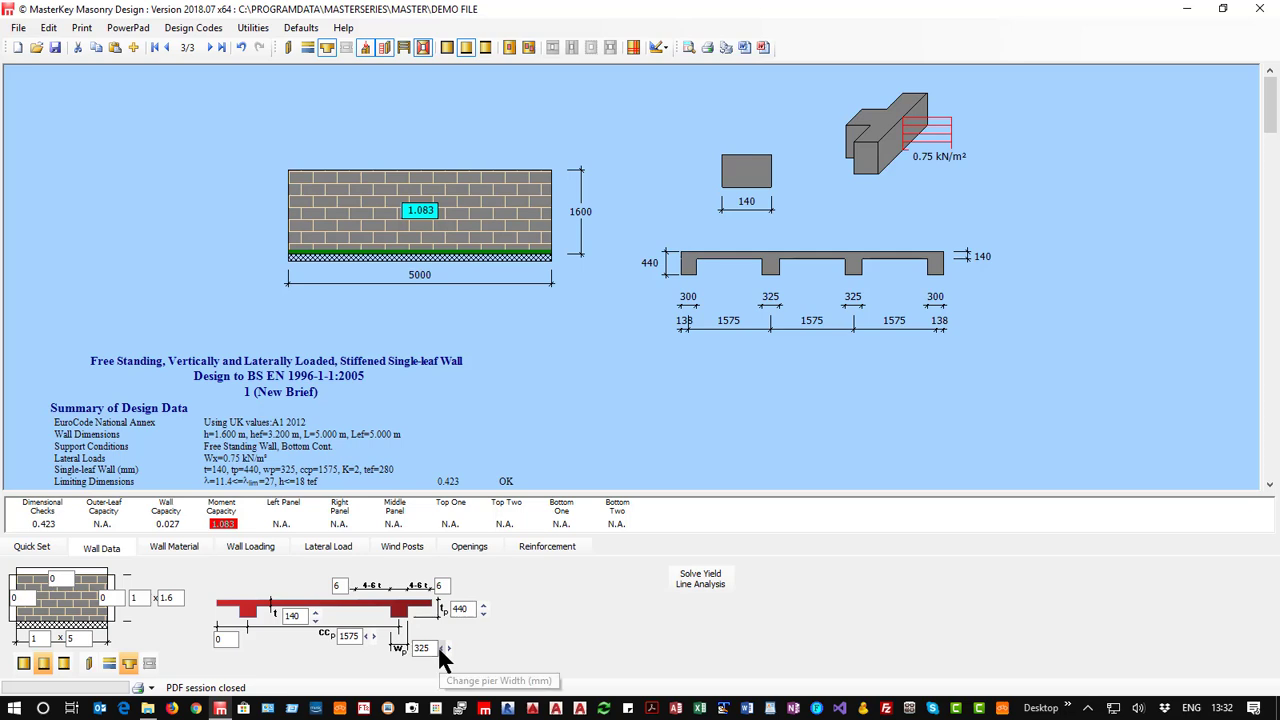
Set the units strength of the wall's concrete blocks to 17.5.
left_click(172, 546)
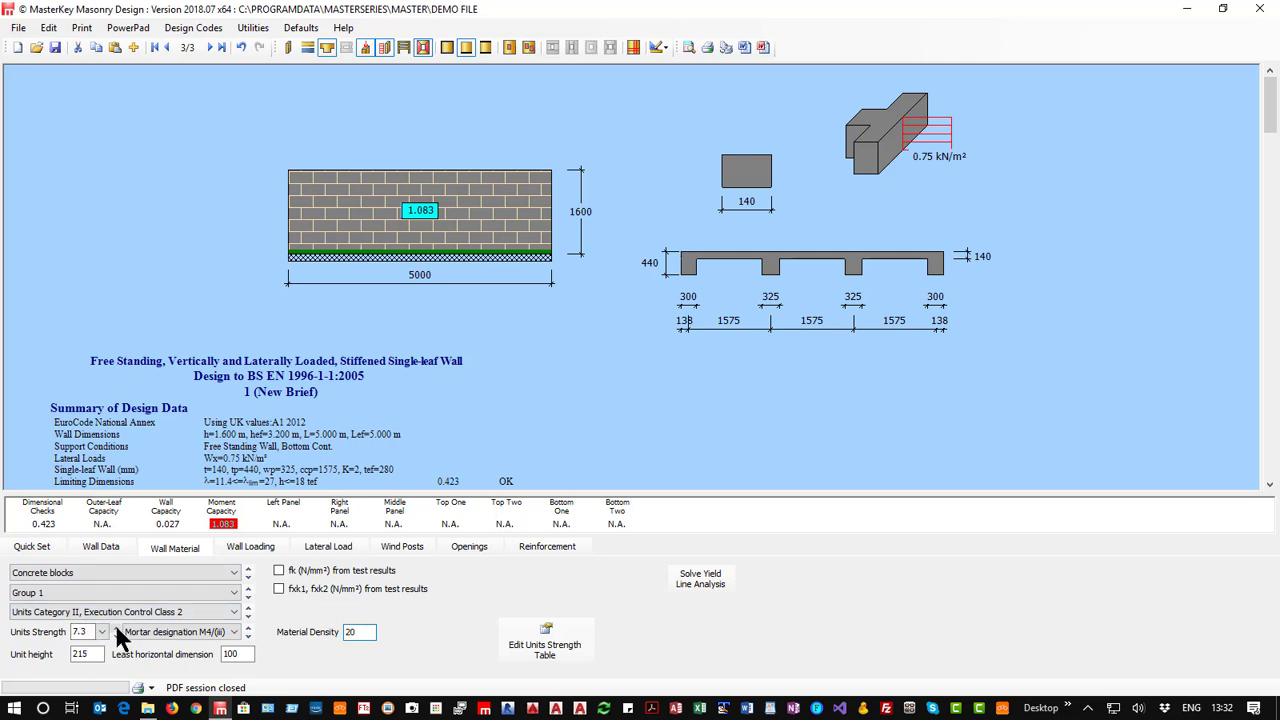
left_click(117, 638)
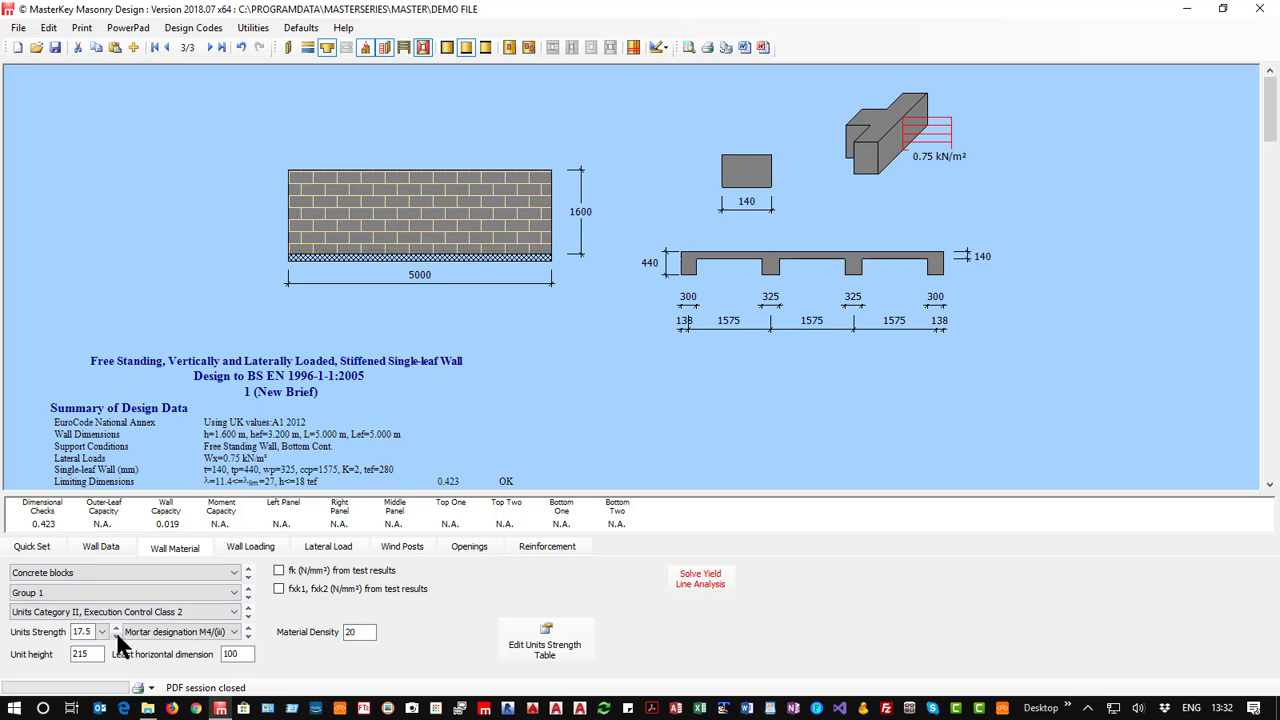
Turn off the advanced yield line and vertical load analysis, and check the wall dimensions and block strength under the simplified method.
left_click(34, 548)
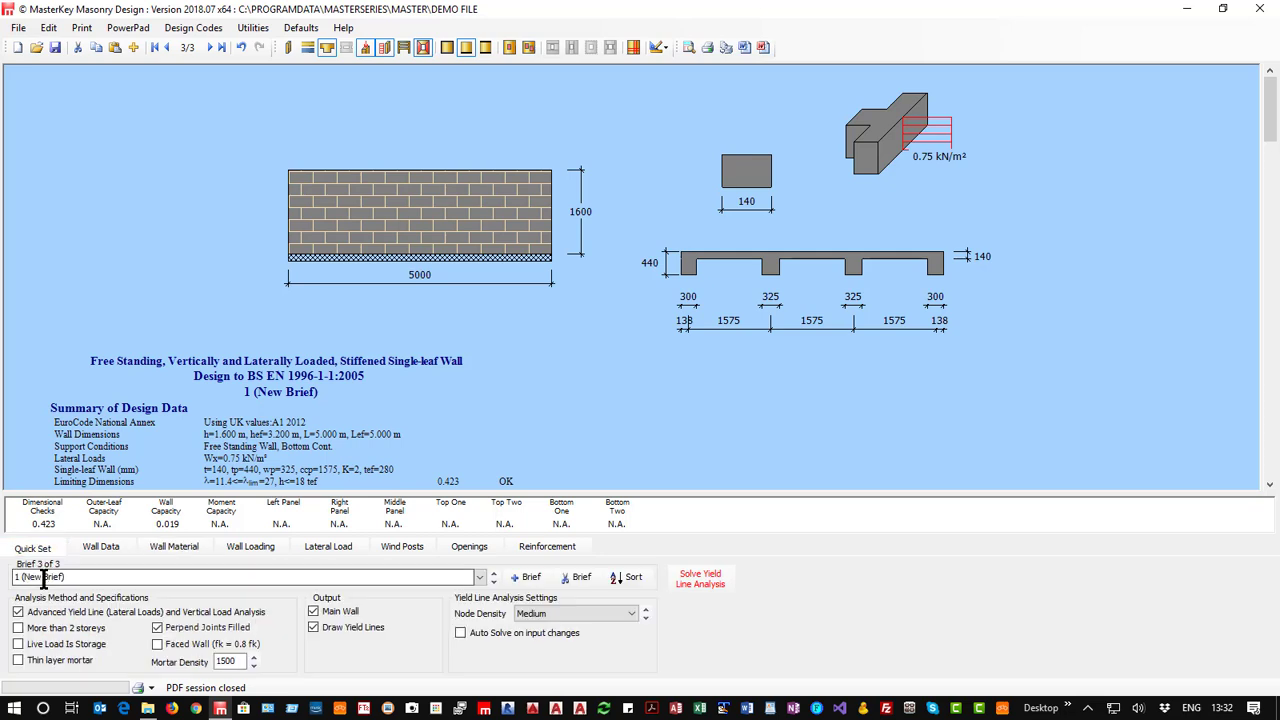
left_click(46, 611)
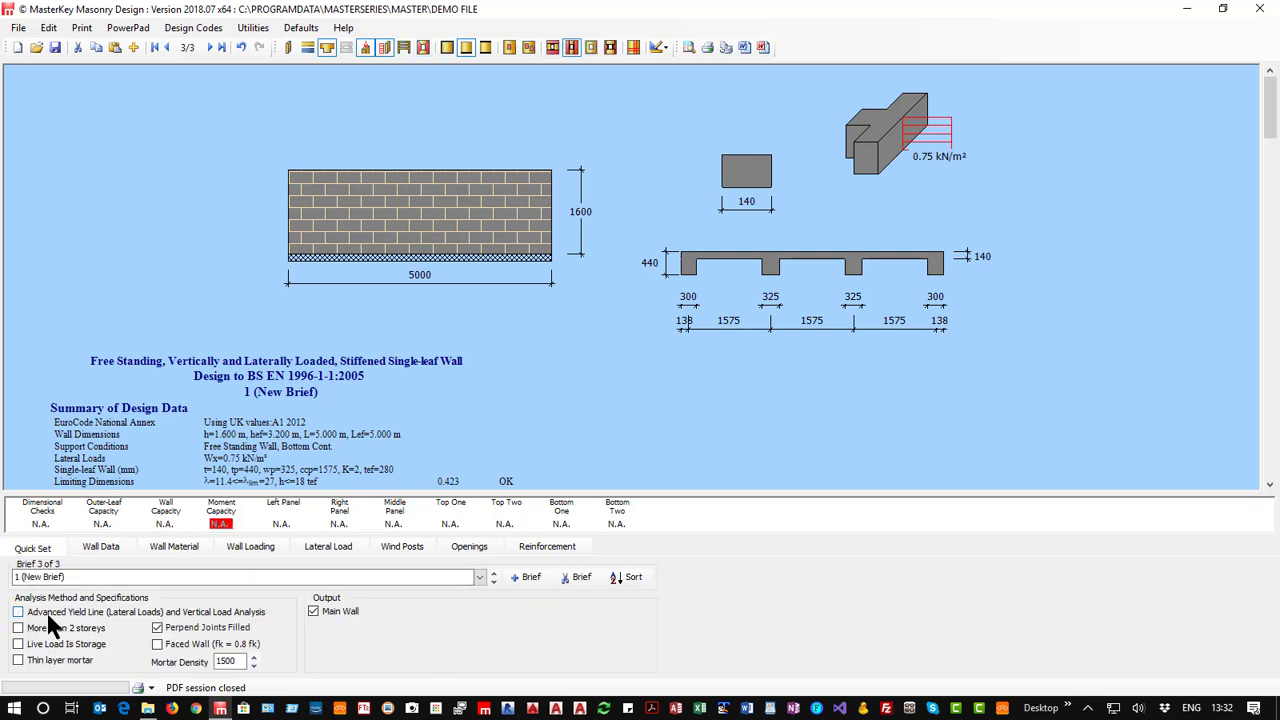
left_click(100, 547)
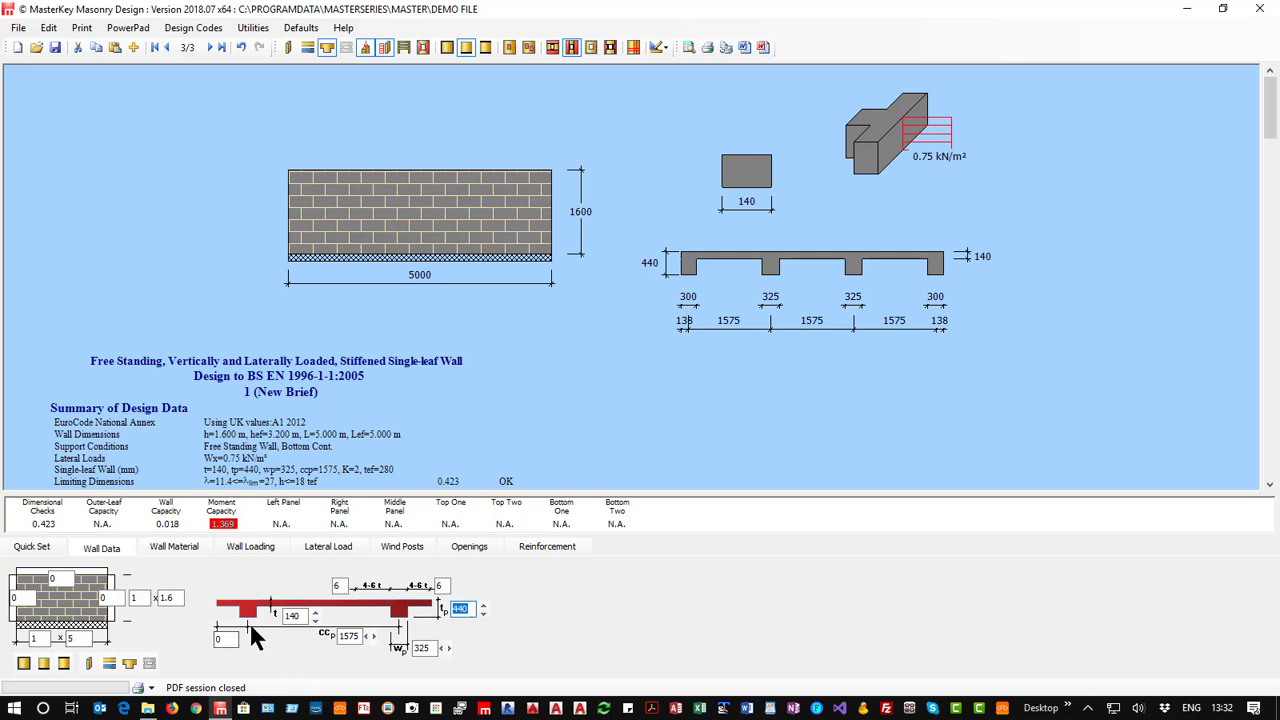
left_click(175, 547)
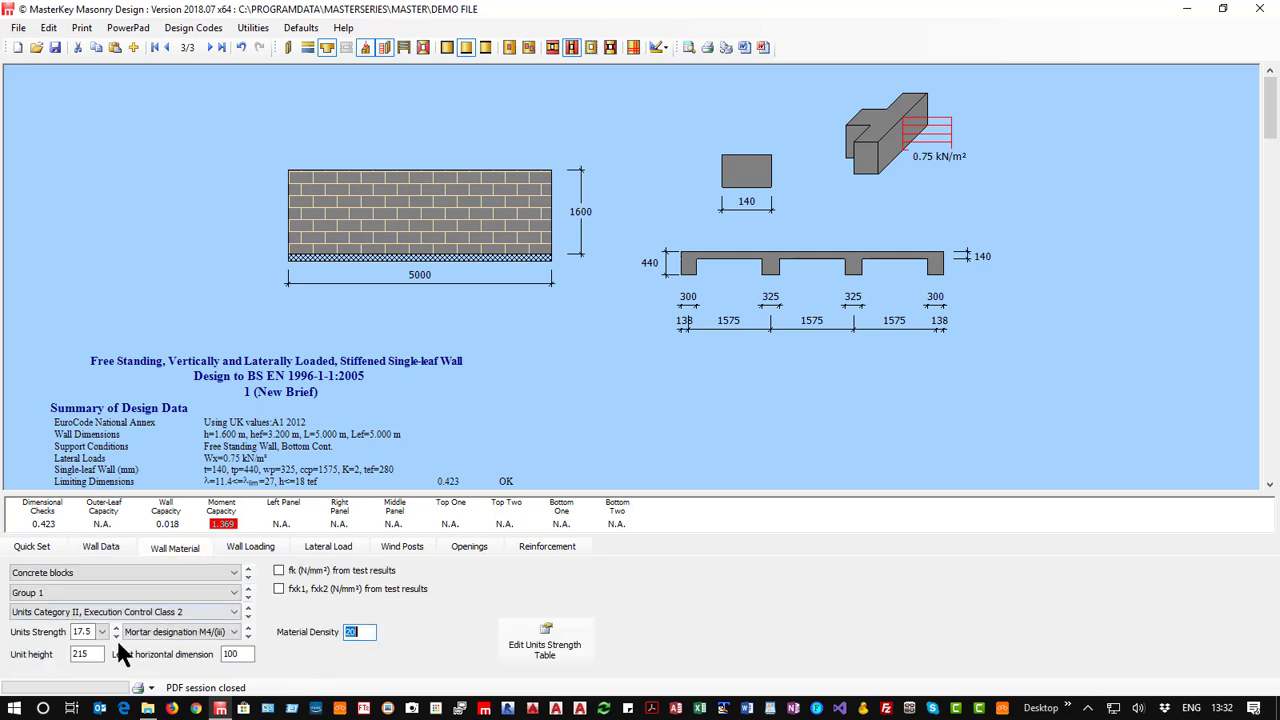
left_click(115, 627)
left_click(115, 636)
Turn the advanced yield line and vertical load analysis back on and solve the yield line analysis.
left_click(28, 552)
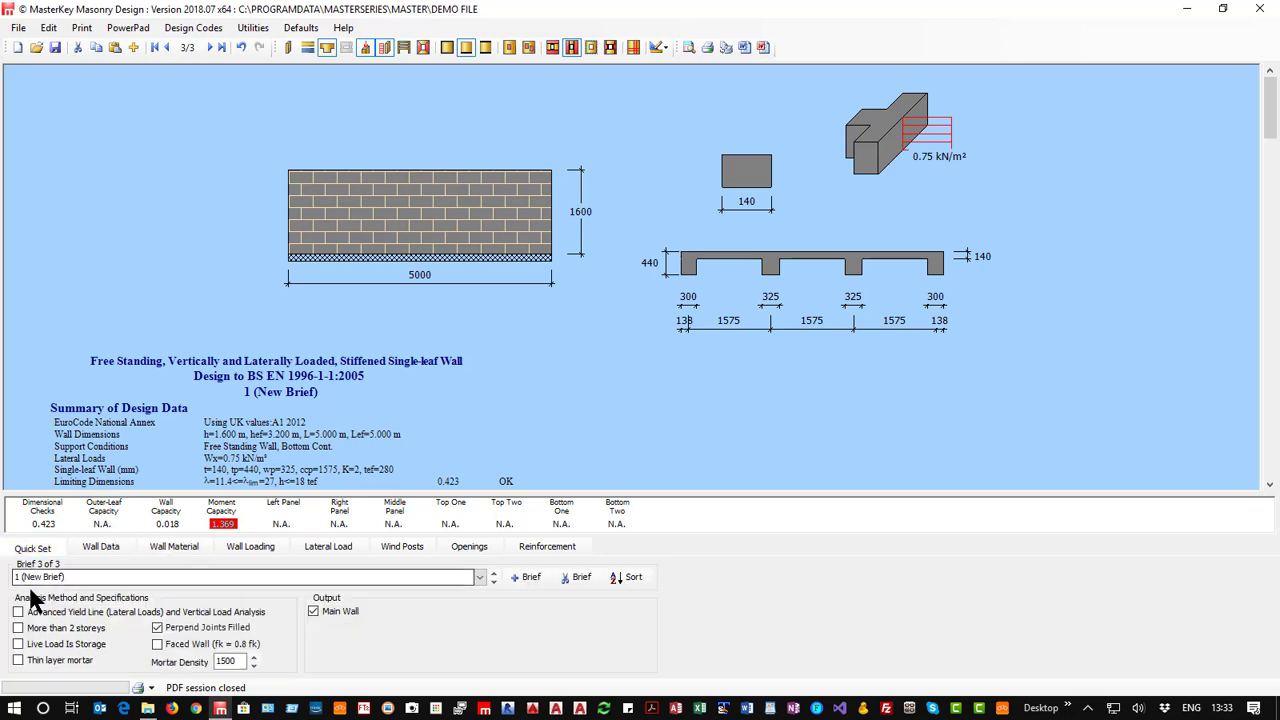
left_click(30, 611)
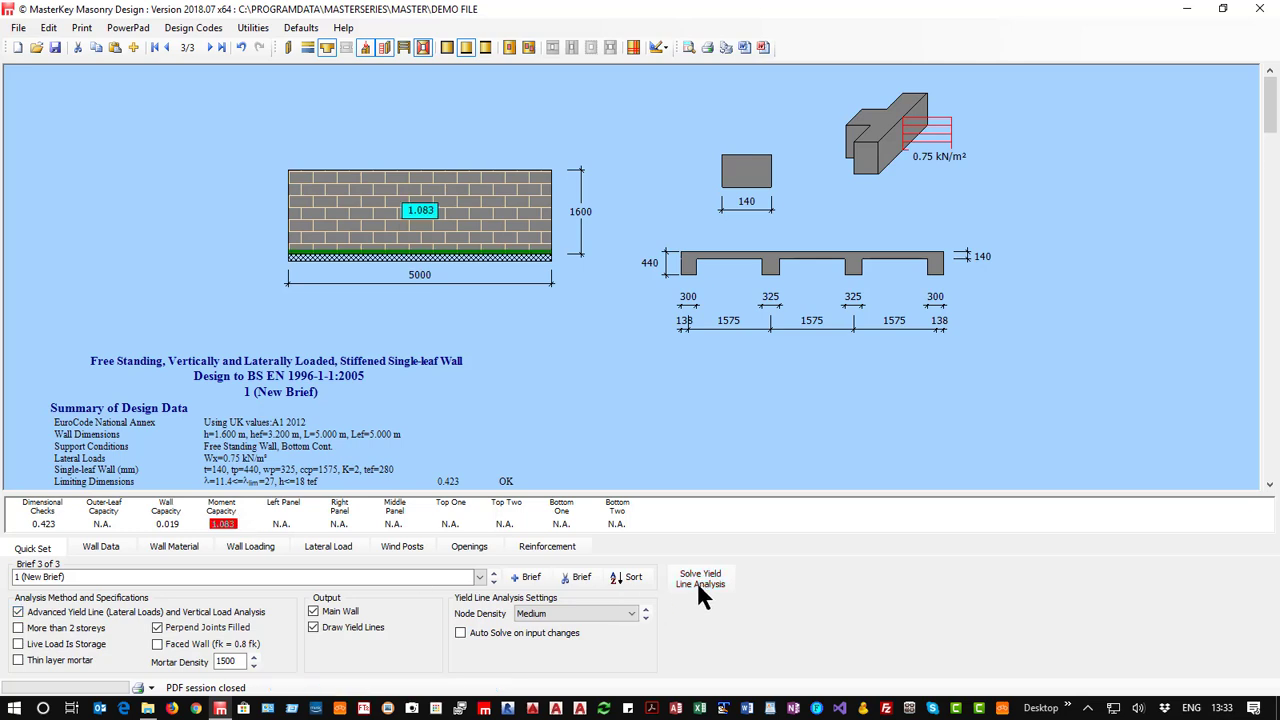
left_click(701, 577)
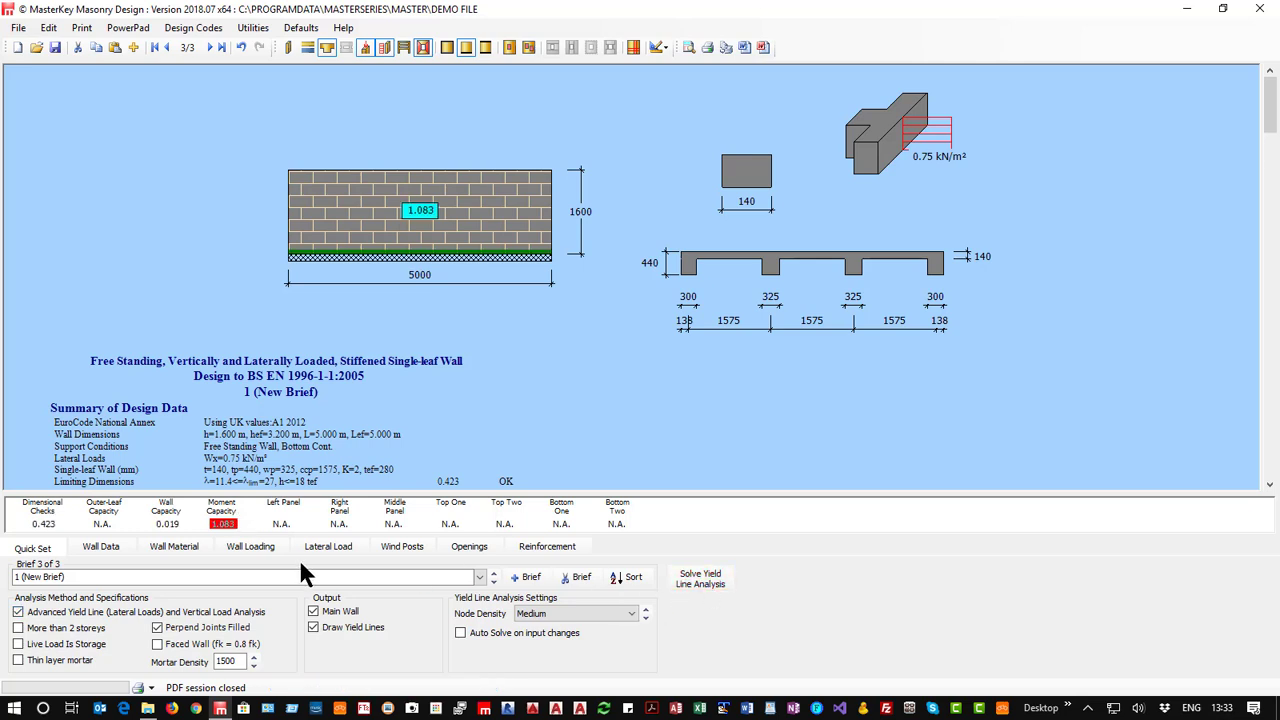
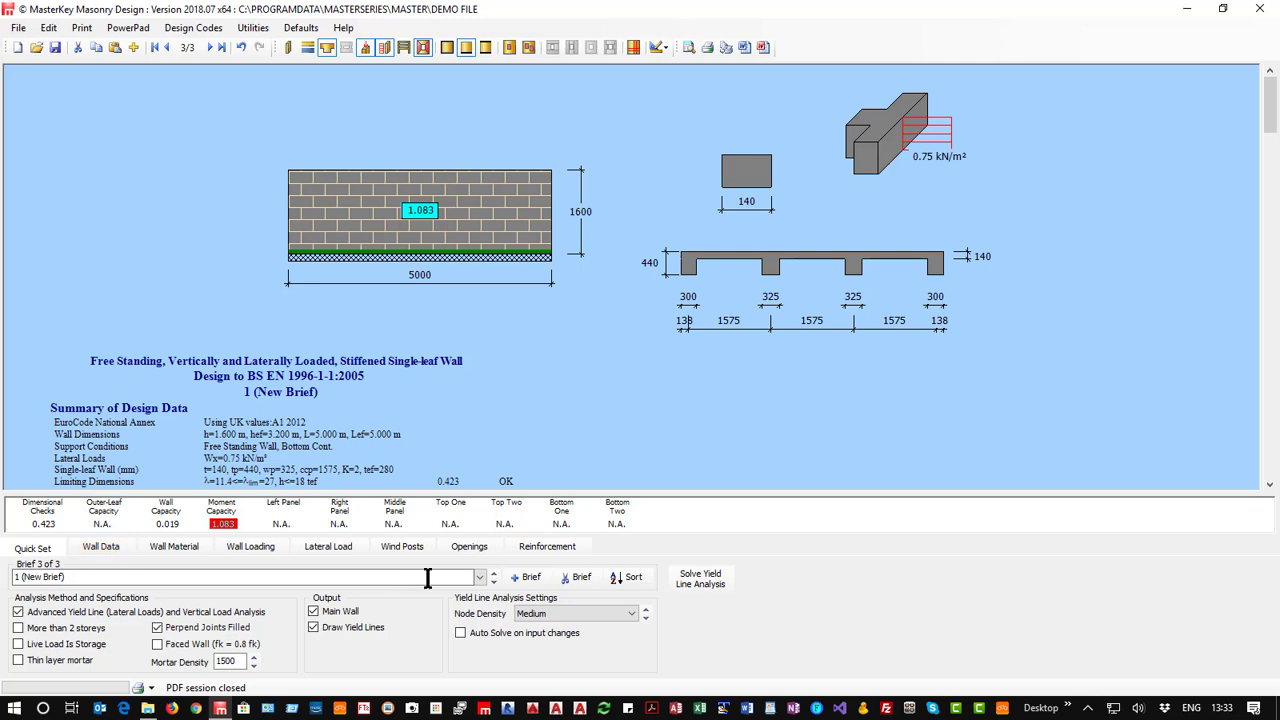
Add a new design brief and change its wall type to a masonry column.
left_click(524, 577)
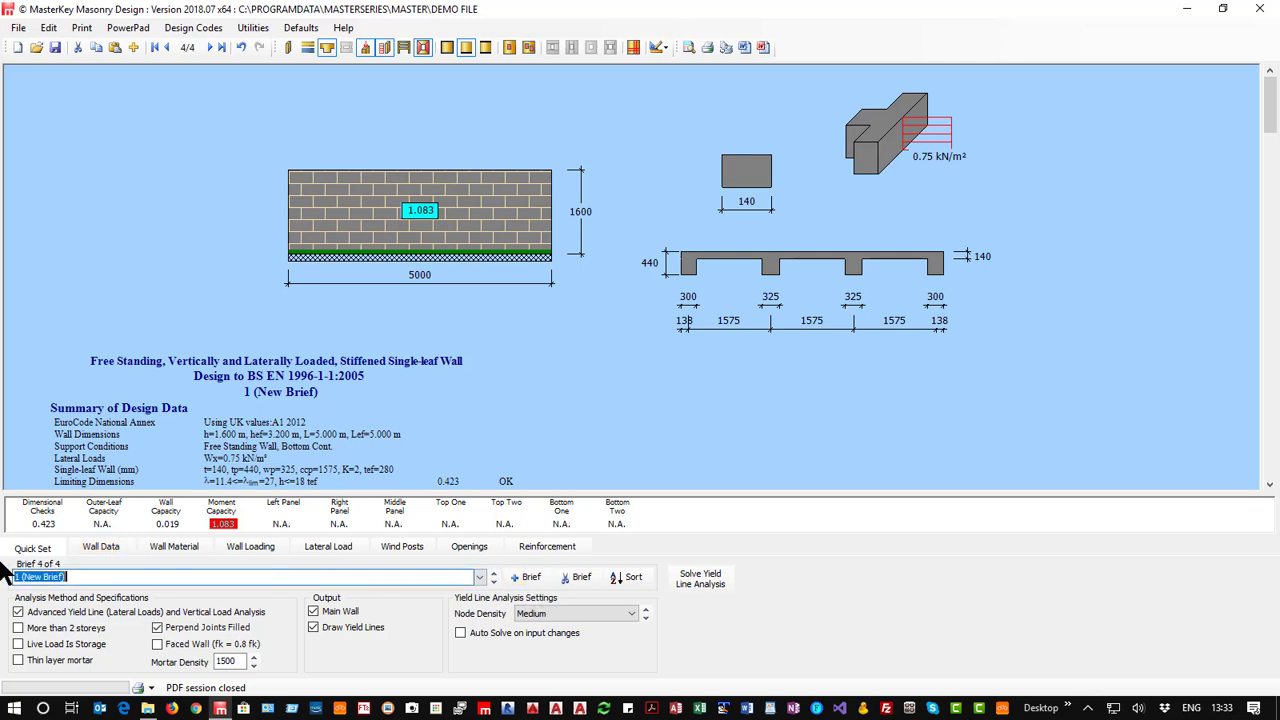
left_click(100, 548)
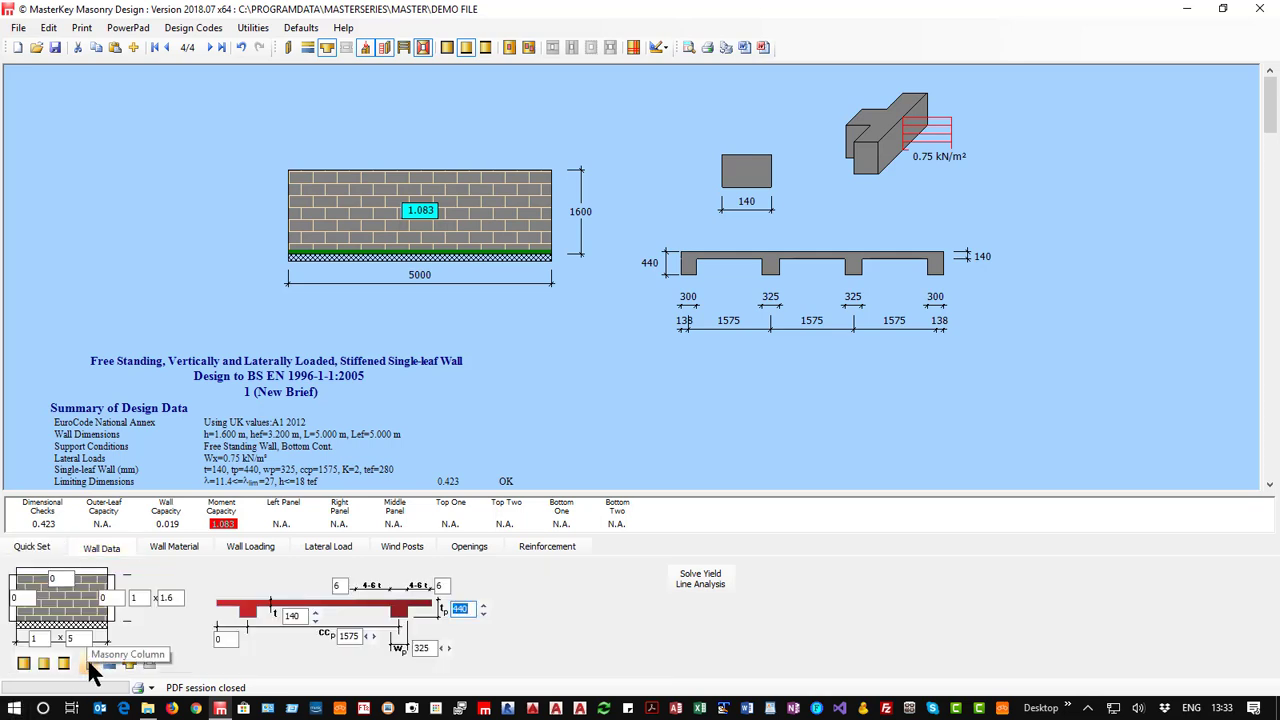
left_click(88, 664)
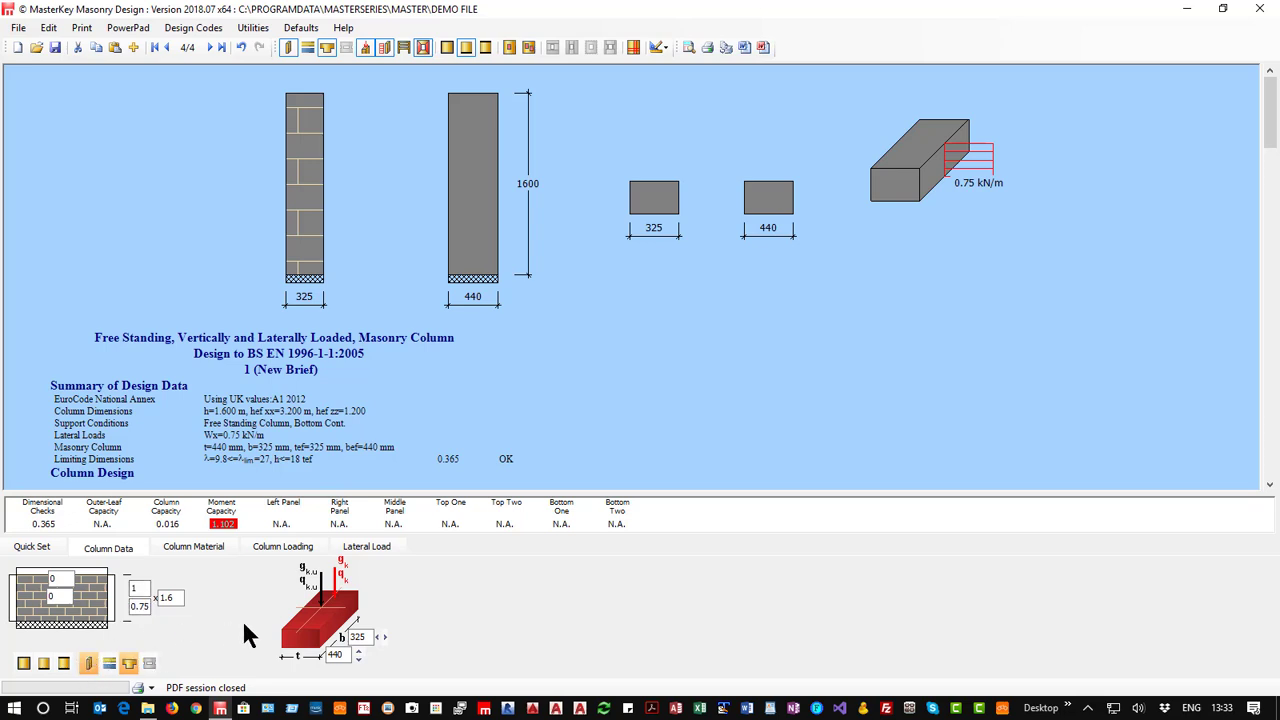
Set the masonry column's thickness to 215 mm and its width to 440 mm.
double_click(334, 654)
type("215")
left_click(384, 637)
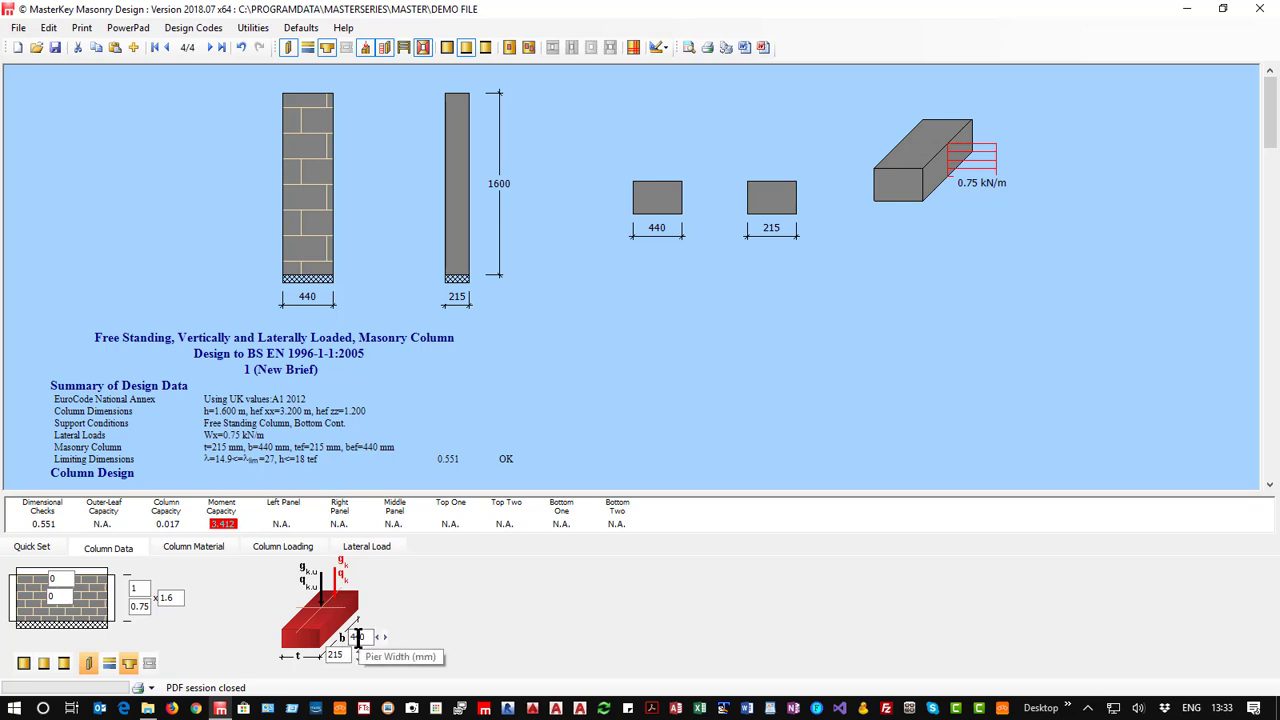
Turn off the lateral load so that the column is designed for vertical loading only.
left_click(285, 546)
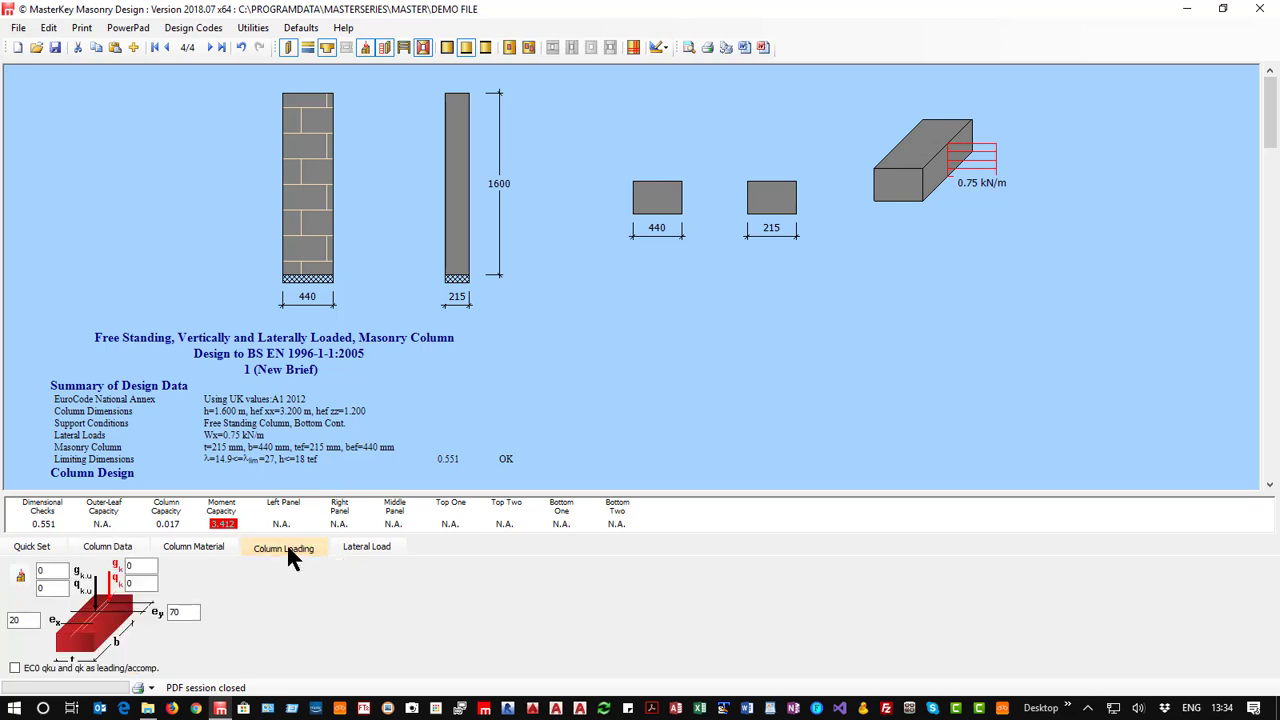
left_click(356, 548)
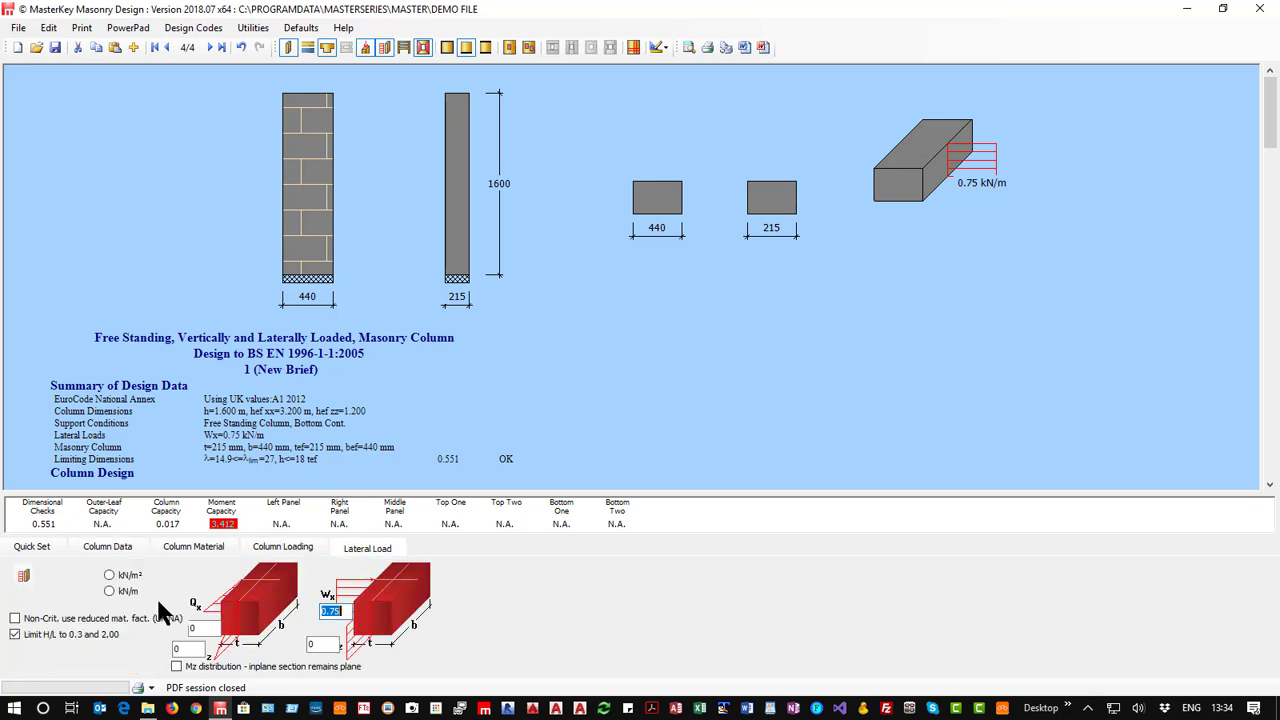
left_click(21, 577)
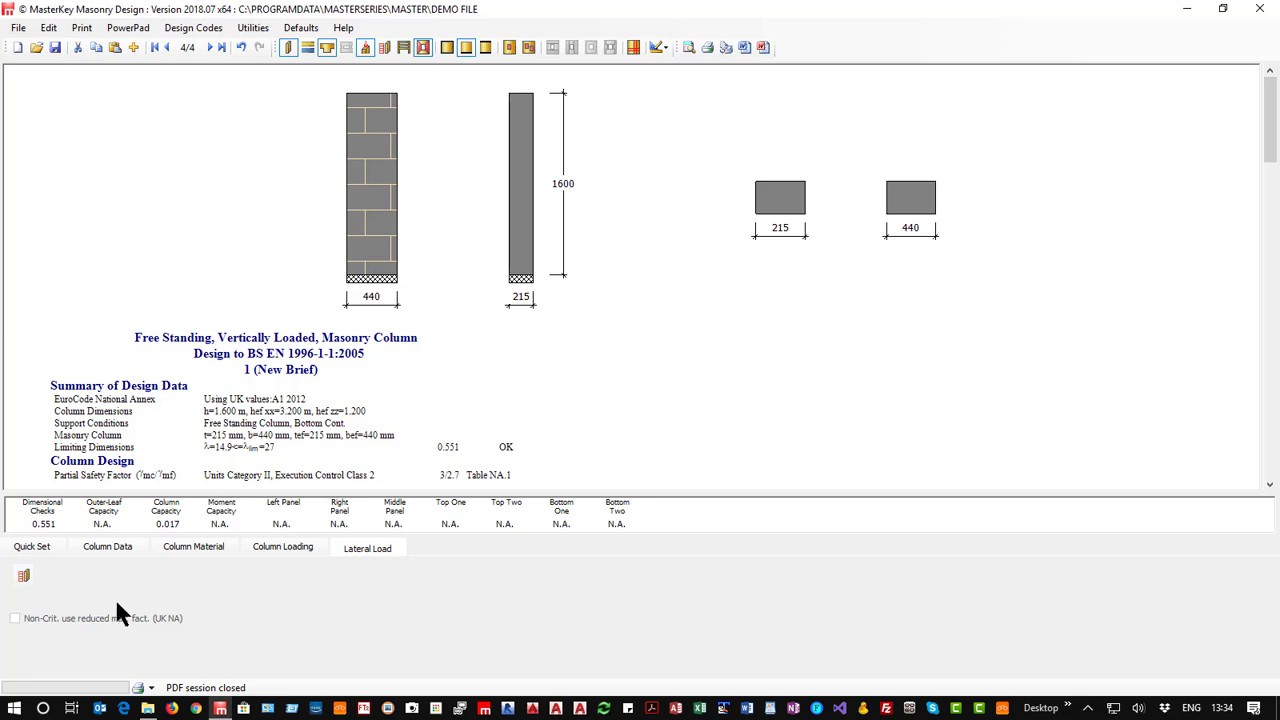
Set the column's loads at this level to 12 kN dead and 25 kN live.
left_click(261, 549)
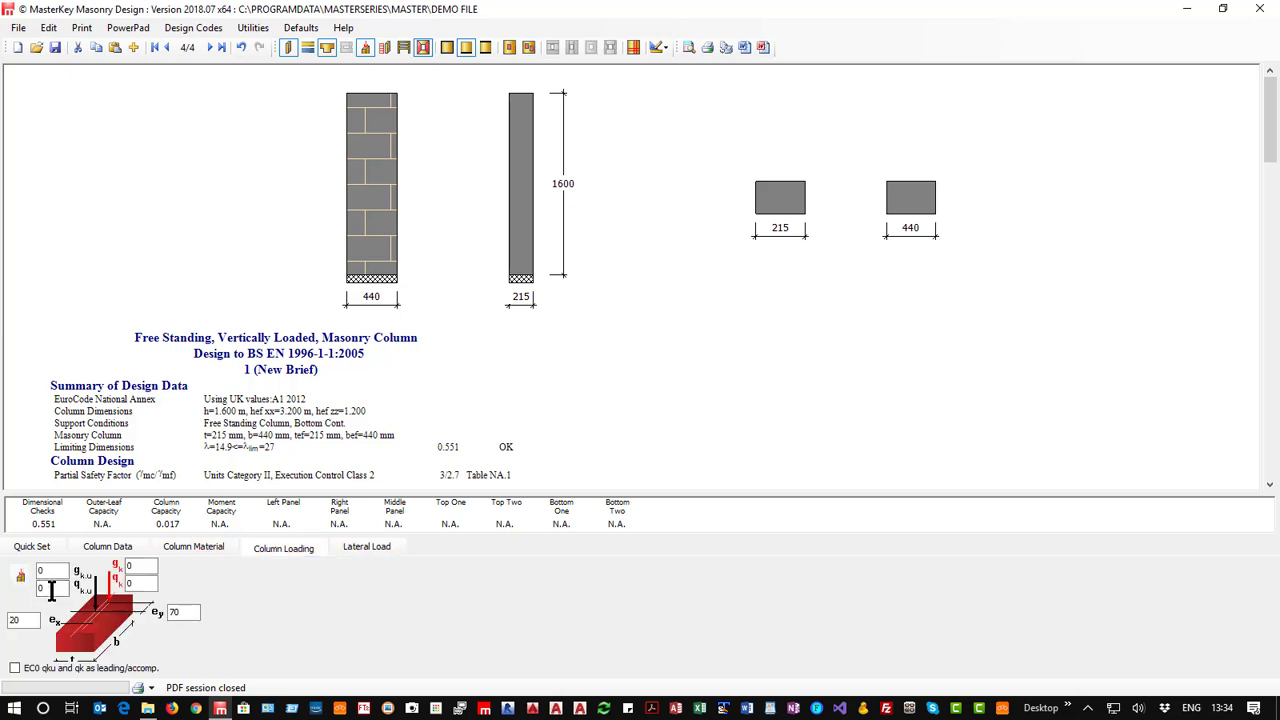
left_click(133, 566)
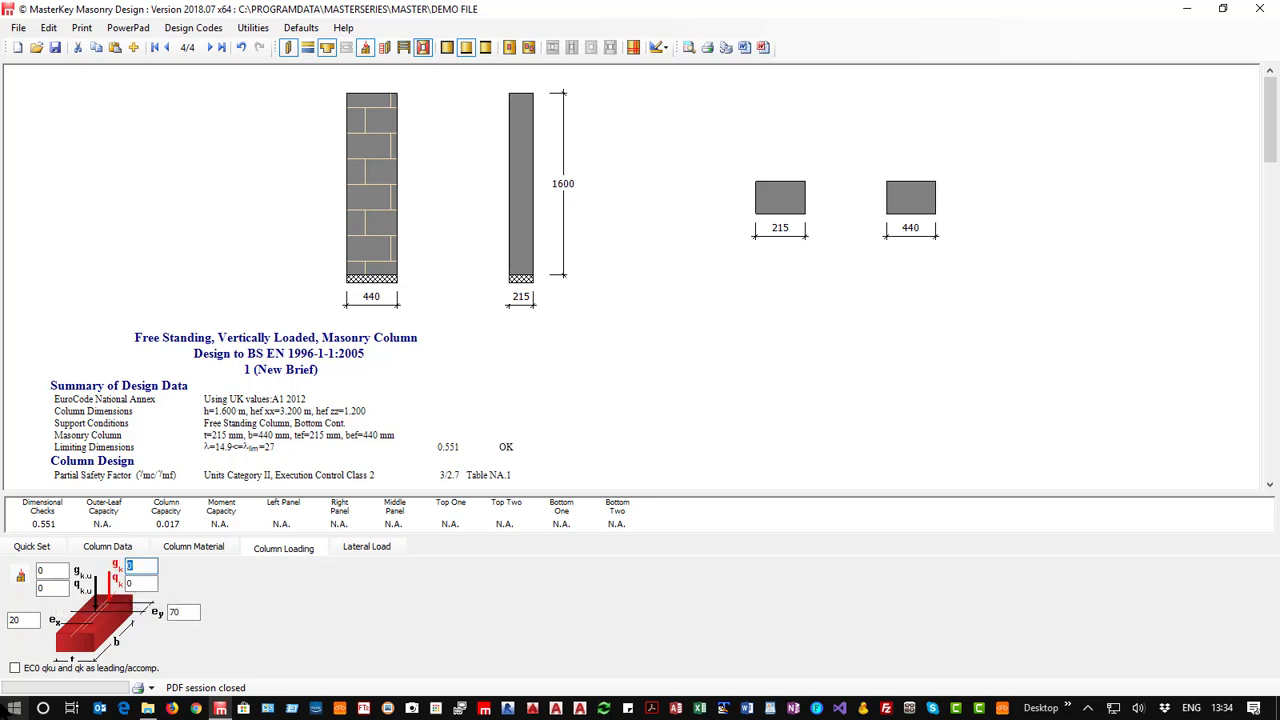
type("12")
left_click(130, 583)
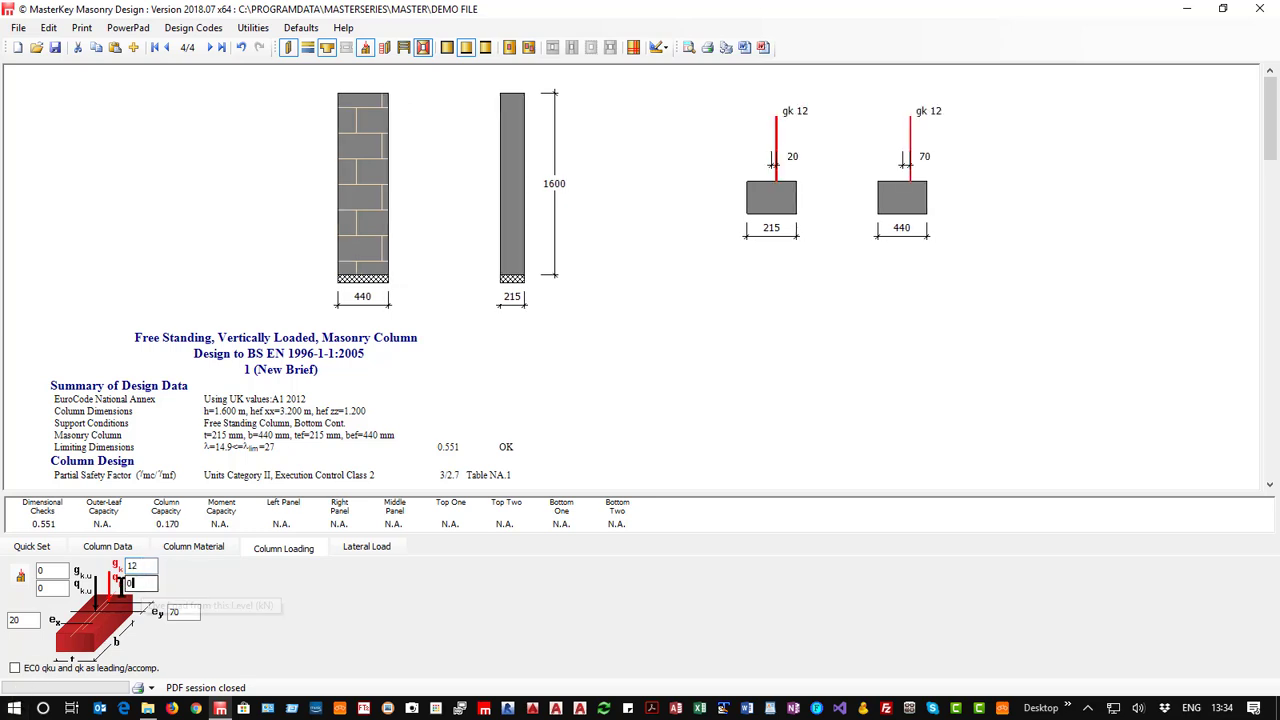
type("25")
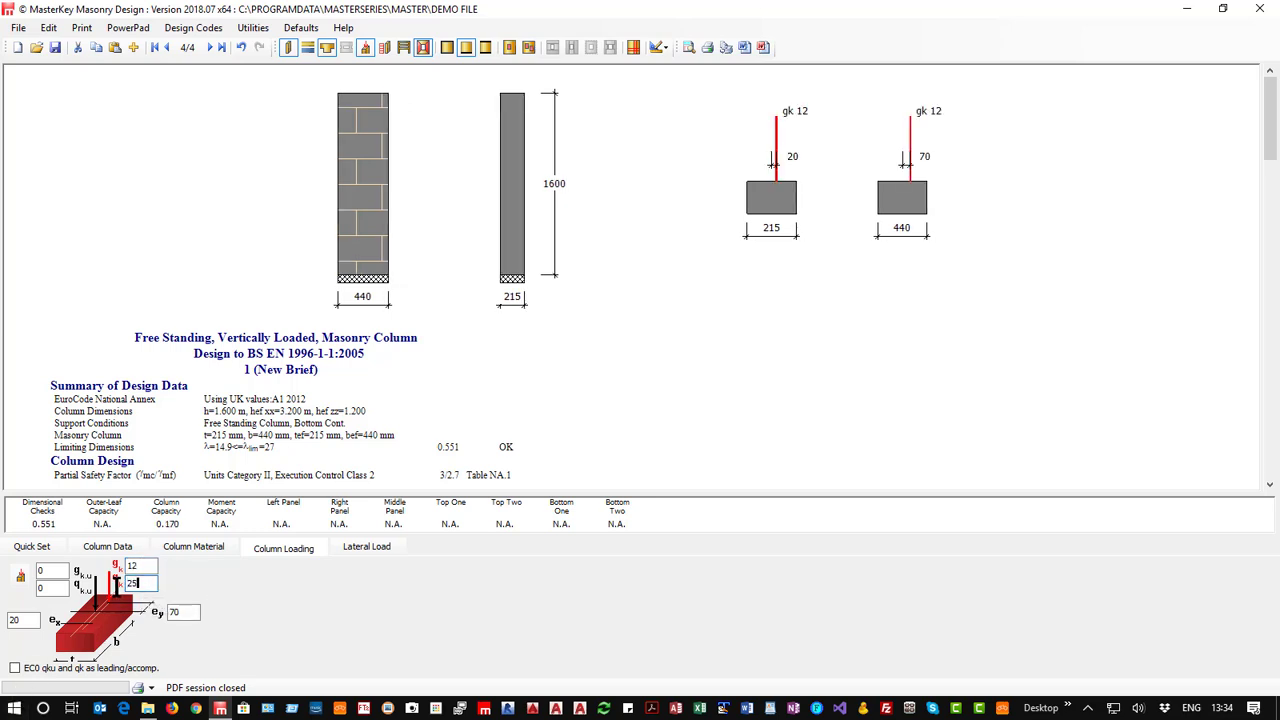
Set the column's loads from above to 12 kN dead and 12 kN live, and review the column design results.
left_click(50, 570)
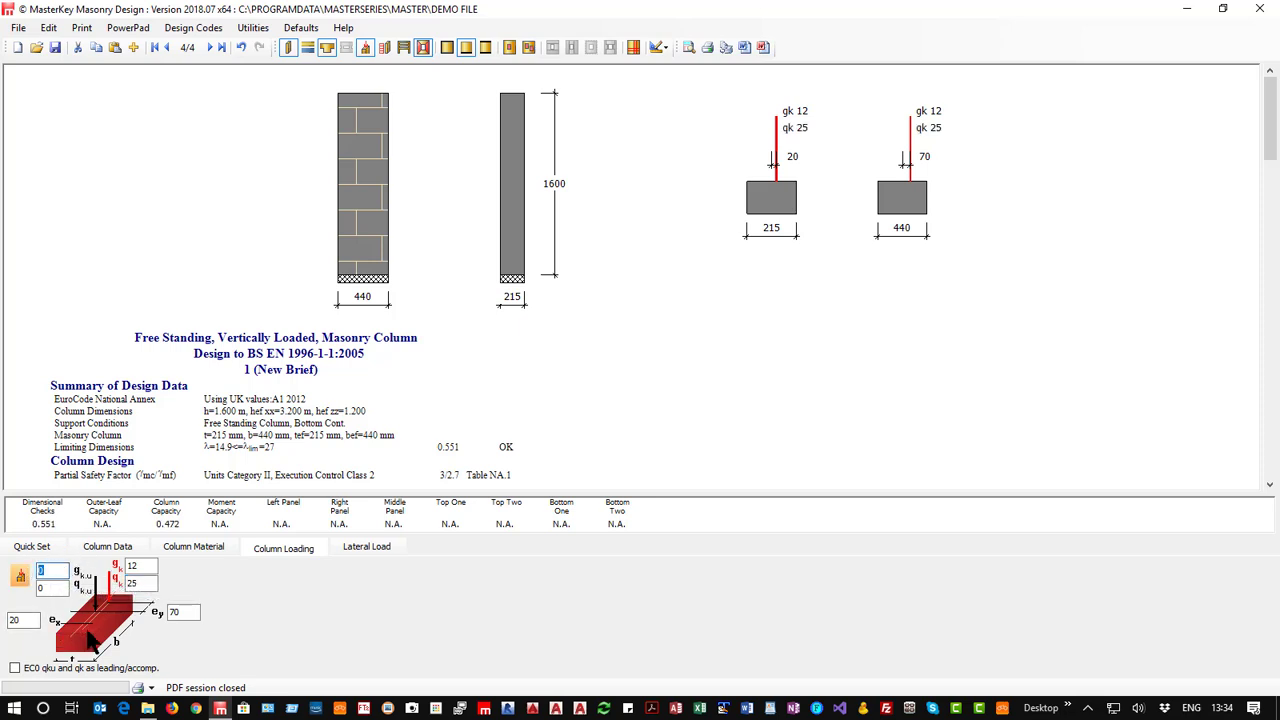
type("12")
left_click(52, 588)
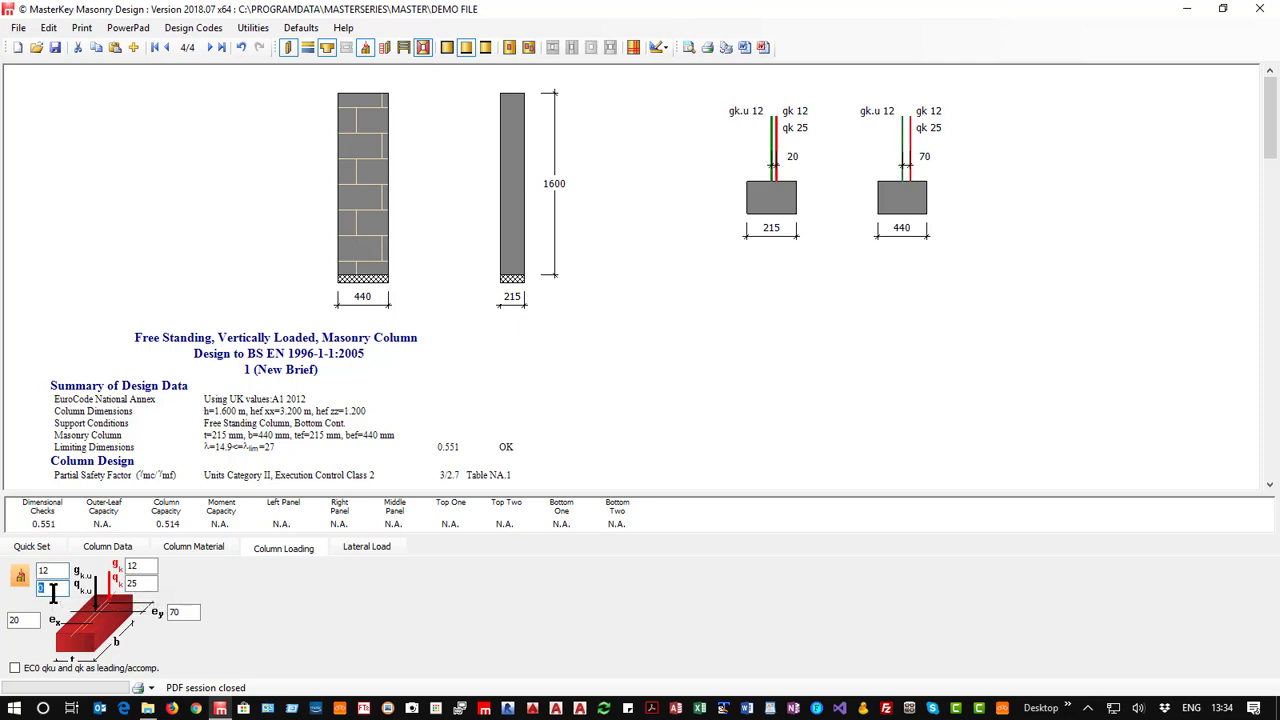
type("12")
left_click(371, 548)
left_click(32, 549)
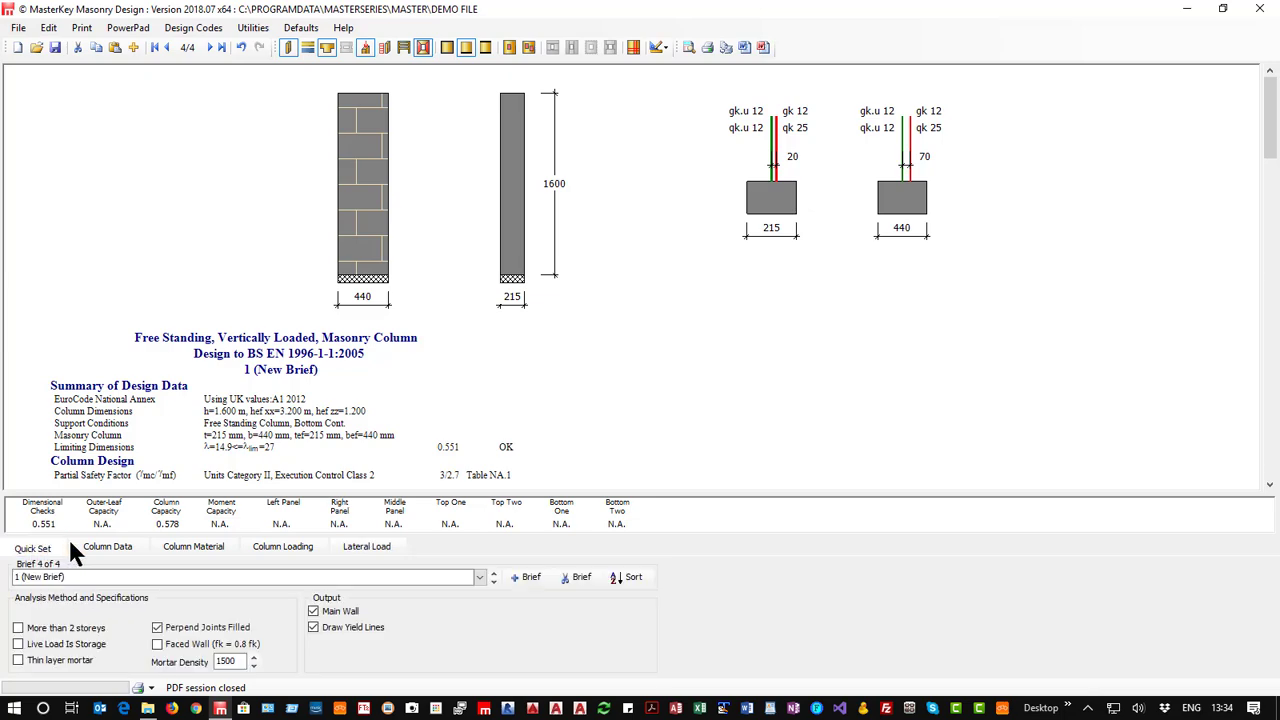
scroll(200, 385, "down", 3)
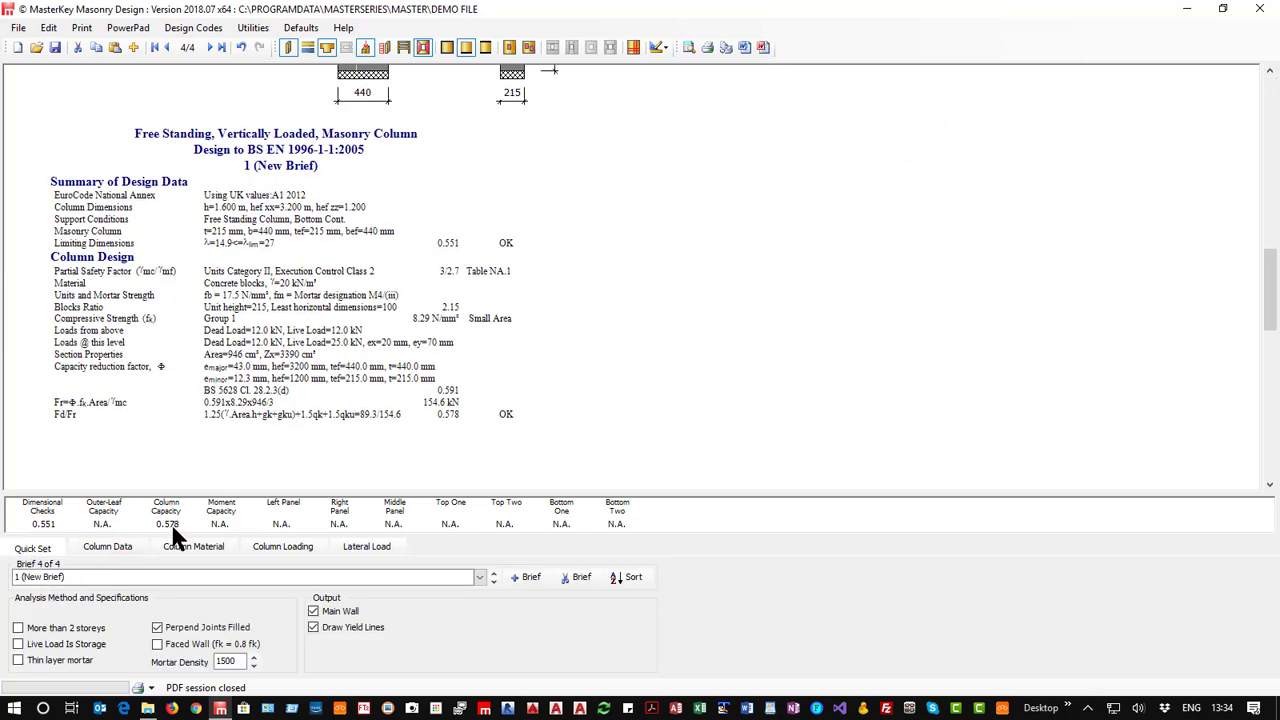
Try a column width of 215 mm, and settle on a width of 325 mm.
left_click(121, 553)
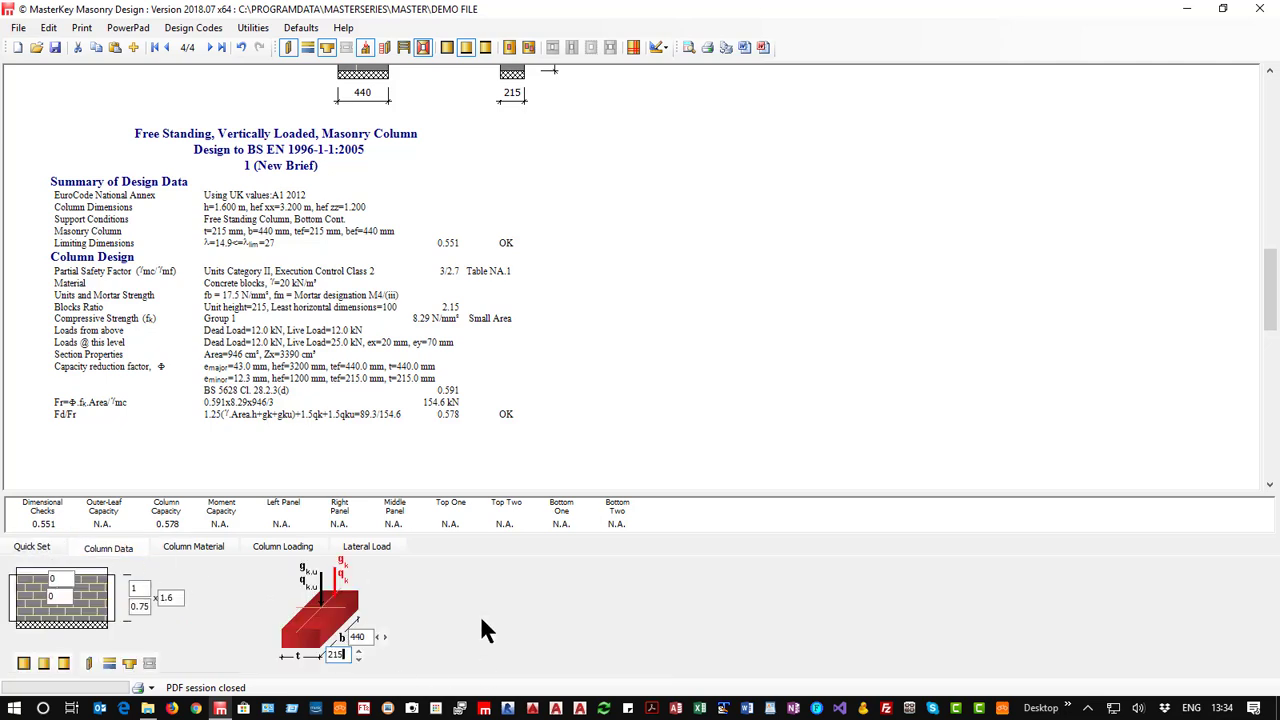
left_click(378, 636)
left_click(381, 638)
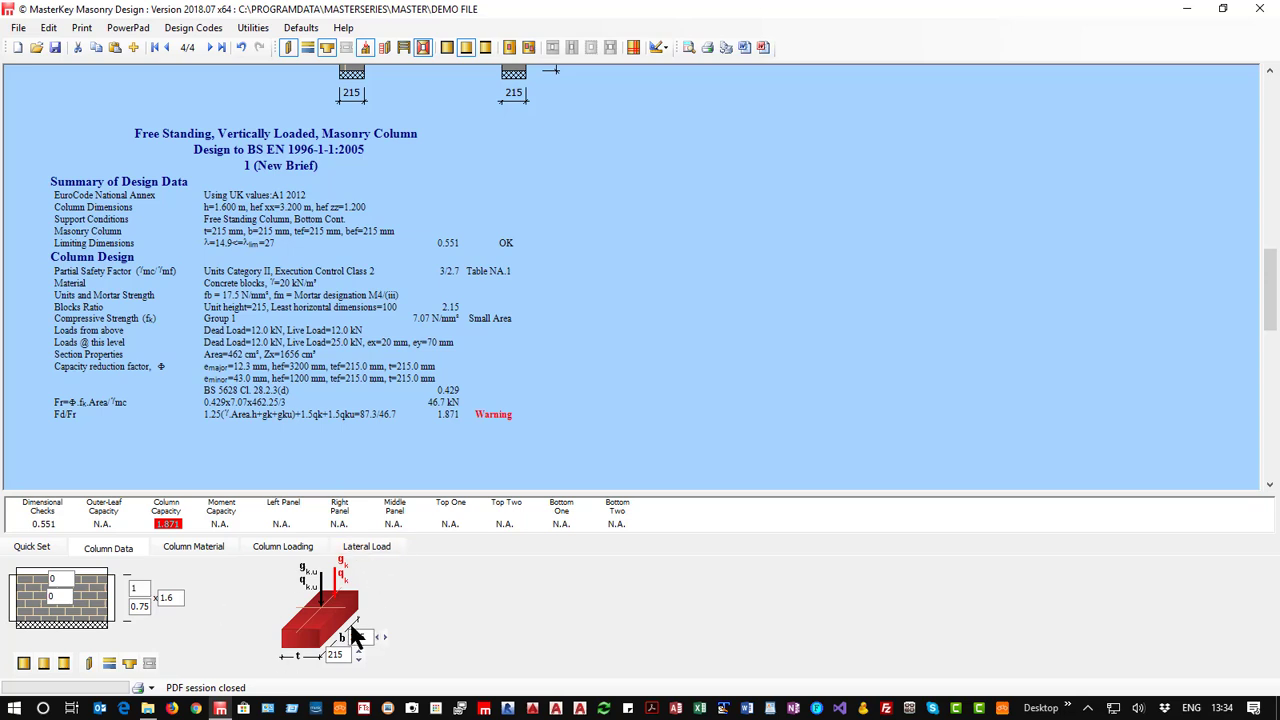
left_click(385, 636)
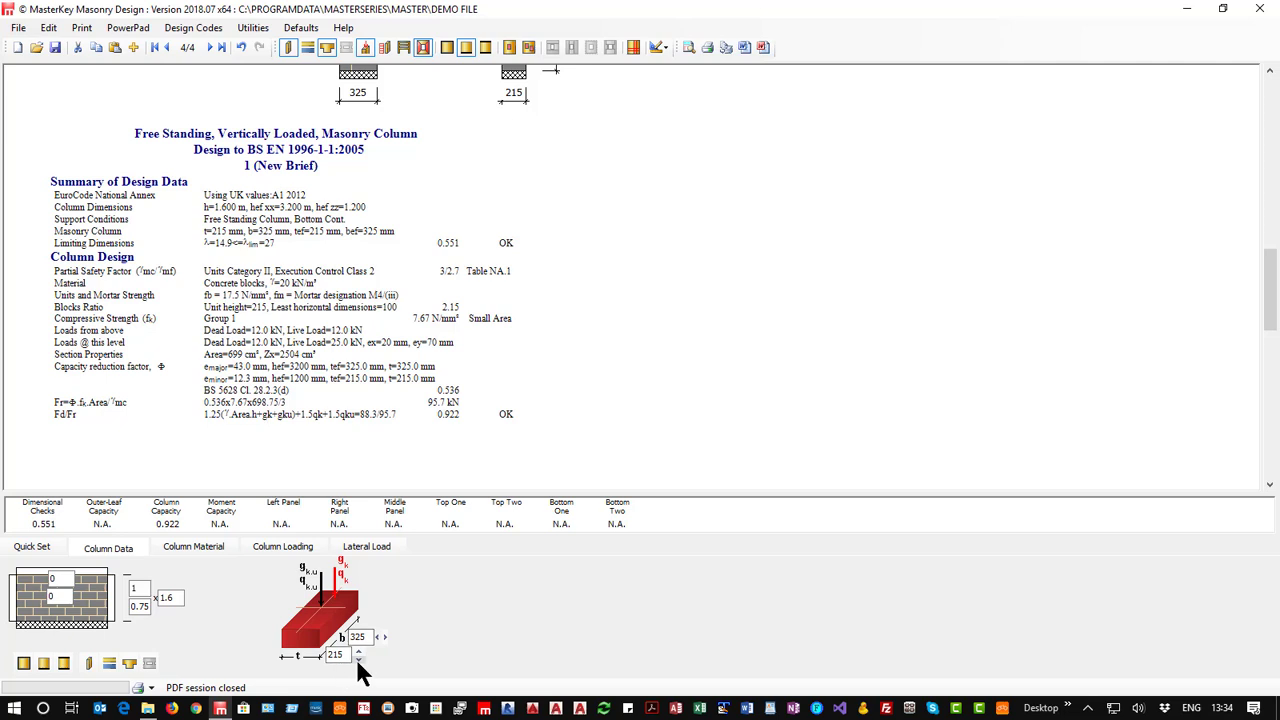
Try larger standard column thicknesses of 440 mm and 890 mm to compare the column capacity.
left_click(358, 661)
left_click(357, 656)
left_click(360, 653)
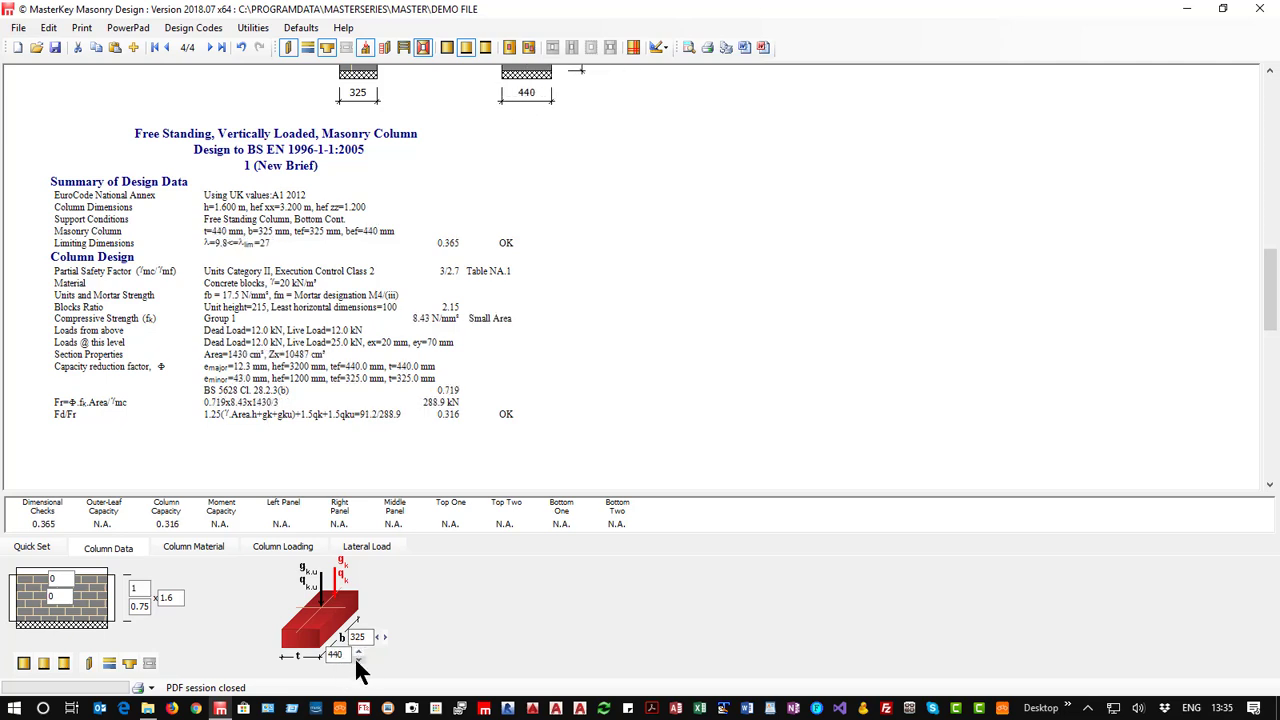
left_click(357, 661)
left_click(357, 661)
Try column thicknesses of 125 mm and 140 mm to compare the column capacity.
double_click(334, 654)
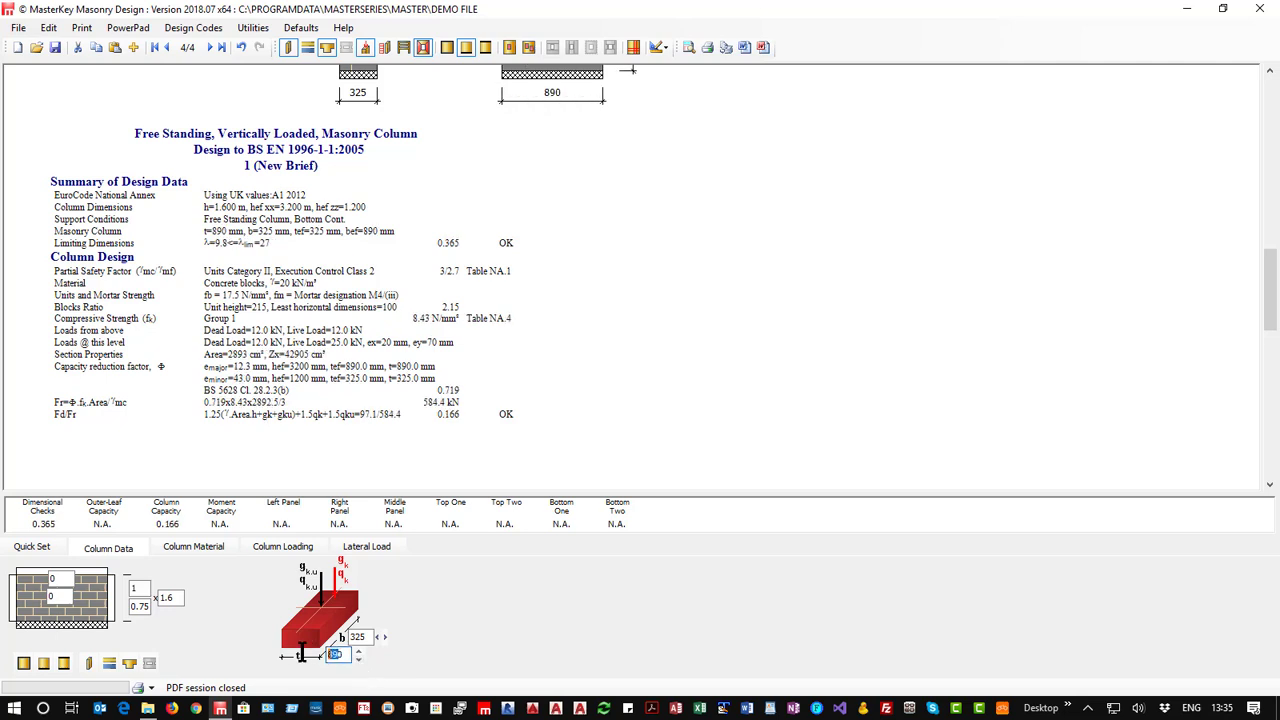
type("0")
type("25")
key("Return")
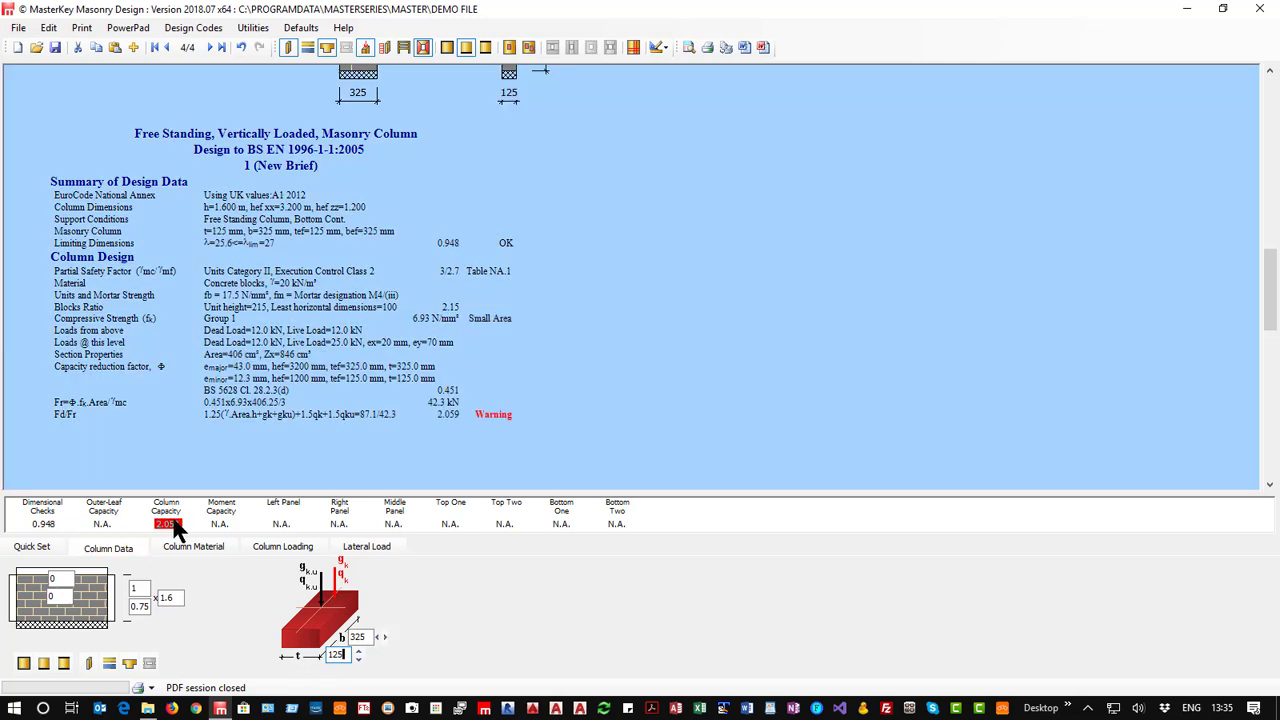
key("shift+Left")
key("shift+Left")
type("40")
key("Return")
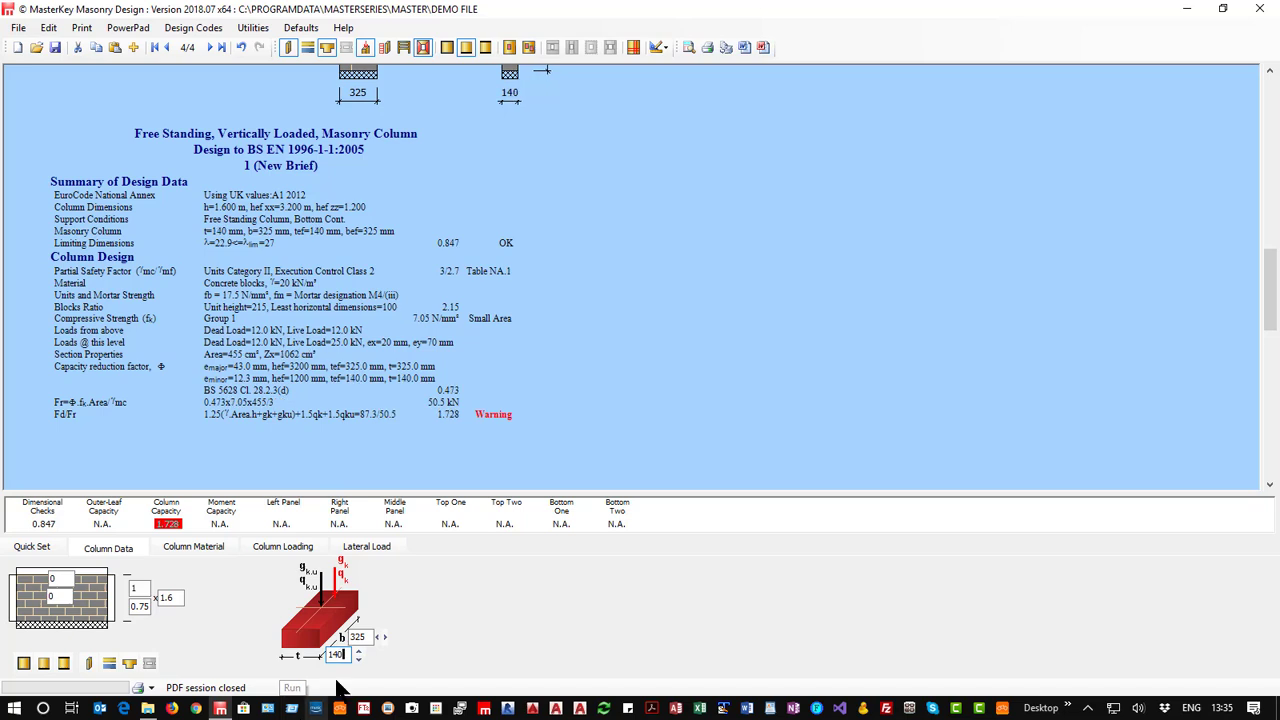
Set the column thickness to 215 mm, step the width back to 325 mm, and review the column drawing.
key("shift+Home")
type("215")
key("Return")
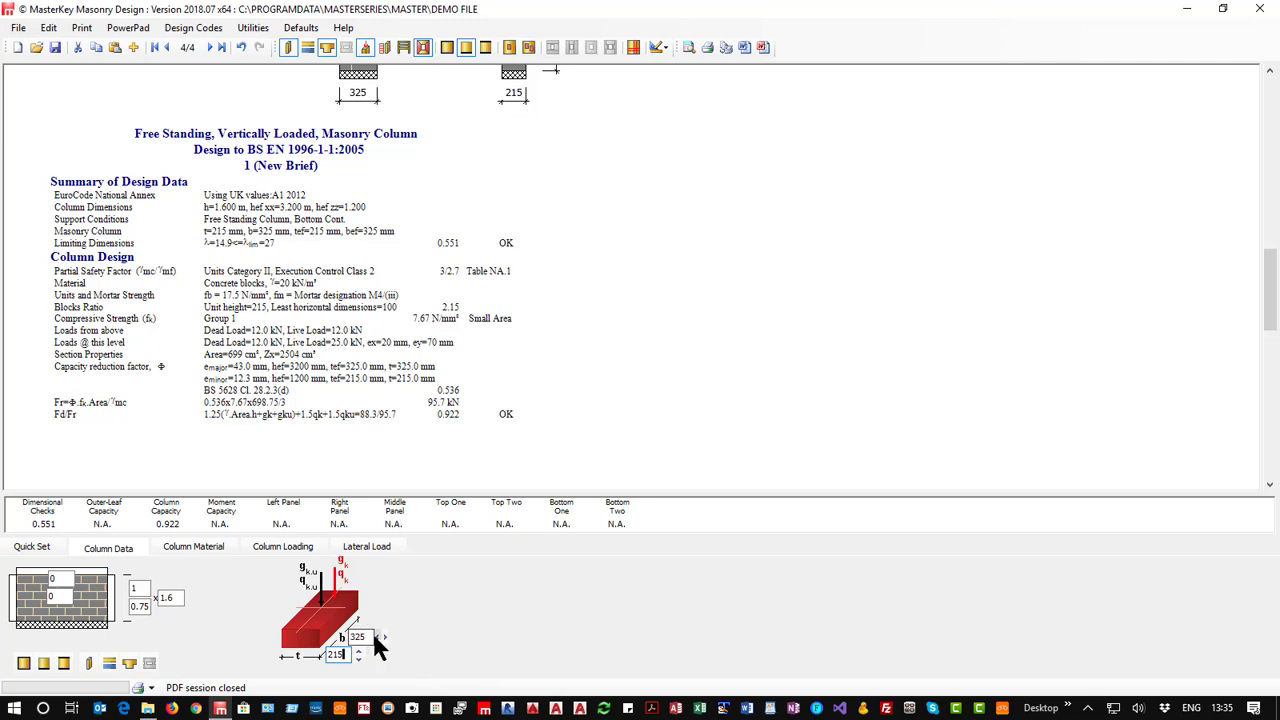
left_click(376, 637)
left_click(384, 637)
scroll(357, 337, "up", 5)
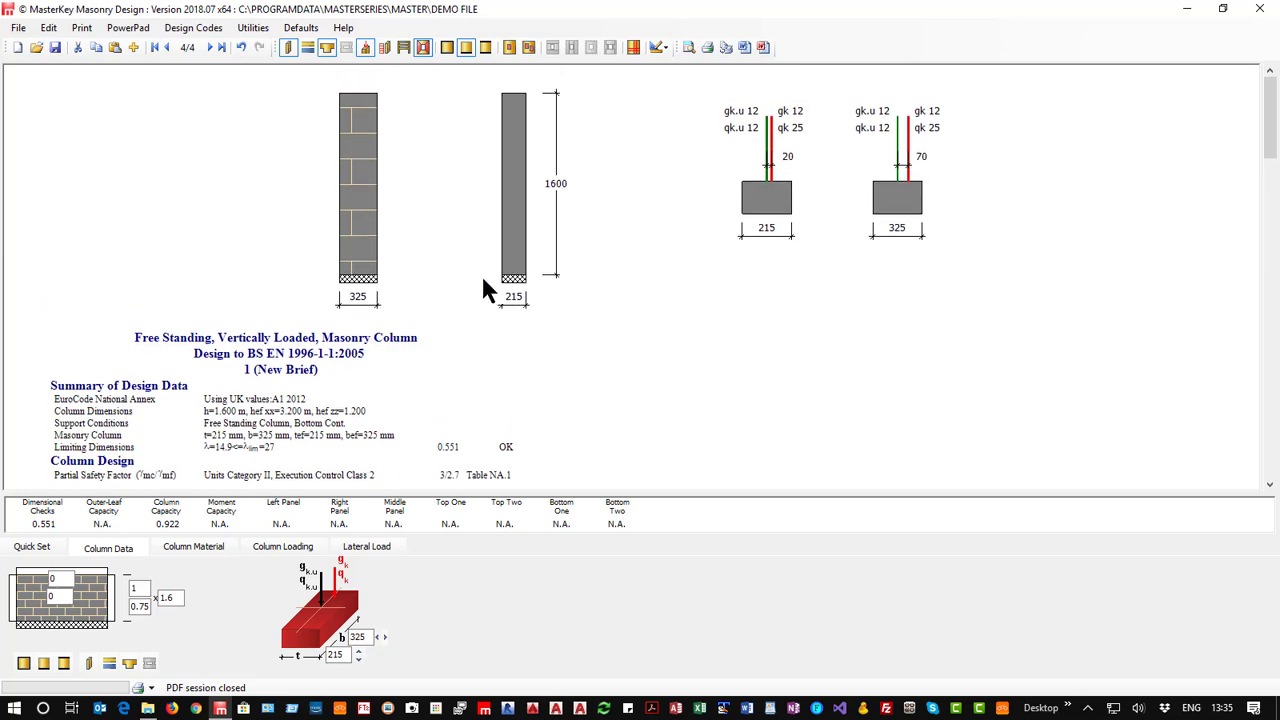